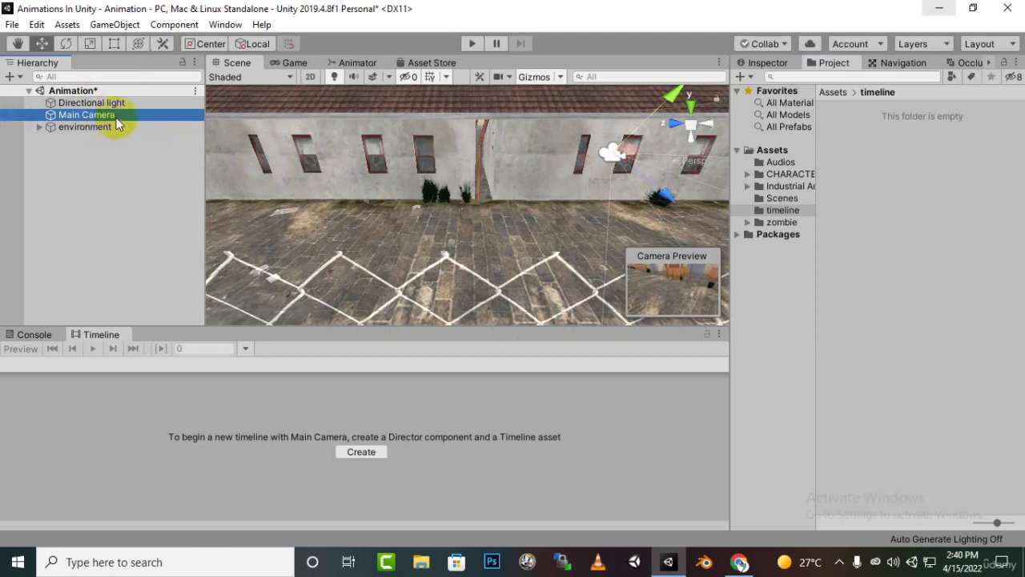
Review the Main Camera's component settings, from its Transform through its Animator.
left_click(787, 66)
scroll(896, 353, "down", 5)
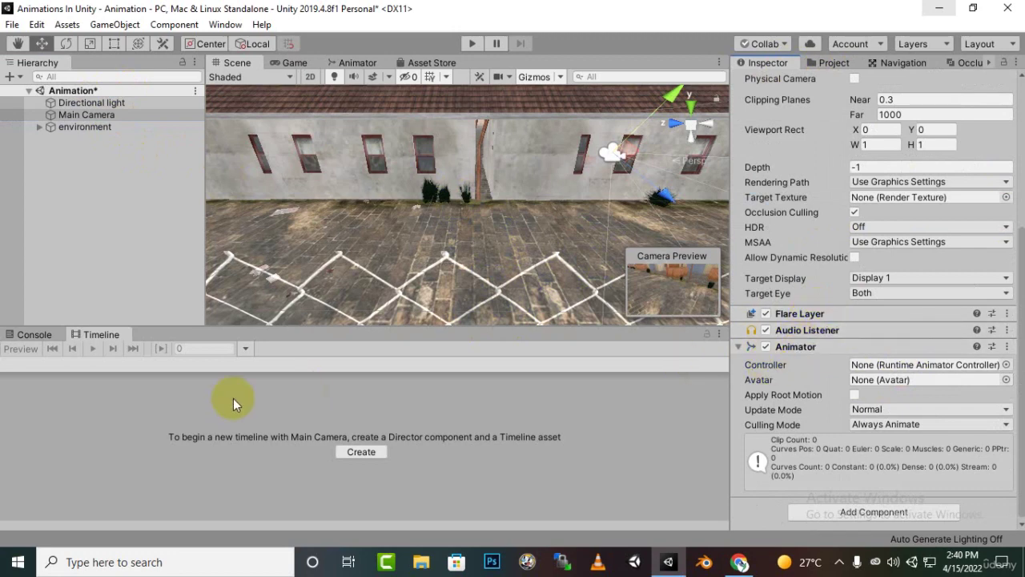
scroll(891, 278, "up", 10)
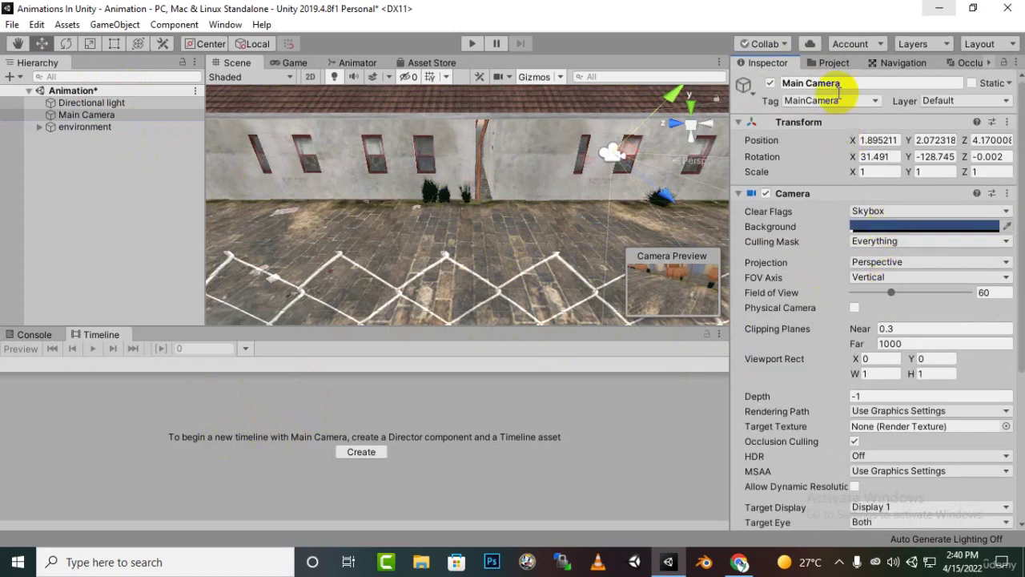
left_click(834, 62)
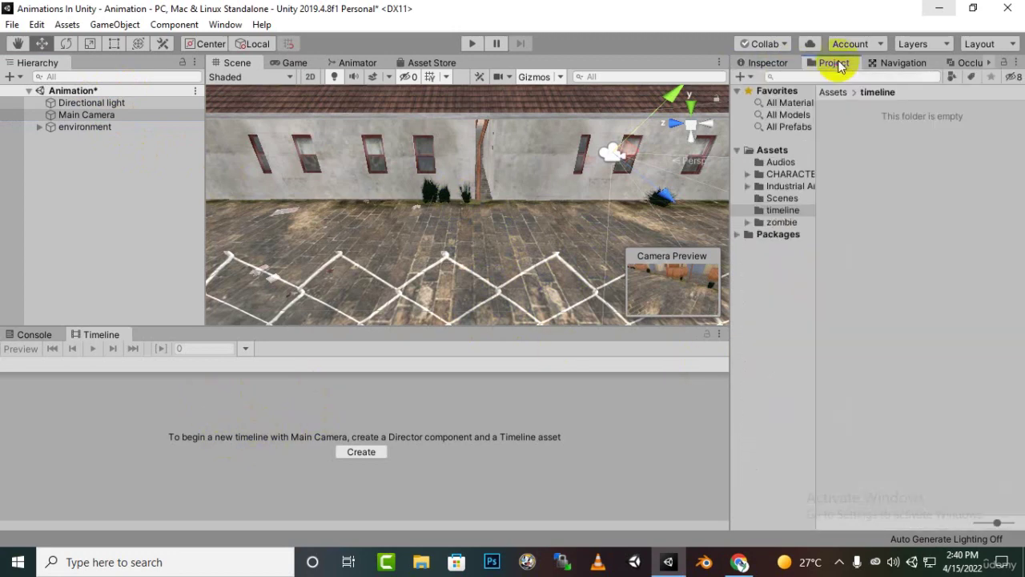
Create an empty game object in the scene and name it Timeline.
right_click(85, 210)
left_click(126, 323)
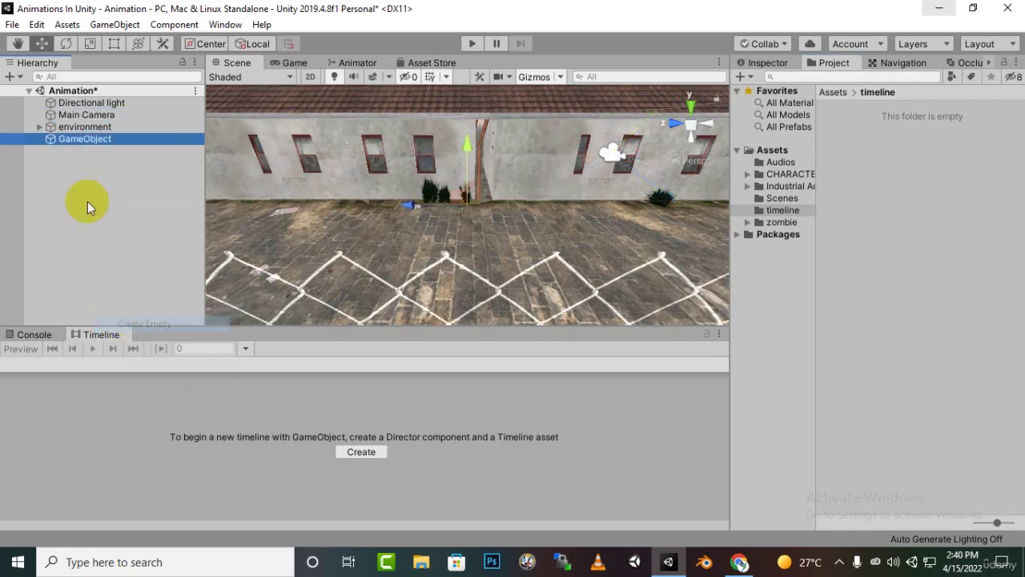
right_click(89, 138)
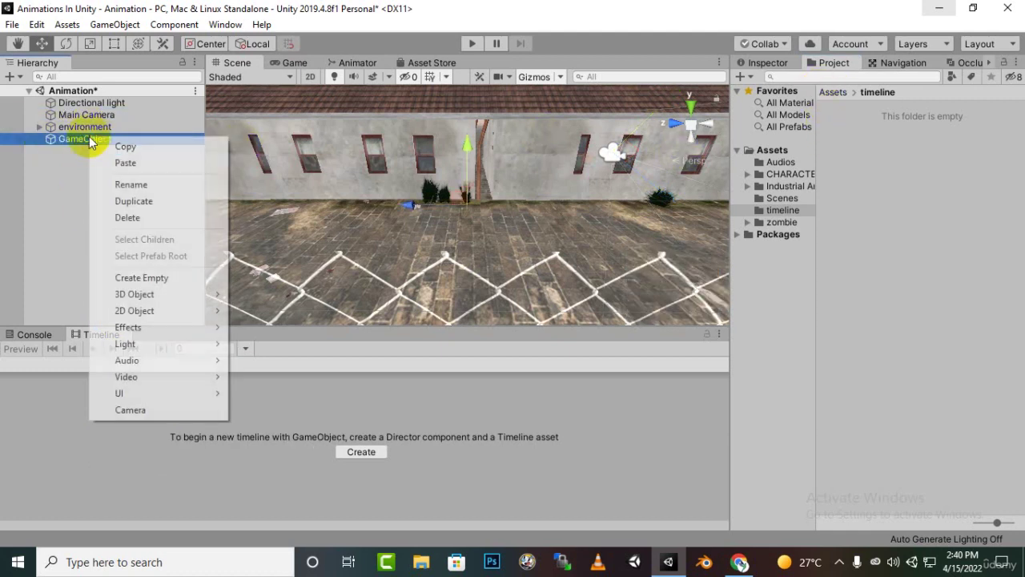
left_click(100, 184)
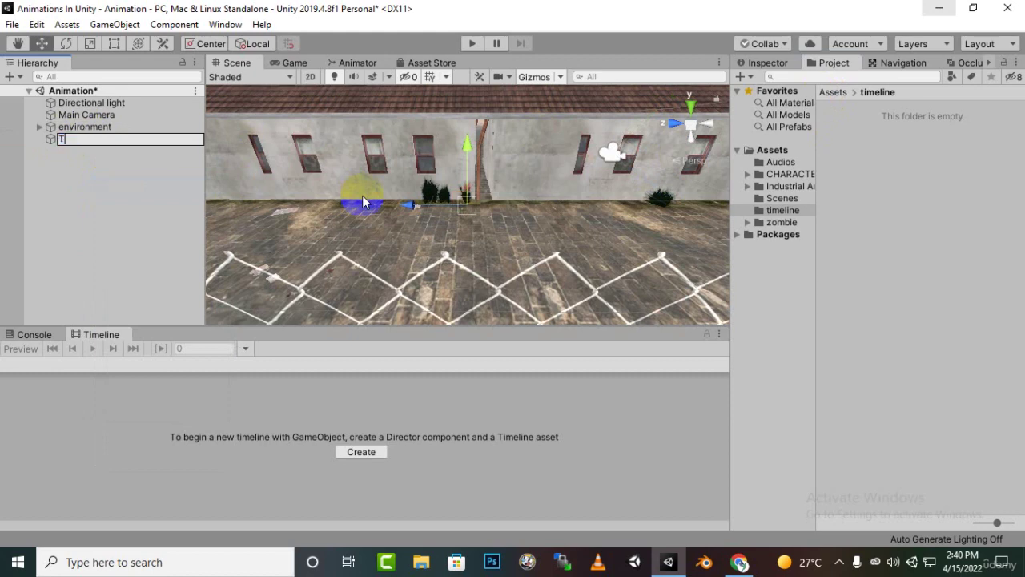
type("Timeline")
key("Return")
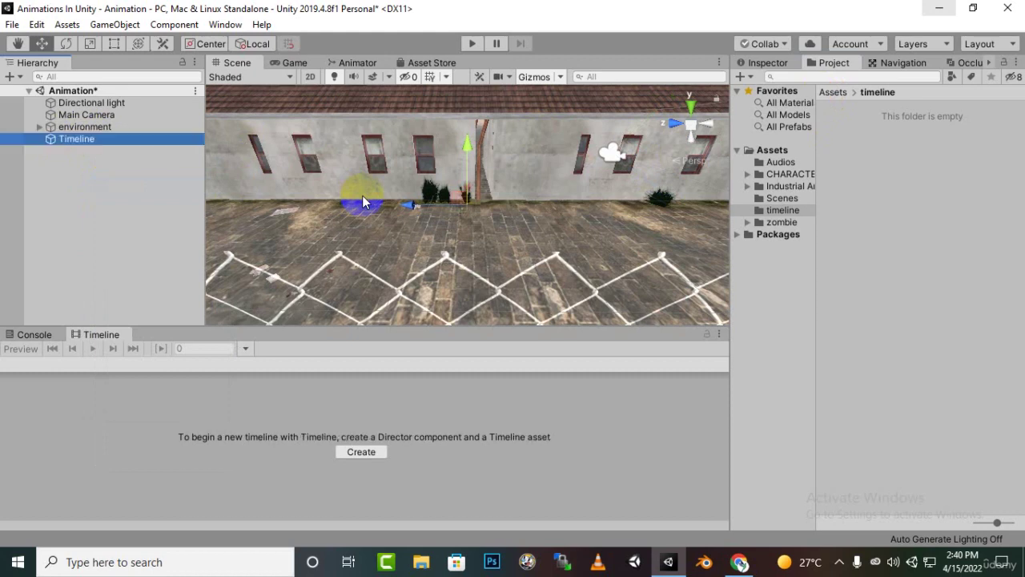
Create a director component and timeline asset for the Timeline object, saved as AnimationtrackTimeline.playable in the timeline folder.
left_click(375, 454)
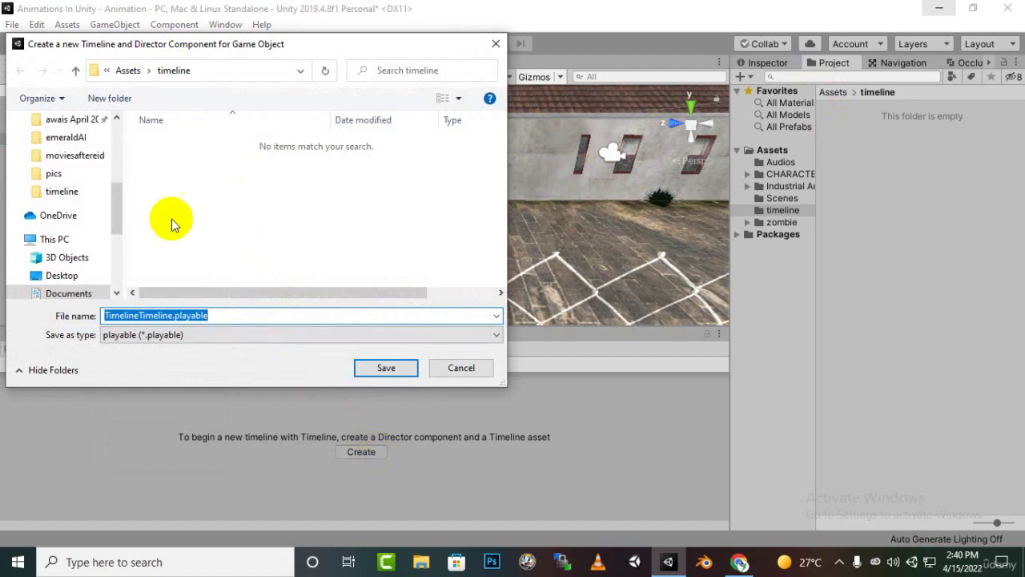
left_click(153, 314)
left_click_drag(137, 315, 16, 278)
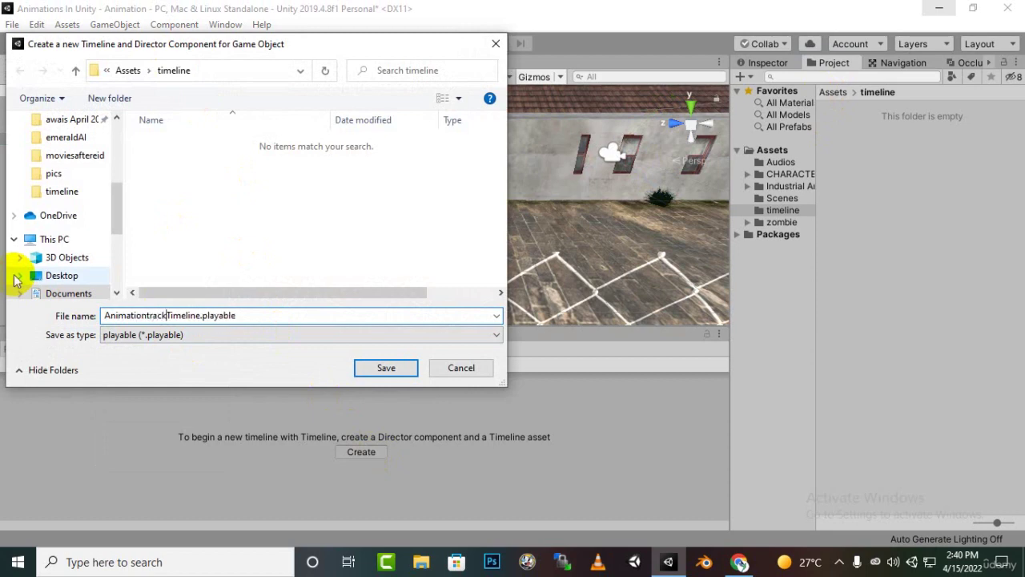
key("Return")
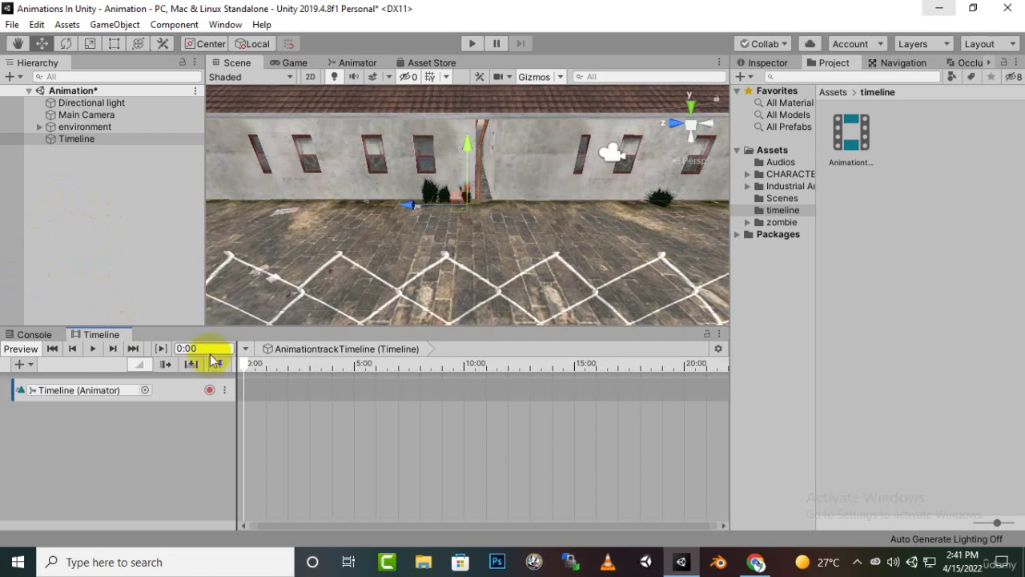
Add the vampire model from the zombie assets folder to the scene hierarchy.
left_click(832, 93)
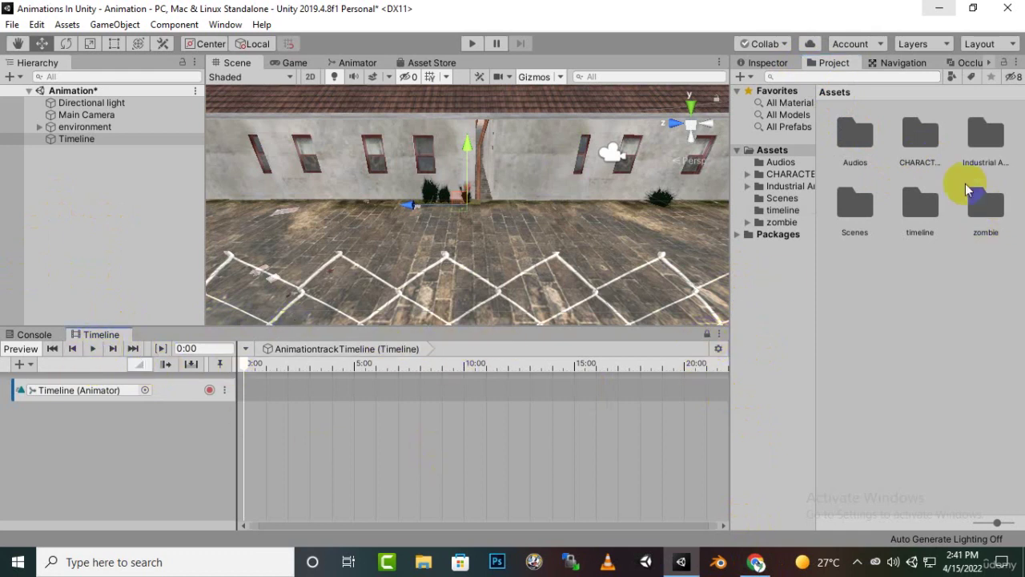
left_click(920, 135)
double_click(985, 210)
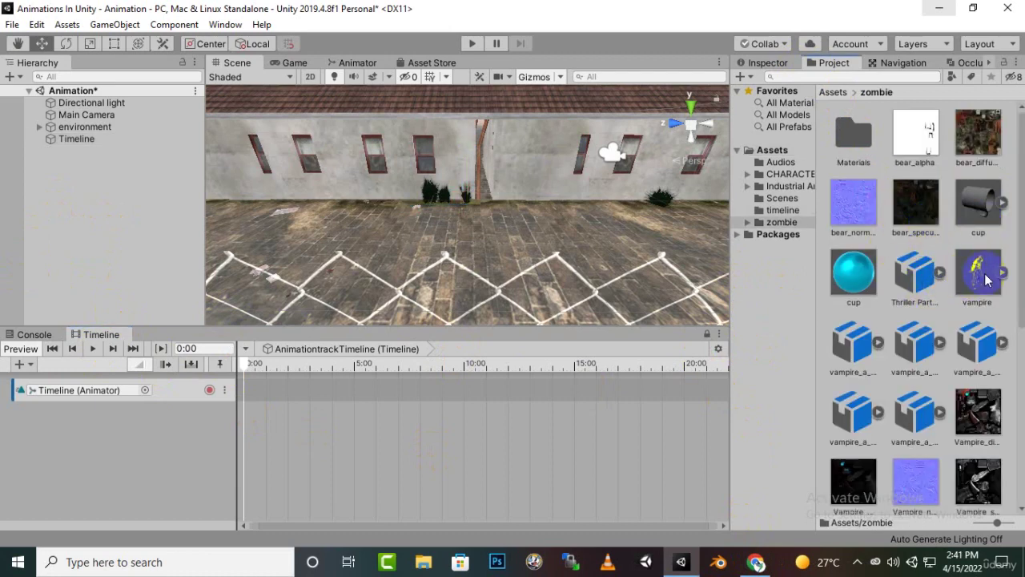
left_click_drag(973, 282, 235, 241)
left_click_drag(94, 216, 91, 223)
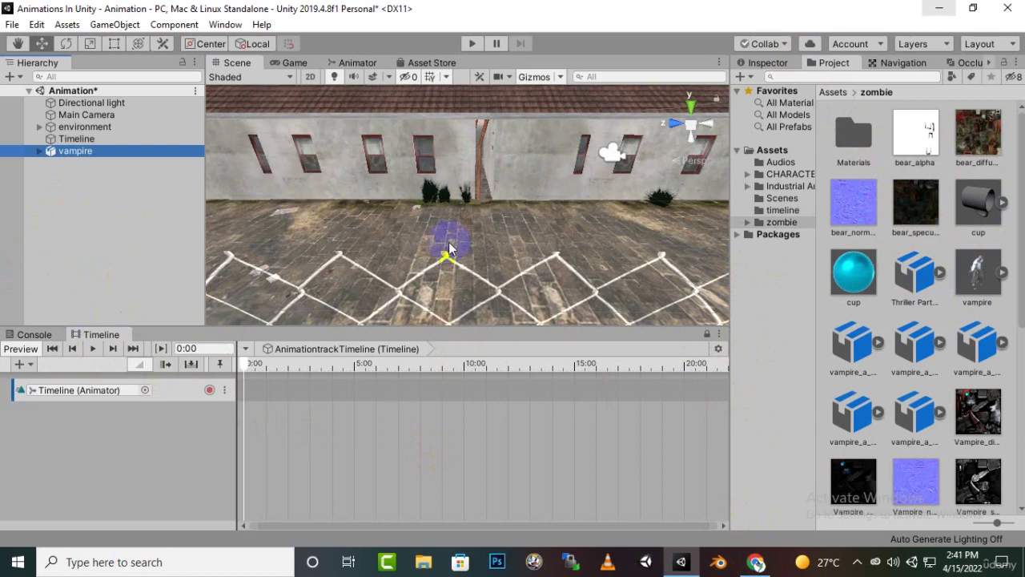
Apply the vampire diffuse texture from the zombie folder to the vampire character in the scene.
scroll(451, 244, "down", 4)
scroll(588, 221, "up", 10)
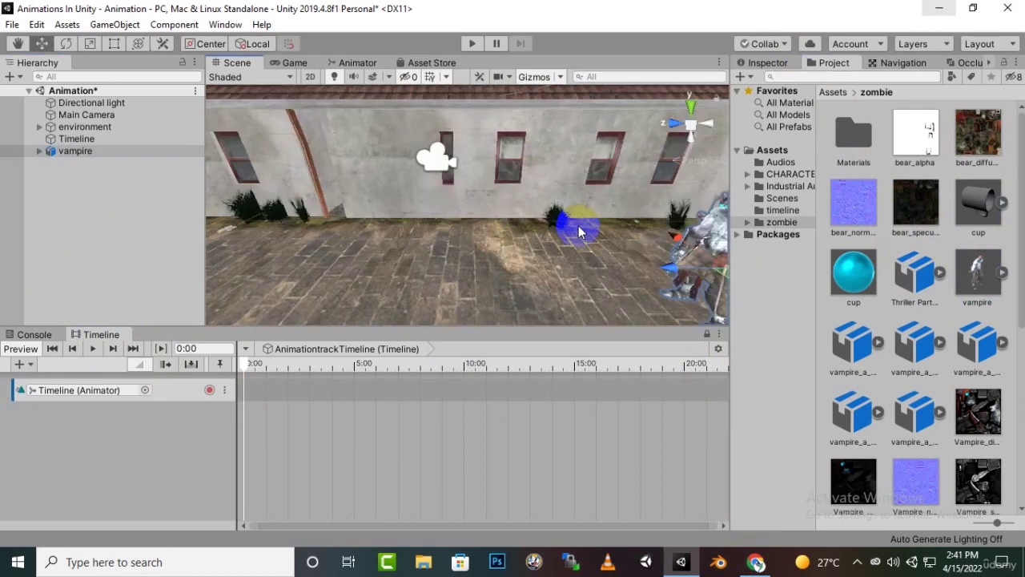
middle_click_drag(578, 231, 521, 249)
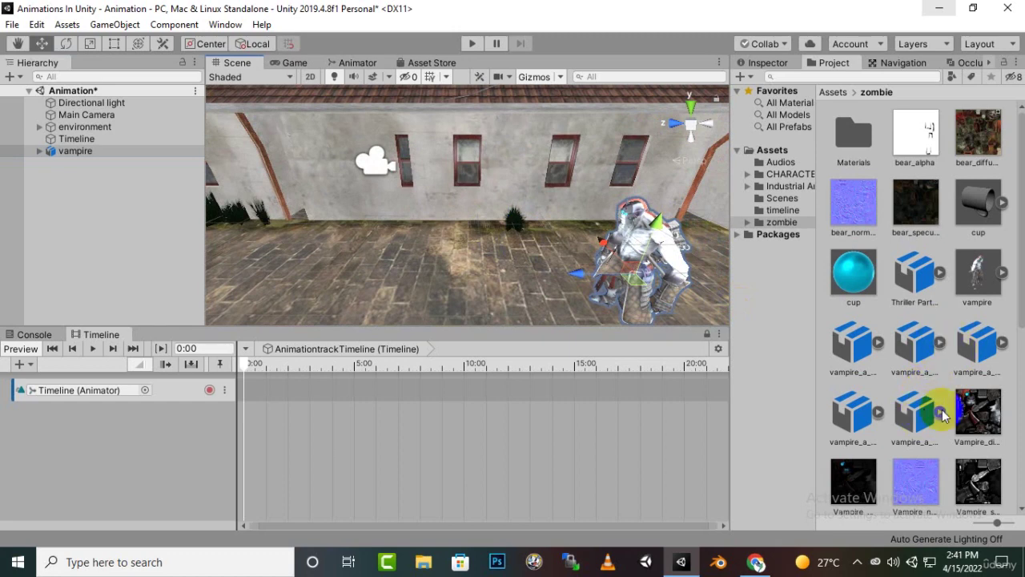
left_click_drag(975, 408, 635, 255)
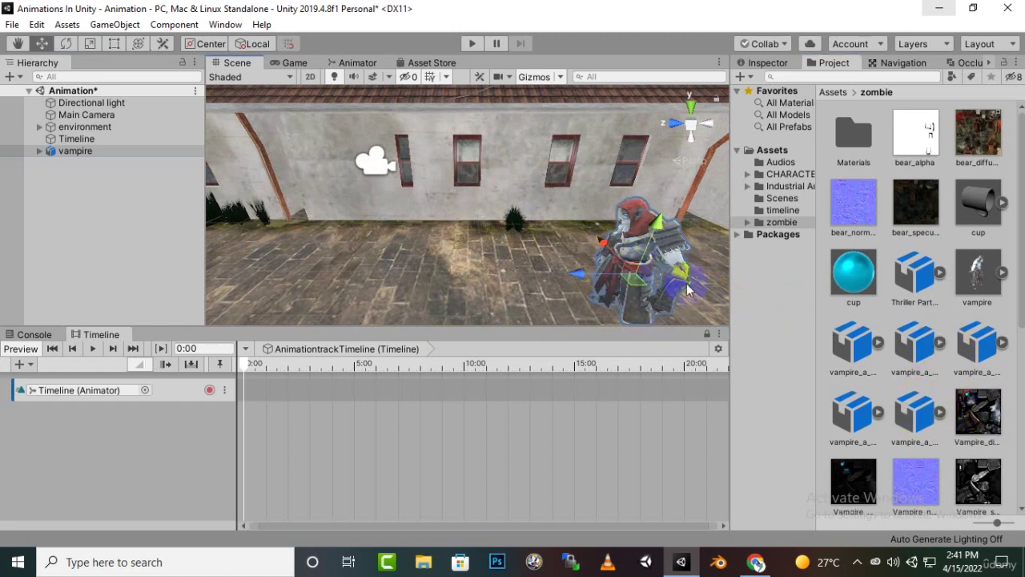
left_click_drag(561, 192, 581, 128, "alt")
middle_click_drag(593, 204, 540, 94)
middle_click_drag(511, 141, 487, 223)
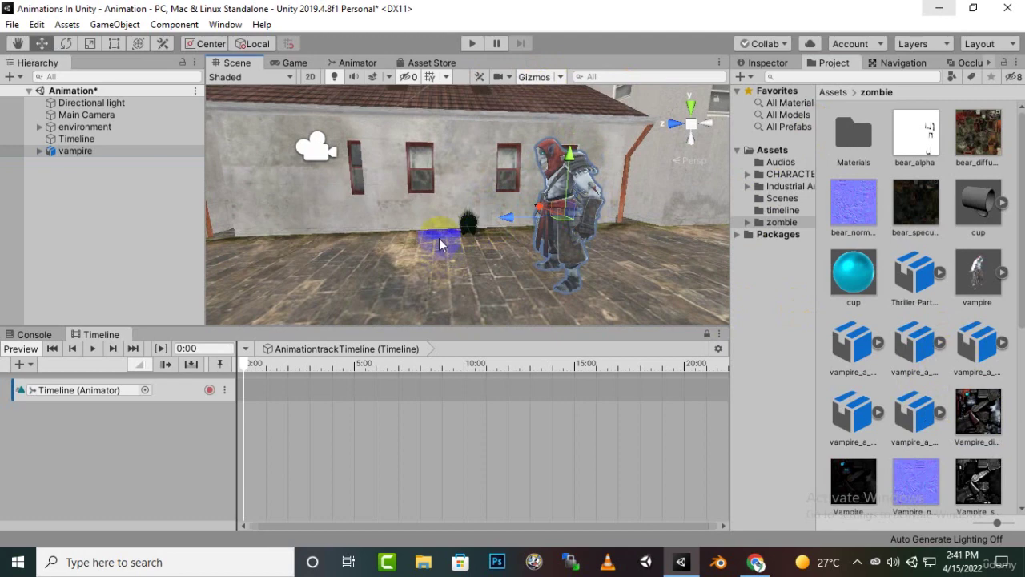
Add an animation track for the vampire object to the timeline.
left_click_drag(80, 151, 121, 445)
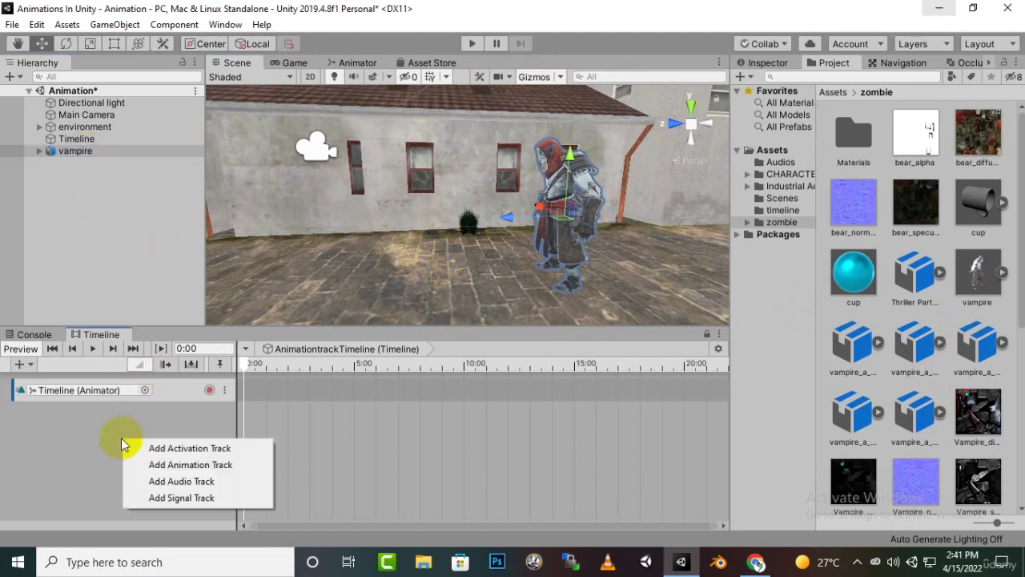
left_click(189, 465)
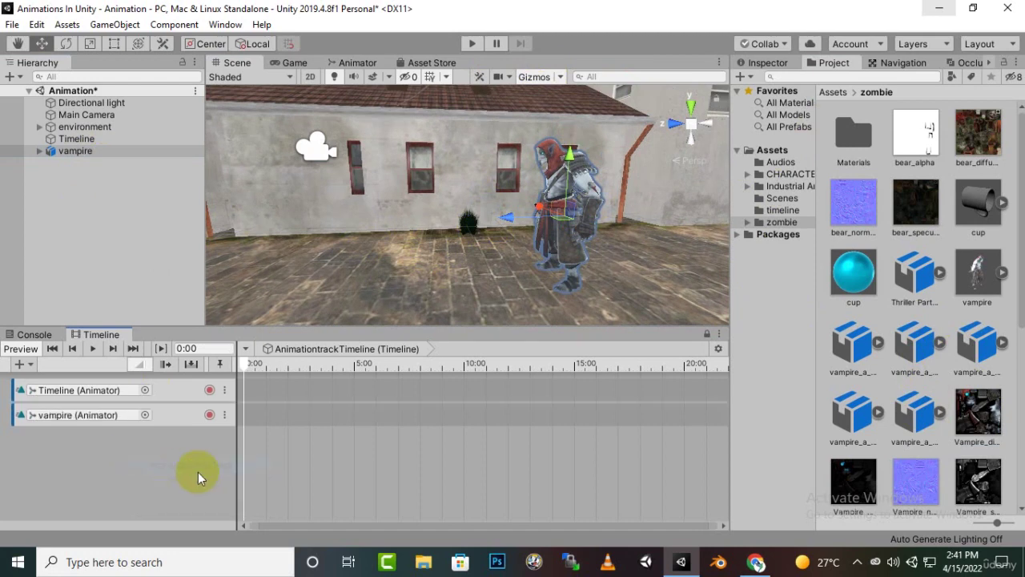
Check the Transform and Animator components of the vampire object in the scene.
left_click(64, 151)
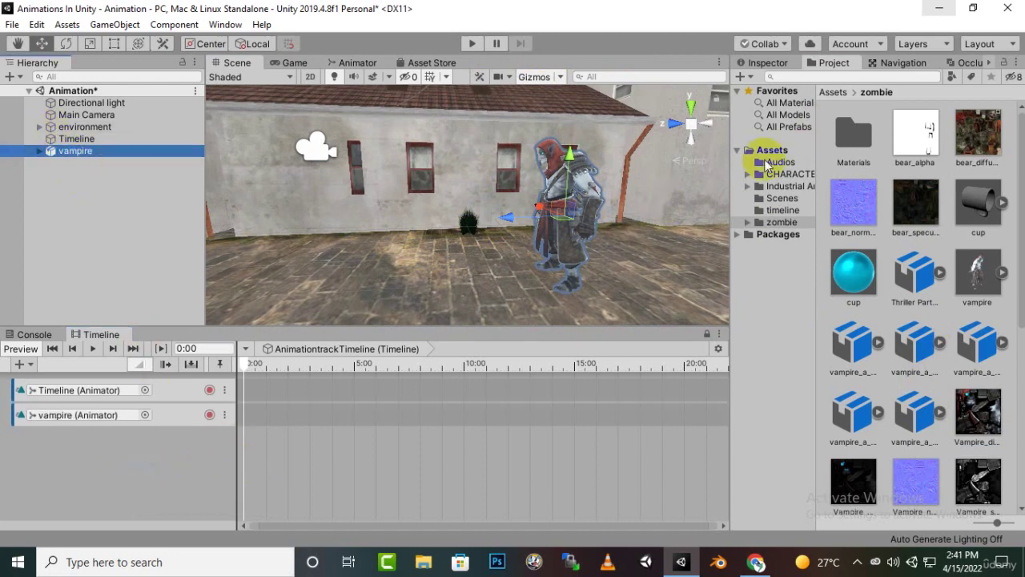
left_click(781, 63)
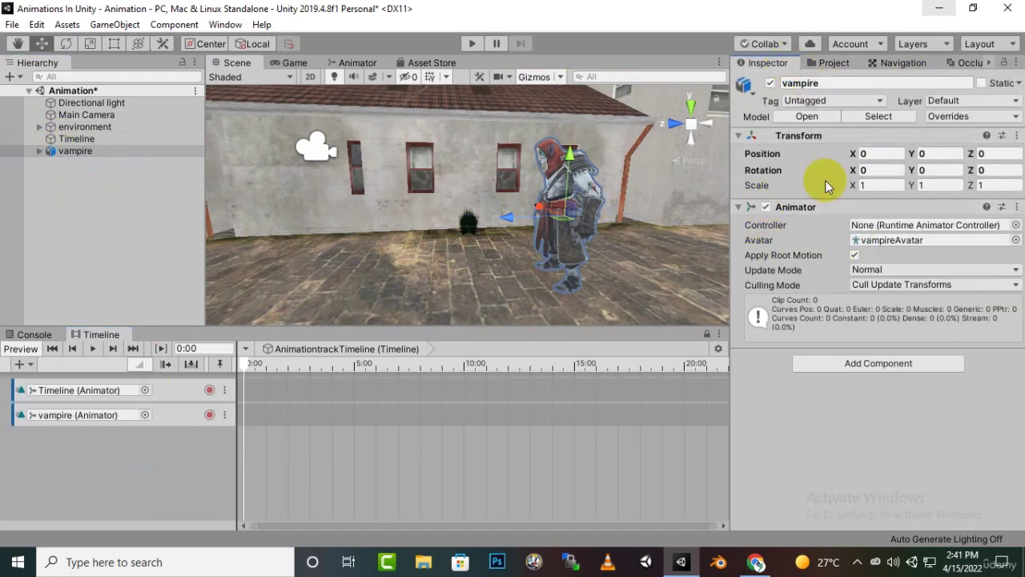
left_click(829, 64)
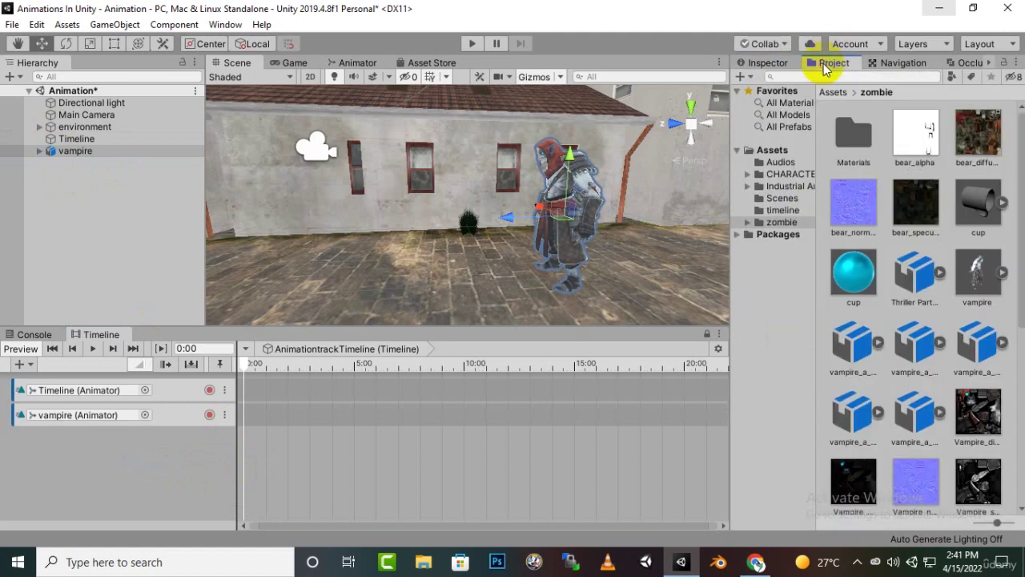
Dock the Project window beside the Timeline and check the vampire model's rig, keeping Humanoid as its animation type.
left_click_drag(823, 63, 166, 335)
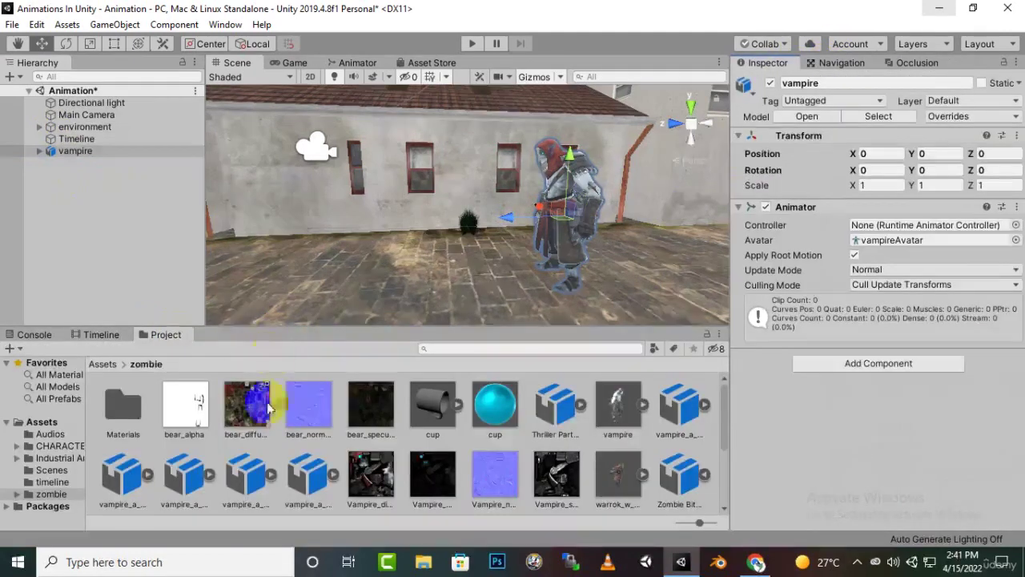
left_click(619, 404)
left_click(841, 121)
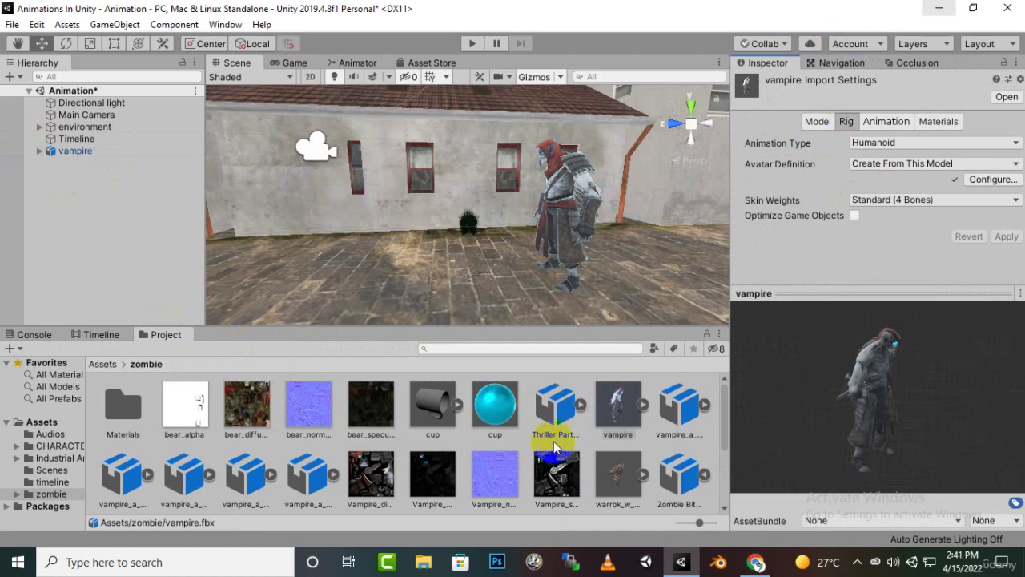
left_click(881, 148)
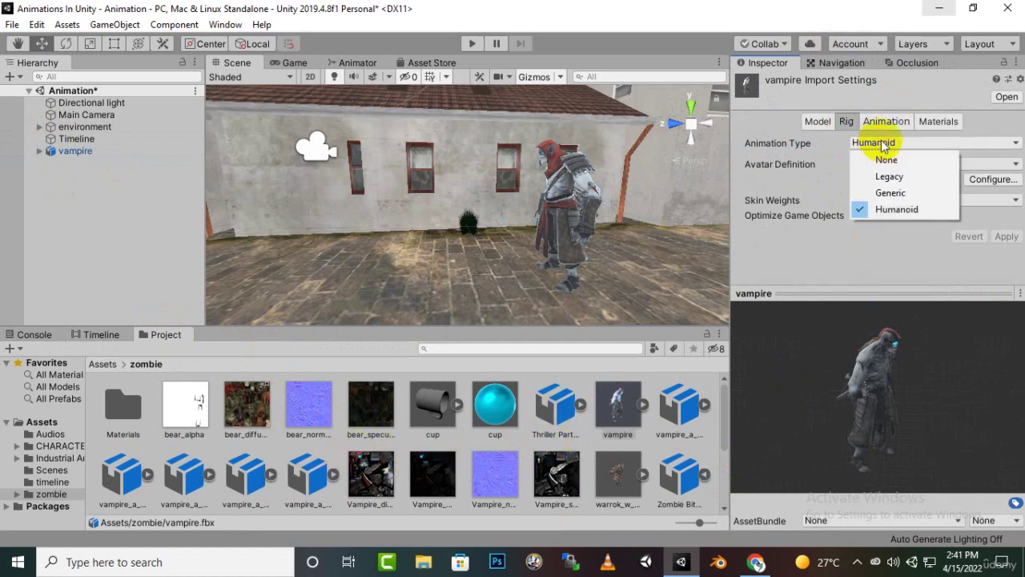
left_click(888, 209)
Check the rig animation type of the Zombie Stand Up, Zombie Biting and one other vampire animation file.
left_click(301, 476)
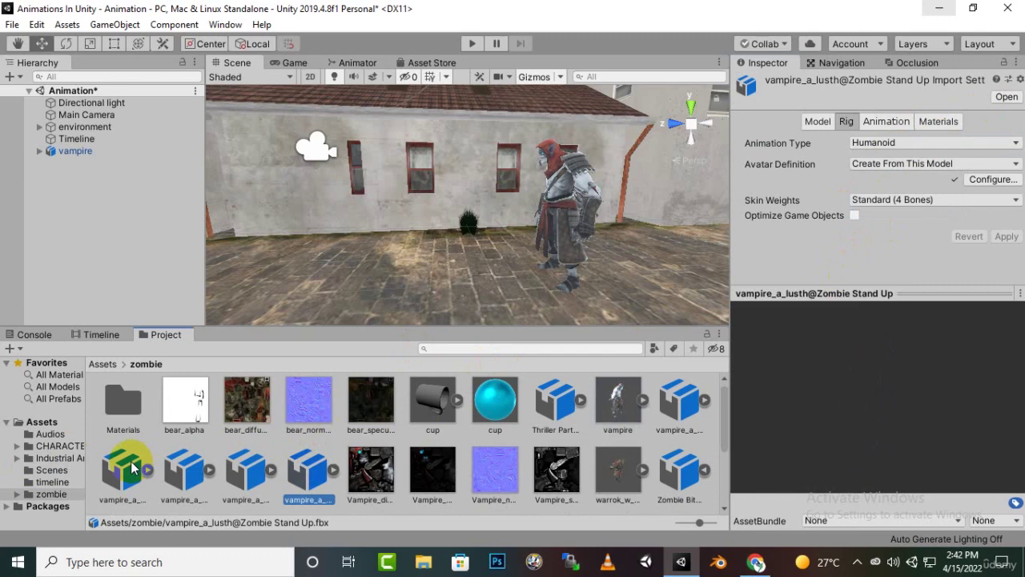
left_click(680, 410)
left_click(672, 478)
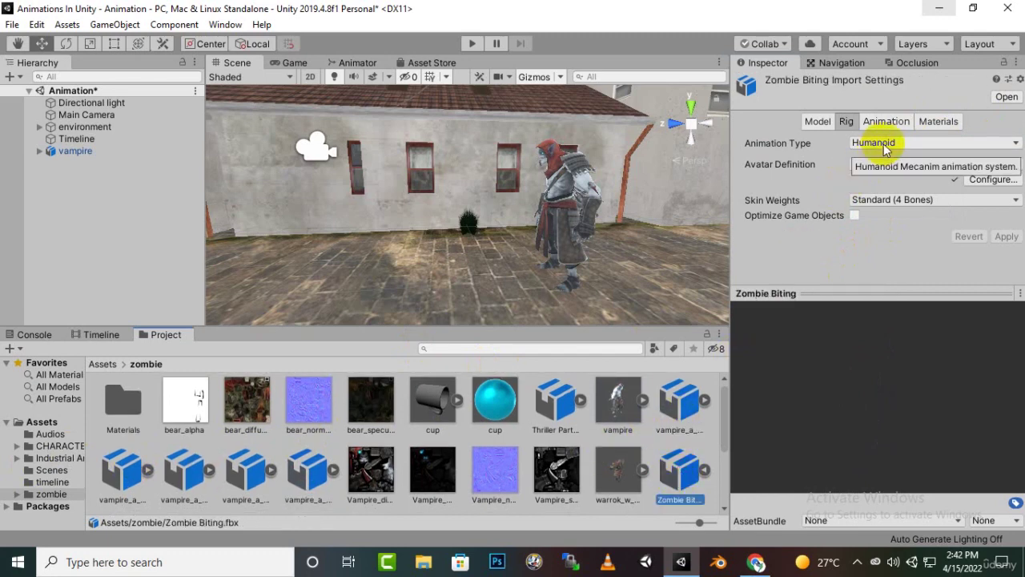
Review the vampire model's animation and material import settings.
left_click(617, 402)
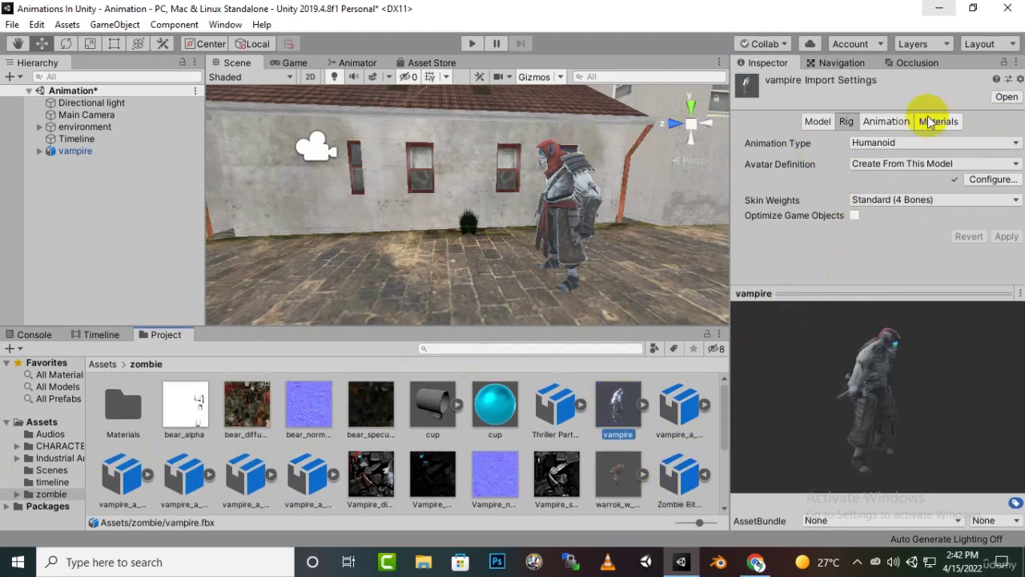
left_click(898, 124)
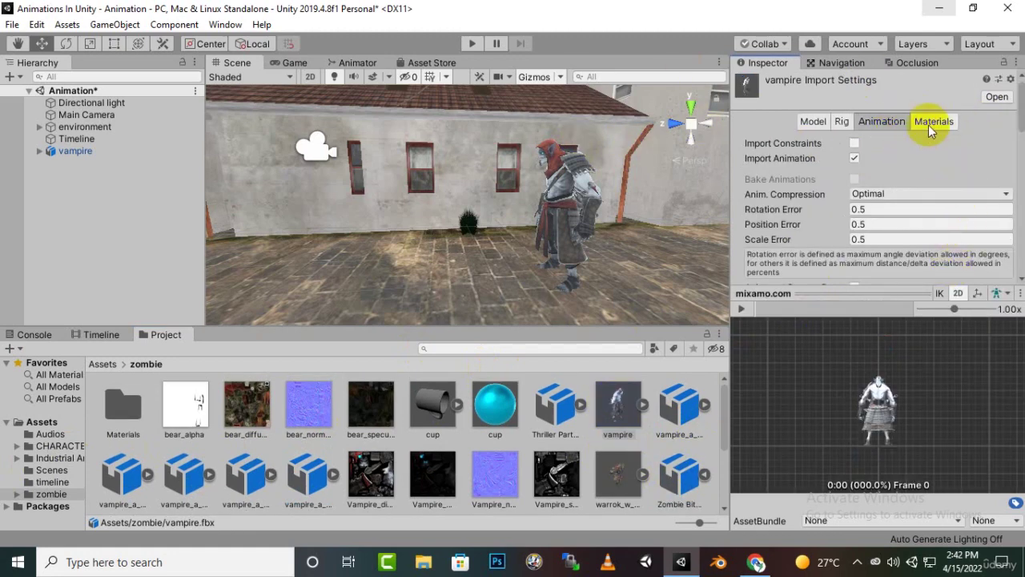
left_click(931, 122)
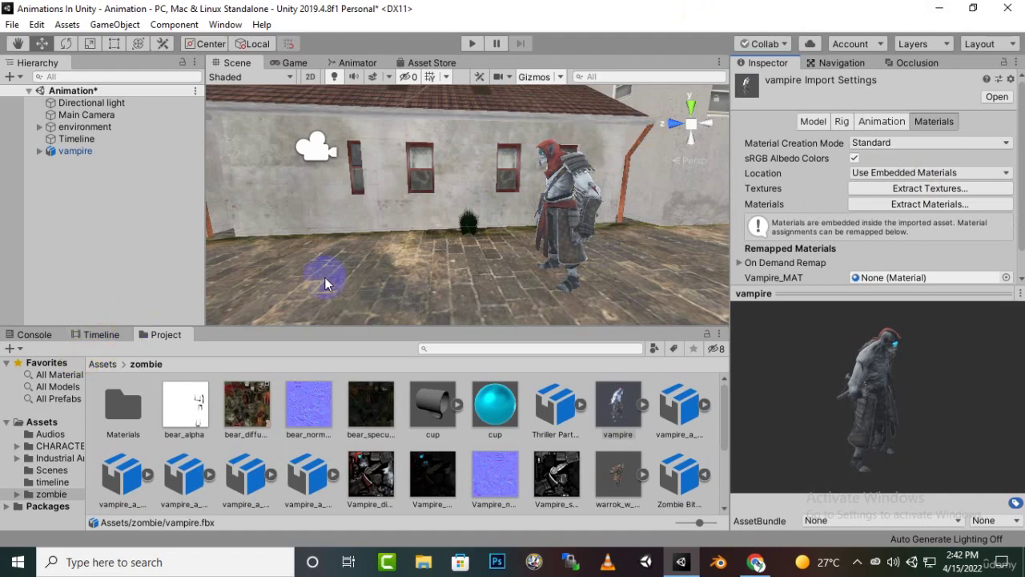
scroll(487, 286, "down", 3)
scroll(499, 250, "up", 2)
middle_click_drag(499, 253, 461, 259)
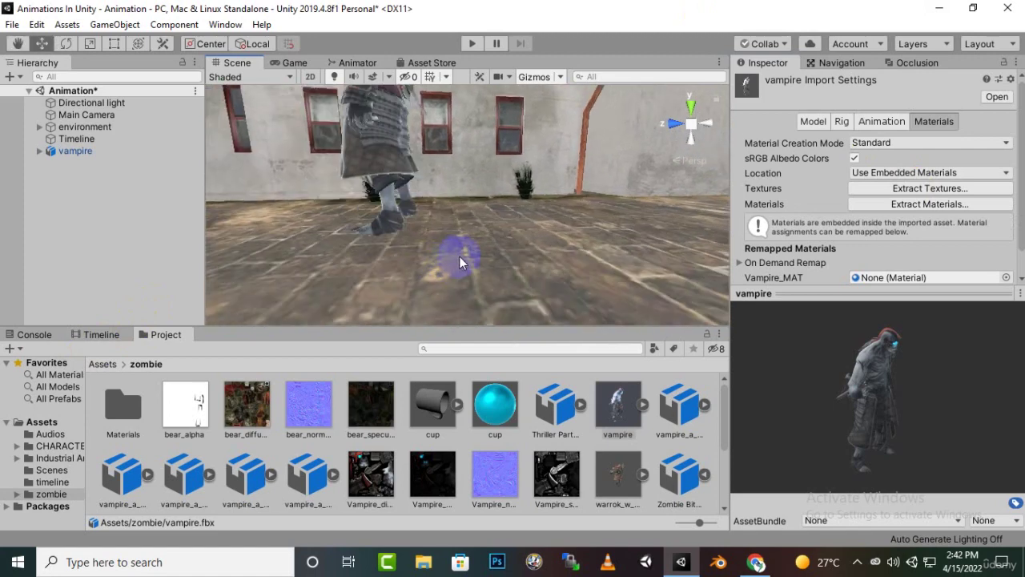
middle_click_drag(427, 222, 524, 221)
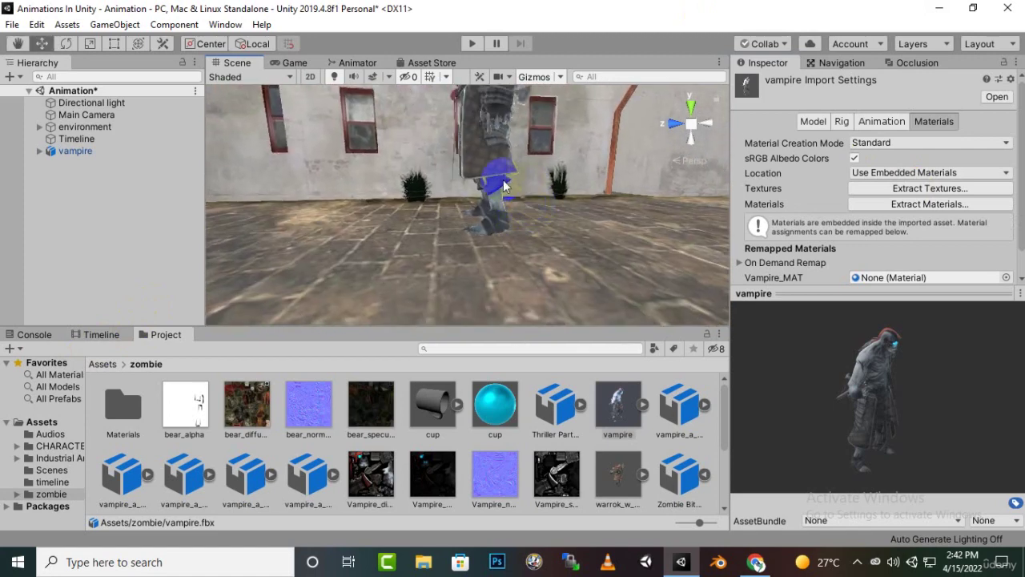
scroll(496, 218, "down", 3)
middle_click_drag(412, 217, 513, 294)
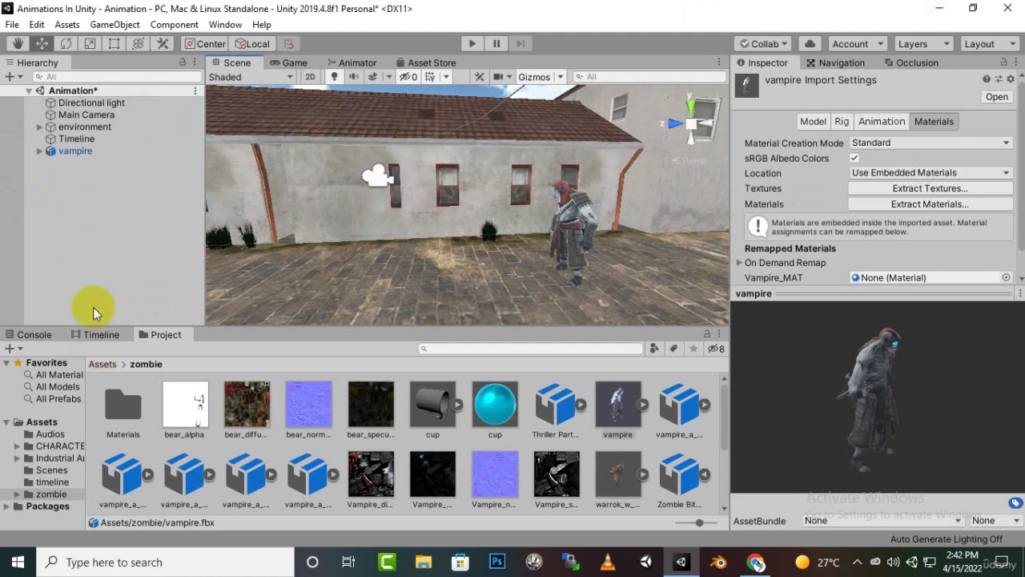
Show the timeline tracks again and dock the Project window back in the Inspector's group.
left_click(94, 334)
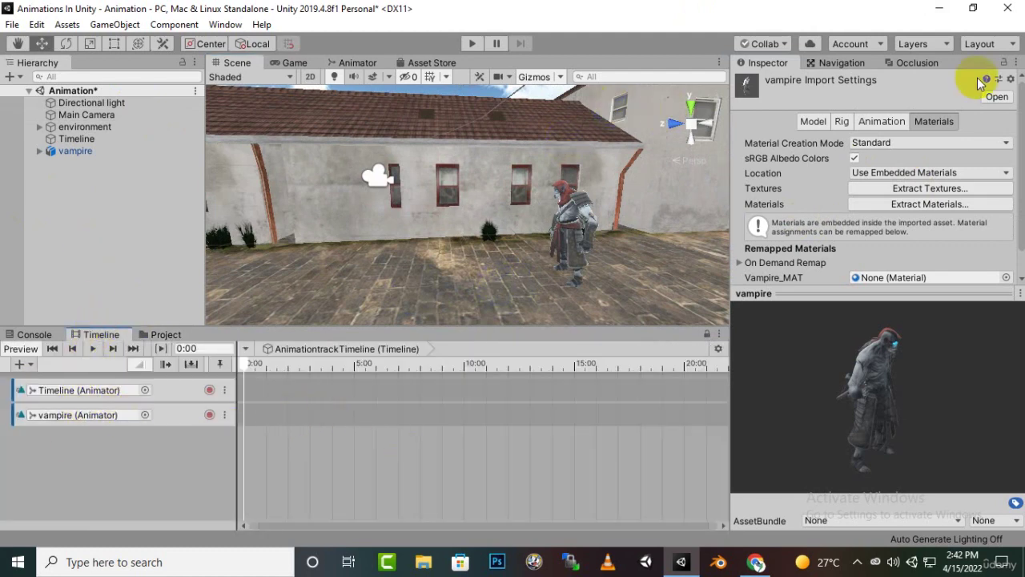
left_click_drag(170, 336, 765, 77)
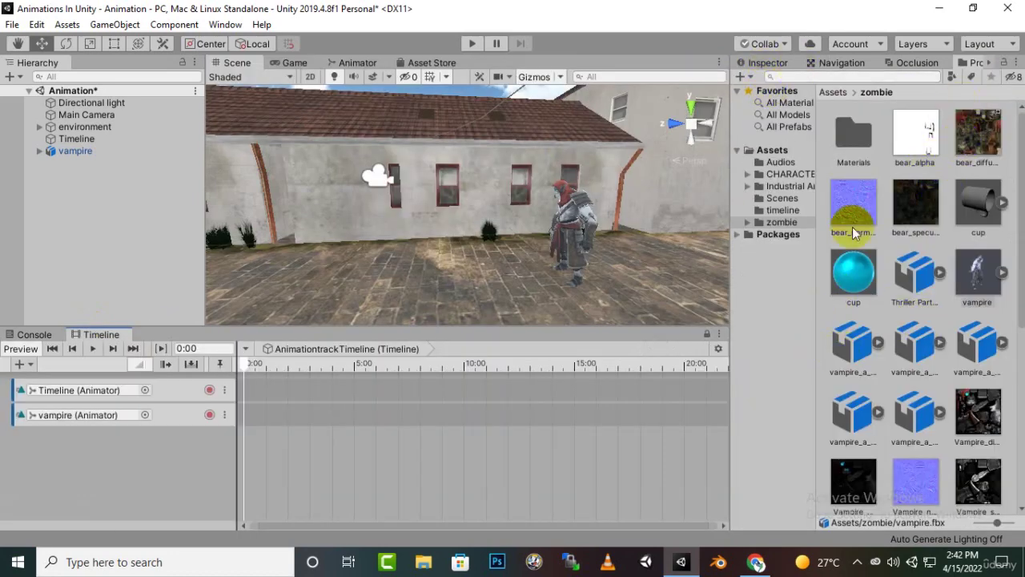
Add the mixamo.com clip from the "Zombie Cr..." file in the zombie folder to the start of the vampire's animation track.
scroll(943, 327, "down", 5)
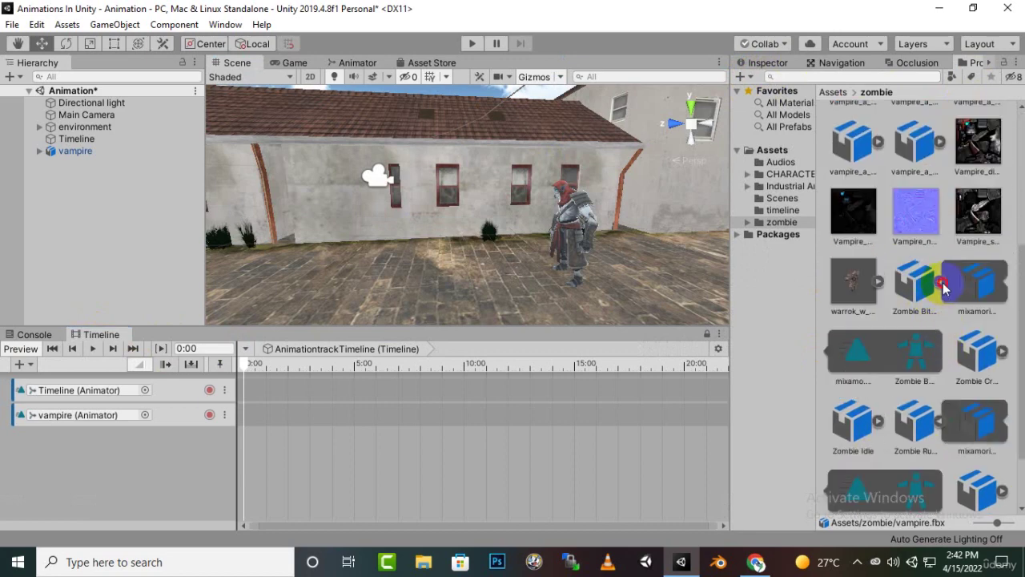
left_click(942, 285)
left_click(938, 353)
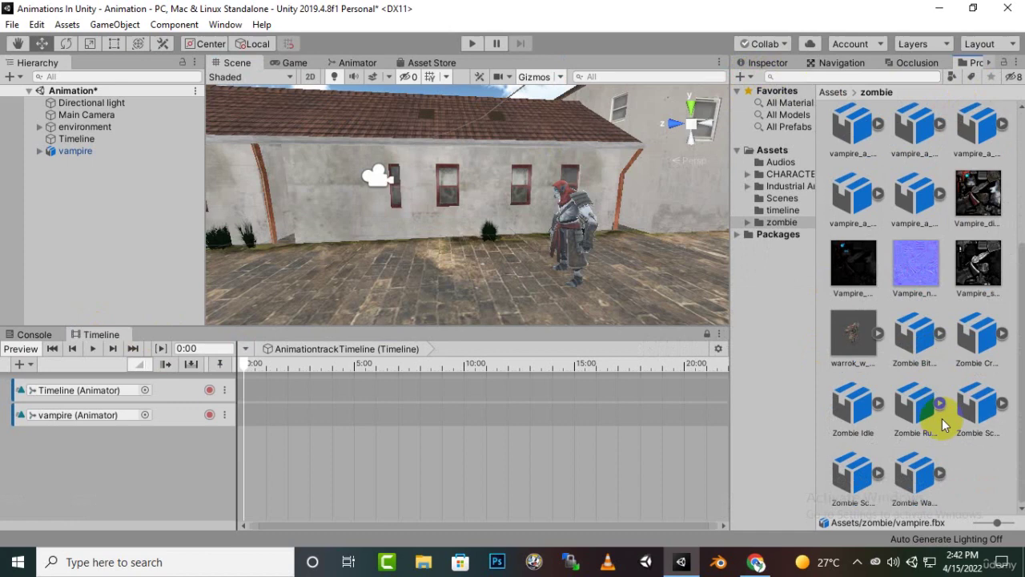
left_click(1003, 340)
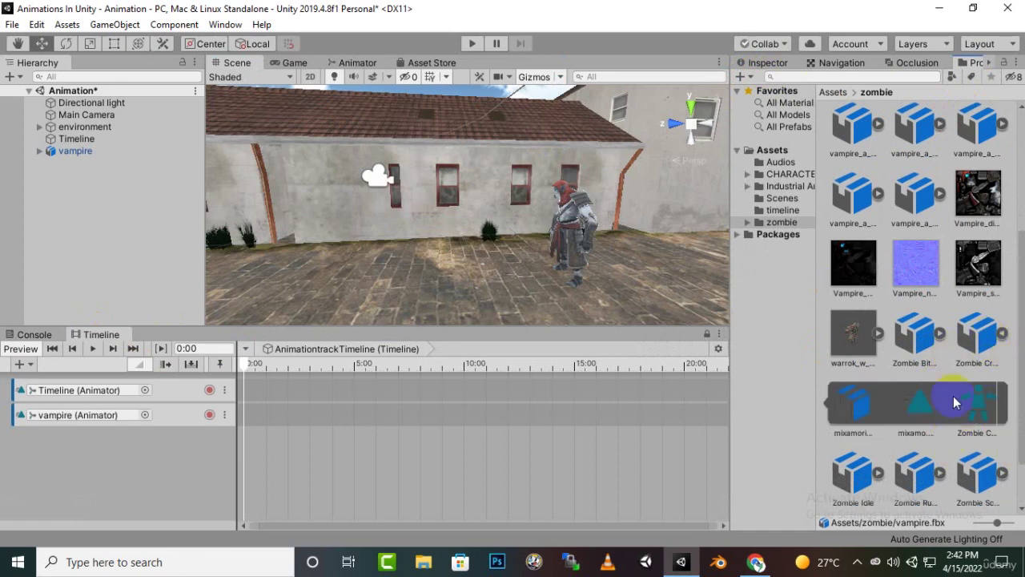
left_click_drag(917, 404, 239, 414)
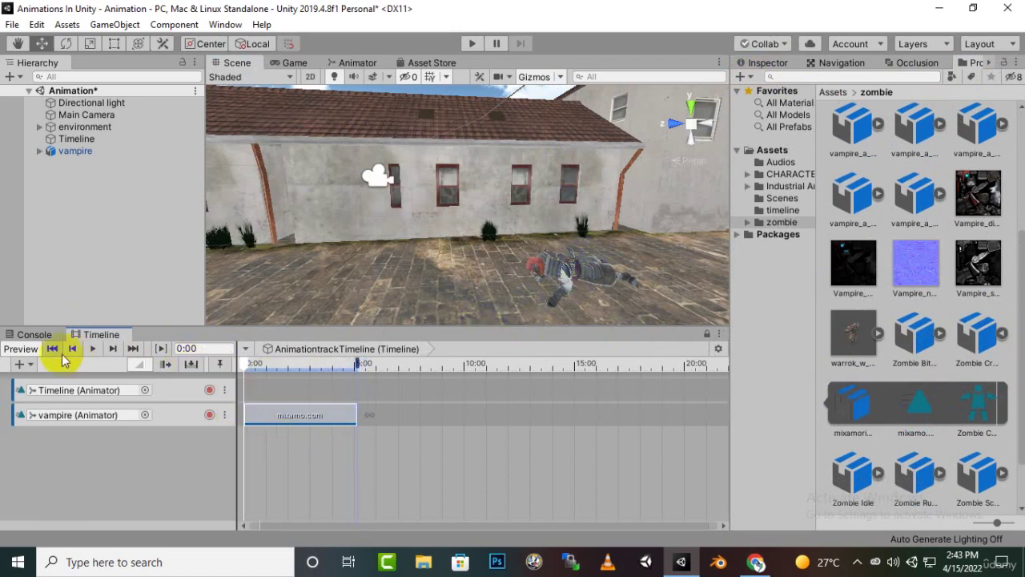
Preview the vampire's new clip up close in the scene and move the playhead to 5:01.
left_click(93, 349)
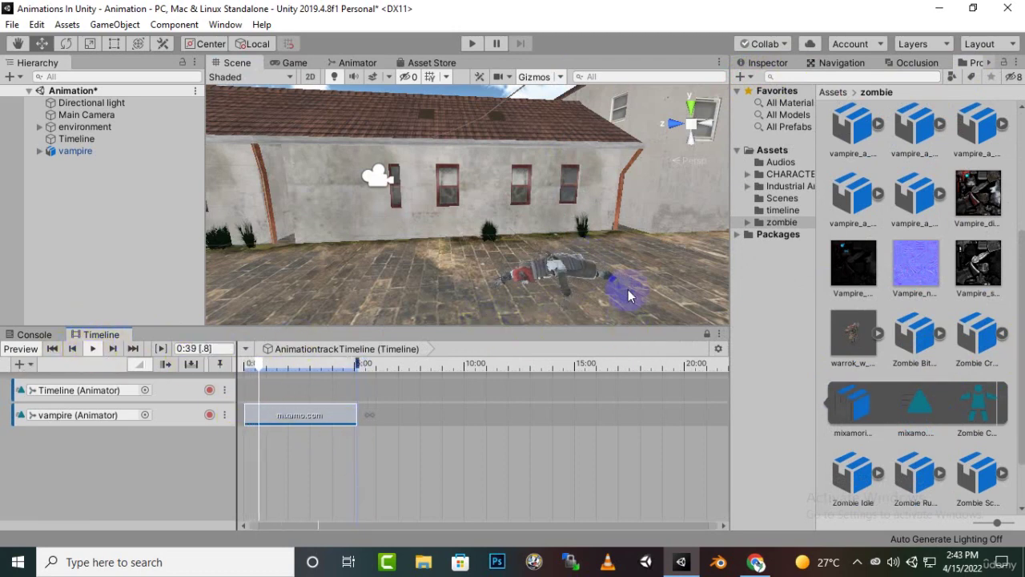
scroll(595, 284, "up", 3)
middle_click_drag(640, 217, 571, 103)
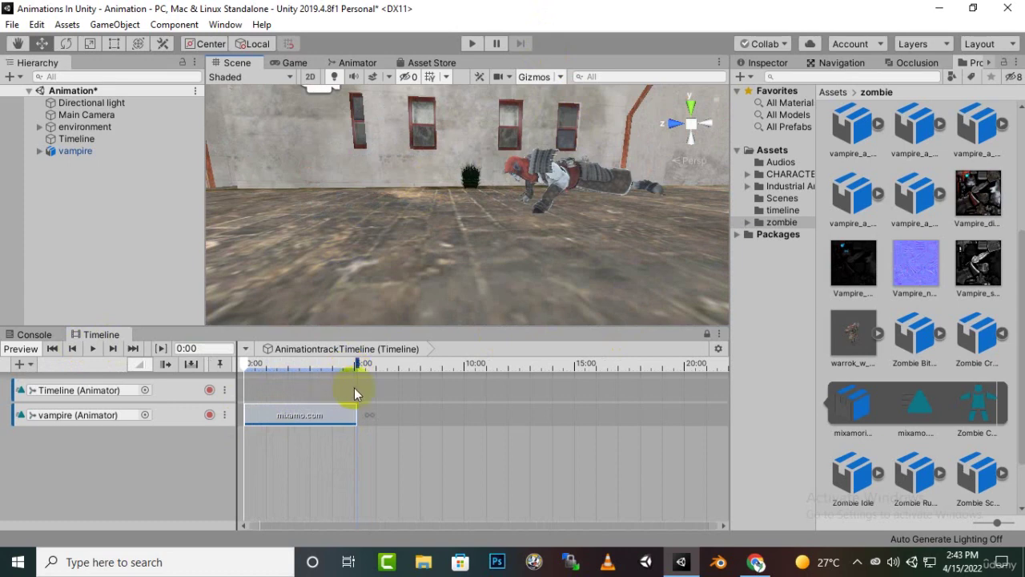
middle_click_drag(445, 228, 537, 260)
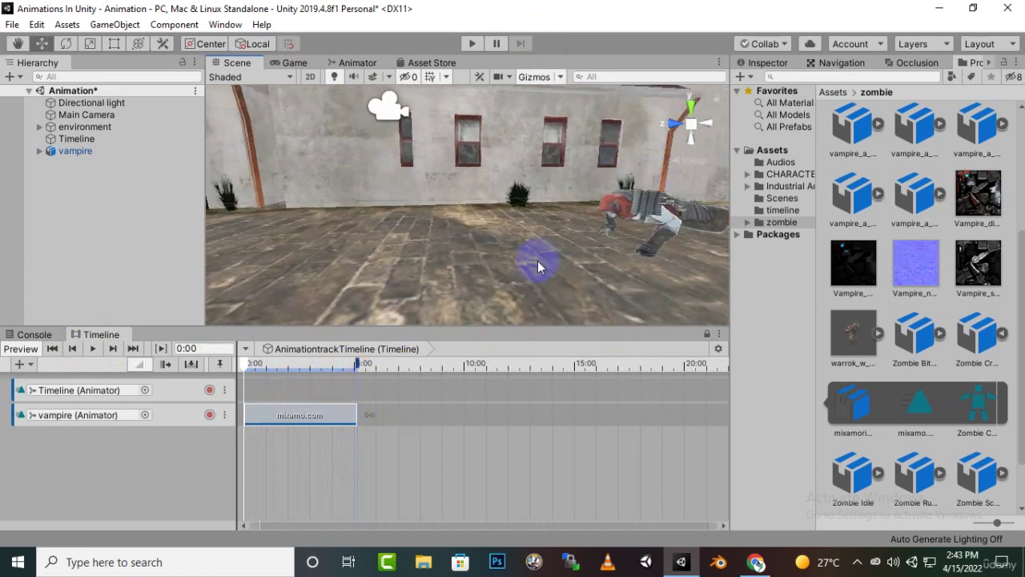
left_click_drag(251, 365, 355, 363)
middle_click_drag(515, 280, 572, 277)
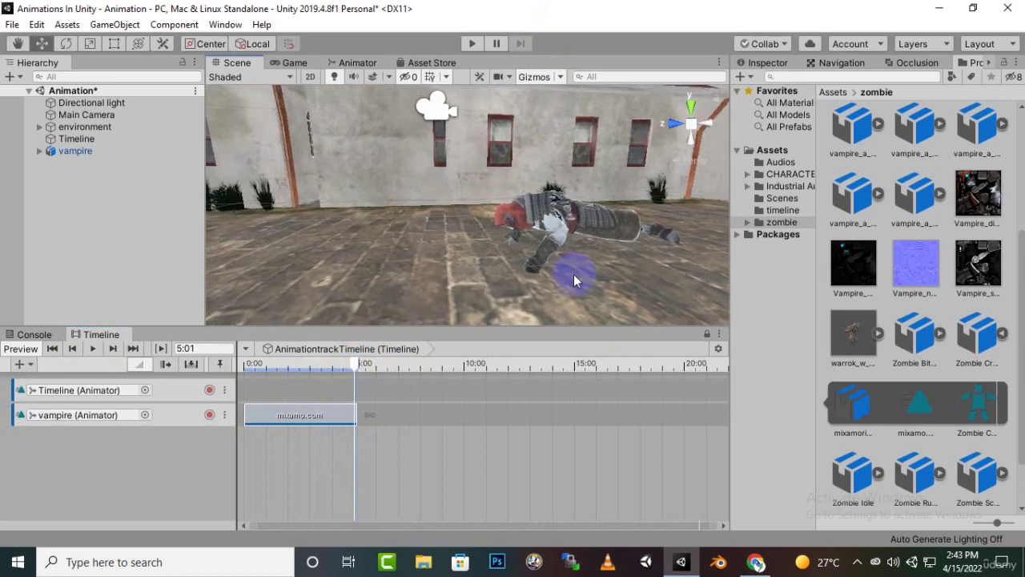
Place the aj model from the CHARACTERS folder in the scene, in front of the vampire.
left_click(1004, 335)
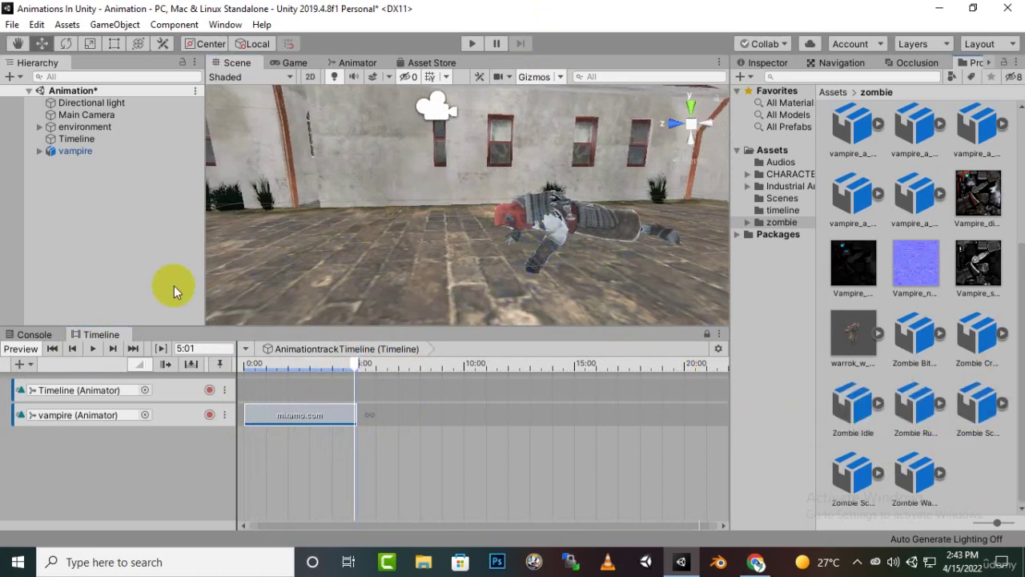
left_click(833, 93)
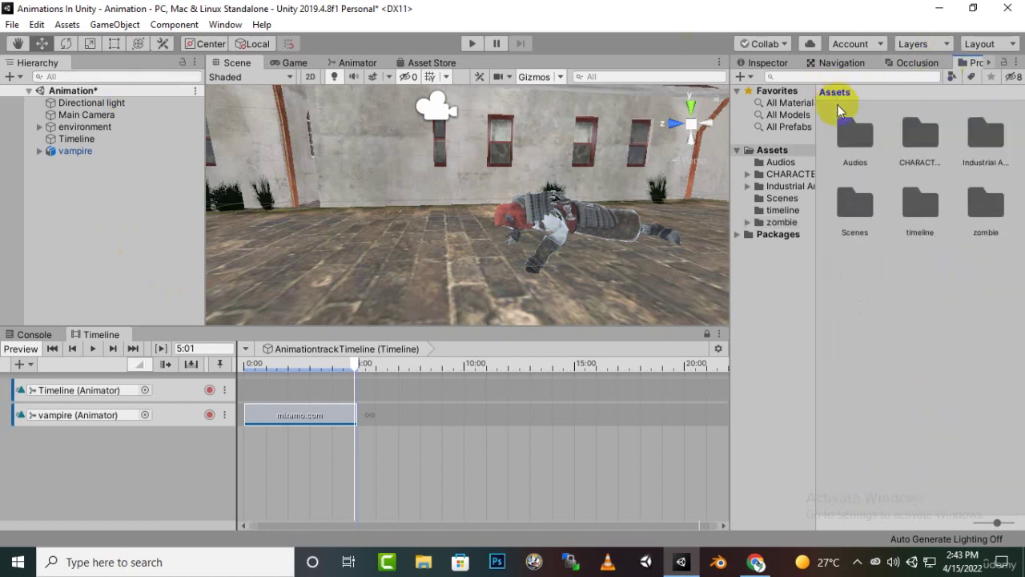
double_click(936, 151)
left_click_drag(916, 135, 474, 253)
Lay the aj character flat on its back by setting its rotation to X -90 and Z -90.
left_click(773, 76)
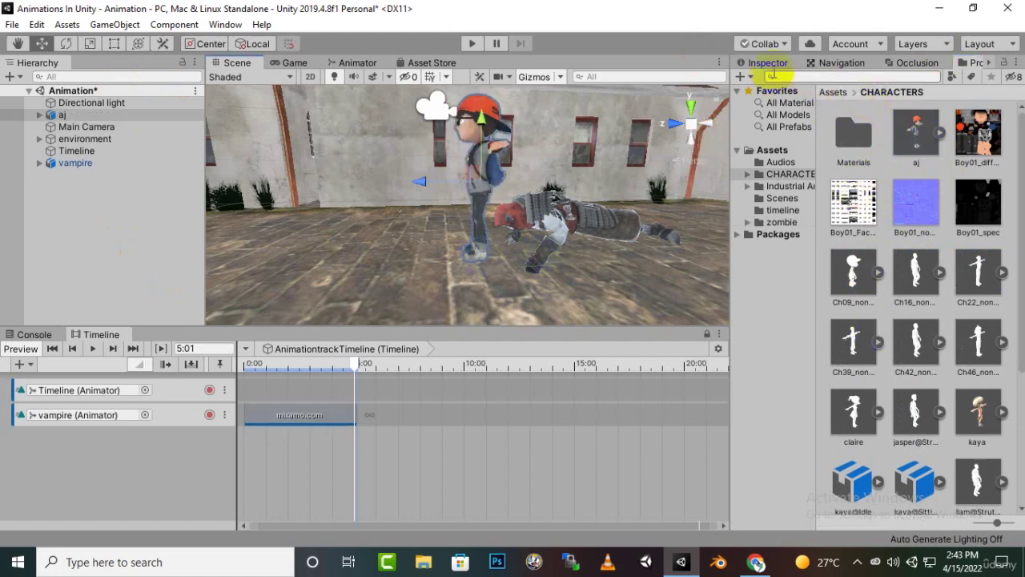
left_click(770, 65)
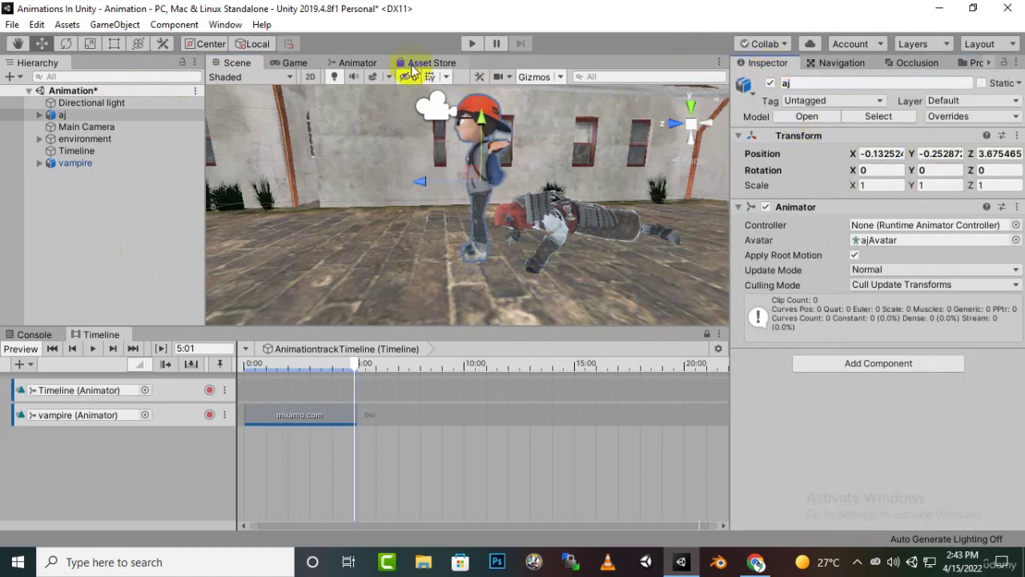
left_click(66, 43)
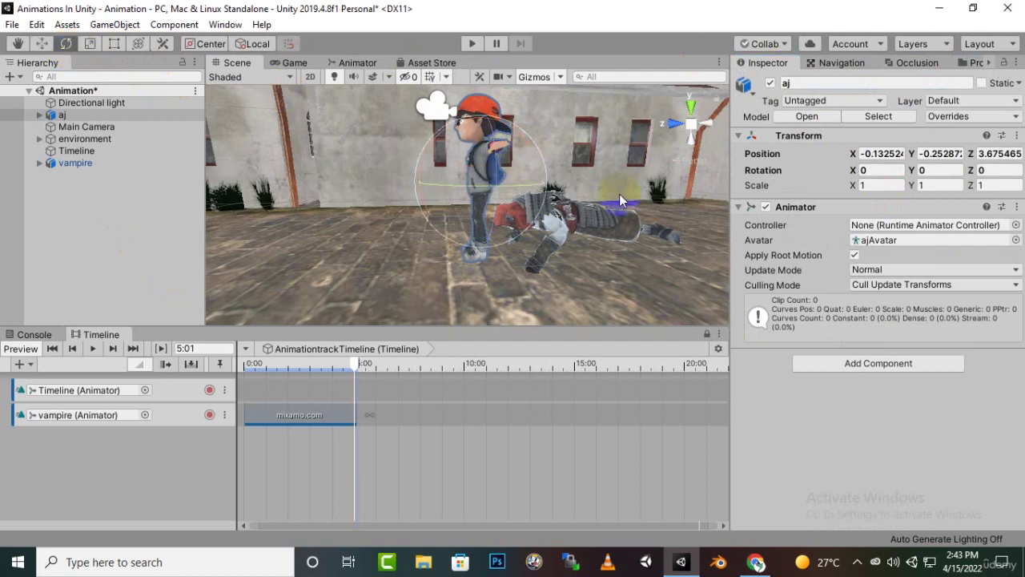
left_click_drag(492, 181, 497, 55)
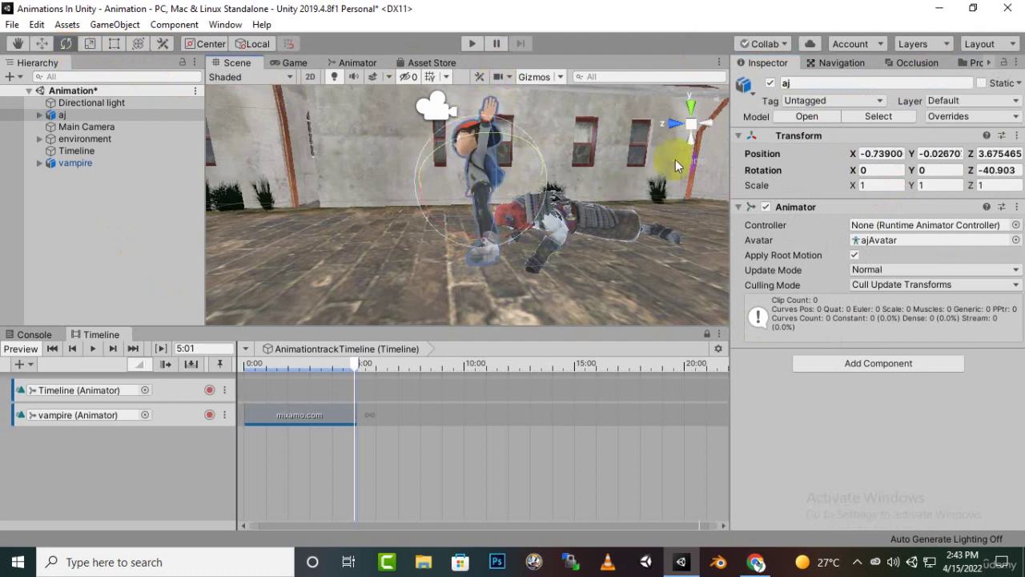
left_click(989, 170)
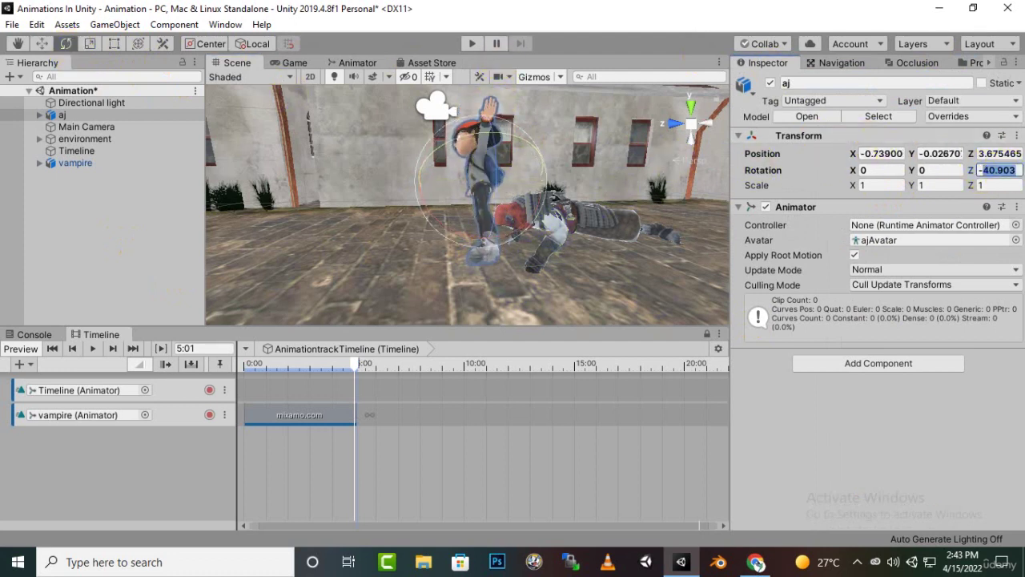
type("-90")
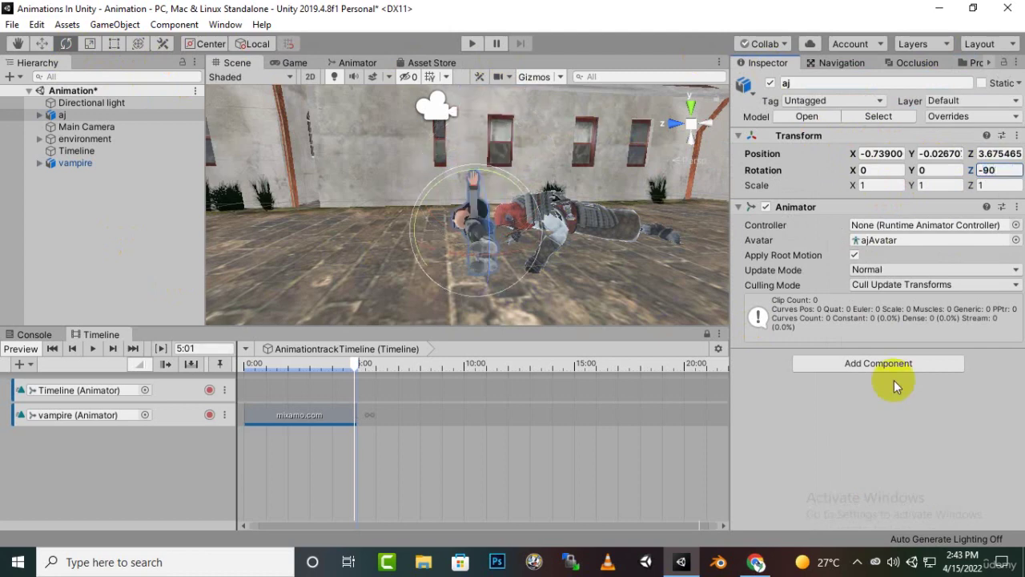
left_click_drag(388, 264, 510, 117, "alt")
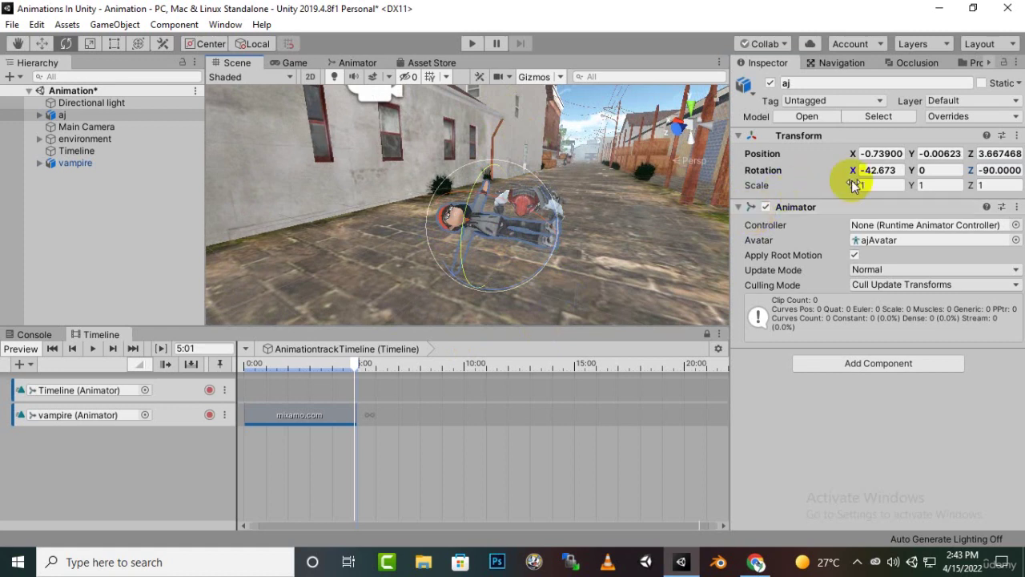
left_click_drag(890, 168, 870, 172)
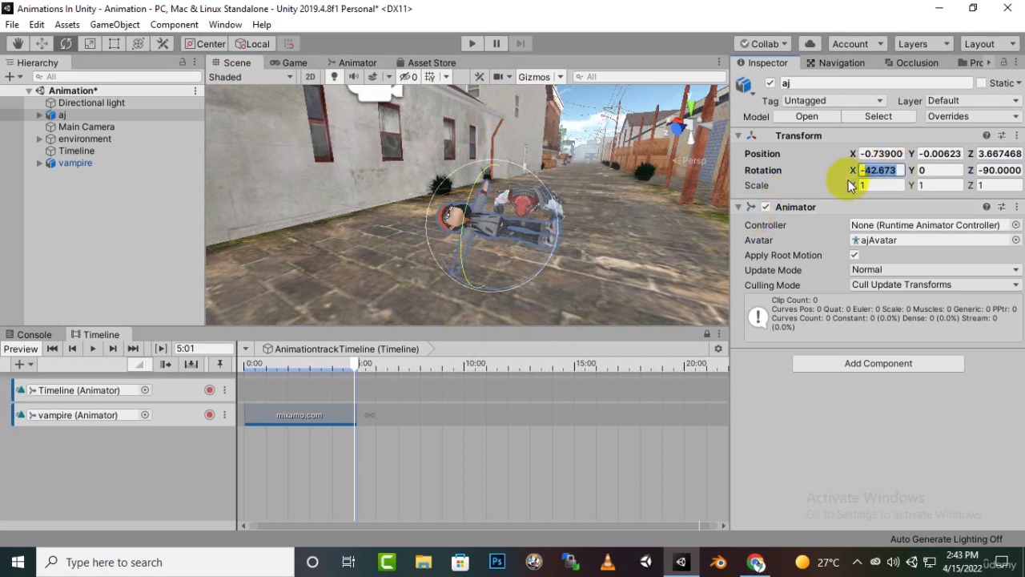
type("90")
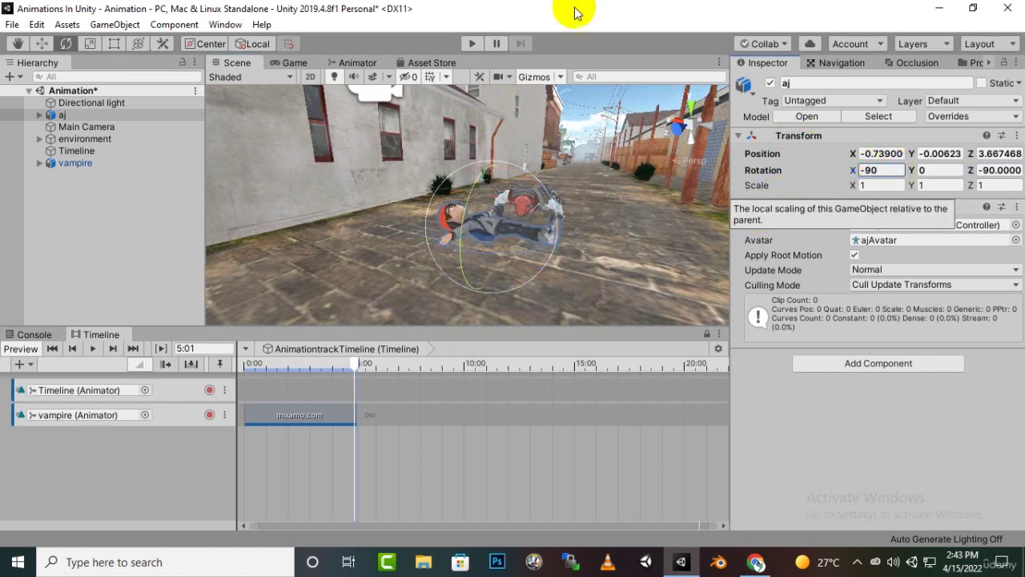
Move aj onto the ground beneath the vampire's head, at position X -1.07, Y -0.074, Z 3.39.
left_click(42, 43)
right_click_drag(563, 266, 563, 266)
left_click_drag(563, 266, 337, 251, "alt")
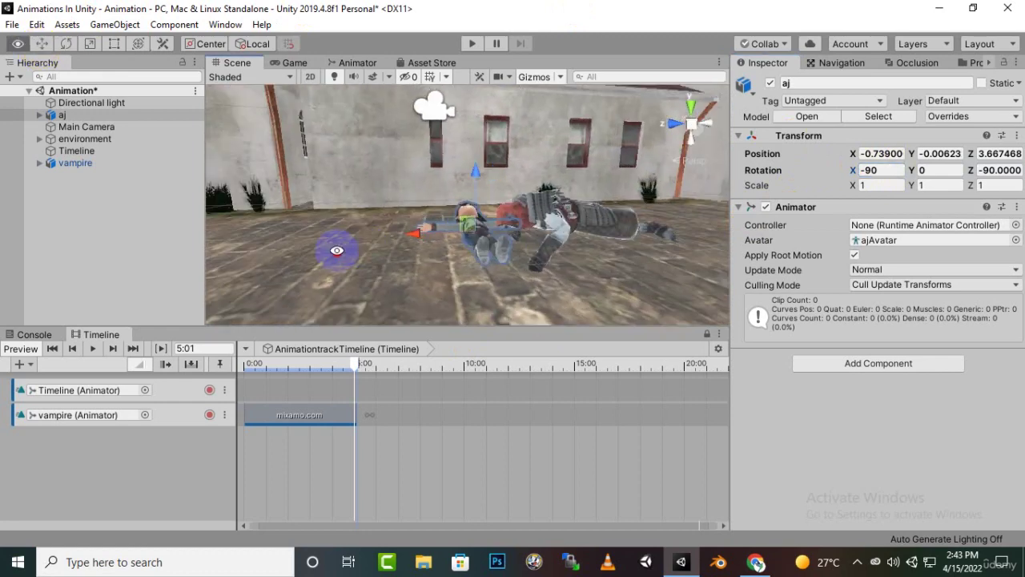
scroll(511, 245, "up", 3)
scroll(486, 256, "down", 3)
left_click_drag(420, 229, 706, 297)
scroll(568, 233, "up", 5)
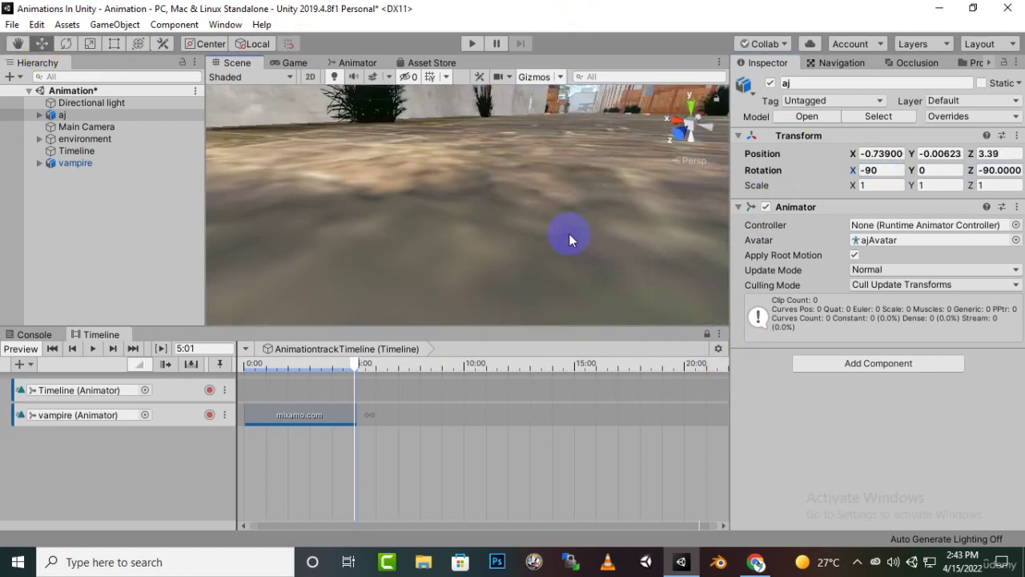
scroll(570, 237, "down", 3)
left_click_drag(570, 239, 374, 258, "alt")
scroll(374, 257, "down", 3)
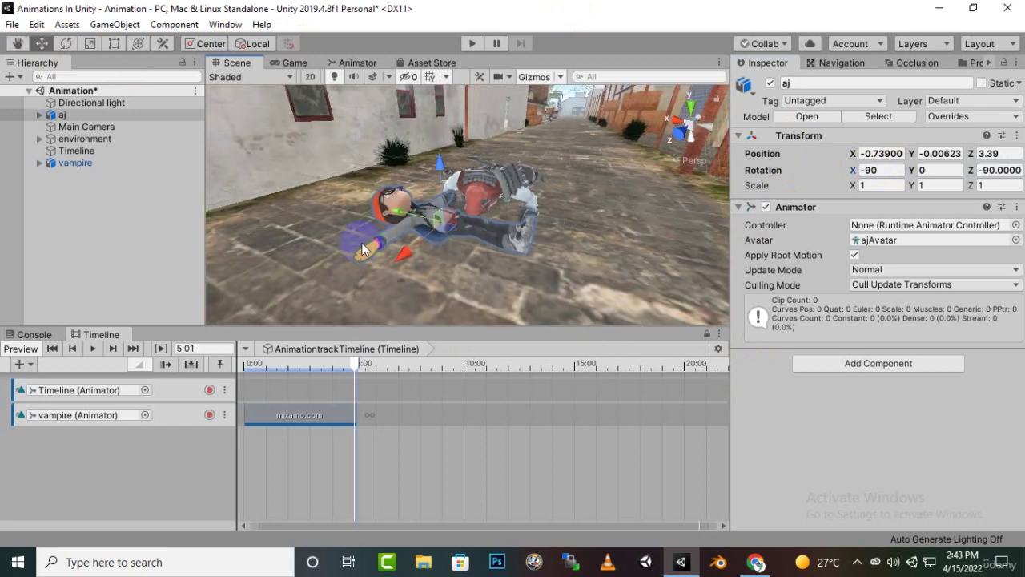
left_click_drag(403, 214, 536, 215)
left_click_drag(470, 173, 465, 328)
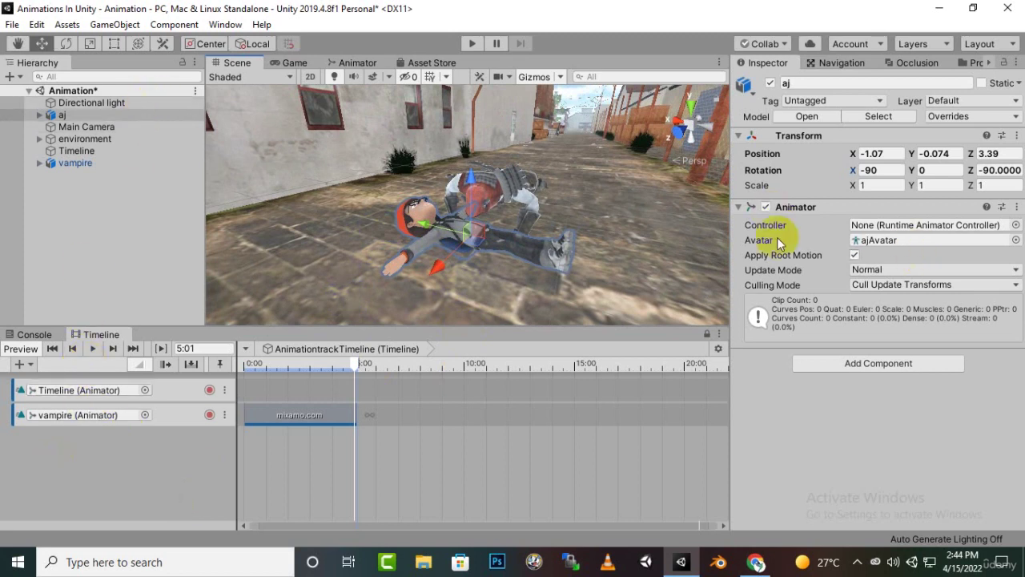
Assign the sleeping controller to aj's Animator, check its Laying Vomiting state and motion, and return to the scene view.
left_click(1016, 225)
double_click(493, 304)
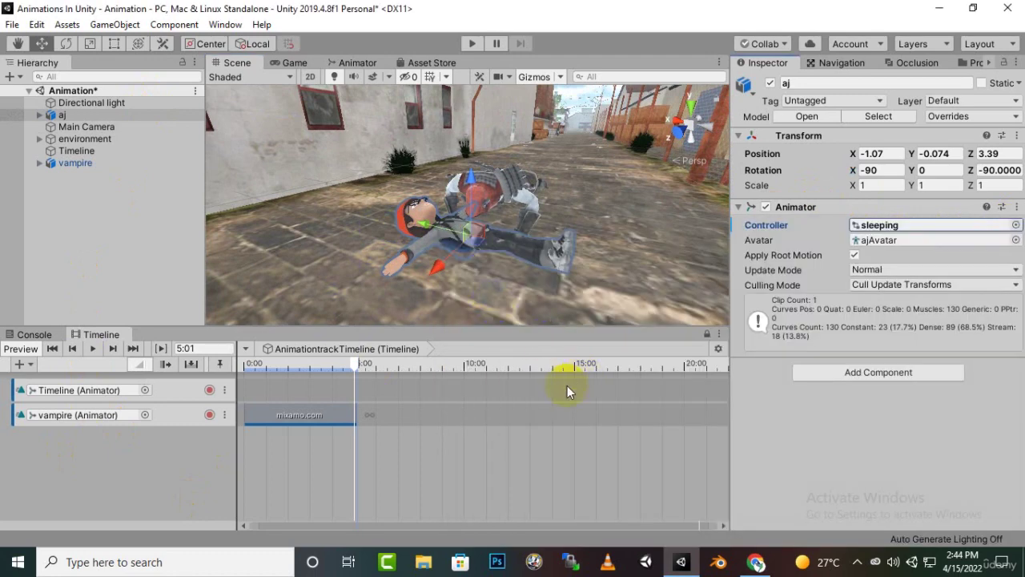
double_click(885, 226)
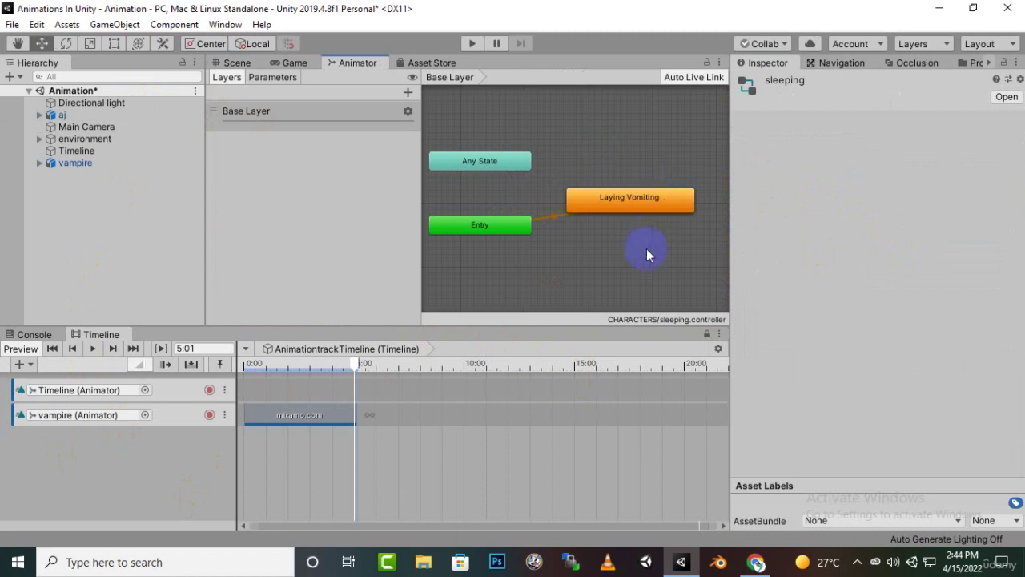
left_click(618, 205)
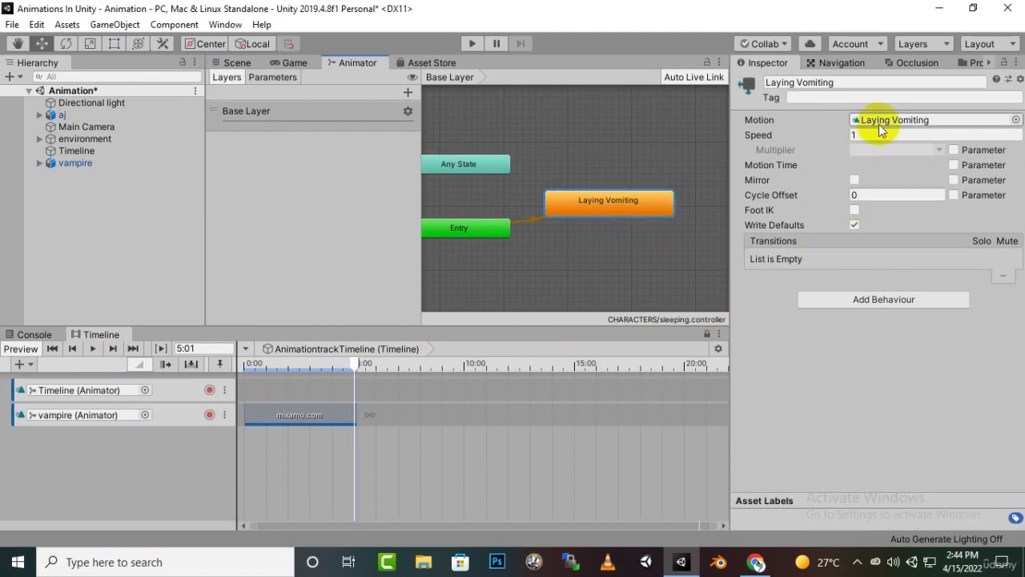
double_click(927, 120)
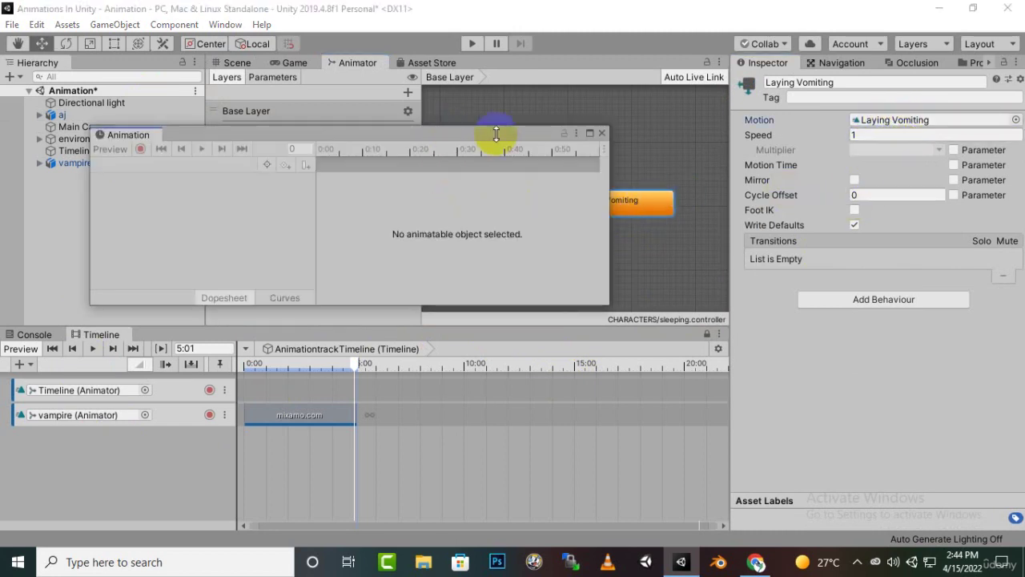
left_click(601, 132)
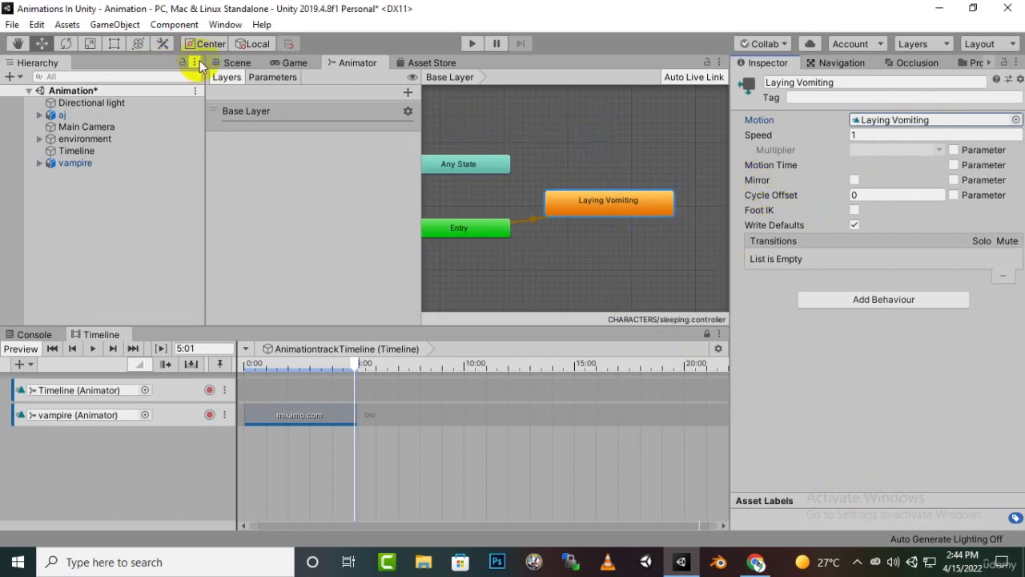
left_click(235, 63)
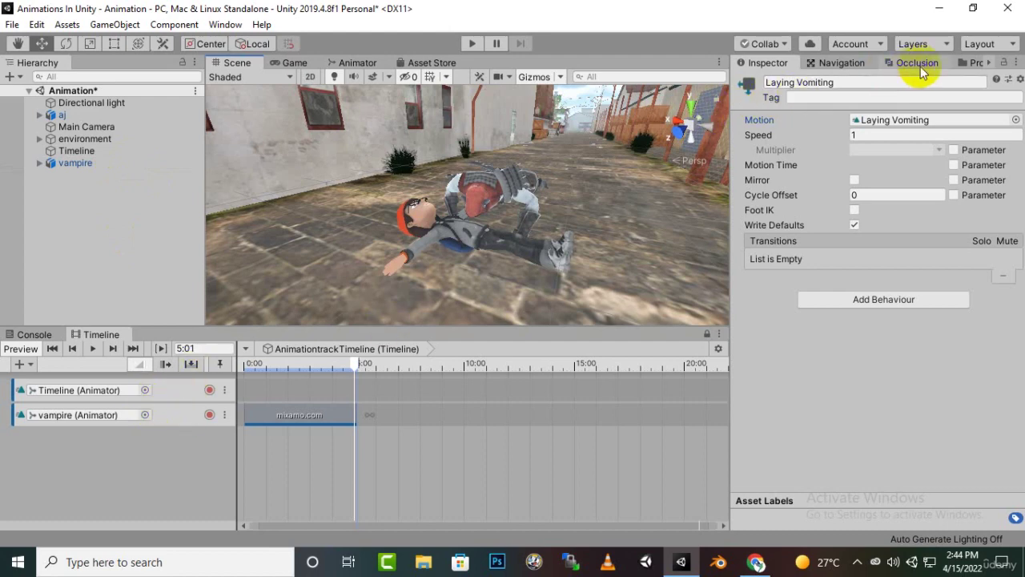
Add the mixamo.com clip from the Zombie Biting file to the vampire's track directly after the first clip.
left_click(971, 64)
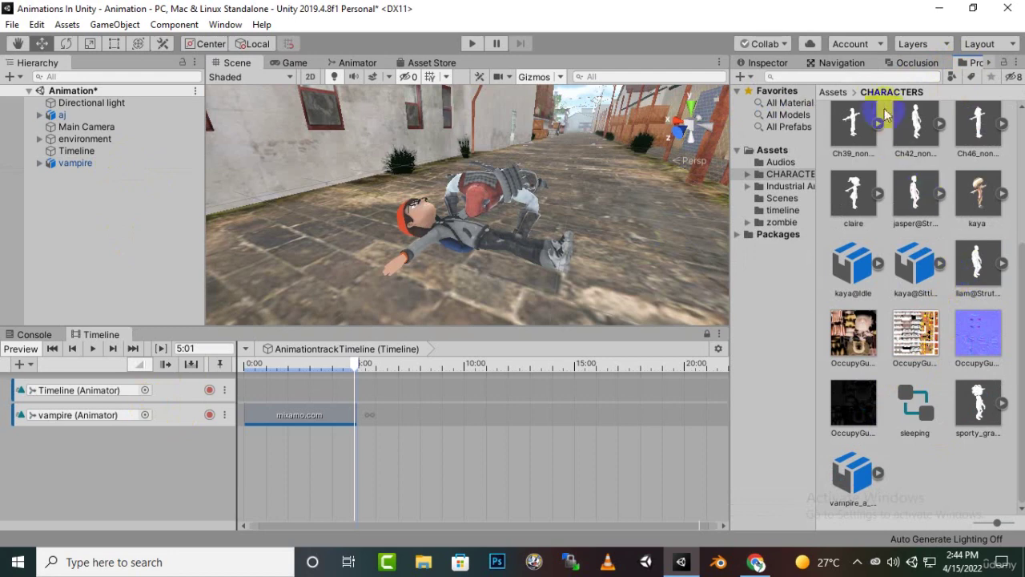
left_click(834, 92)
double_click(990, 219)
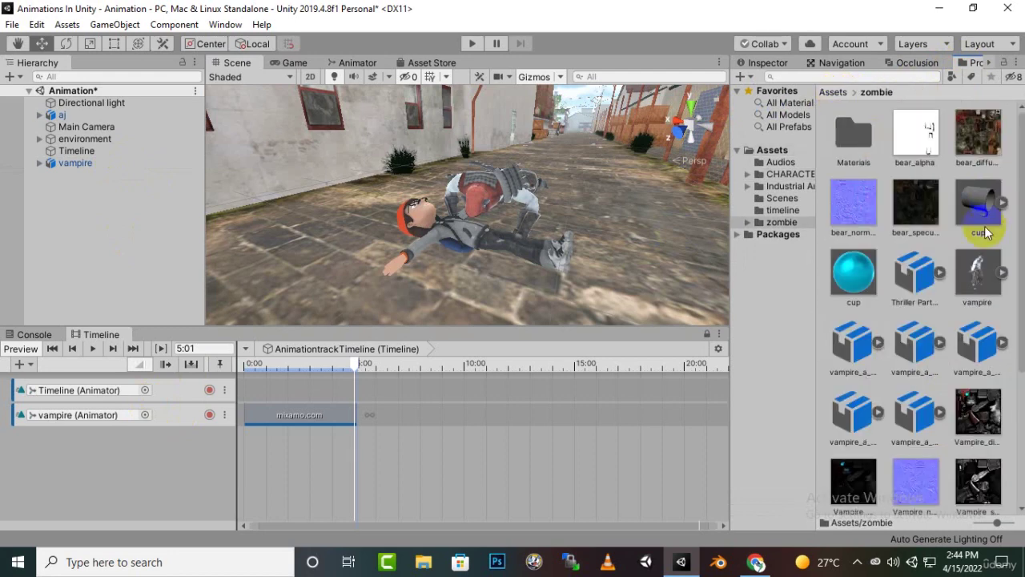
scroll(936, 408, "down", 3)
scroll(935, 408, "down", 1)
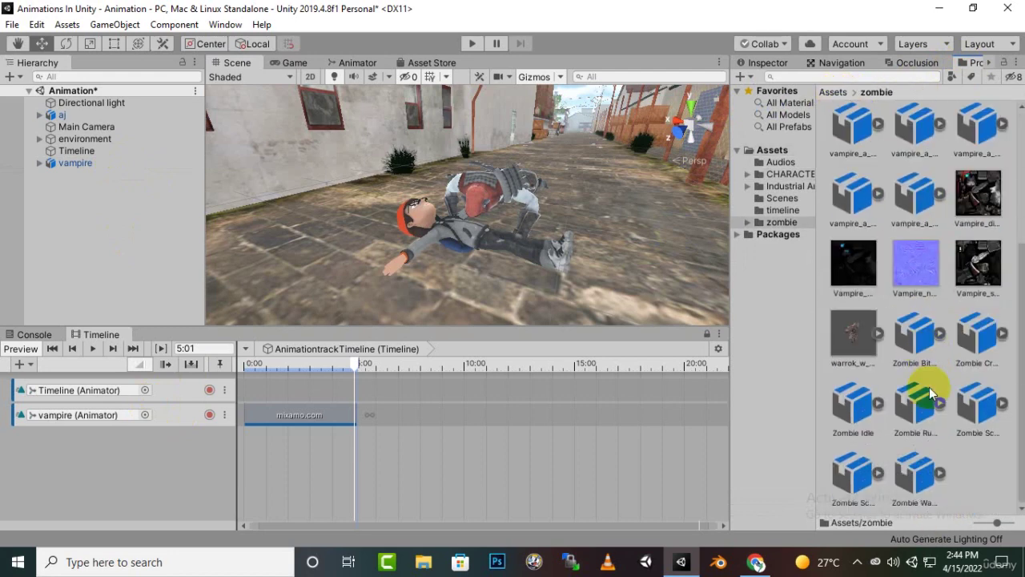
left_click(940, 333)
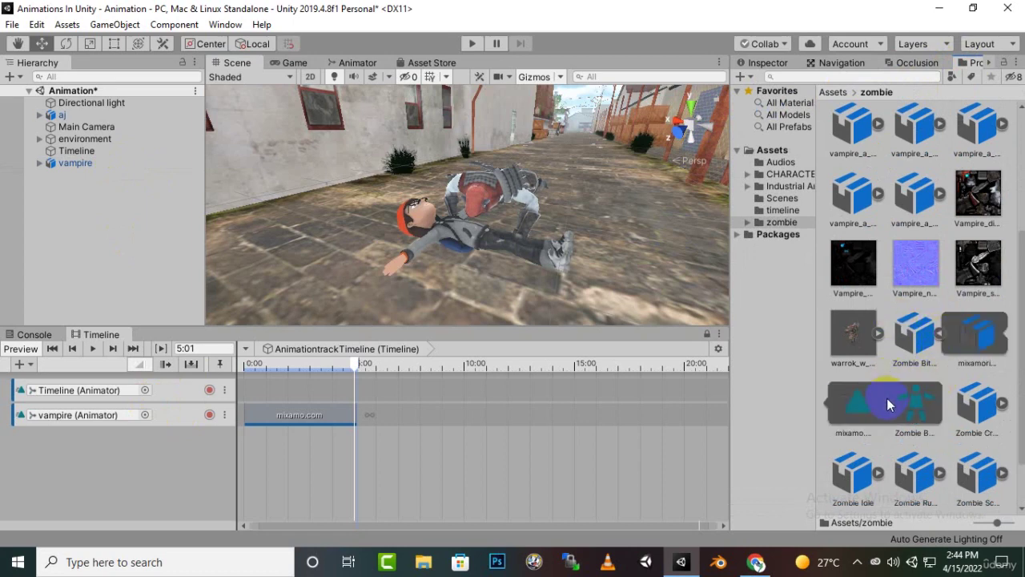
left_click_drag(853, 412, 375, 417)
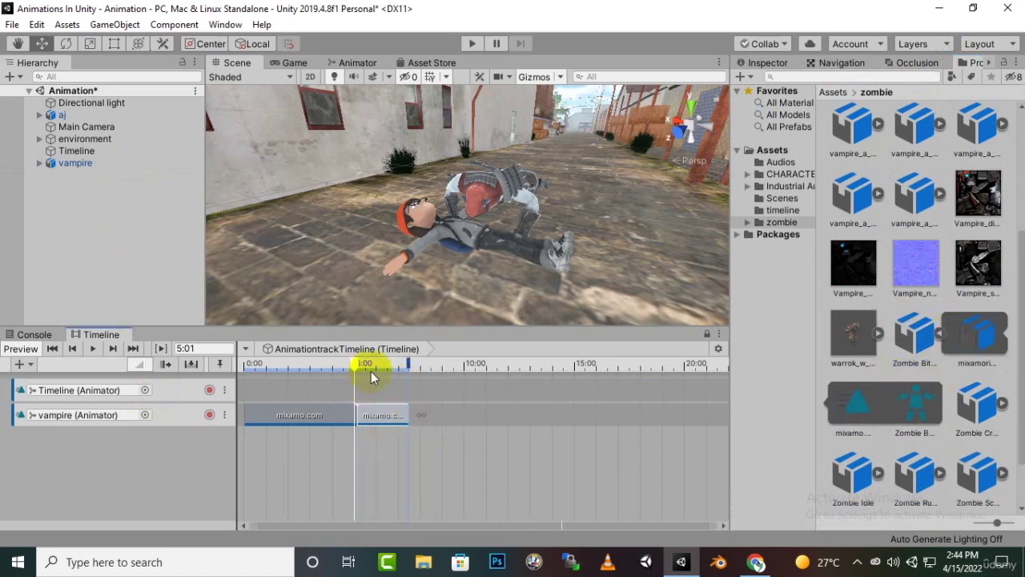
Scrub the playhead through the second vampire clip to 7:08 and examine the vampire's movement relative to aj.
left_click_drag(355, 365, 363, 365)
scroll(630, 181, "up", 3)
middle_click_drag(537, 258, 353, 316)
left_click_drag(371, 364, 401, 369)
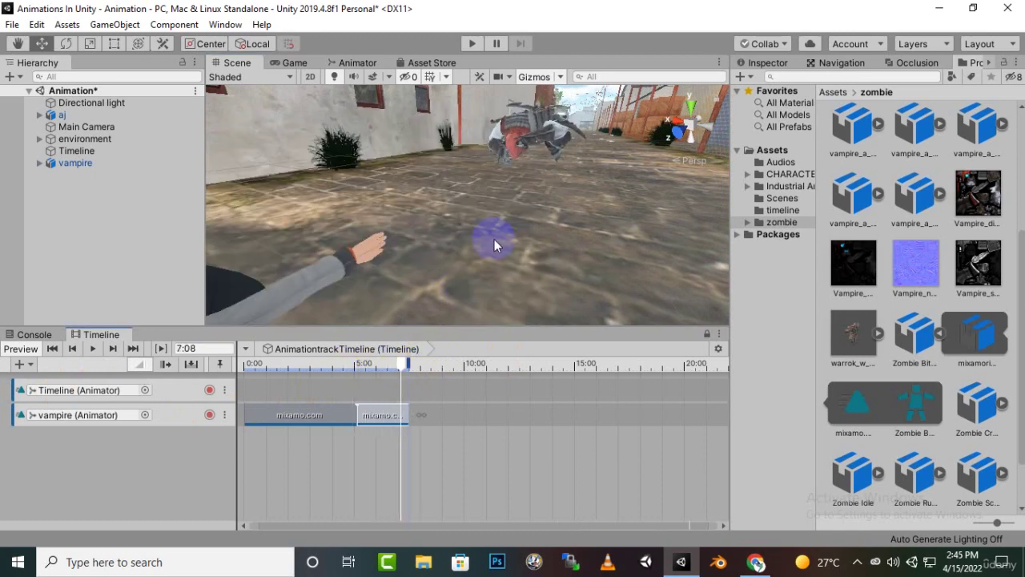
Return the playhead to 0:00, add an override track beneath the vampire's track, and start recording on it.
mouse_move(494, 238)
right_mouse_down()
mouse_move(515, 236)
mouse_move(490, 221)
right_mouse_up()
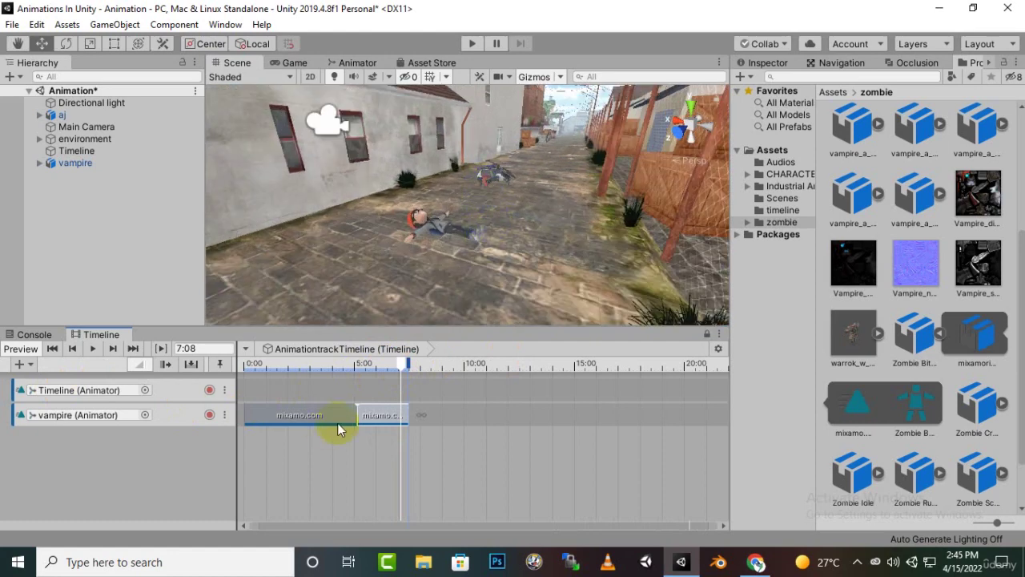
scroll(389, 410, "down", 3)
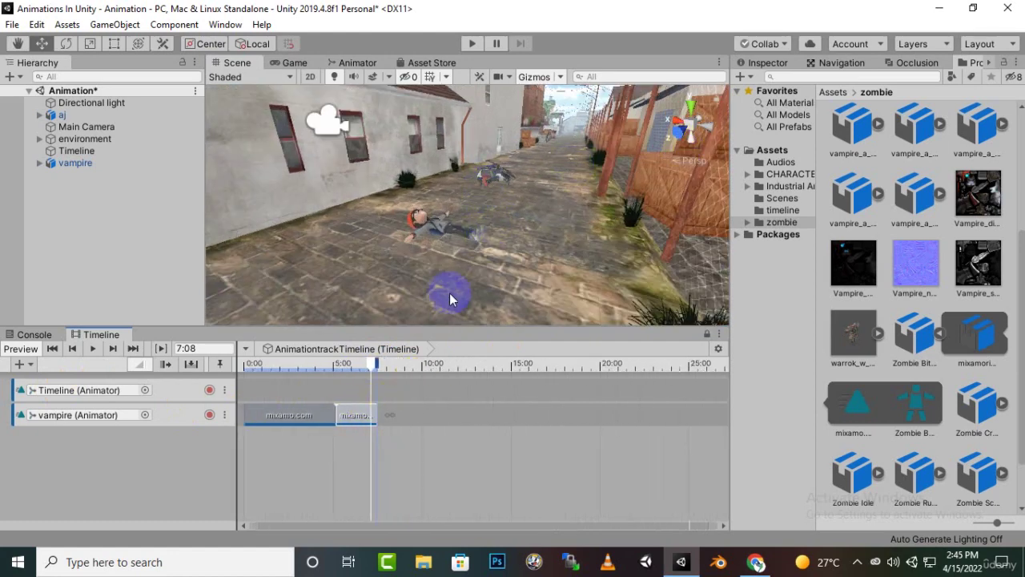
right_click_drag(449, 298, 485, 280)
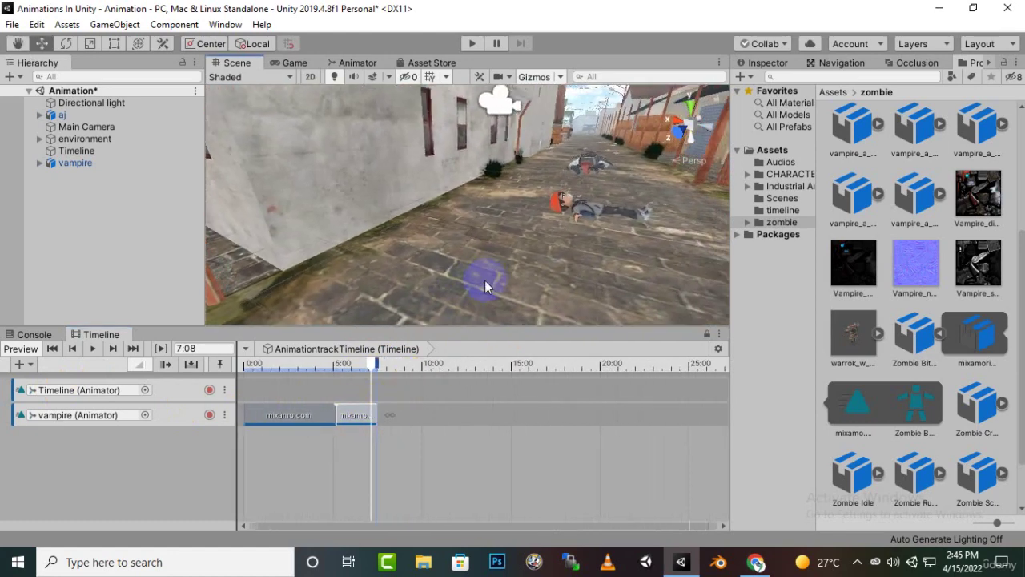
left_click_drag(374, 362, 190, 384)
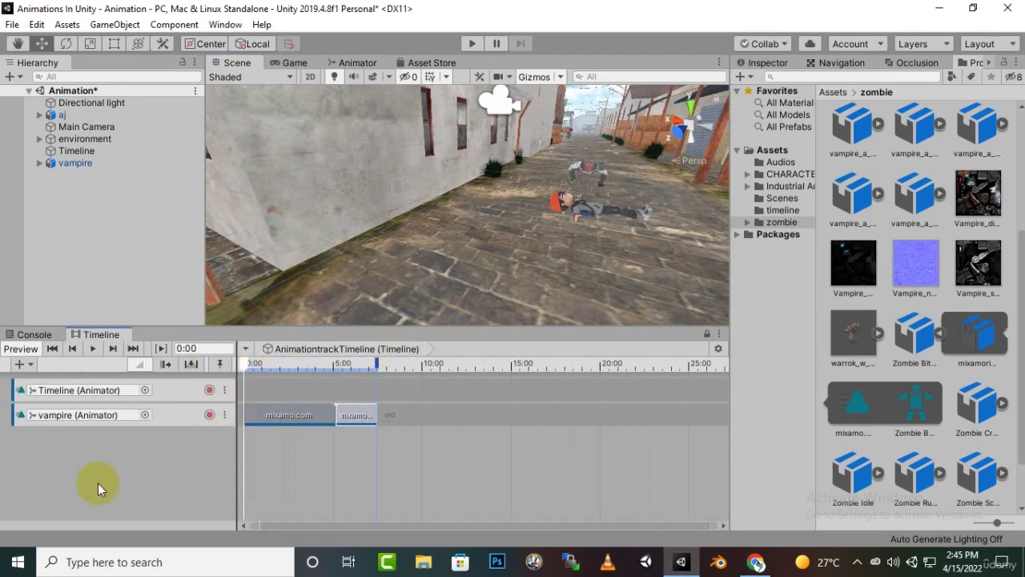
right_click(178, 416)
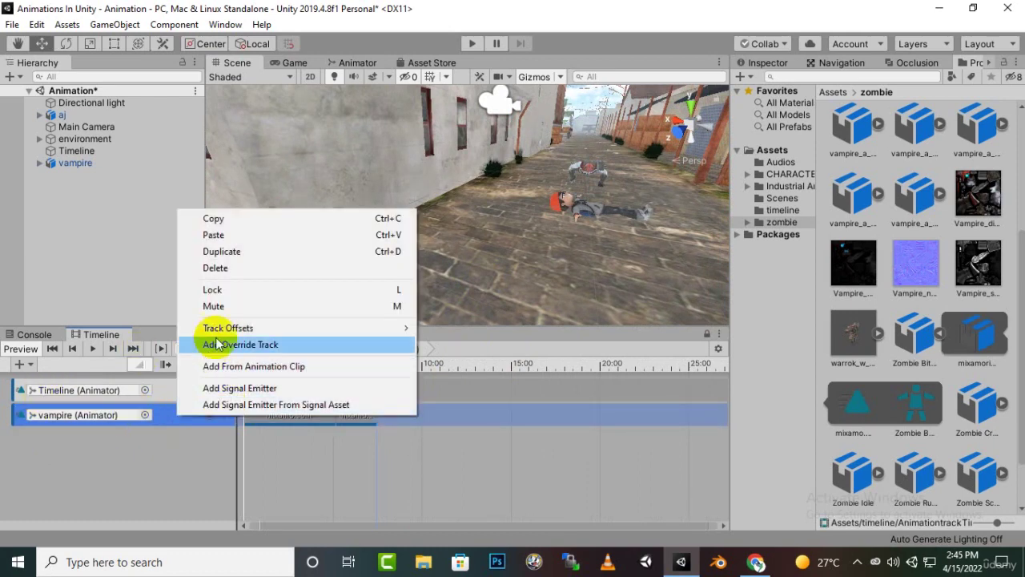
left_click(259, 345)
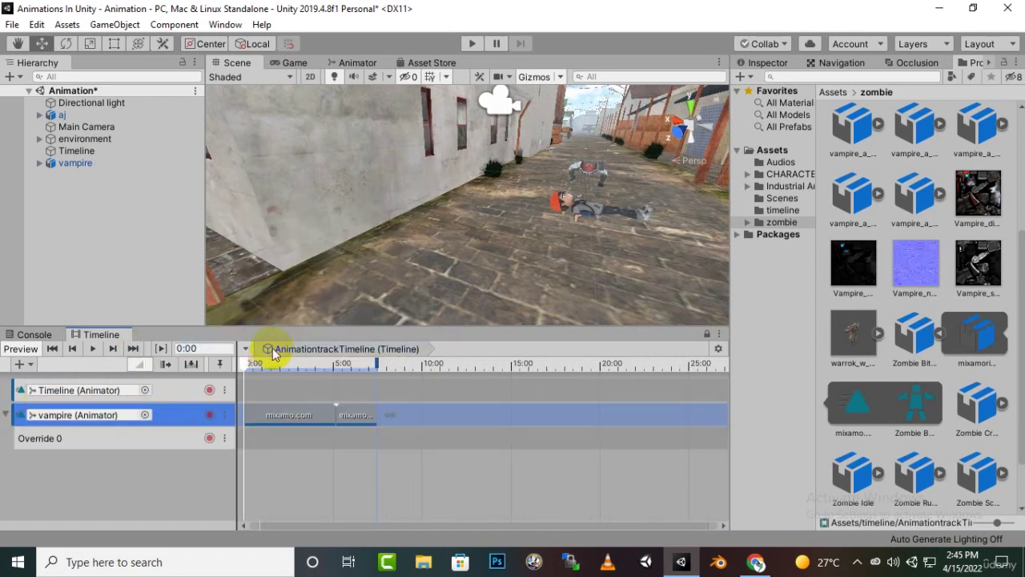
left_click(210, 439)
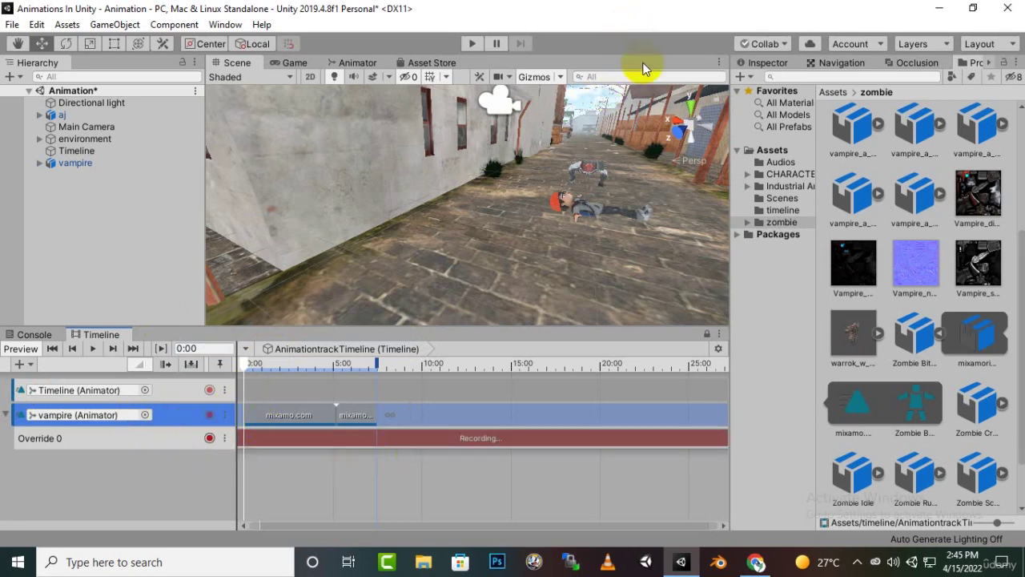
Record a starting position keyframe for the vampire at 0:00 with X at 0.
left_click(100, 163)
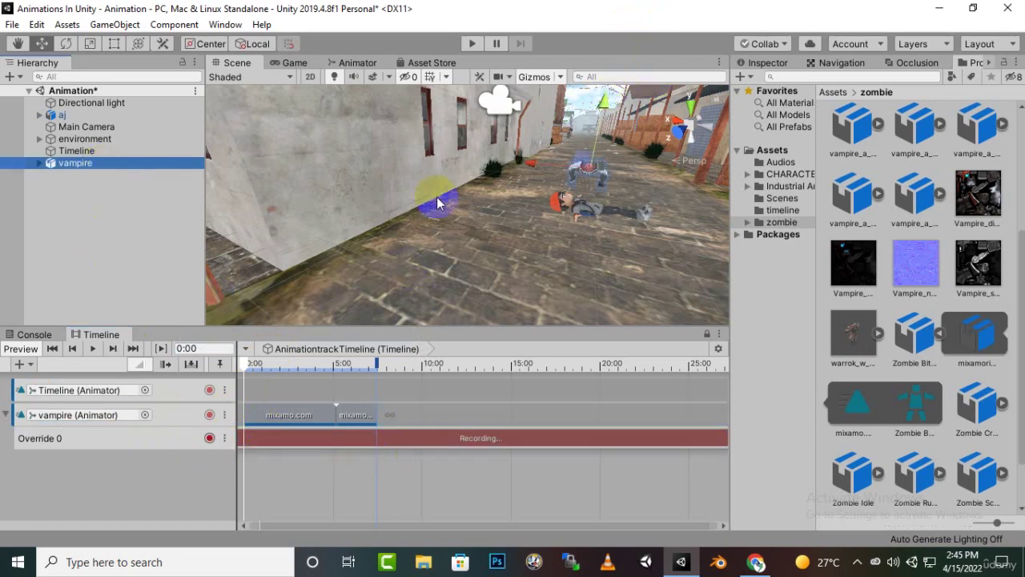
left_click(789, 64)
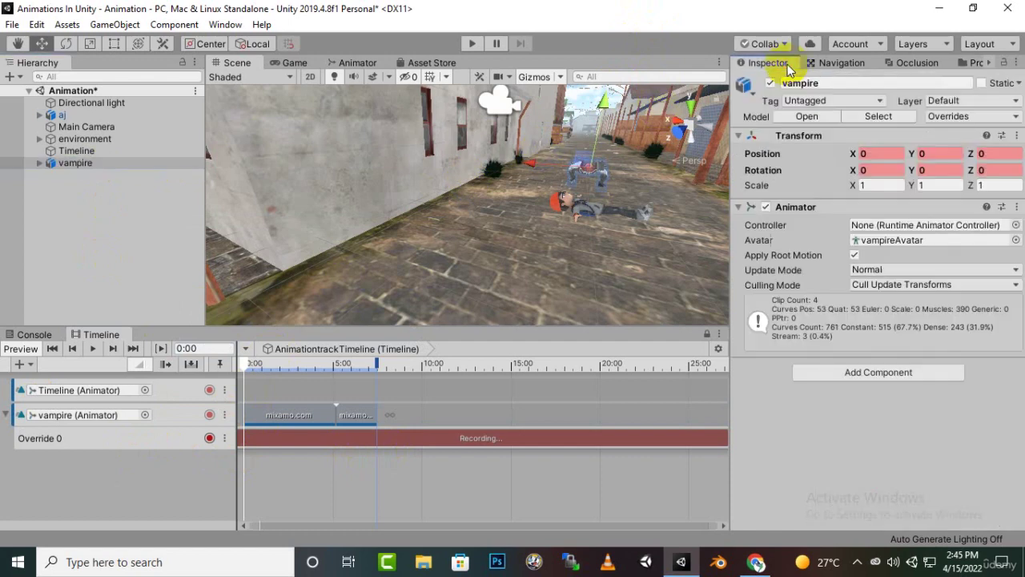
left_click(881, 153)
type("1")
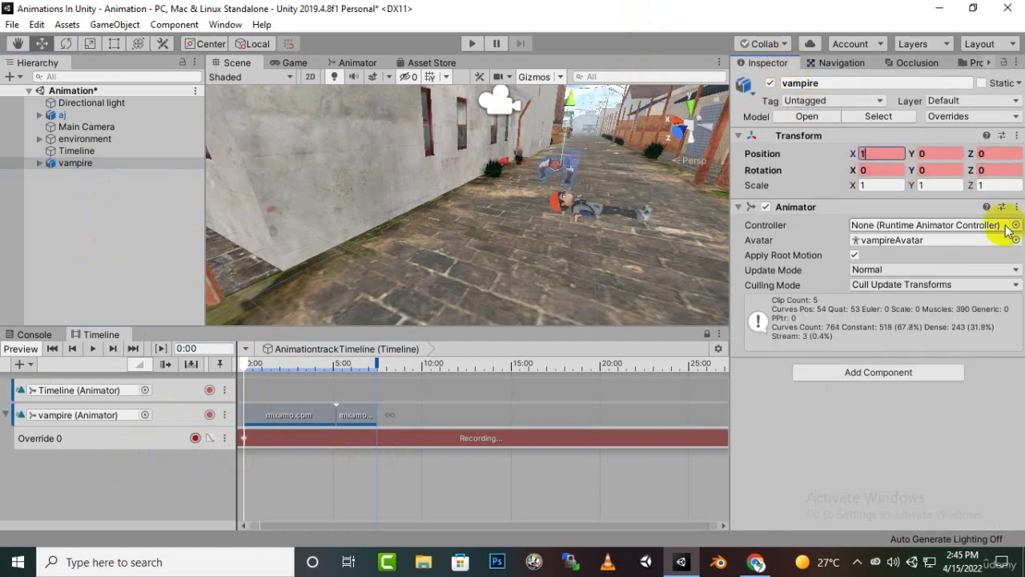
key("BackSpace")
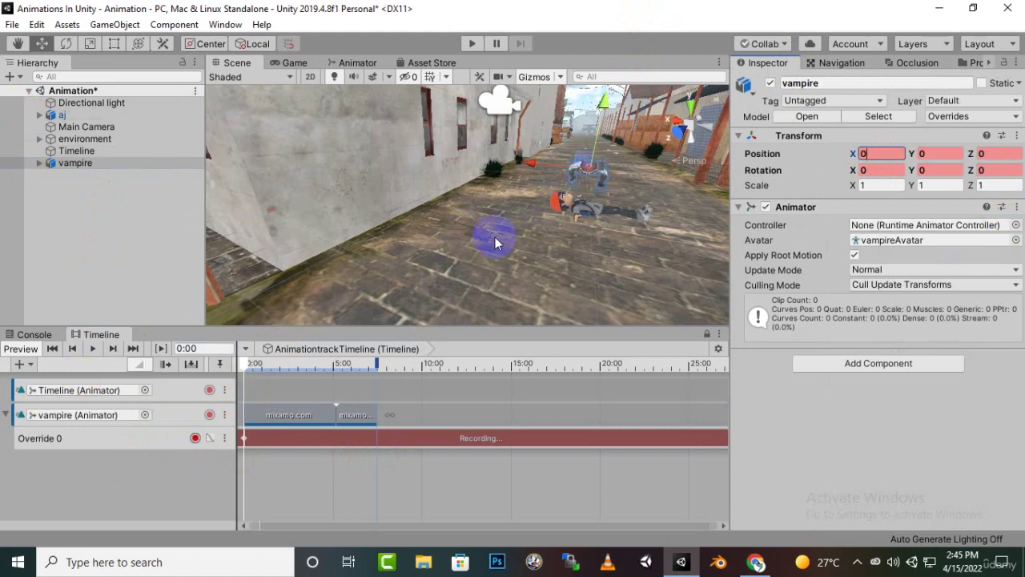
Record a keyframe at 5:03 that moves the vampire forward over aj to position Z 2.55.
left_click_drag(510, 243, 409, 253, "alt")
middle_click_drag(408, 253, 379, 251)
scroll(295, 402, "up", 2)
scroll(299, 382, "down", 3)
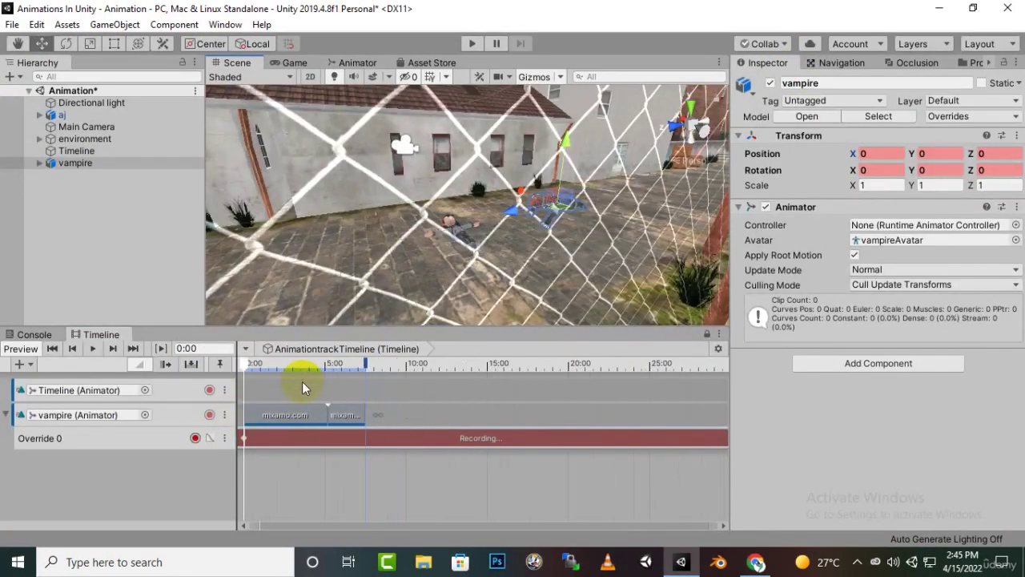
left_click_drag(248, 363, 327, 367)
scroll(568, 223, "up", 4)
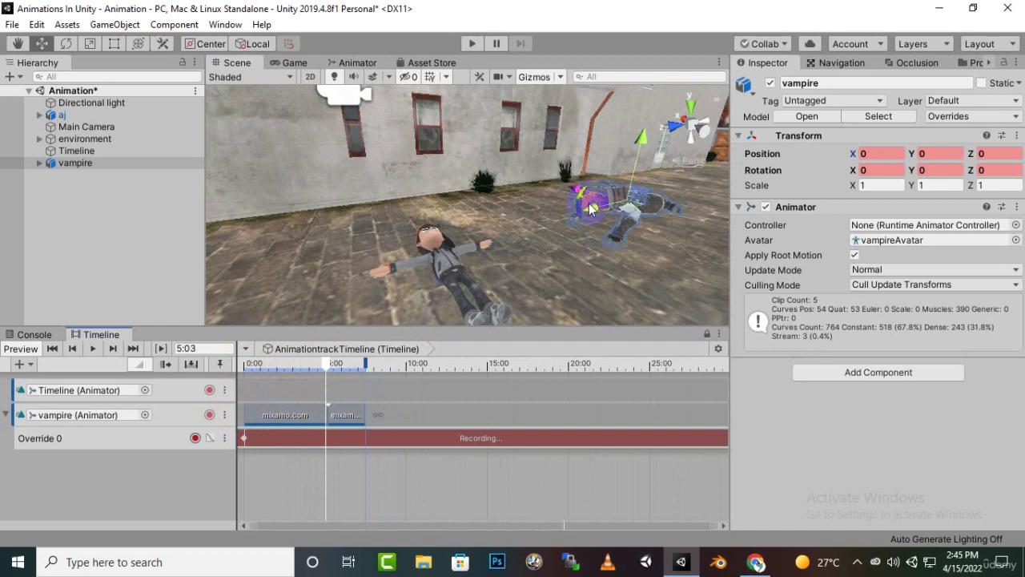
left_click_drag(581, 188, 527, 231)
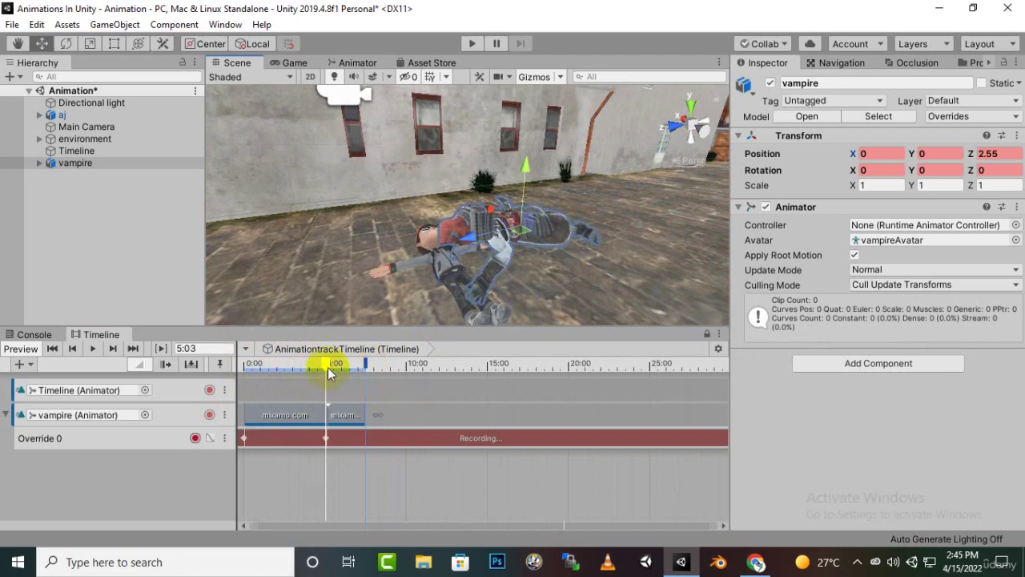
Record a keyframe at 5:22 that moves the vampire closer to aj's neck, at position Z 2.868.
left_click_drag(328, 367, 332, 370)
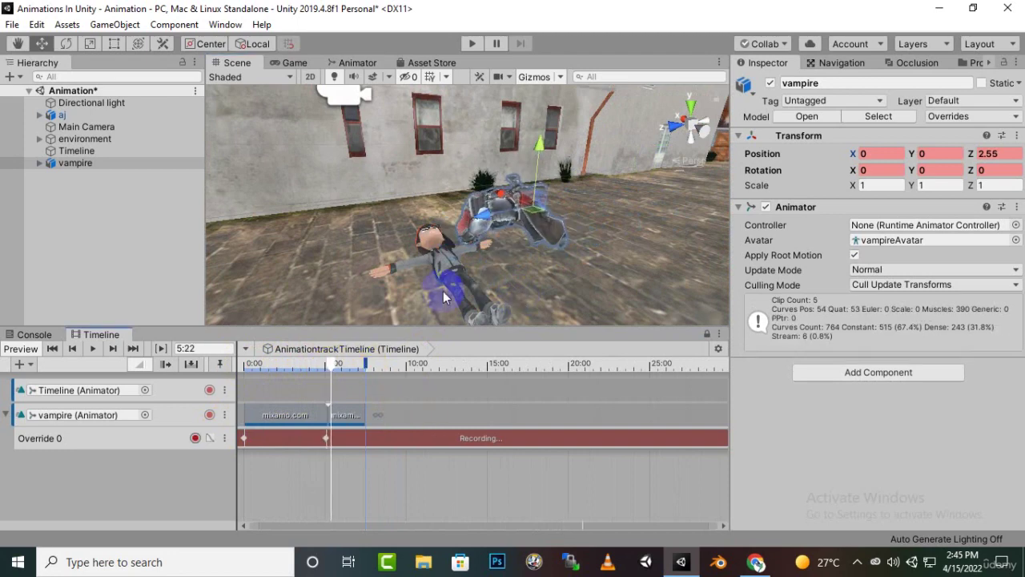
scroll(509, 253, "up", 4)
middle_click_drag(509, 253, 441, 236)
scroll(440, 227, "up", 2)
left_click_drag(437, 186, 460, 186, "alt")
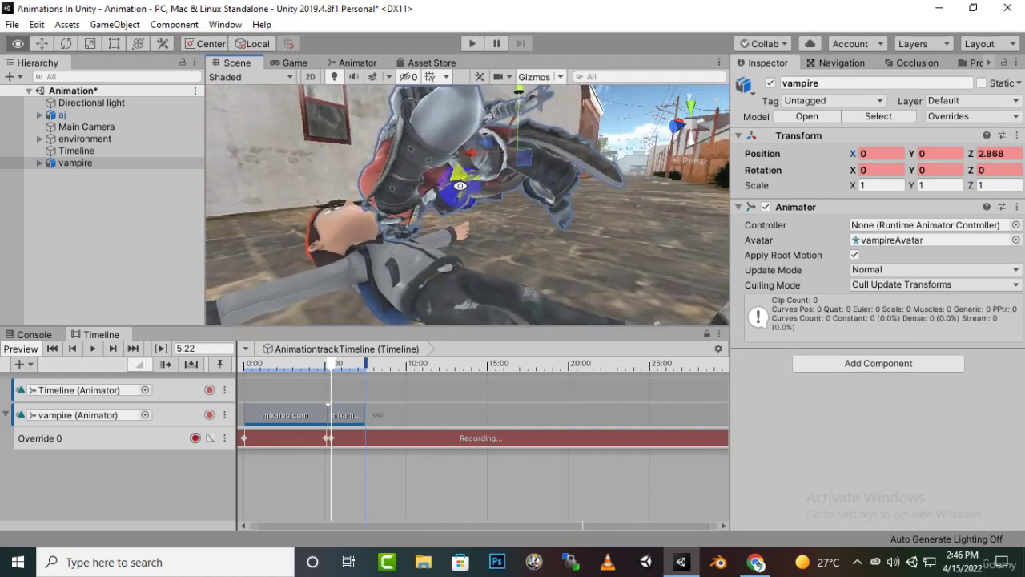
middle_click_drag(535, 212, 519, 230)
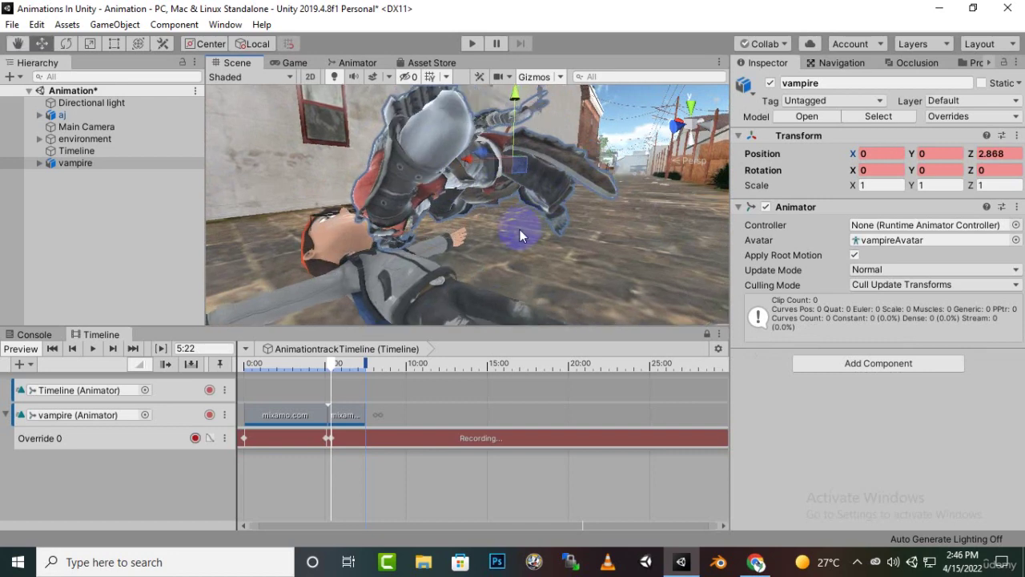
left_click_drag(479, 164, 466, 157)
middle_click_drag(560, 185, 514, 206)
left_click_drag(513, 207, 400, 138, "alt")
left_click_drag(377, 240, 356, 177, "alt")
Lower the vampire to position Y -0.109 at the 5:03 keyframe.
left_click_drag(331, 366, 327, 373)
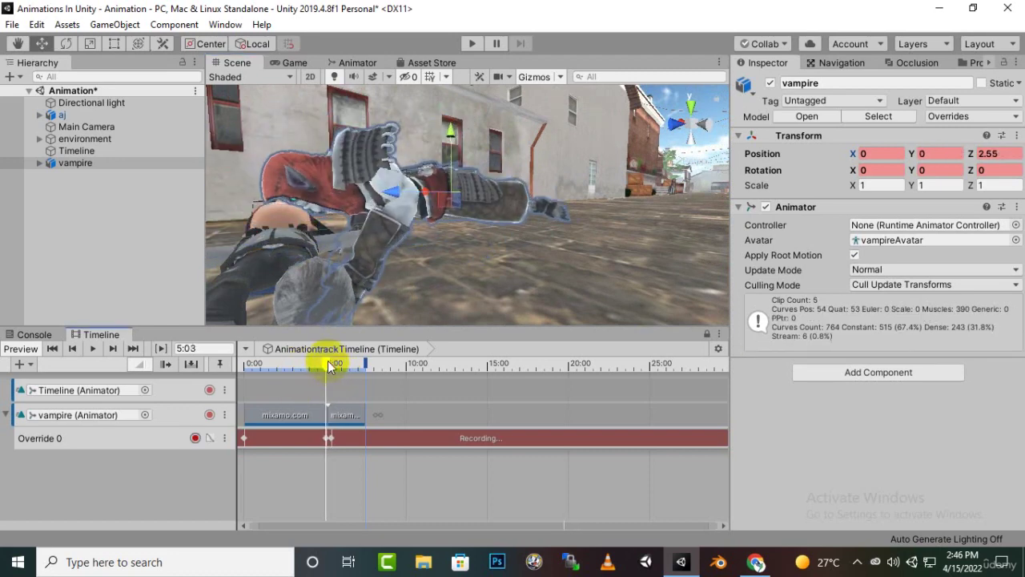
left_click_drag(451, 154, 422, 151, "alt")
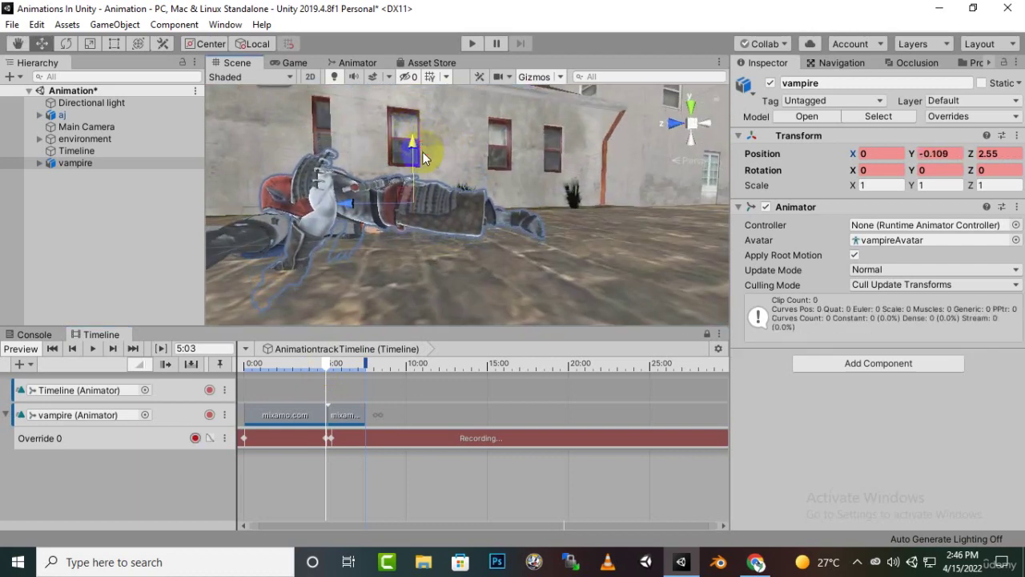
left_click_drag(412, 245, 393, 297, "alt")
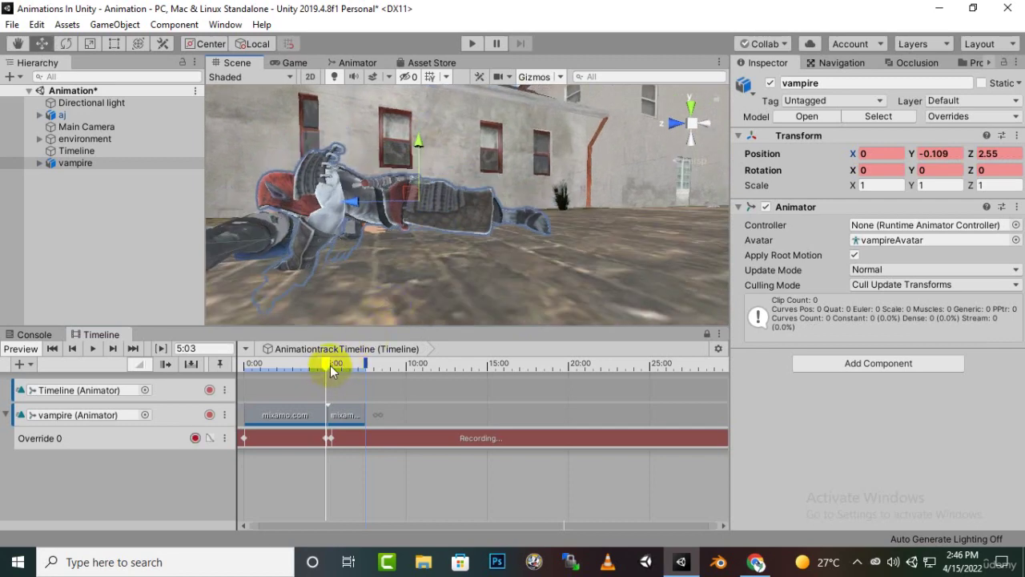
Try to lower the vampire to position Y -0.121 at 0:03, and undo the move.
left_click_drag(331, 369, 246, 371)
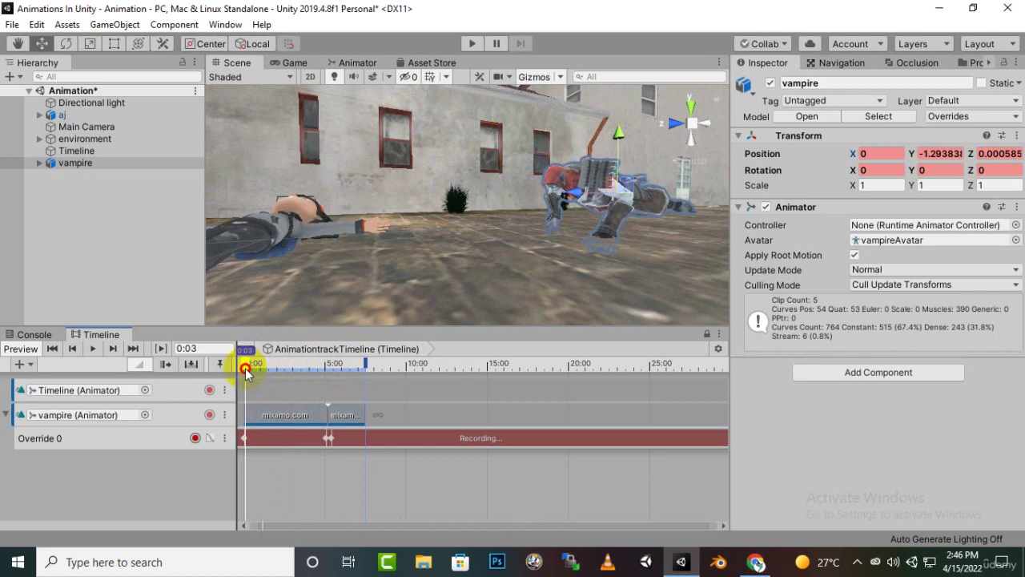
left_click(636, 196)
left_click_drag(561, 184, 520, 252, "alt")
middle_click_drag(584, 255, 436, 258)
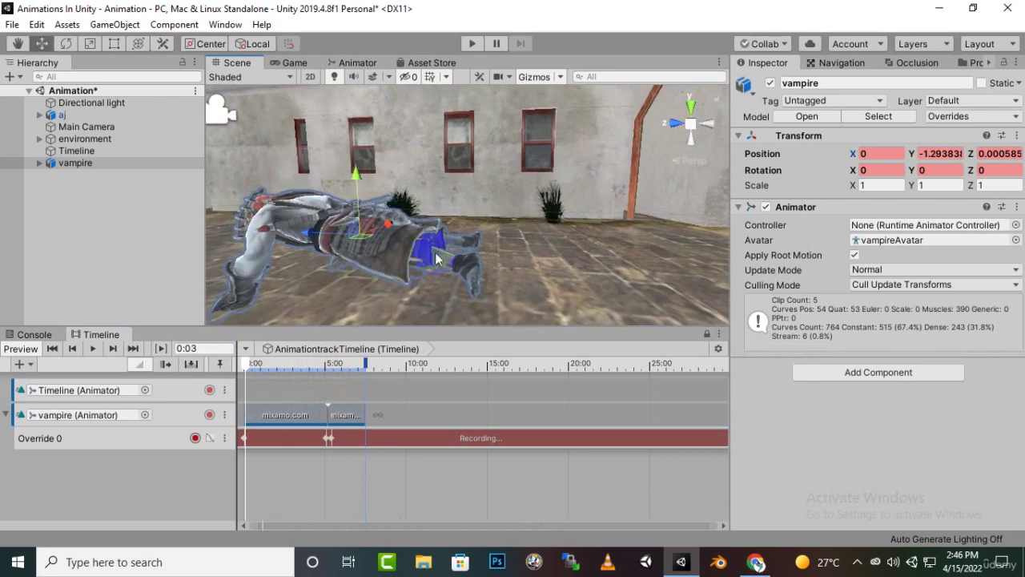
right_click_drag(450, 238, 671, 217)
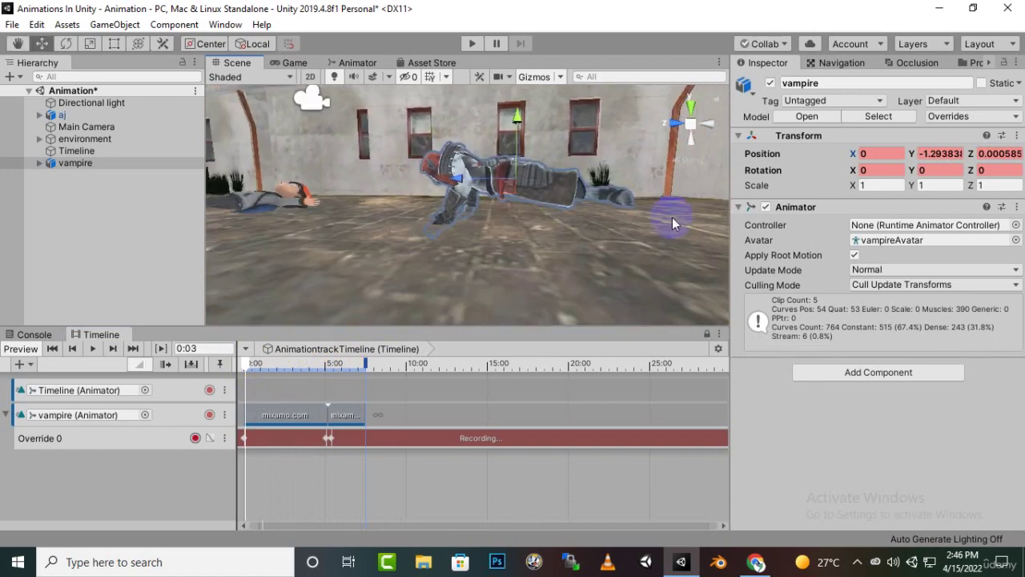
left_click_drag(517, 120, 524, 133)
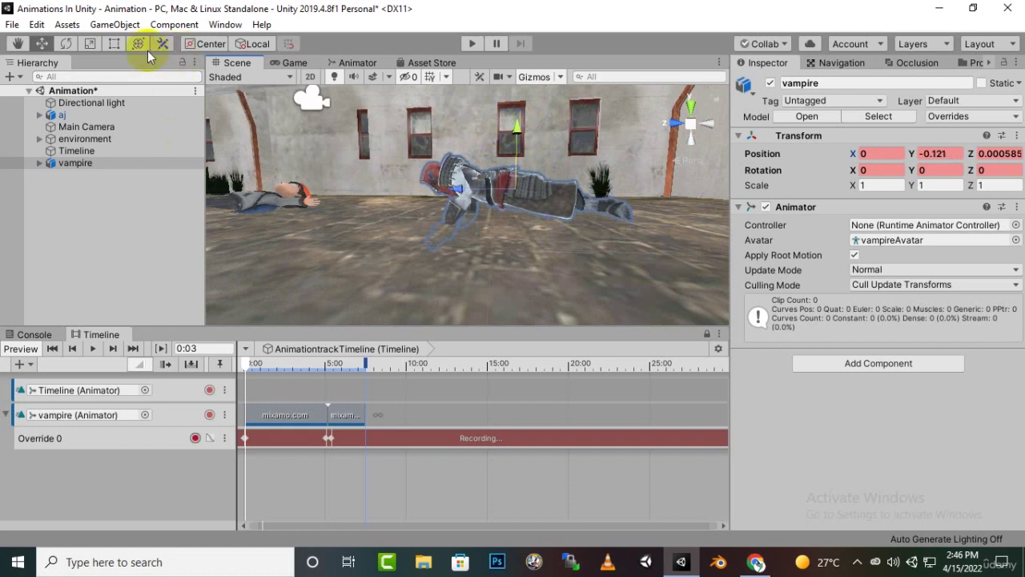
key("ctrl+z")
right_click_drag(353, 208, 356, 206)
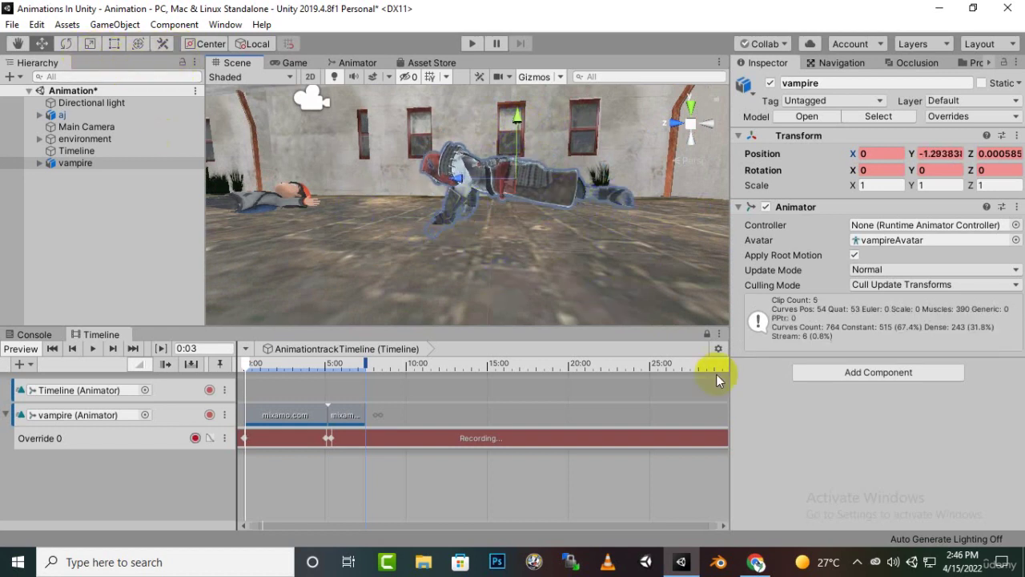
Play the timeline and examine the vampire's crawl and bite movement relative to aj.
scroll(491, 231, "down", 2)
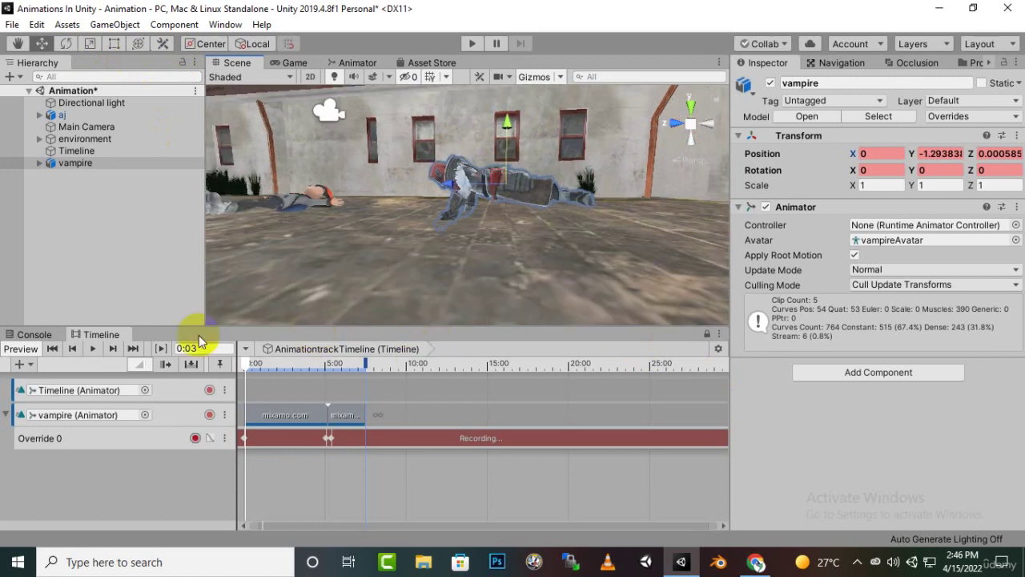
left_click(95, 350)
middle_click_drag(542, 256, 617, 293)
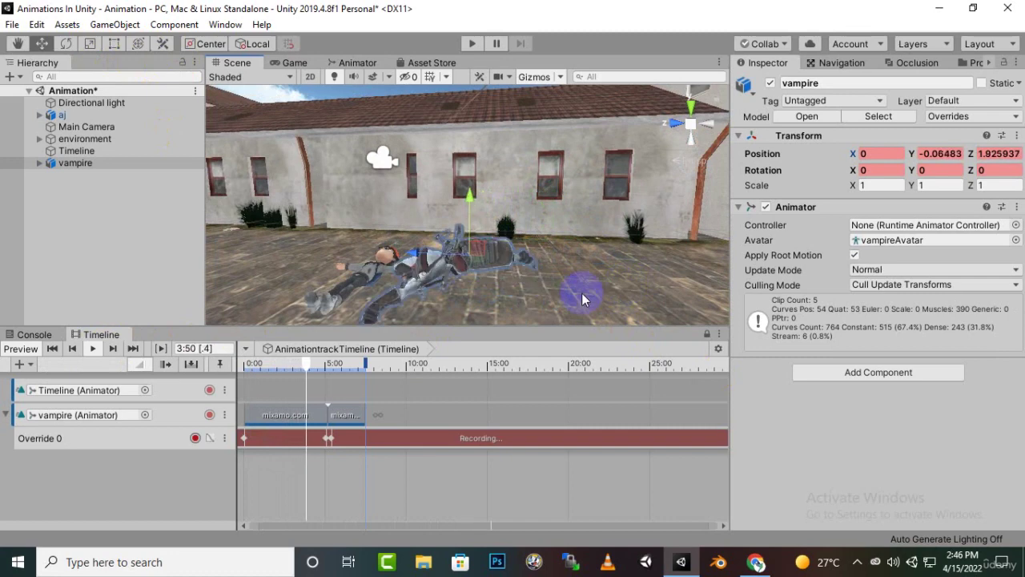
middle_click_drag(487, 300, 682, 218)
scroll(566, 287, "up", 5)
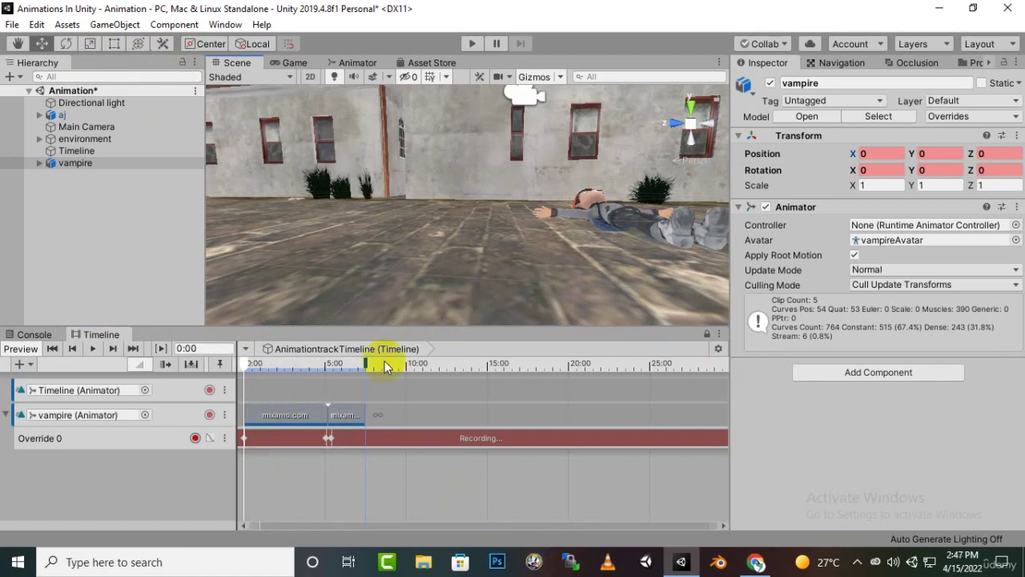
Add the mixamo.com clip from the first "Zombie Sc..." file after the vampire's second clip and scrub through it to 12:03.
left_click(973, 62)
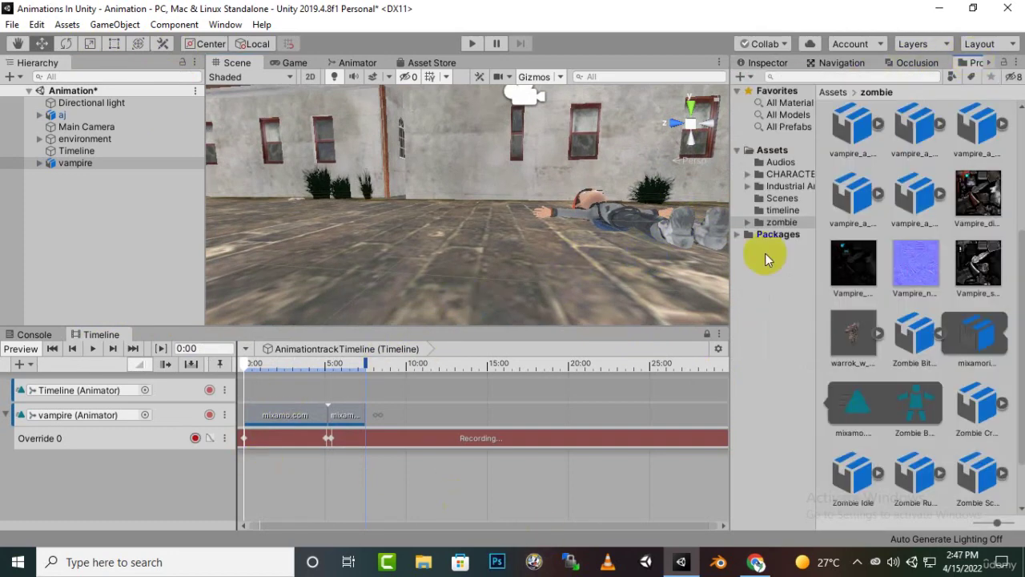
middle_click_drag(671, 195, 490, 240)
left_click_drag(246, 365, 367, 364)
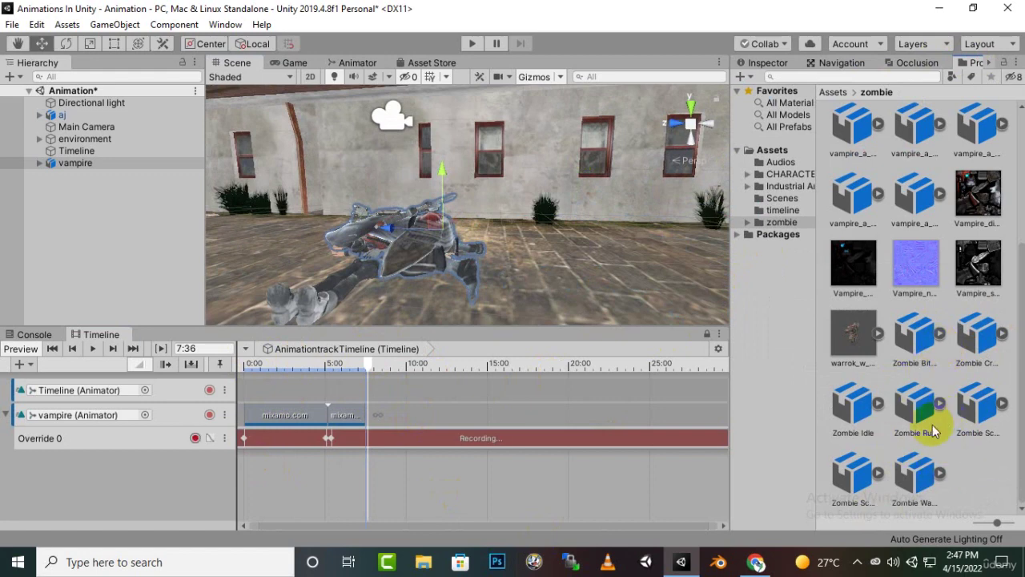
left_click(1001, 403)
left_click_drag(967, 481, 385, 422)
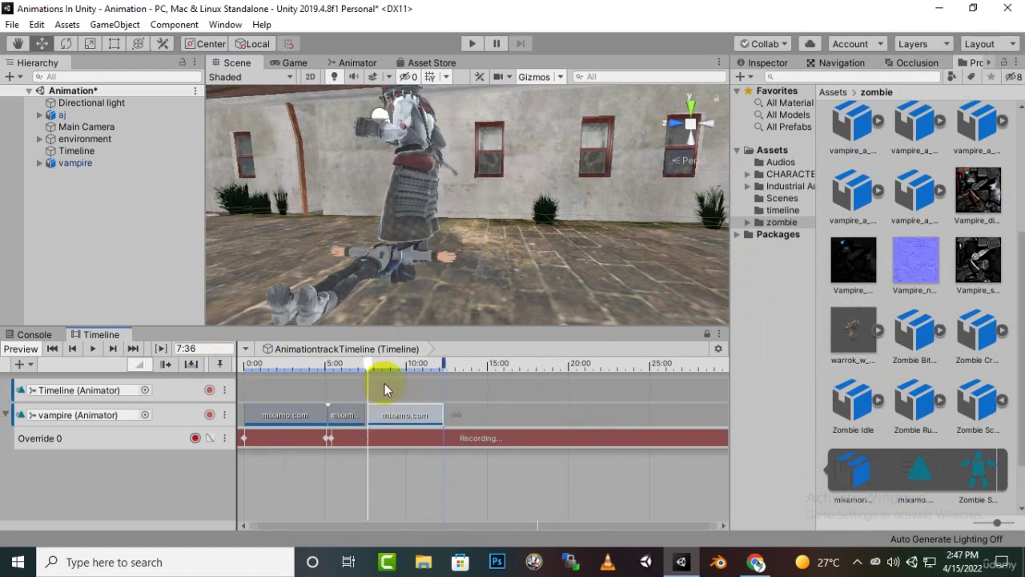
right_click_drag(392, 206, 408, 316)
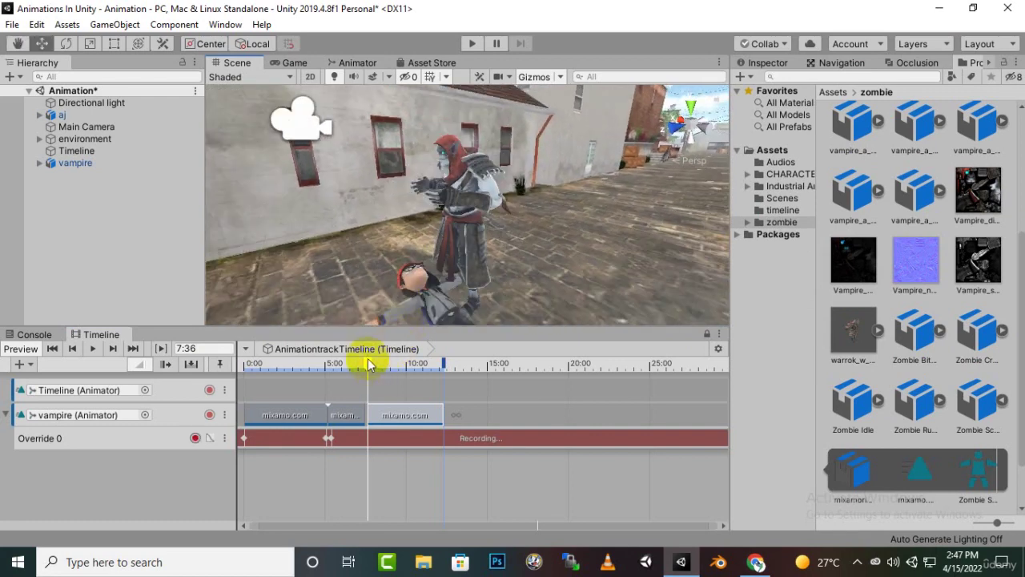
left_click_drag(370, 362, 440, 362)
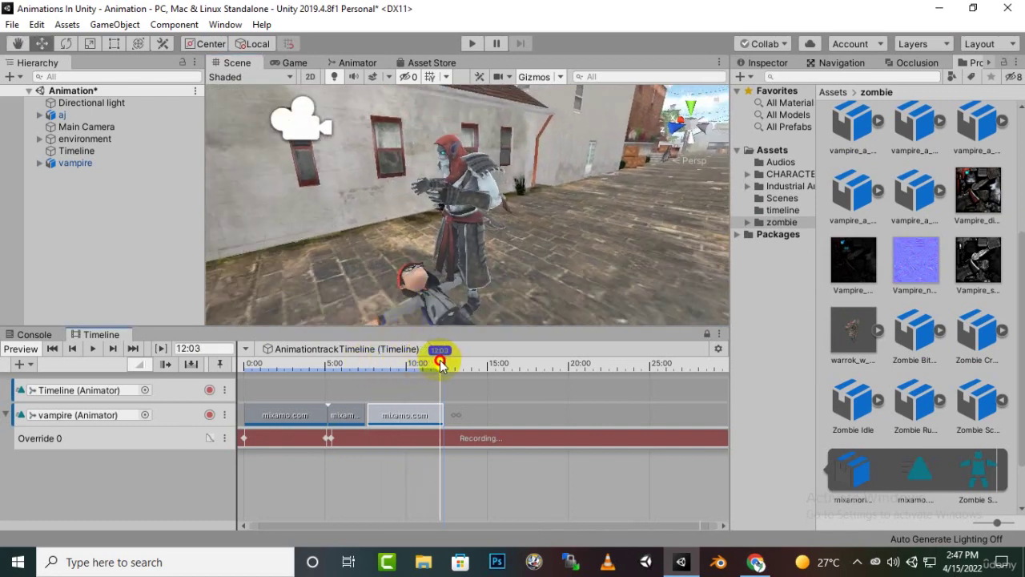
Add the mixamo.com clip from the second "Zombie Sc..." file after the vampire's third clip and scrub through it to 14:55.
left_click(1001, 398)
left_click(879, 474)
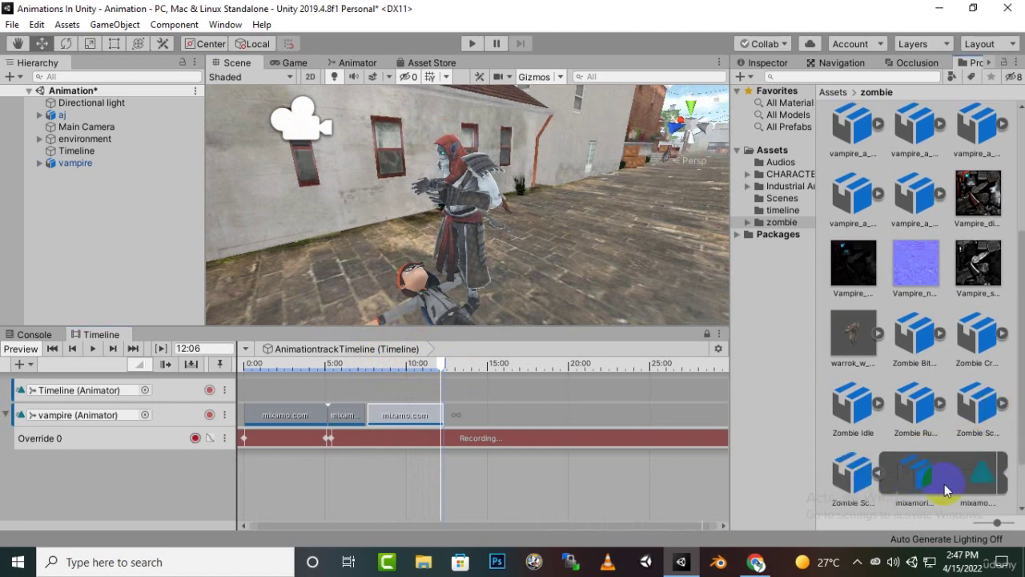
left_click(970, 479)
left_click_drag(468, 396, 458, 418)
left_click_drag(445, 367, 487, 365)
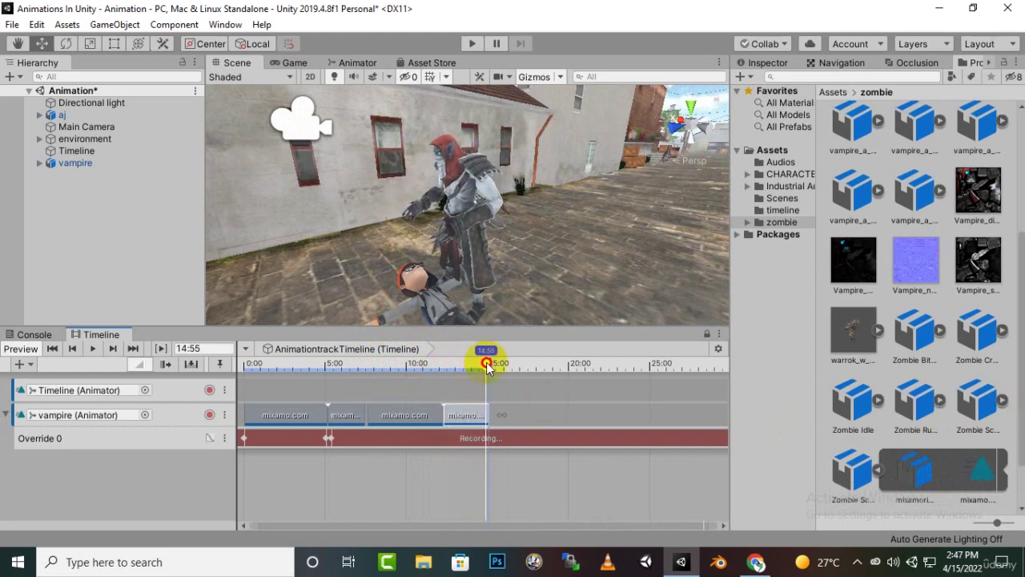
Add the mixamo.com clip from the "Zombie Wa..." file after the vampire's fourth clip and scrub to 15:12.
left_click(877, 470)
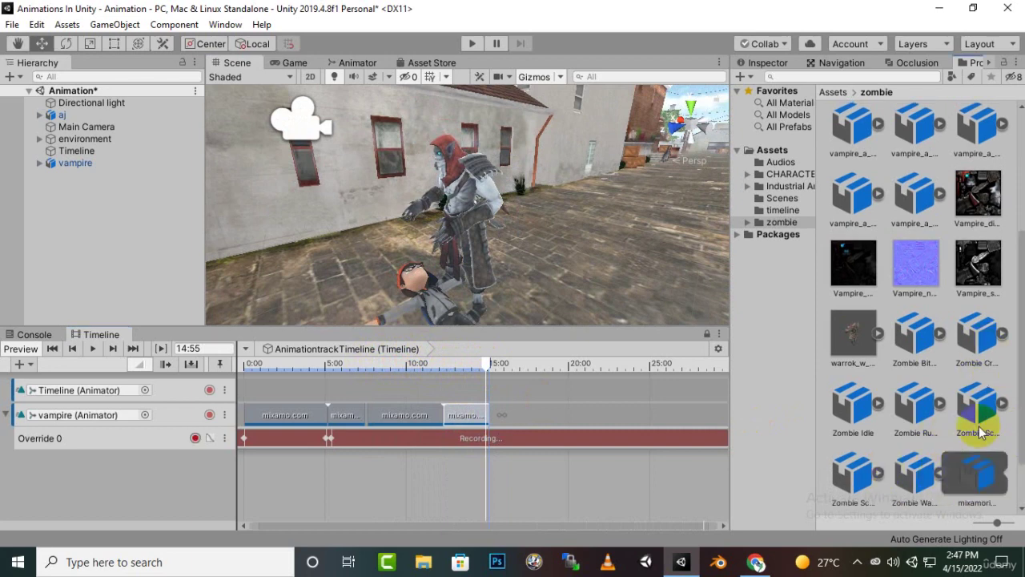
left_click_drag(879, 479, 536, 432)
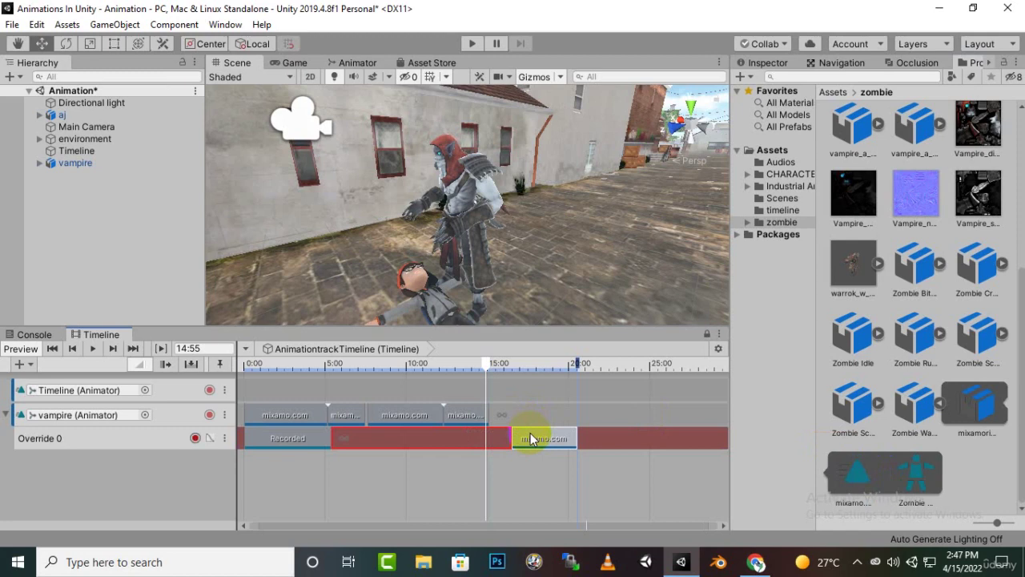
key("ctrl+z")
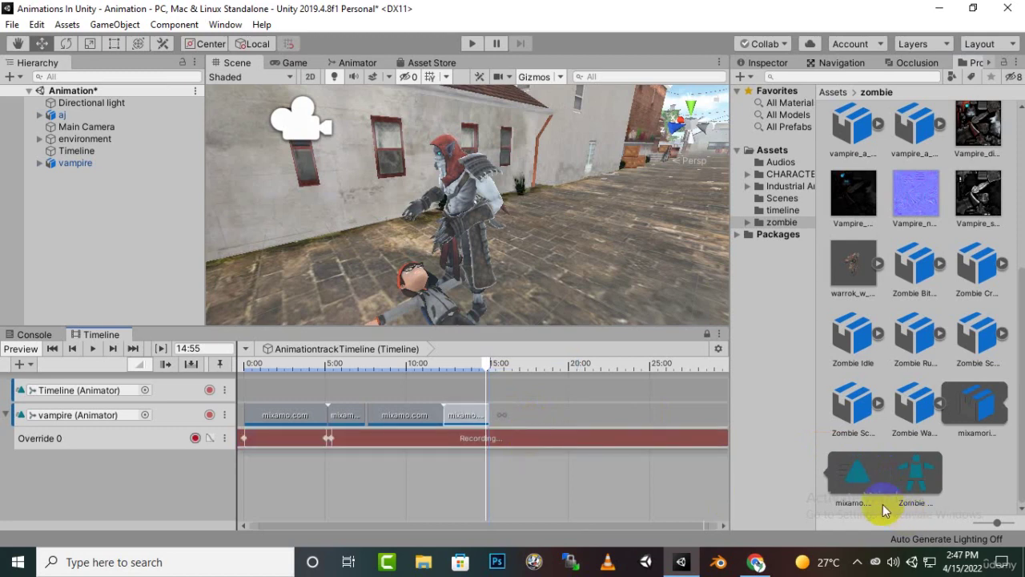
left_click_drag(854, 473, 511, 416)
mouse_move(490, 366)
left_mouse_down()
mouse_move(517, 366)
mouse_move(494, 383)
mouse_move(480, 378)
mouse_move(490, 385)
left_mouse_up()
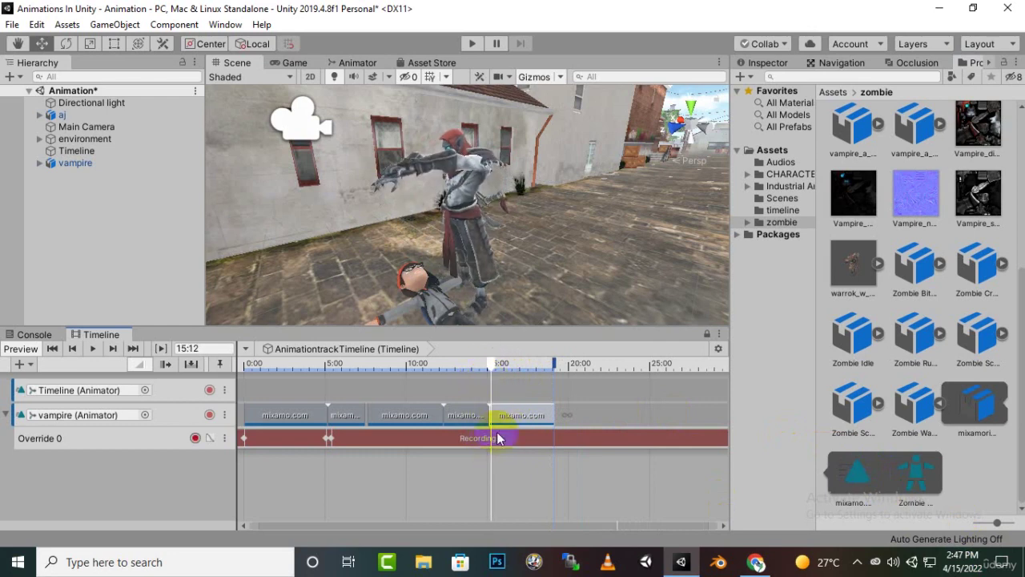
Record a position keyframe for the vampire at 15:12, keeping its current position.
left_click(769, 63)
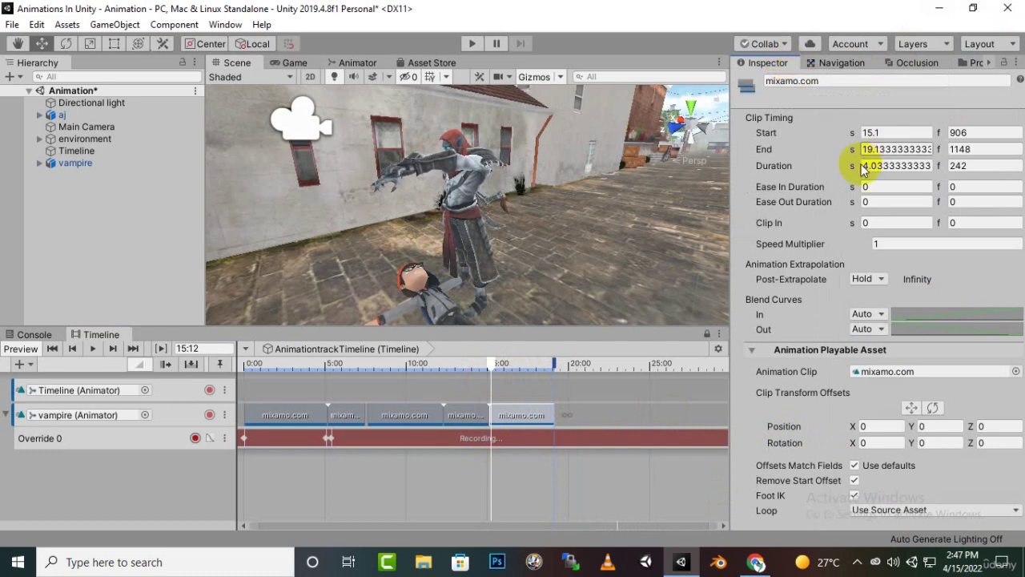
left_click(76, 164)
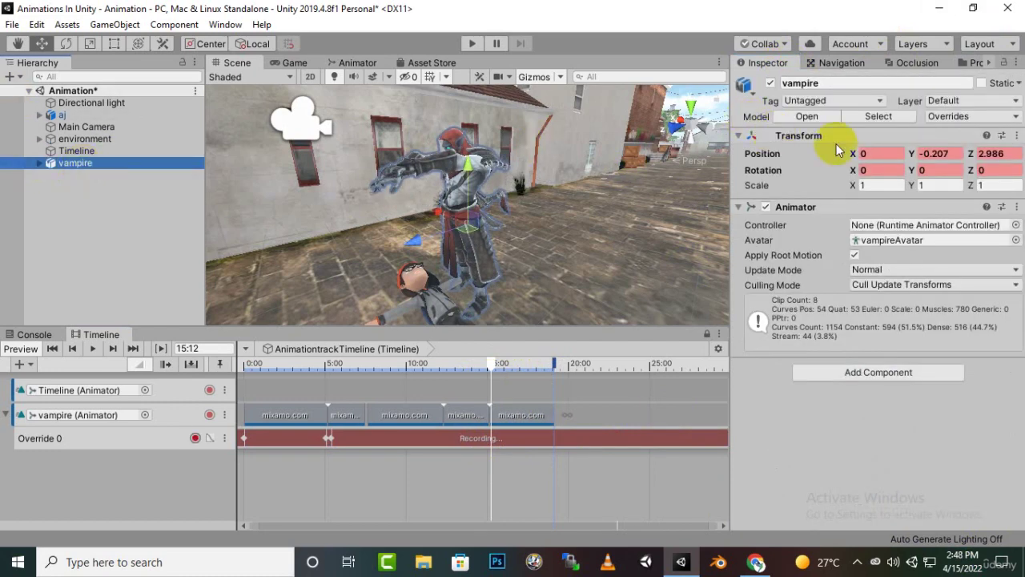
left_click(879, 153)
key("BackSpace")
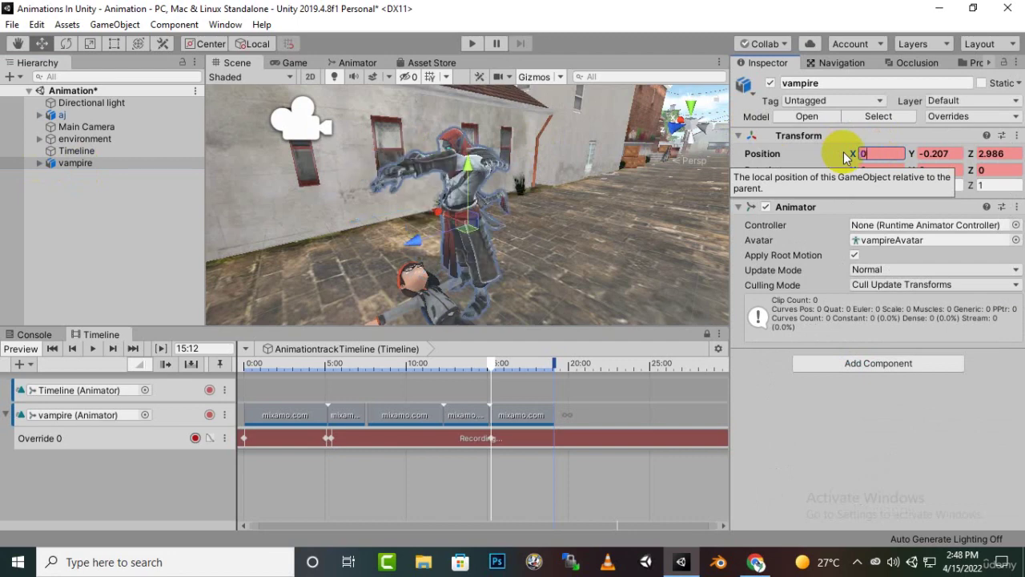
left_click(516, 268)
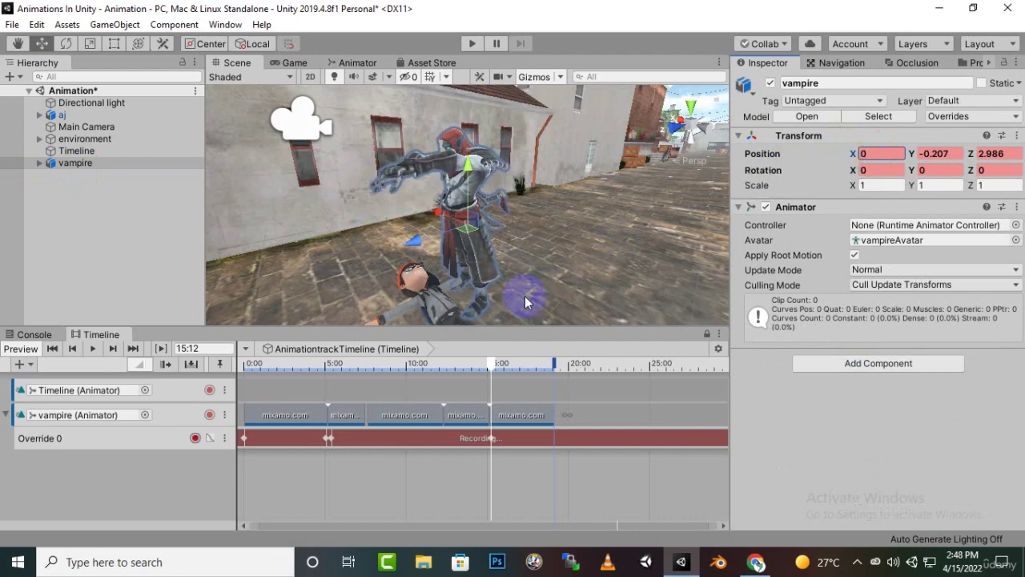
scroll(524, 297, "down", 3)
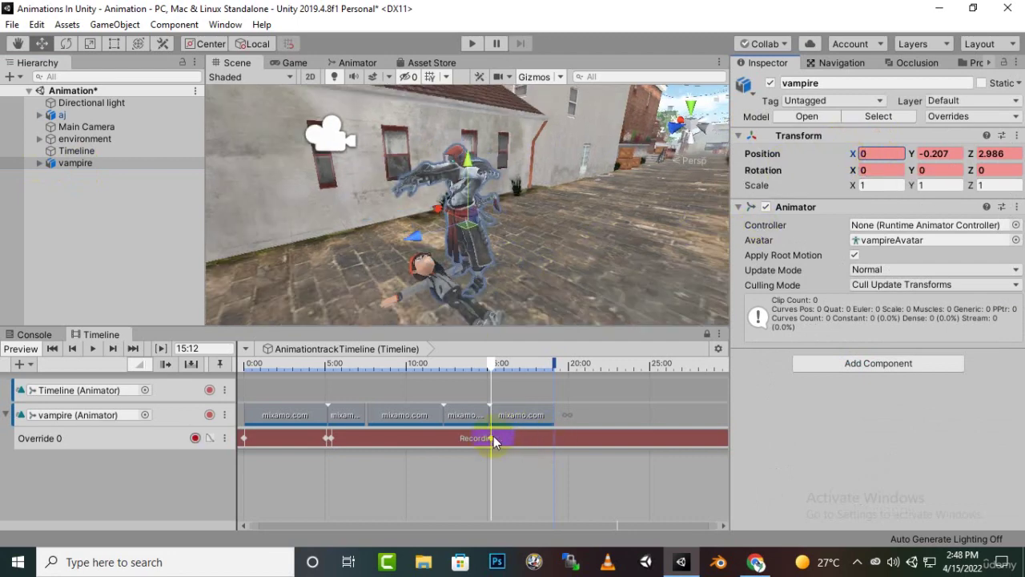
Add a second mixamo.com clip from the "Zombie Wa..." file after the vampire's fifth clip and scrub through it to 23:02.
left_click(529, 415)
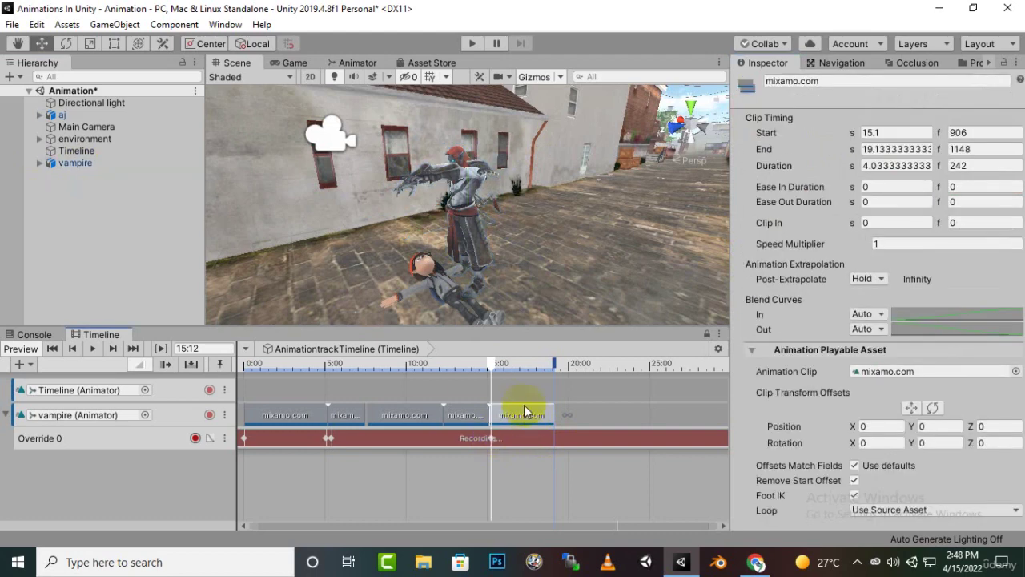
left_click(974, 63)
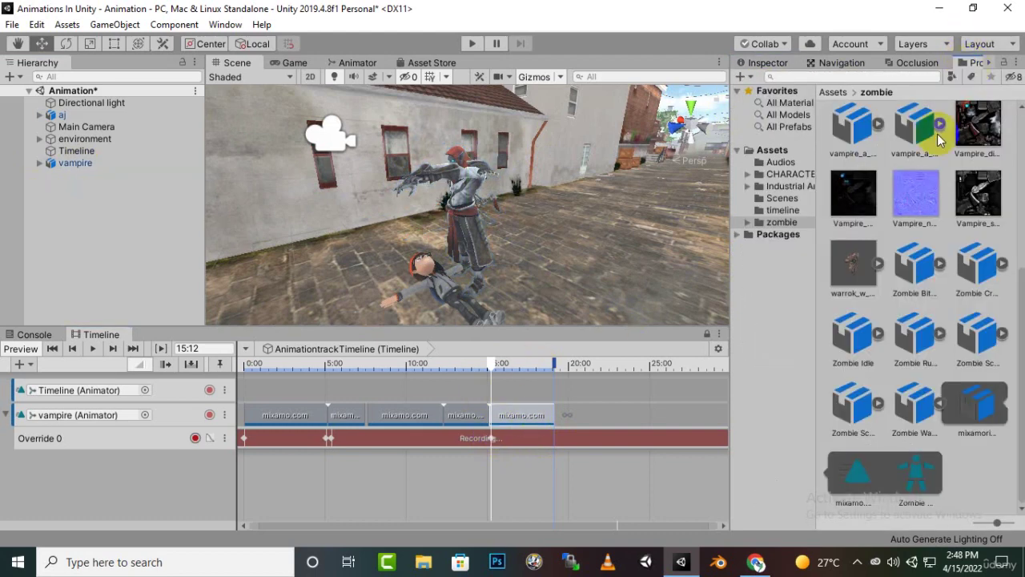
left_click_drag(860, 485, 622, 413)
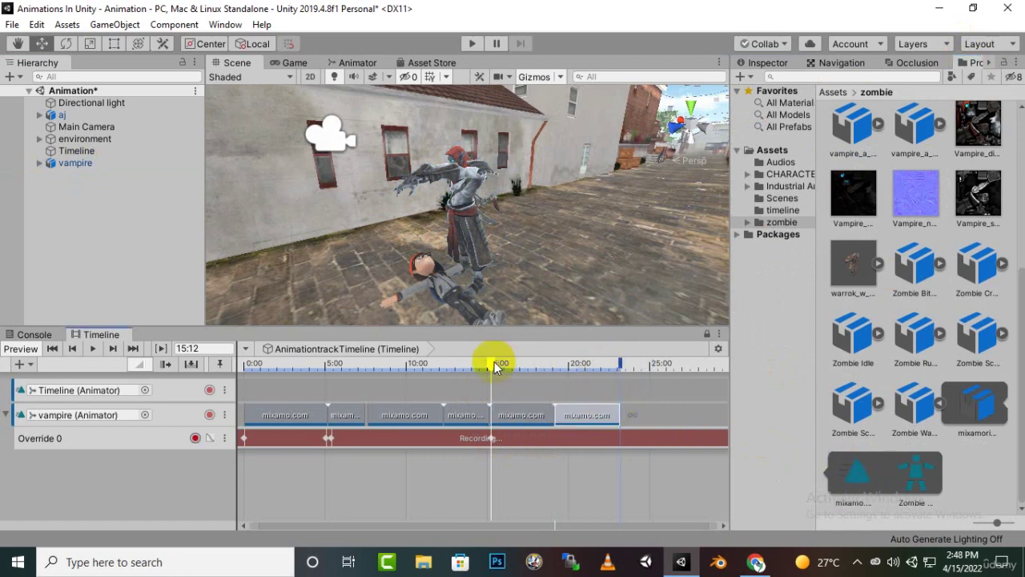
left_click_drag(491, 366, 619, 378)
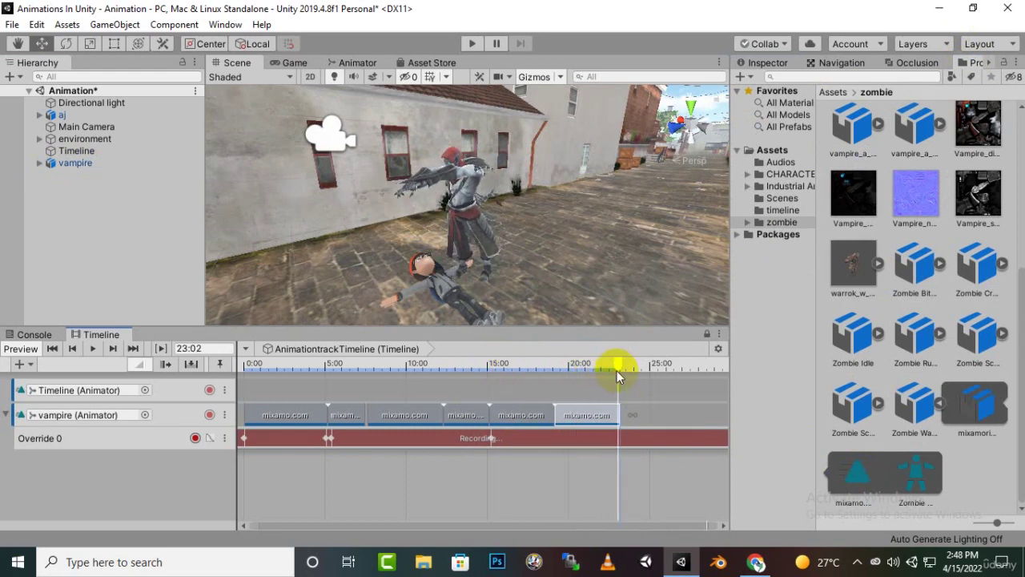
Move the vampire forward along the street, away from aj, to record a position keyframe at 23:02.
scroll(550, 237, "down", 7)
left_click(112, 165)
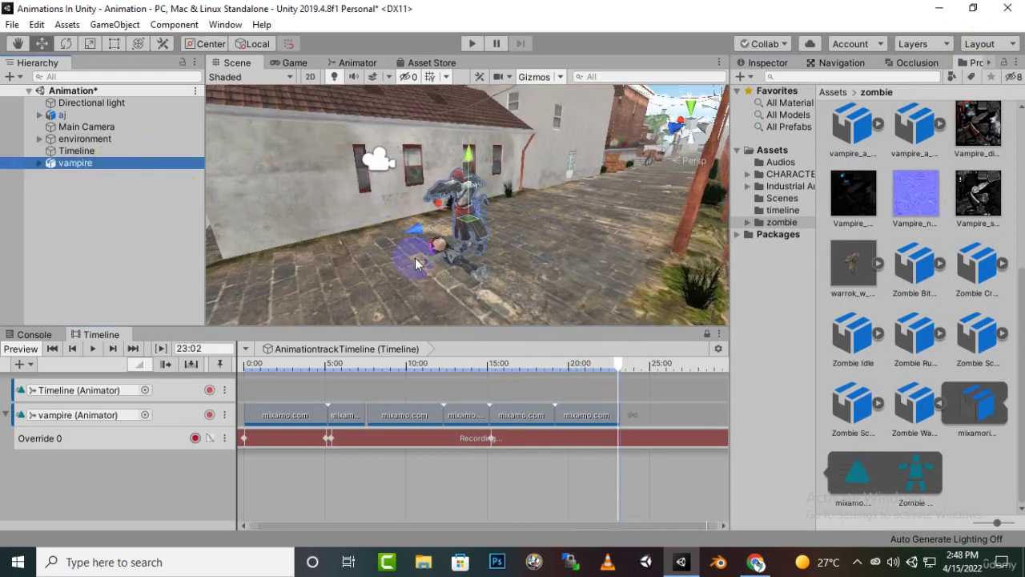
left_click_drag(416, 229, 293, 271)
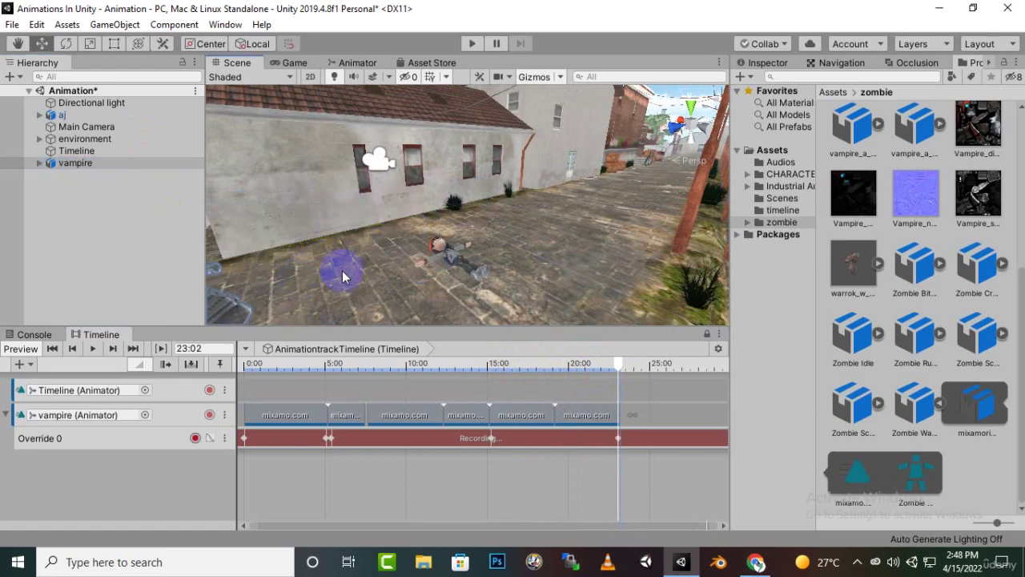
Frame the vampire in the scene and play the timeline from 12:50 to examine its walk away from aj.
scroll(412, 257, "down", 5)
scroll(424, 255, "up", 10)
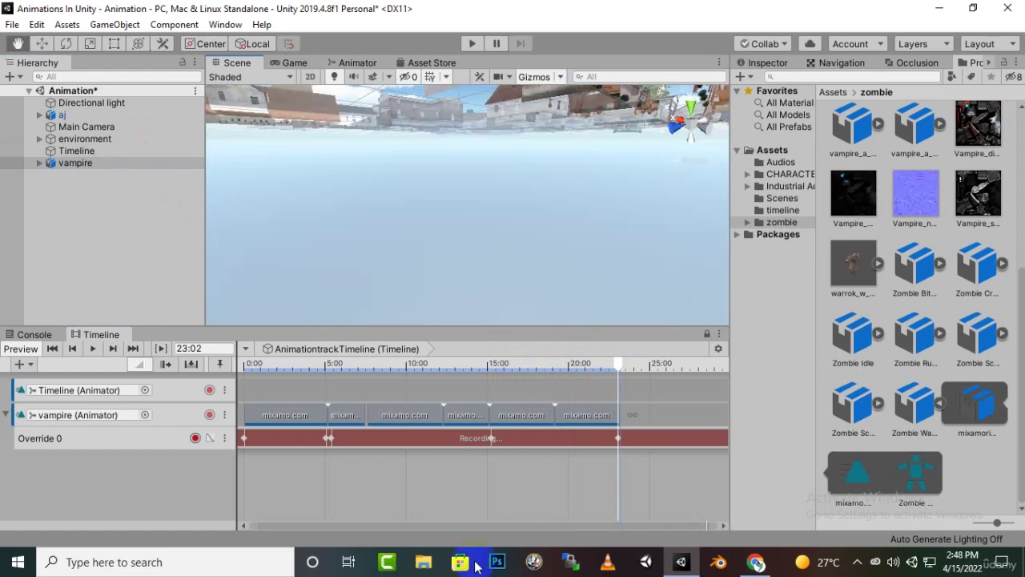
left_click(532, 570)
right_click_drag(514, 509, 526, 238)
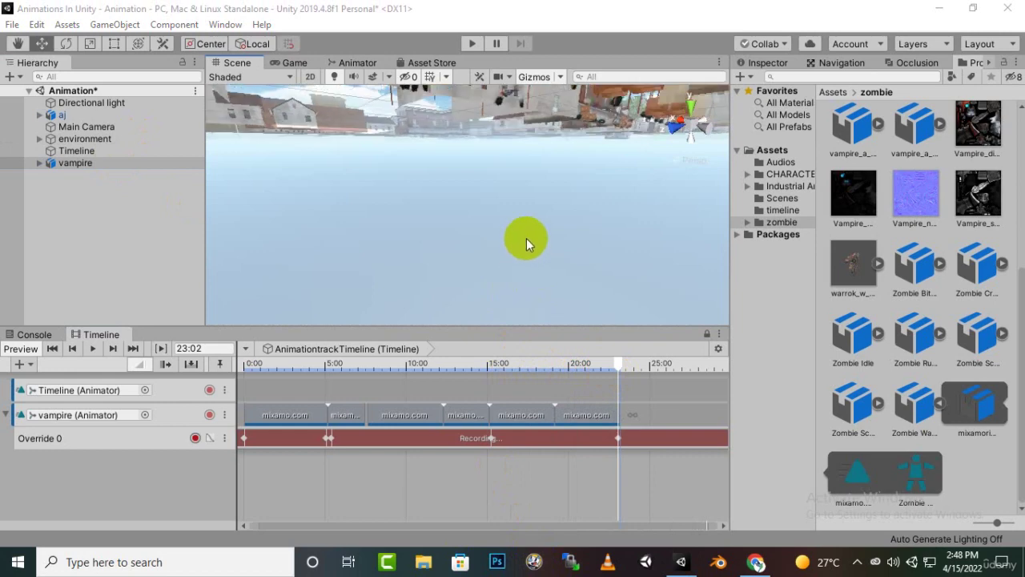
left_click(72, 162)
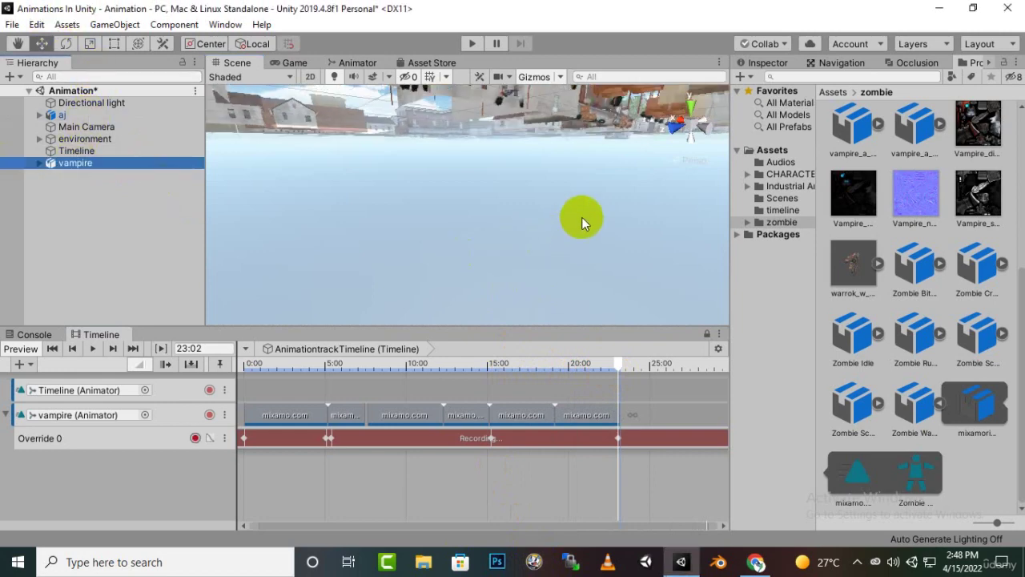
right_click_drag(581, 217, 552, 267)
key("f")
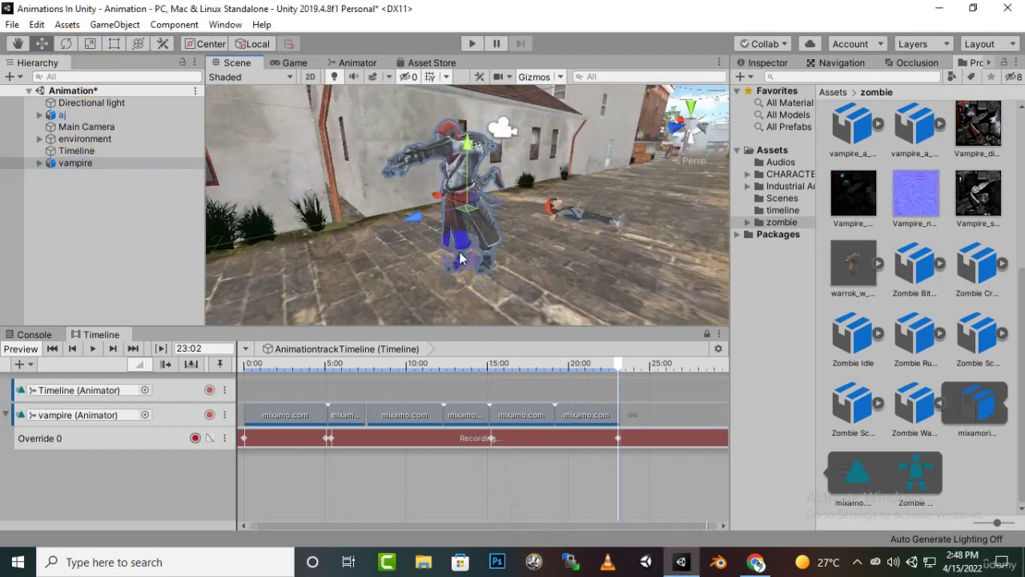
left_click_drag(616, 369, 452, 362)
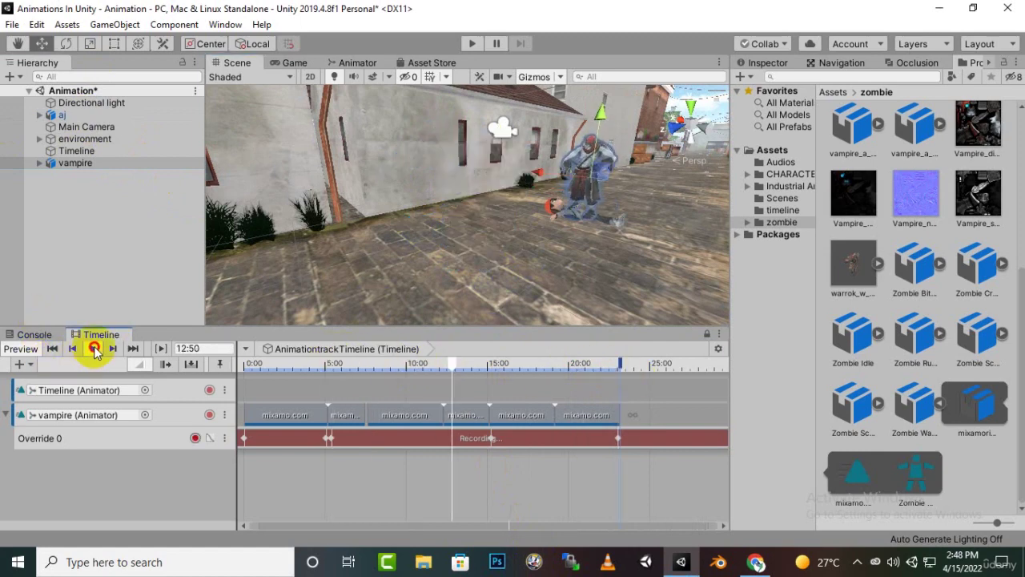
left_click(94, 349)
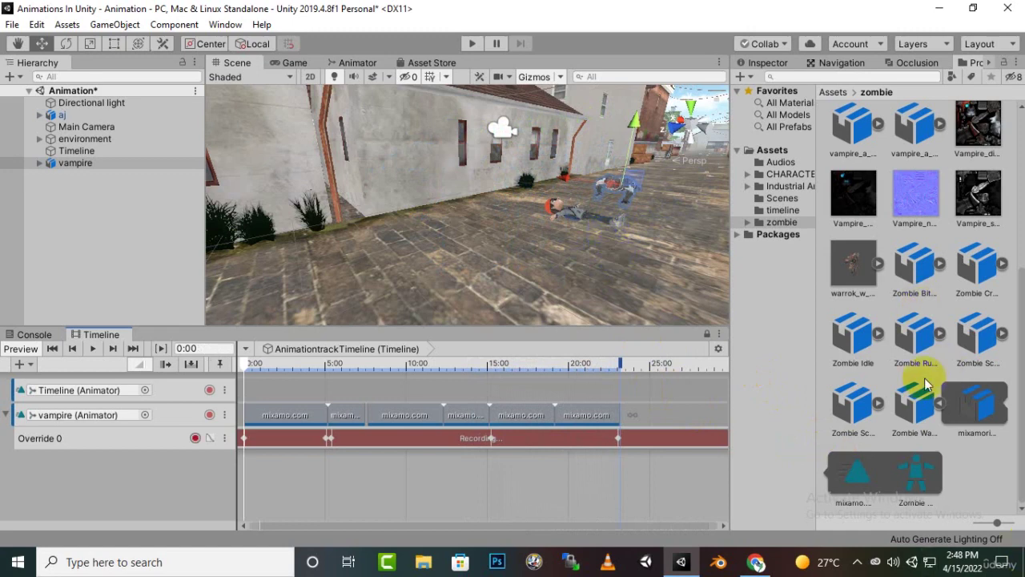
Add six mixamo.com clips from the "Zombie Ru..." file in succession after the vampire's last walk clip.
left_click(943, 407)
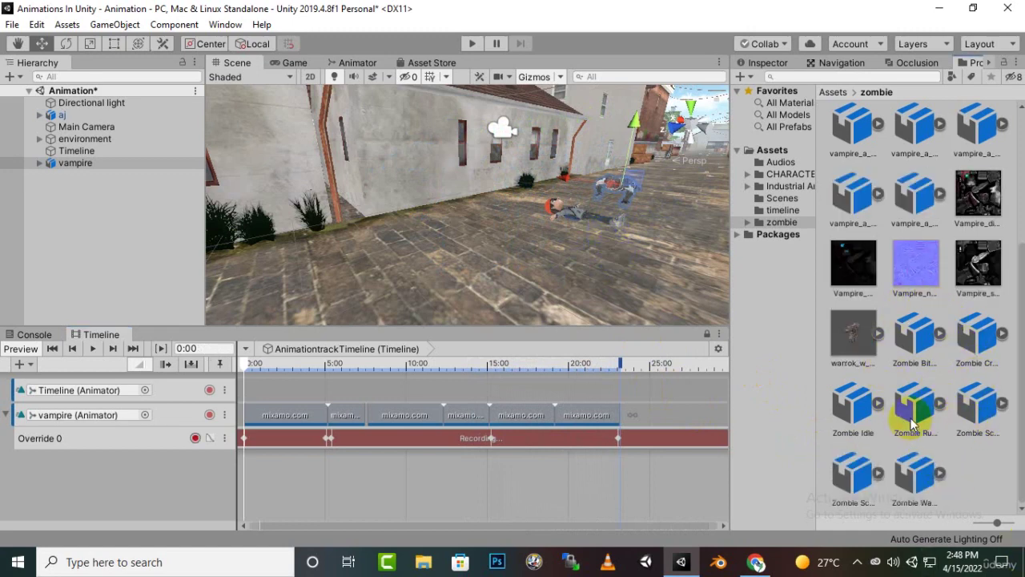
left_click(937, 404)
left_click_drag(872, 501, 648, 439)
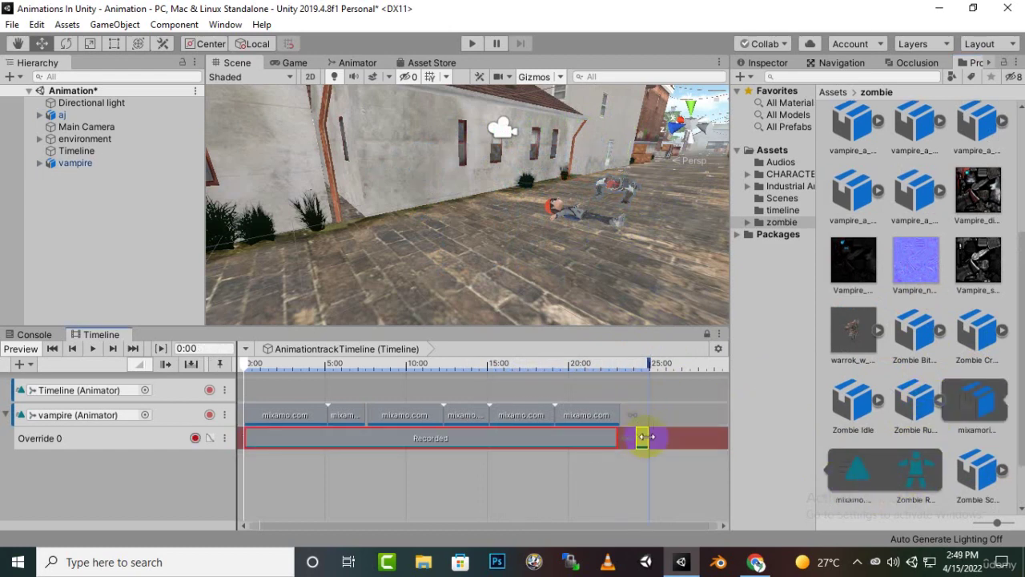
key("ctrl+z")
left_click_drag(852, 473, 652, 417)
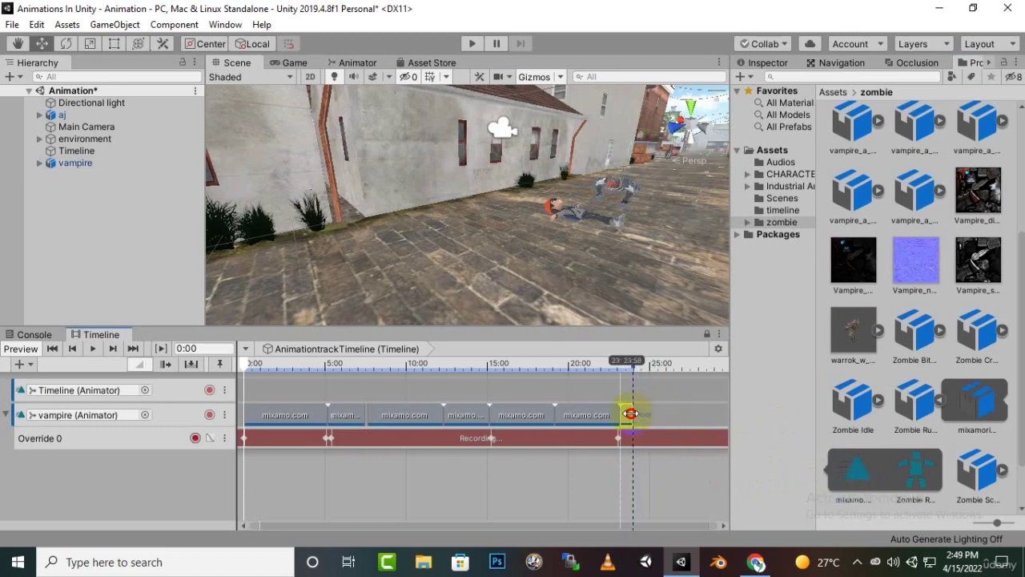
left_click_drag(851, 473, 639, 419)
mouse_move(847, 479)
left_mouse_down()
mouse_move(667, 411)
mouse_move(654, 418)
mouse_move(856, 472)
mouse_move(660, 404)
mouse_move(669, 422)
mouse_move(851, 473)
mouse_move(700, 414)
mouse_move(691, 427)
mouse_move(857, 485)
left_mouse_up()
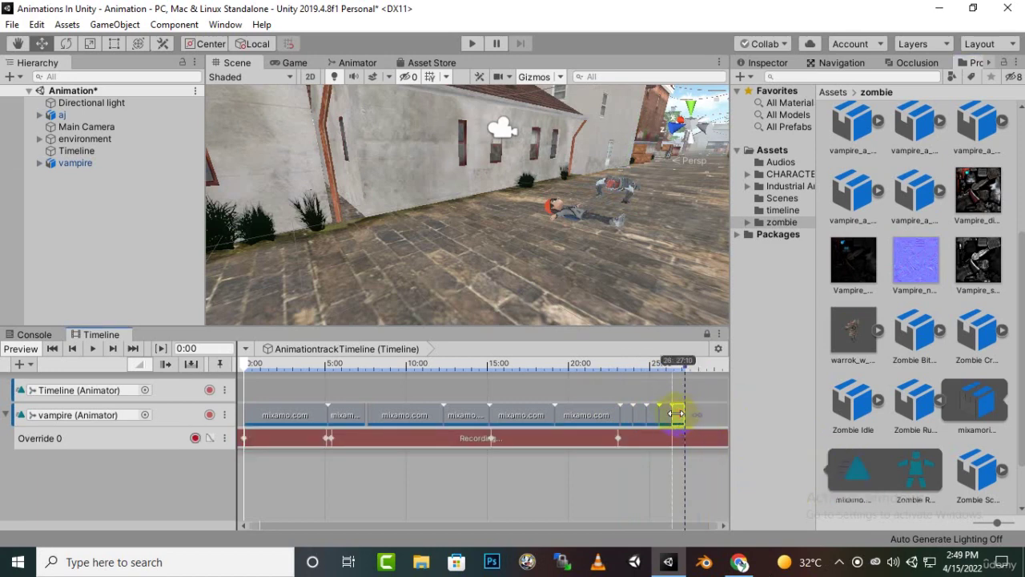
left_click_drag(855, 471, 630, 407)
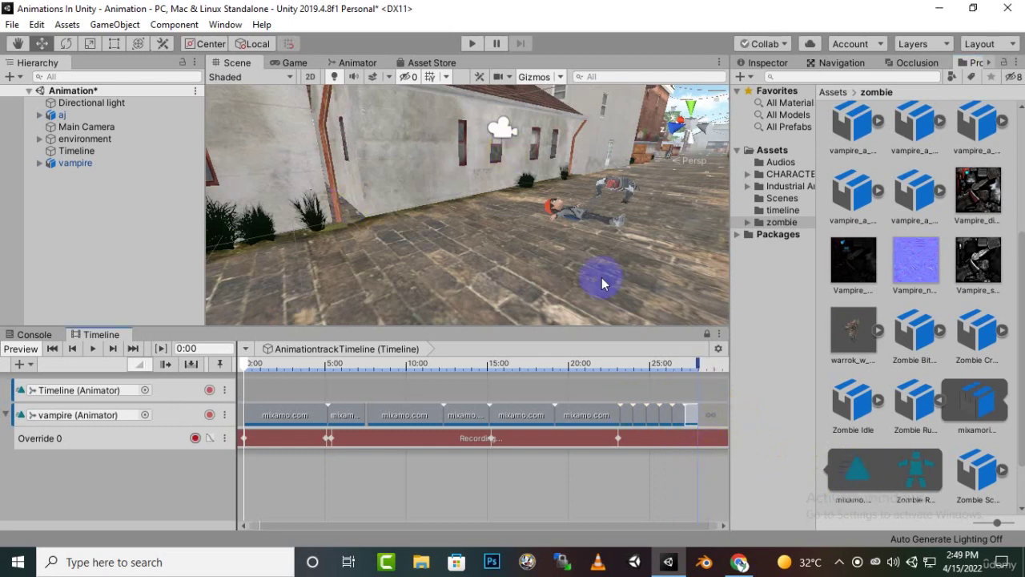
Scrub to 27:56 and move the vampire farther forward along the street to record a position keyframe there.
left_click_drag(245, 359, 698, 422)
scroll(538, 170, "down", 4)
middle_click_drag(360, 241, 420, 236)
left_click(76, 162)
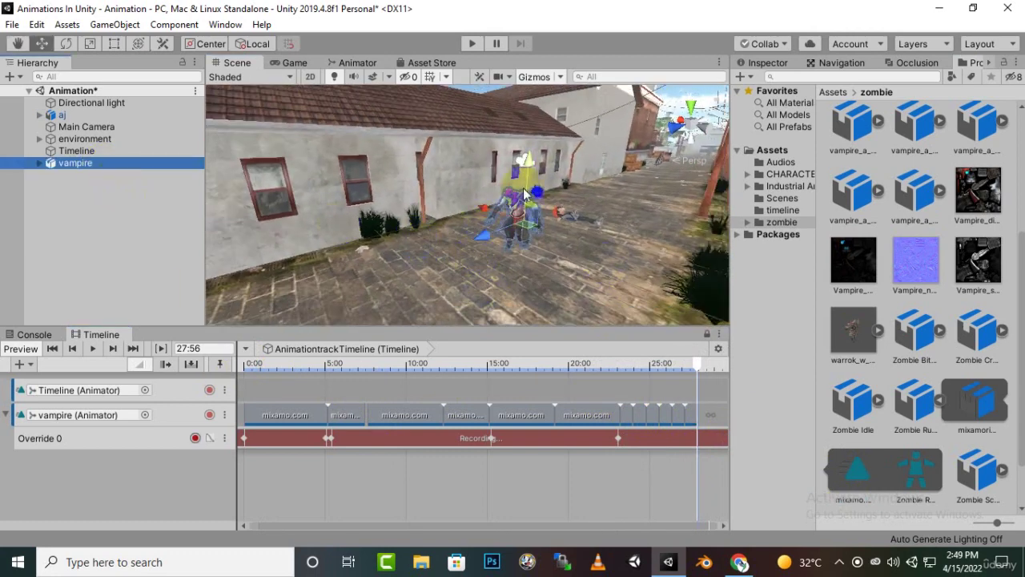
scroll(524, 194, "down", 3)
left_click_drag(473, 237, 396, 267)
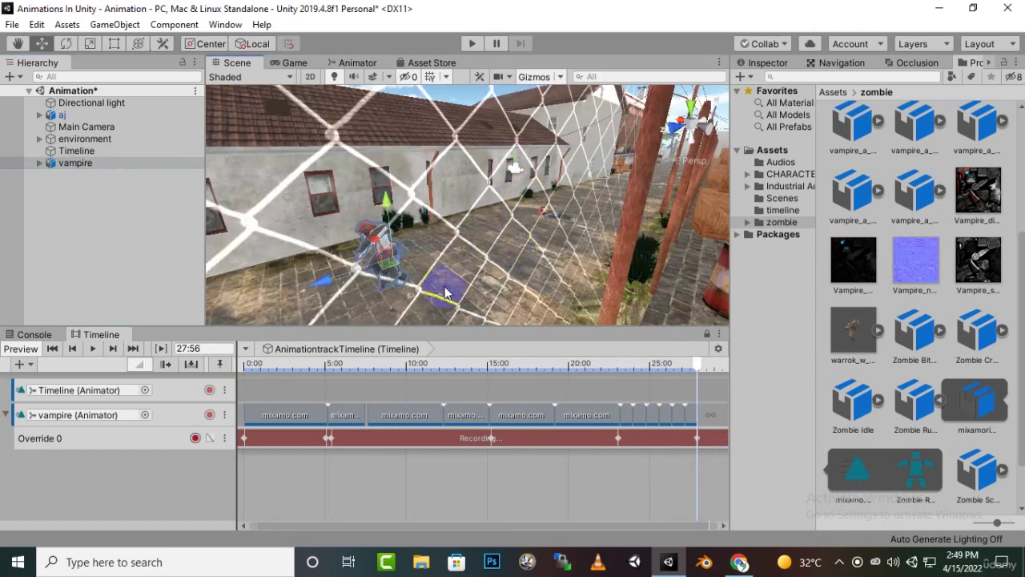
Play the timeline from 19:27 and examine the vampire's transition from walking to running.
left_click_drag(698, 368, 561, 380)
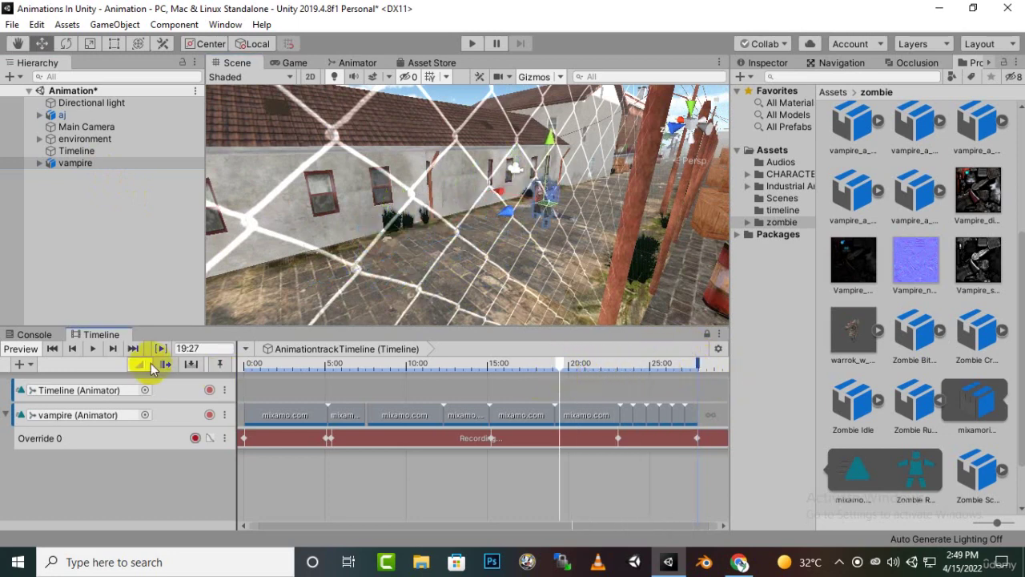
left_click(92, 348)
scroll(531, 255, "up", 3)
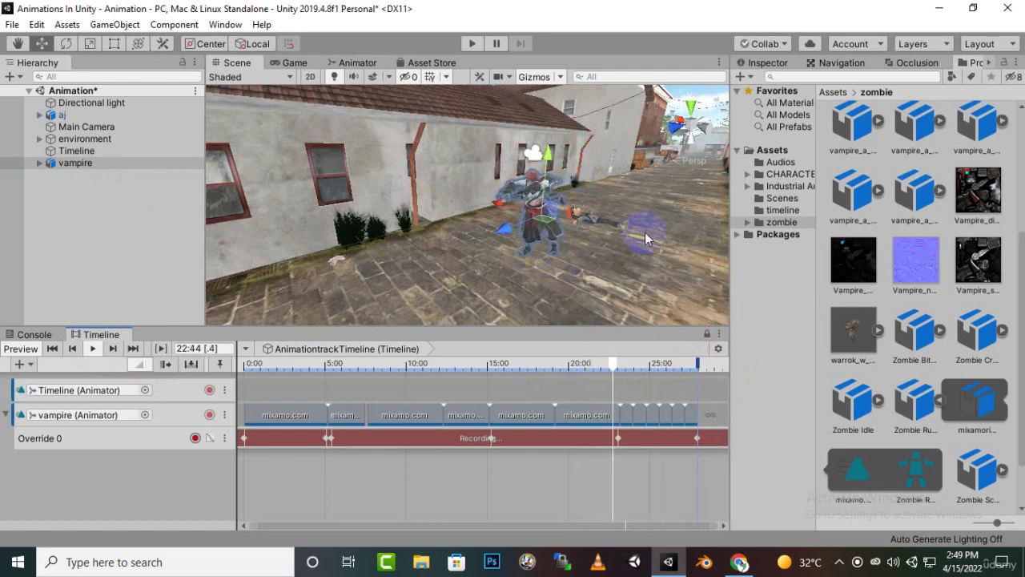
scroll(581, 250, "down", 2)
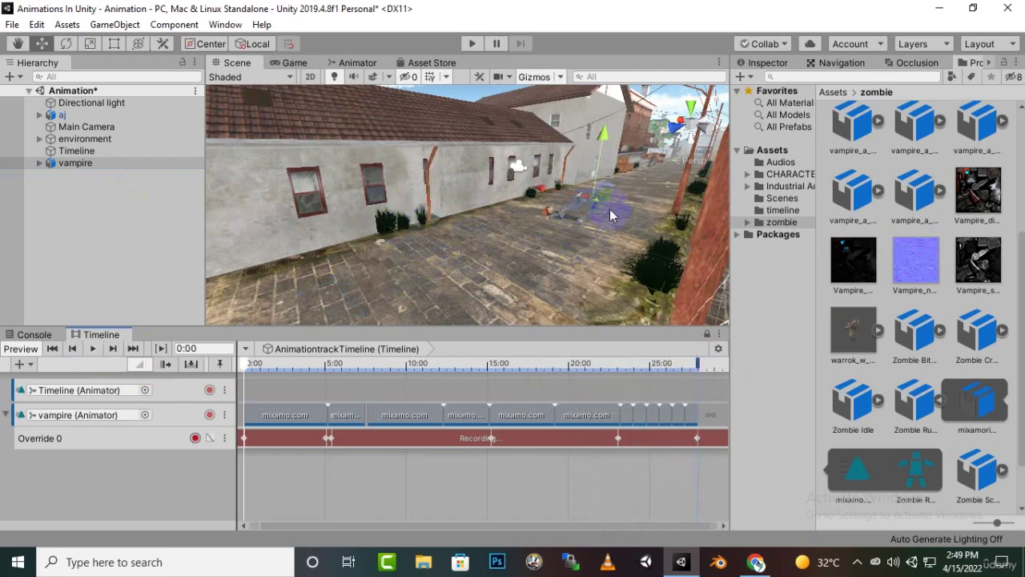
Move the upright drum from behind the fence onto the street beside the building wall.
scroll(355, 299, "down", 3)
scroll(393, 267, "up", 3)
scroll(458, 229, "down", 4)
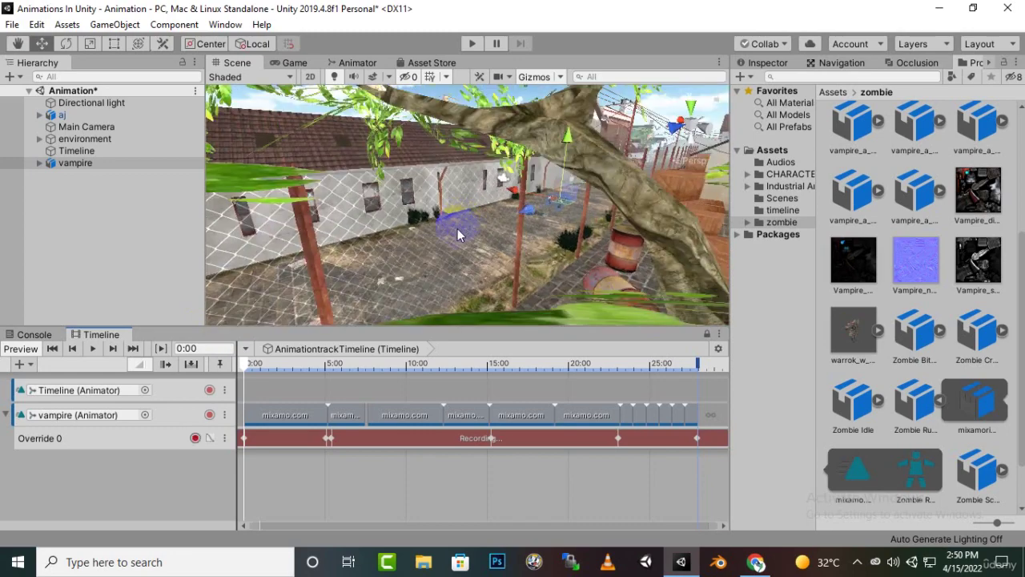
scroll(461, 228, "down", 3)
left_click(641, 280)
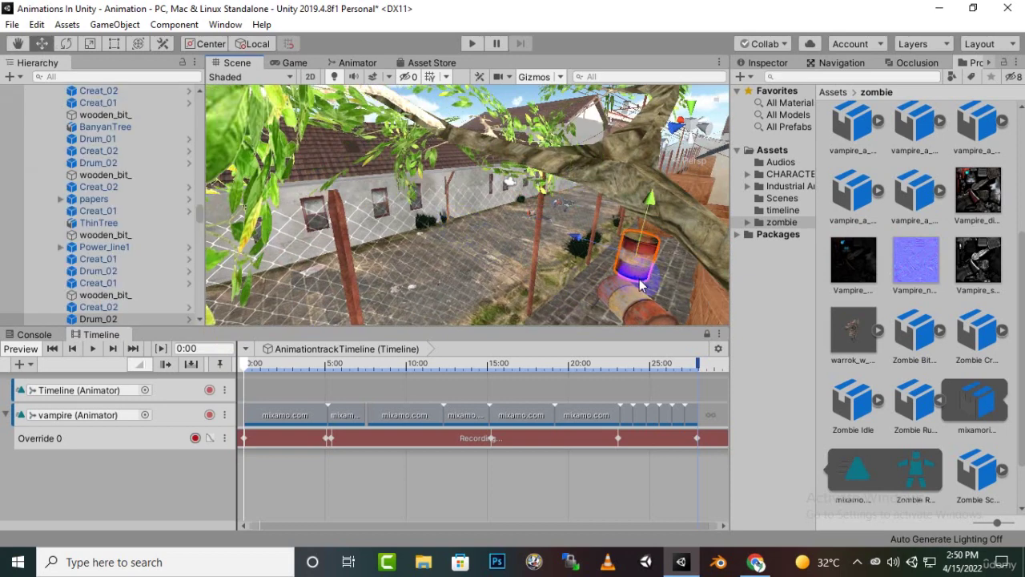
left_click_drag(640, 282, 406, 230)
scroll(492, 253, "up", 3)
scroll(544, 268, "up", 3)
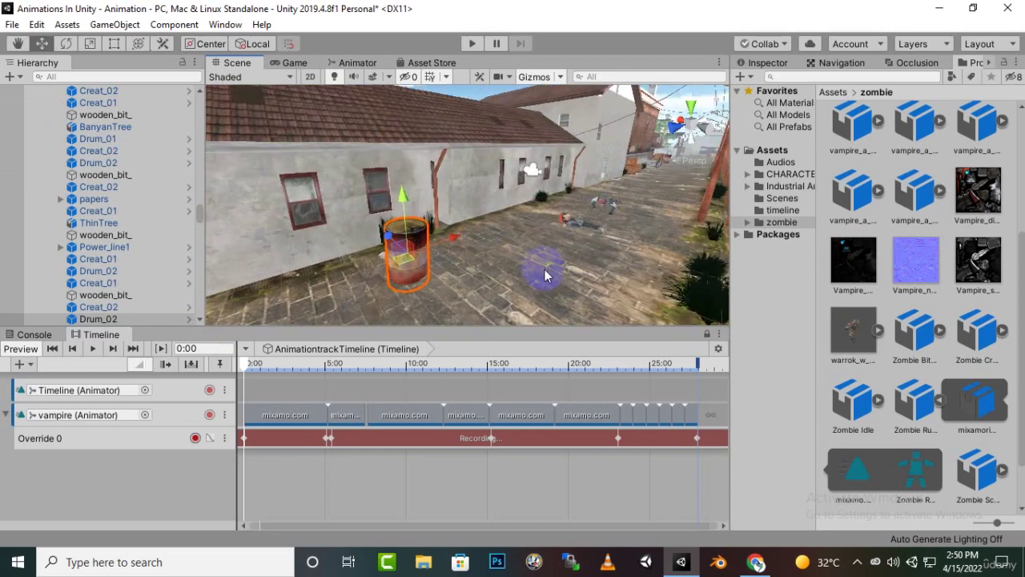
middle_click_drag(427, 258, 478, 266)
left_click_drag(429, 238, 414, 233)
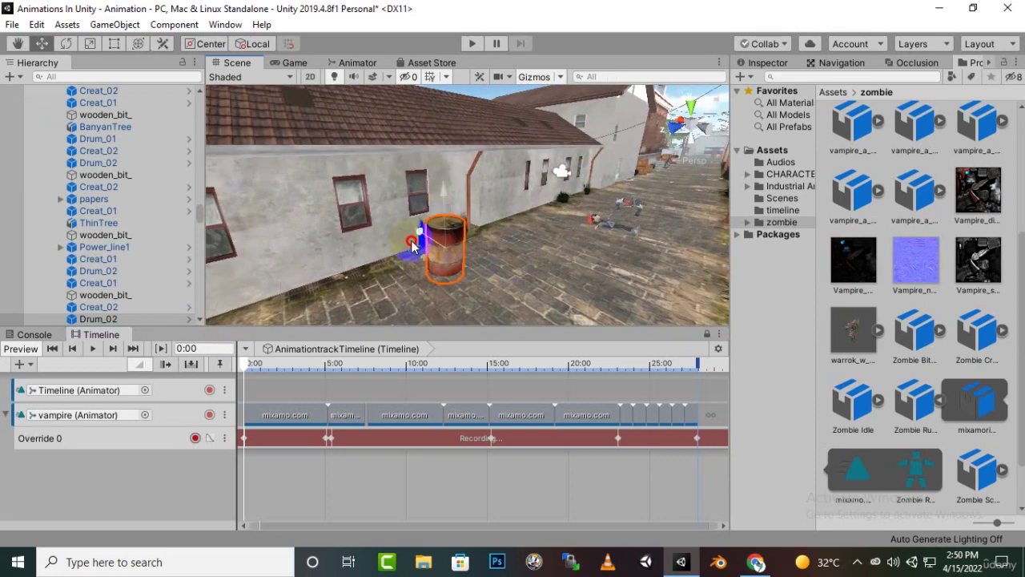
Add the kaya character from the CHARACTERS folder to the street and position it right beside the drum.
scroll(912, 128, "up", 3)
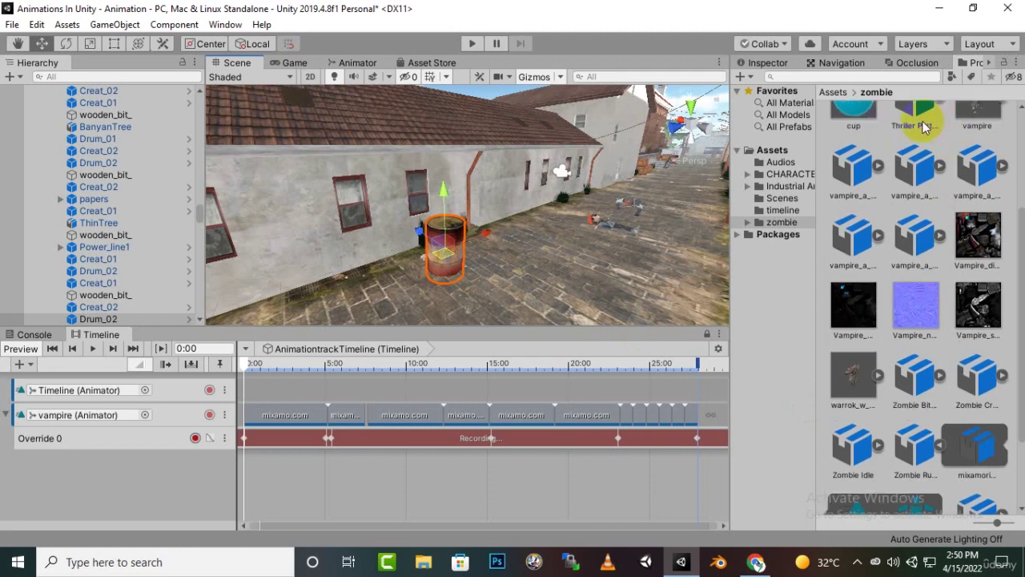
left_click(837, 93)
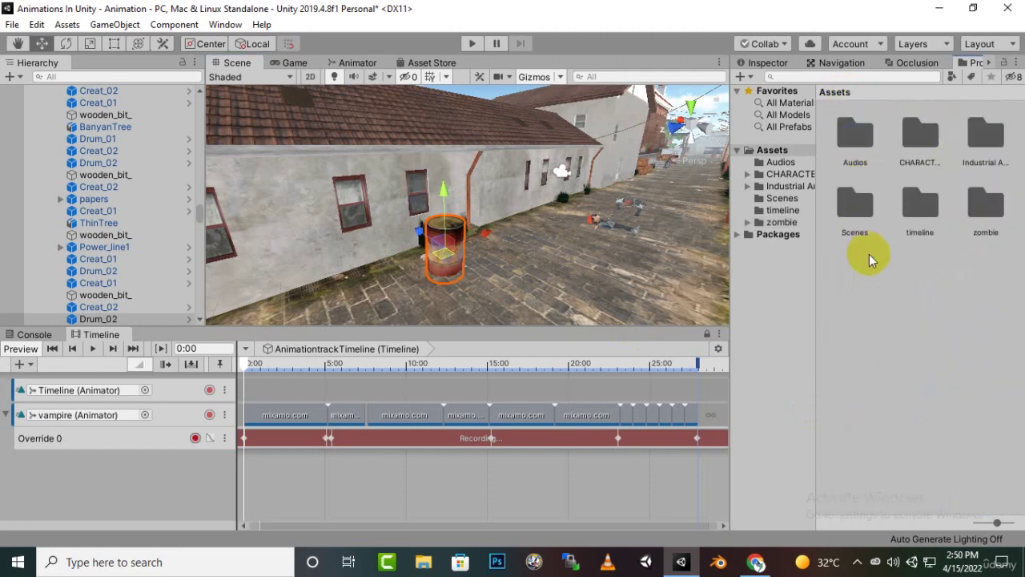
double_click(927, 156)
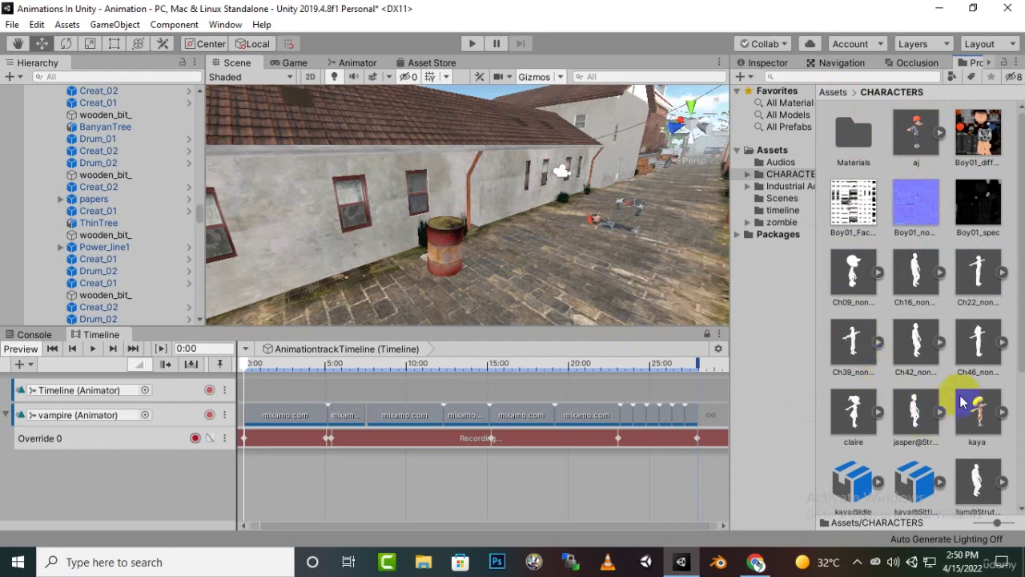
left_click_drag(977, 410, 458, 303)
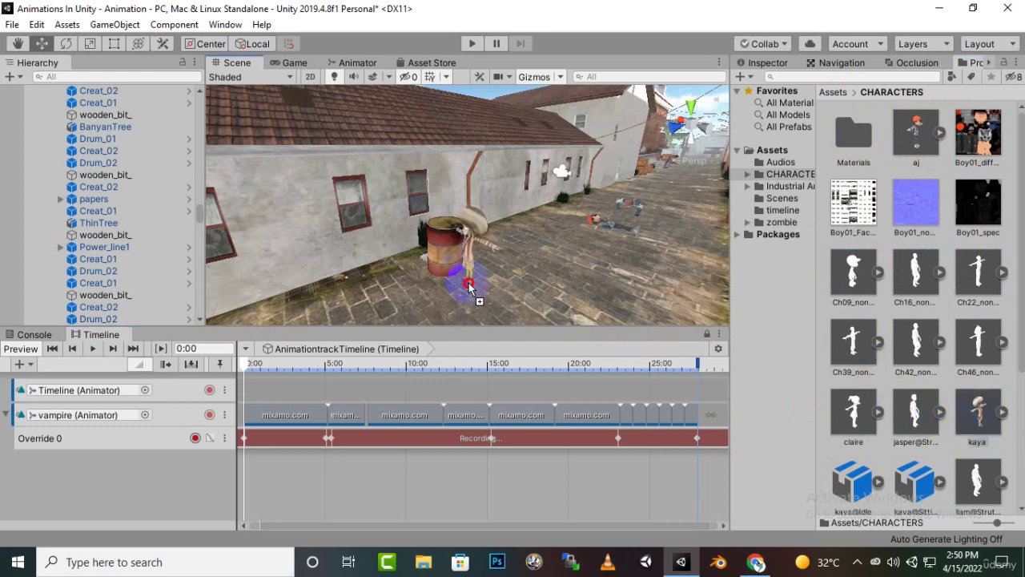
left_click(469, 288)
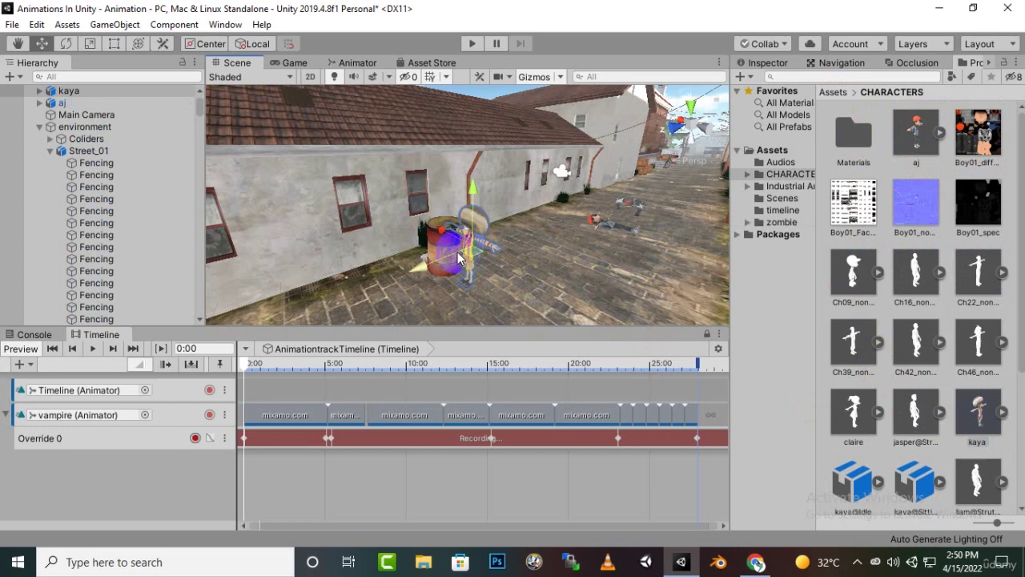
left_click(57, 483)
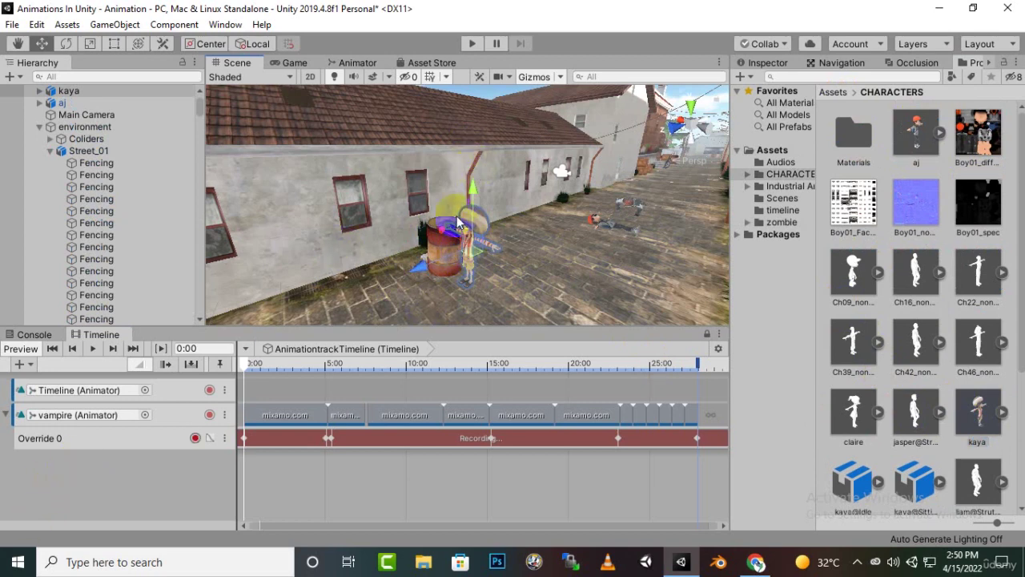
left_click_drag(462, 218, 479, 246)
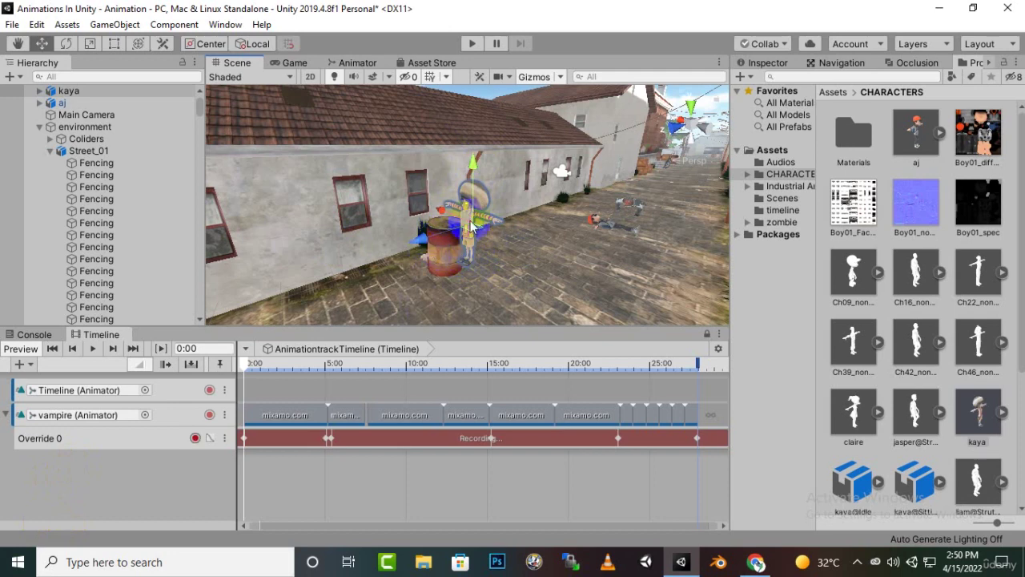
scroll(571, 258, "down", 6)
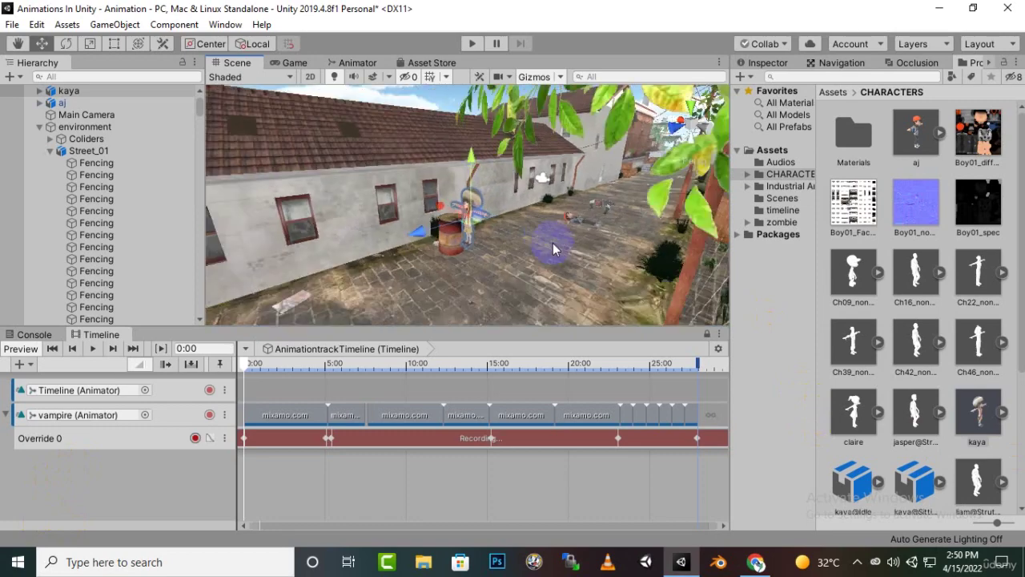
scroll(554, 250, "down", 2)
scroll(556, 257, "up", 3)
middle_click_drag(555, 263, 555, 301)
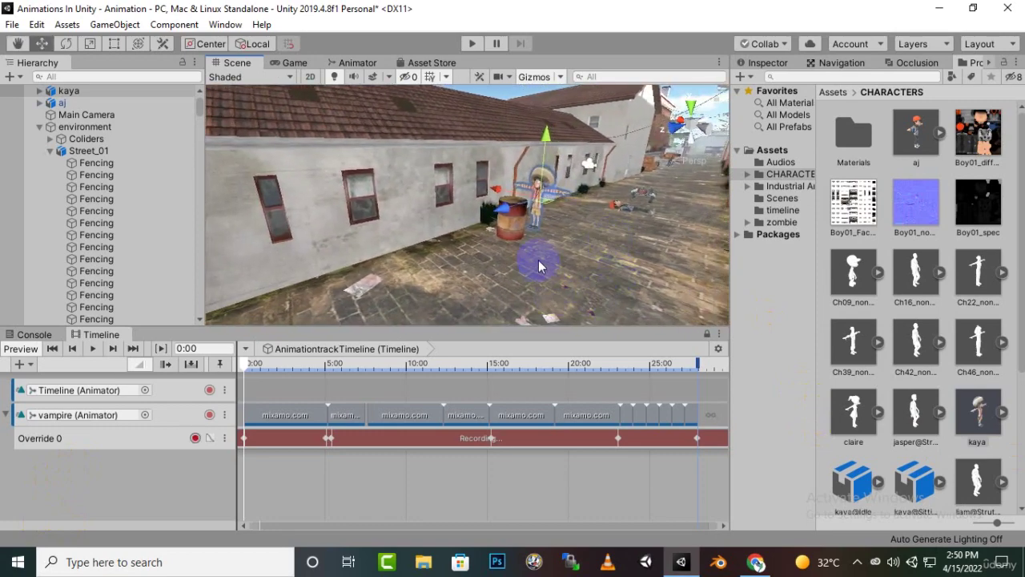
left_click(374, 285)
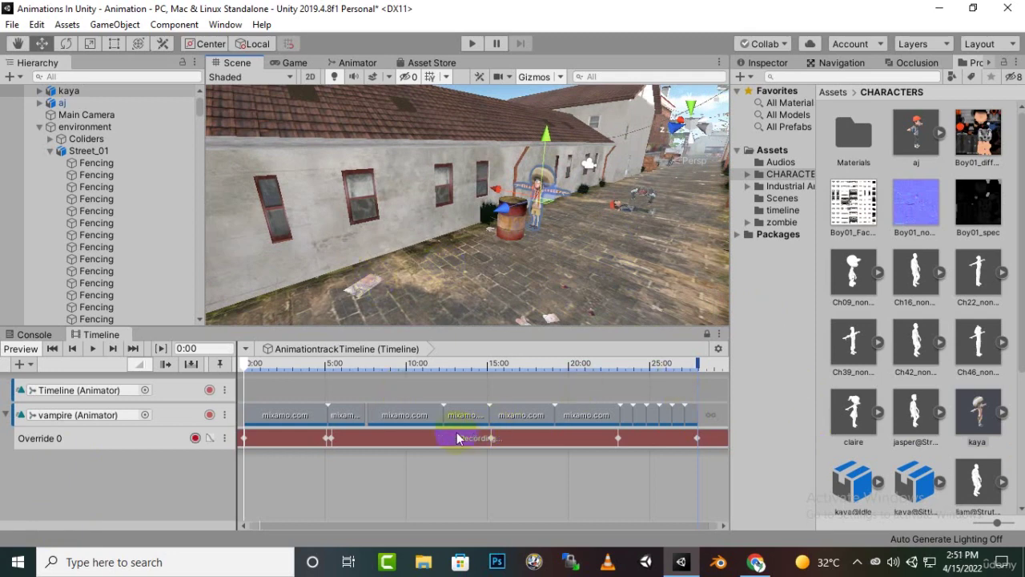
Add eight more mixamo.com clips from the "Zombie Ru..." file in succession after the vampire's last run clip.
left_click(837, 92)
double_click(986, 209)
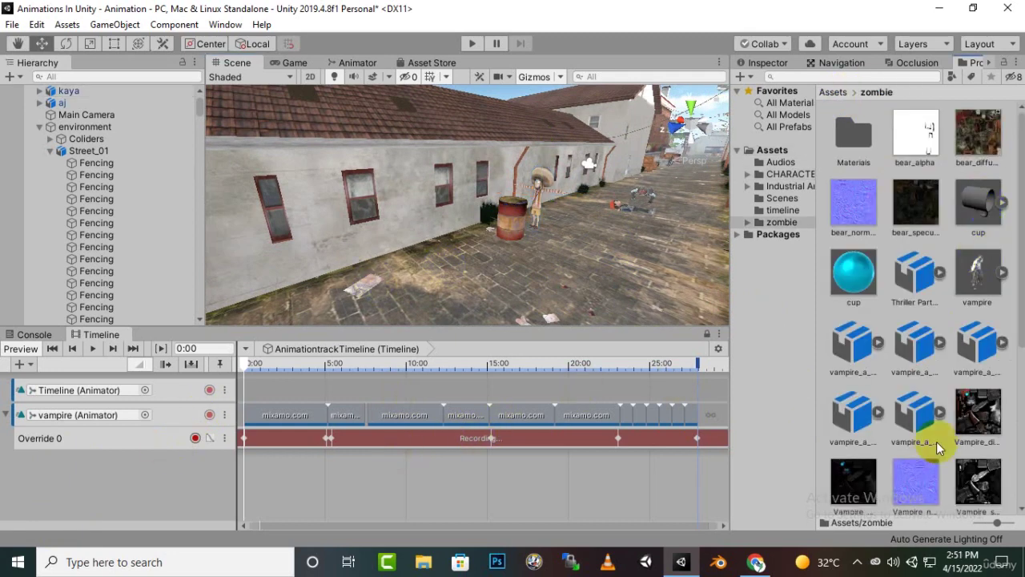
scroll(936, 441, "down", 5)
left_click(930, 352)
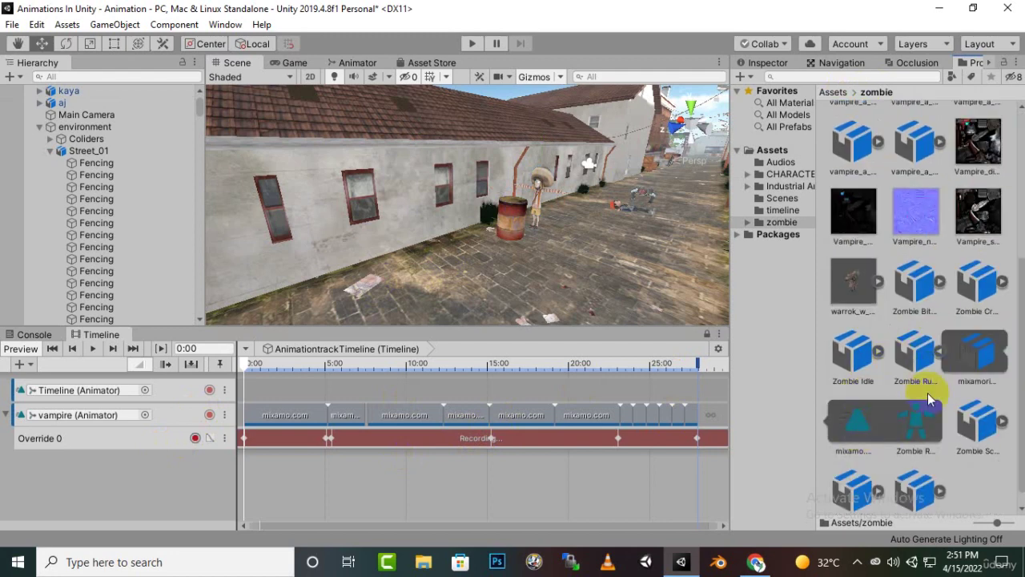
scroll(590, 473, "down", 3)
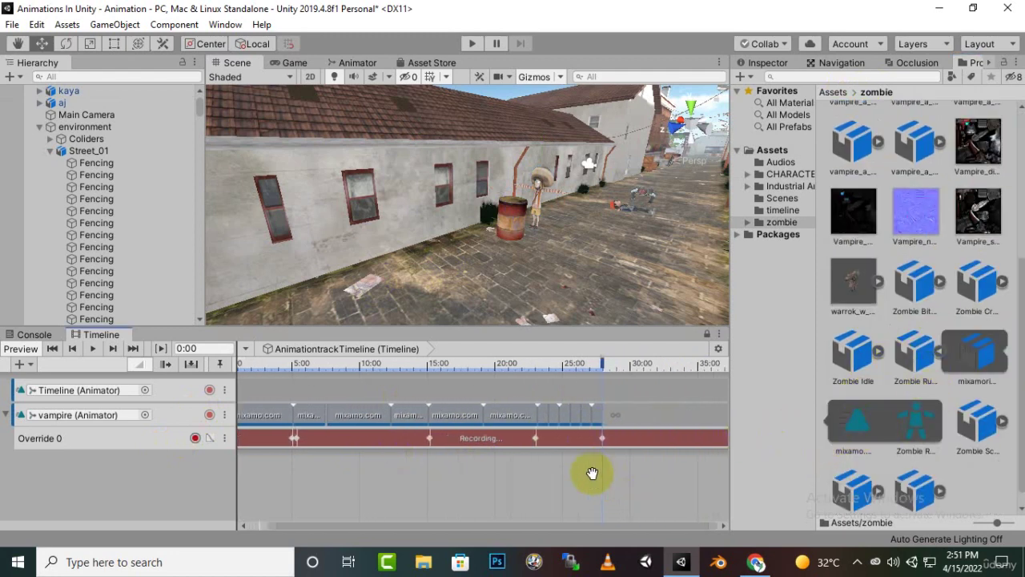
left_click_drag(860, 433, 557, 419)
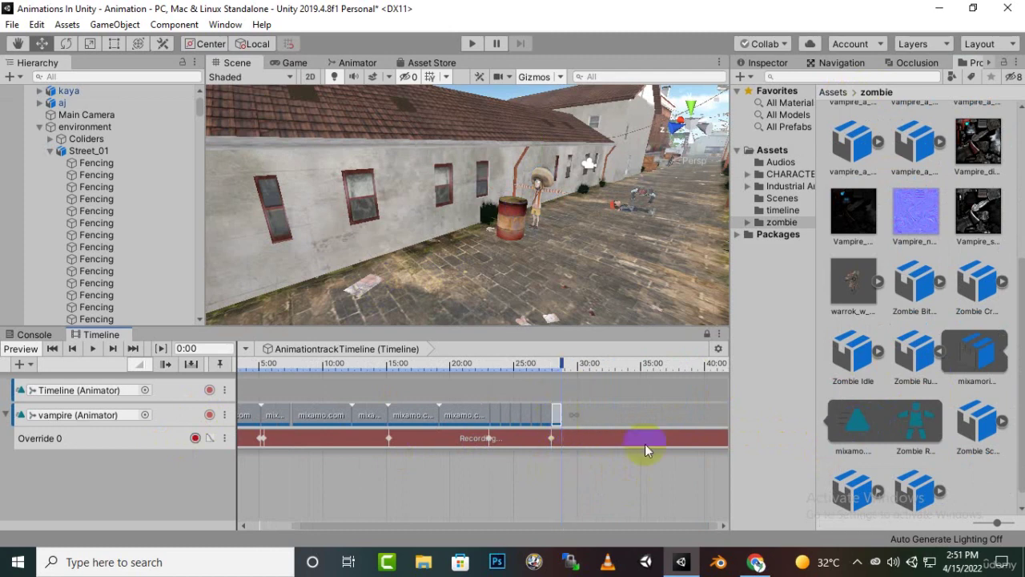
left_click_drag(851, 431, 569, 417)
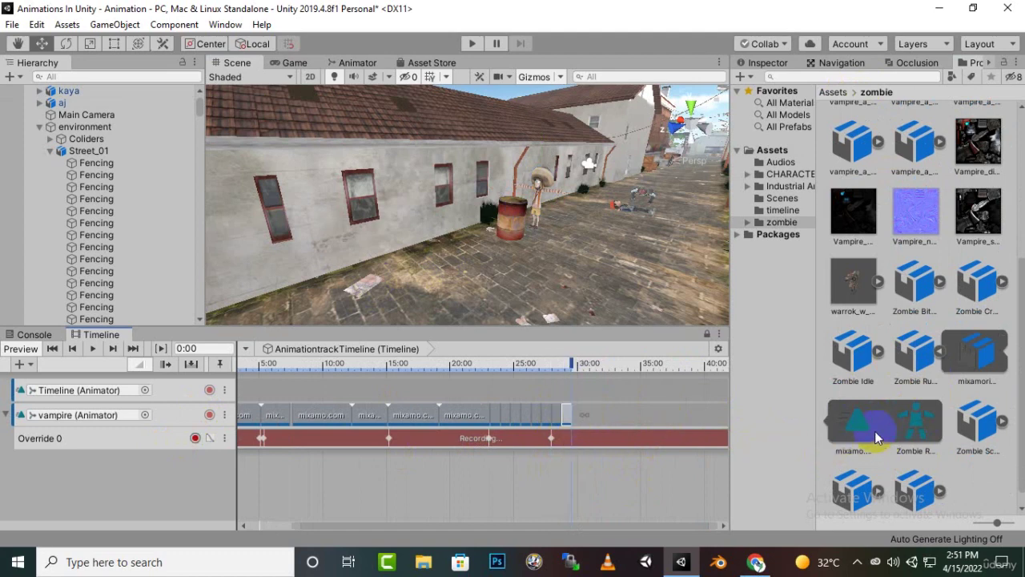
left_click_drag(857, 433, 576, 417)
left_click_drag(853, 433, 593, 422)
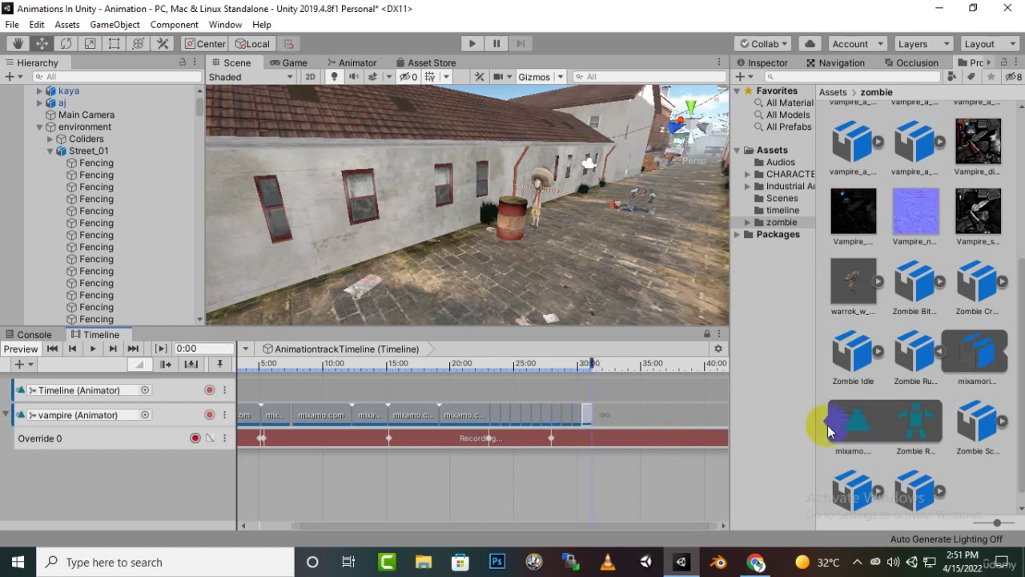
left_click_drag(872, 441, 594, 417)
left_click_drag(847, 427, 616, 416)
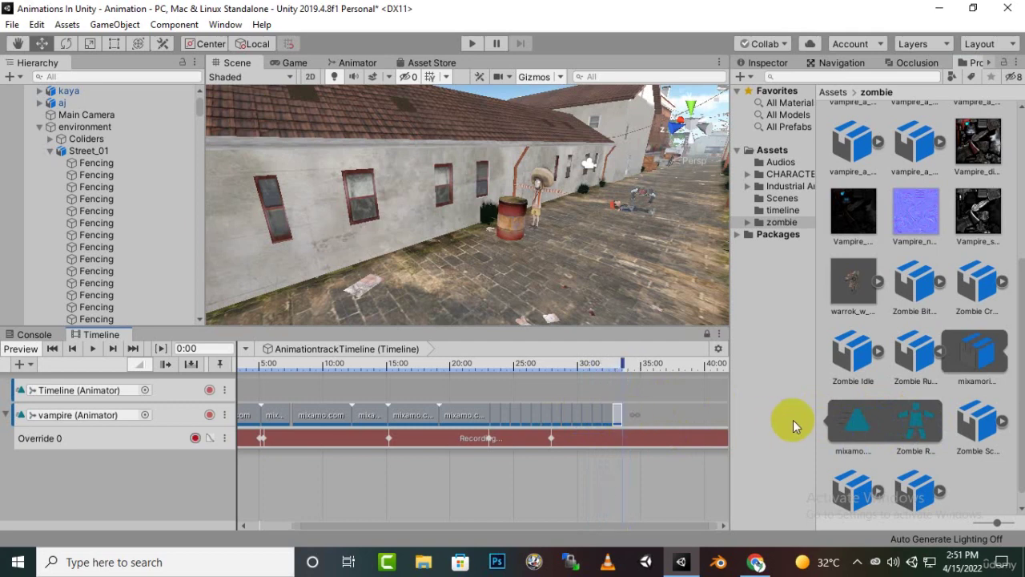
left_click_drag(861, 425, 628, 424)
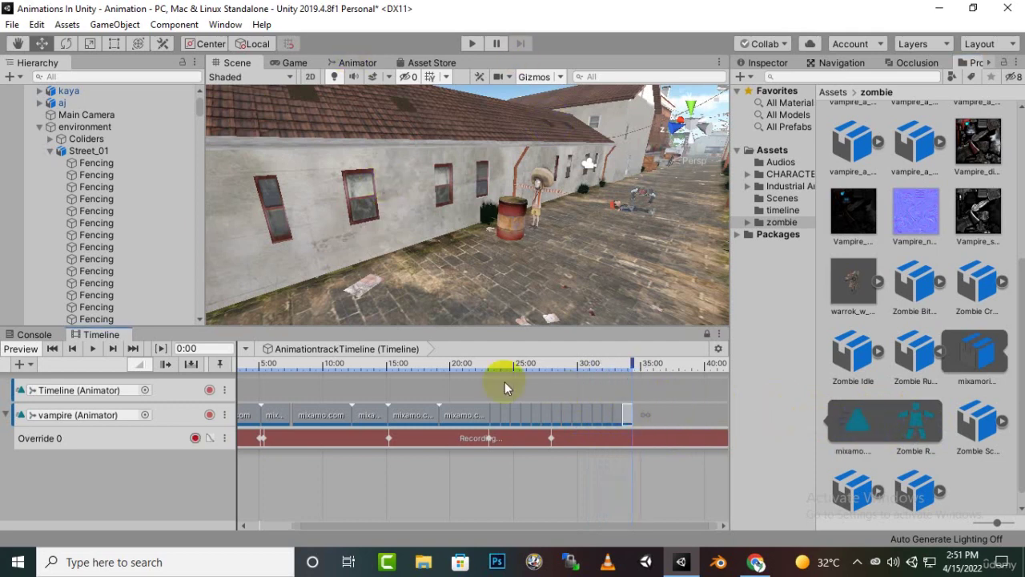
Scrub to 34:08 and move the vampire farther along the street past the drum to record a position keyframe there.
left_click(274, 365)
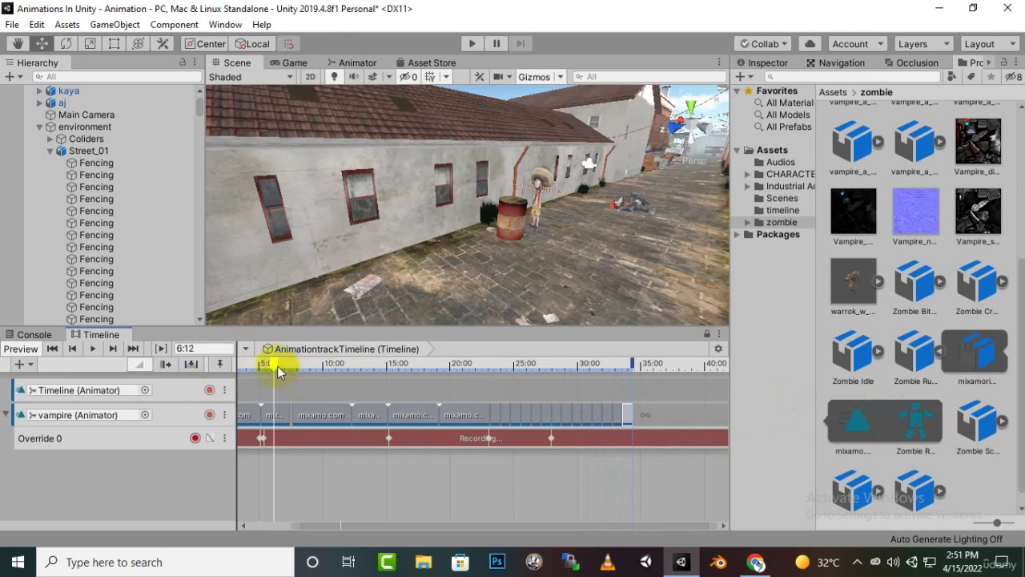
left_click_drag(276, 370, 631, 403)
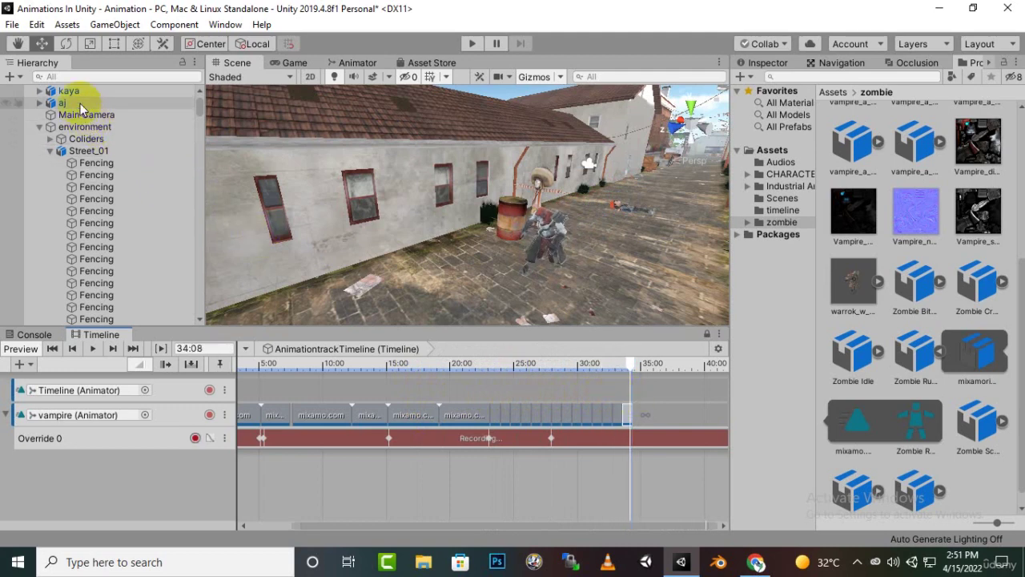
scroll(145, 257, "down", 10)
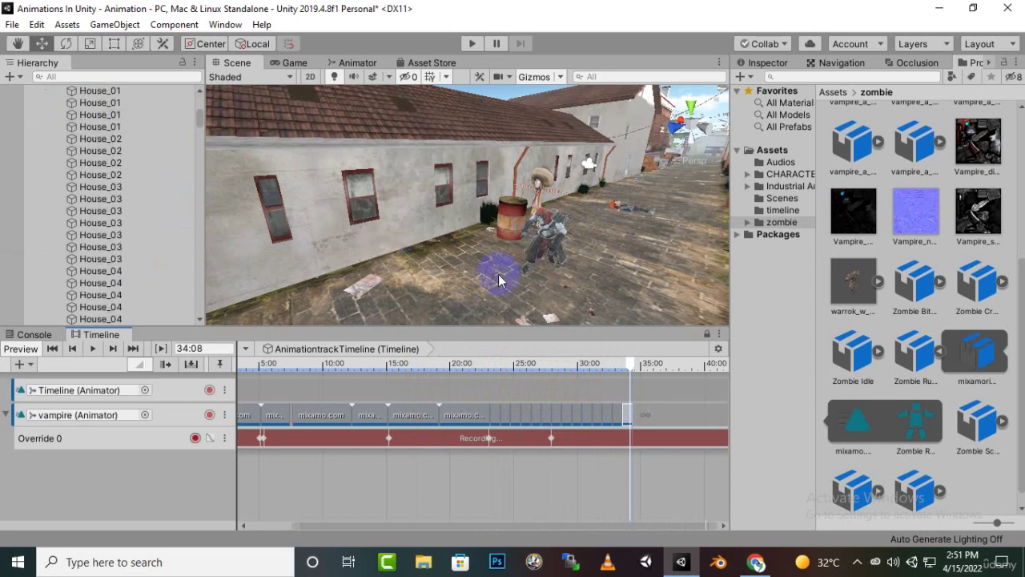
left_click(546, 232)
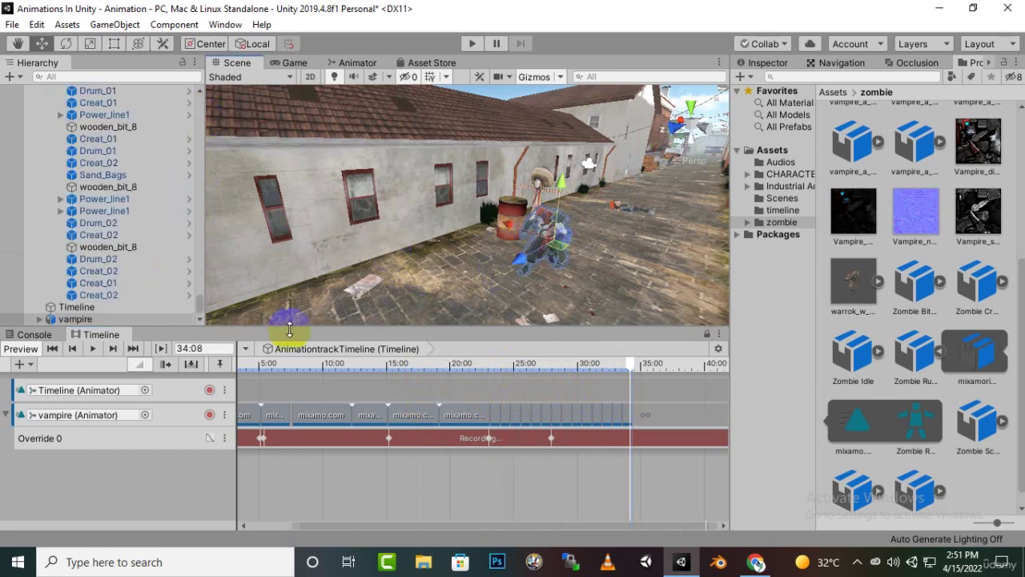
left_click(115, 319)
scroll(590, 279, "down", 3)
middle_click_drag(522, 256, 512, 221)
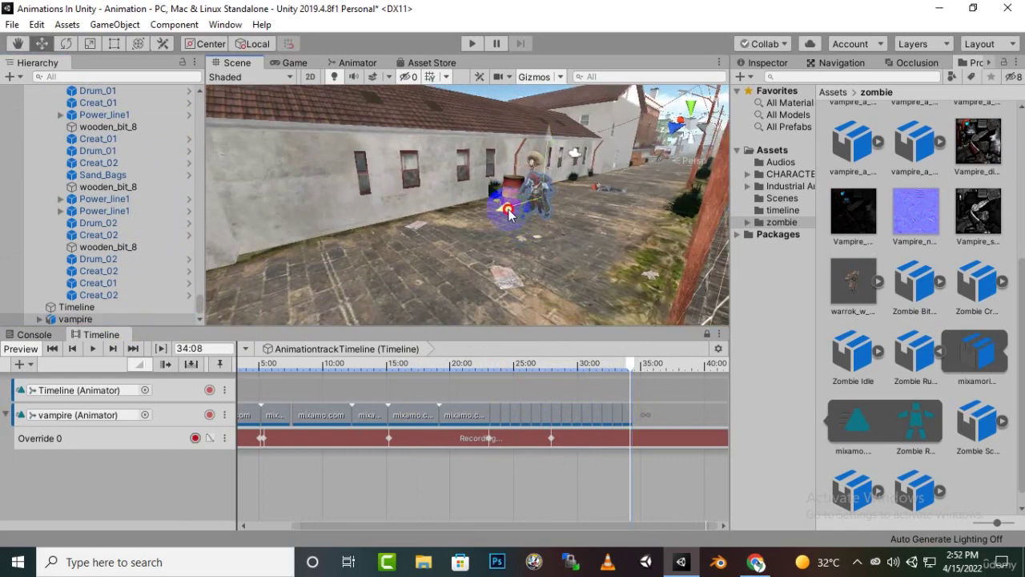
left_click_drag(507, 210, 451, 232)
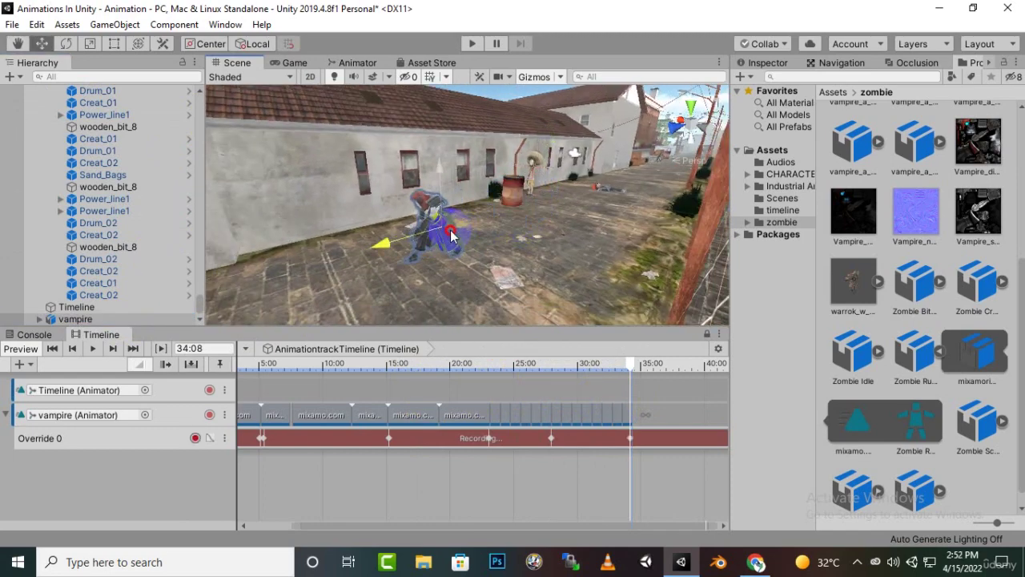
Play the timeline from 25:27 and examine the vampire's run past kaya and the drum.
left_click_drag(632, 368, 520, 394)
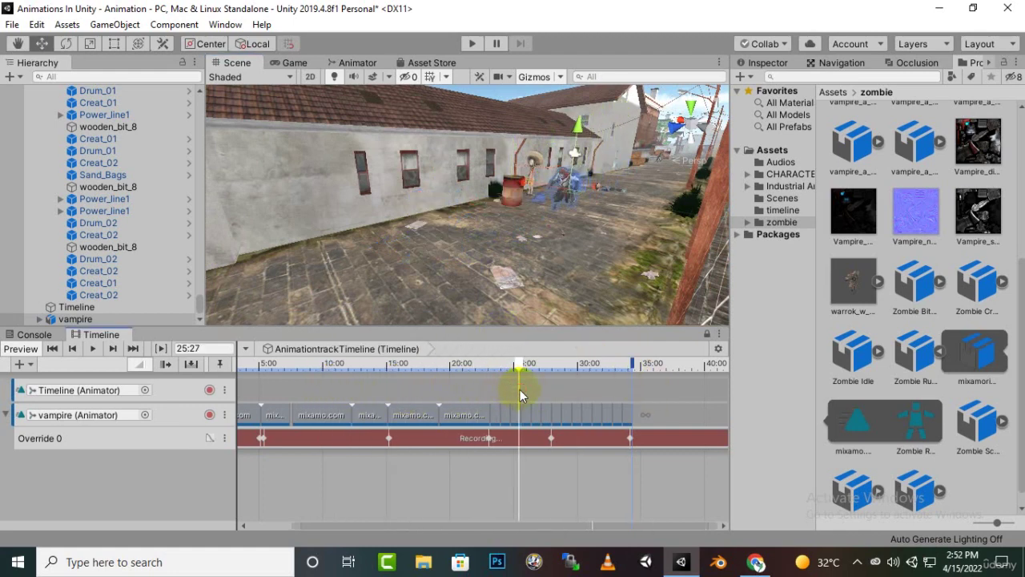
left_click(93, 350)
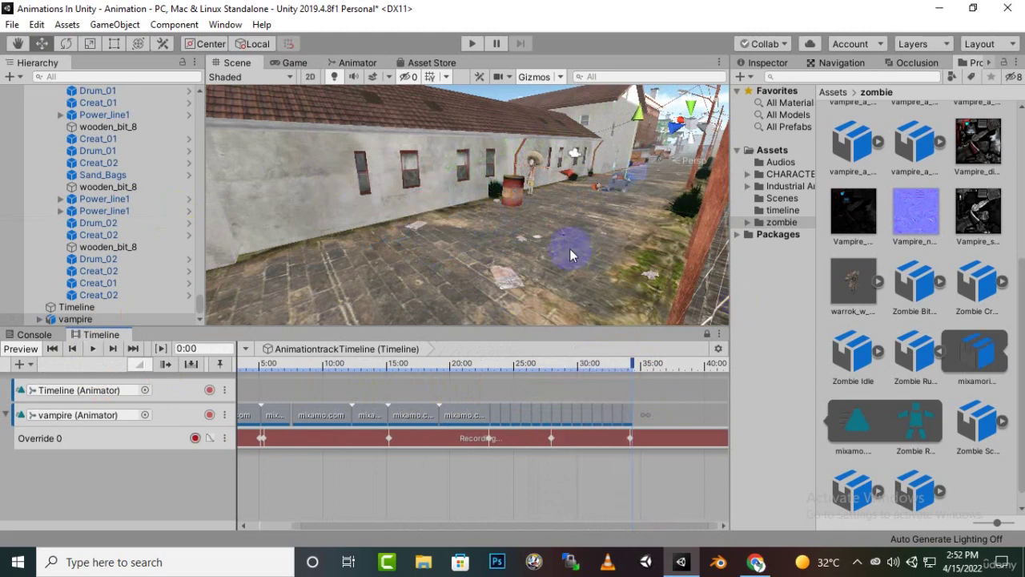
Select kaya beside the drum and collapse the environment group in the scene's object list.
scroll(538, 211, "up", 1)
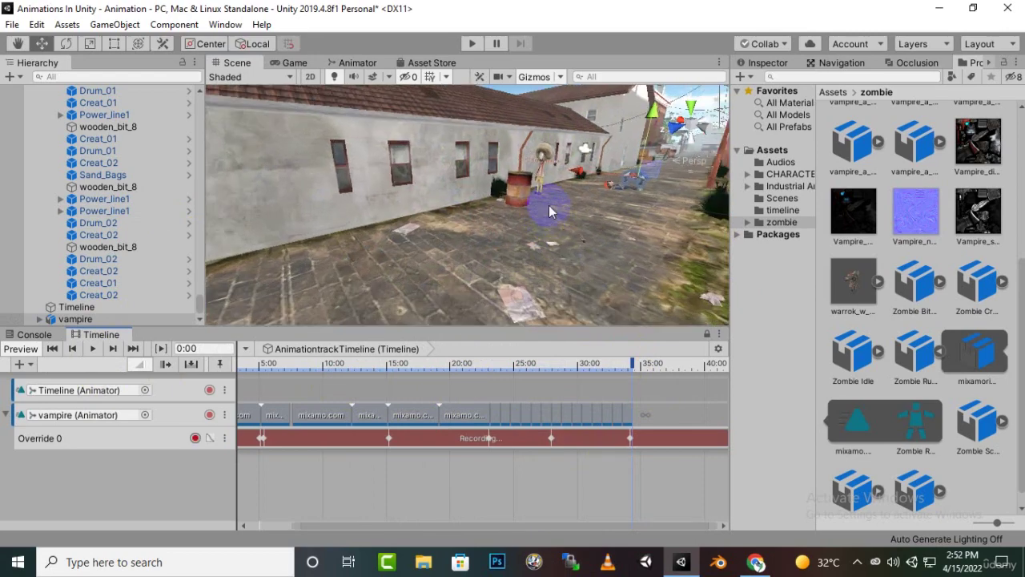
middle_click_drag(549, 210, 510, 253)
scroll(510, 253, "up", 2)
left_click(522, 252)
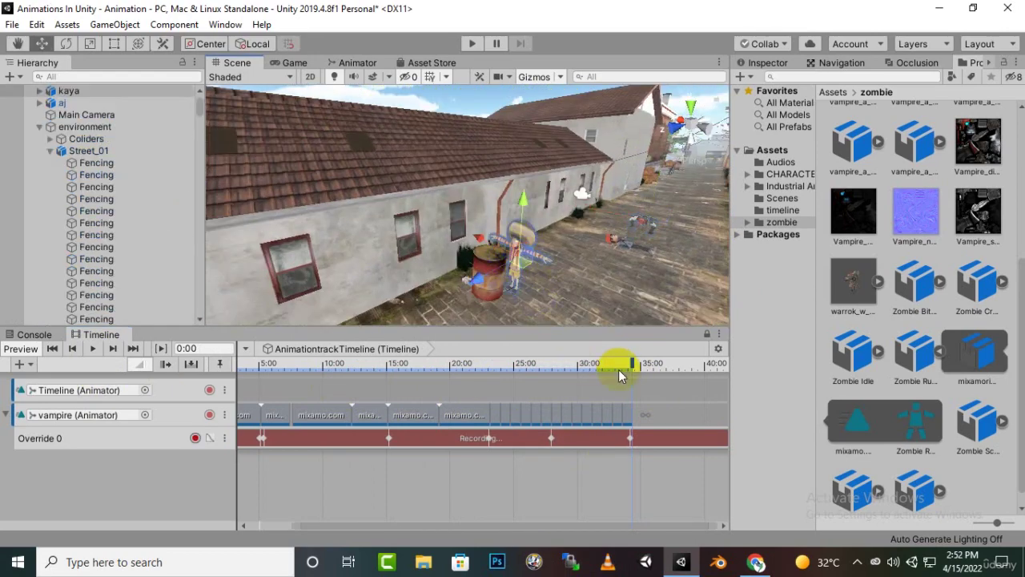
left_click(522, 274)
left_click(287, 333)
scroll(658, 229, "up", 2)
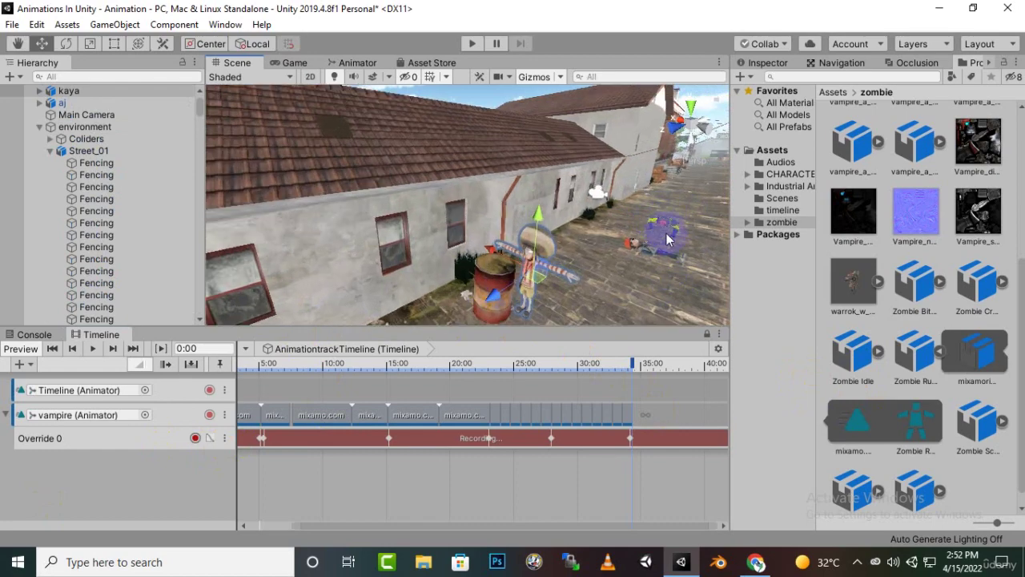
scroll(661, 236, "down", 3)
scroll(640, 236, "up", 2)
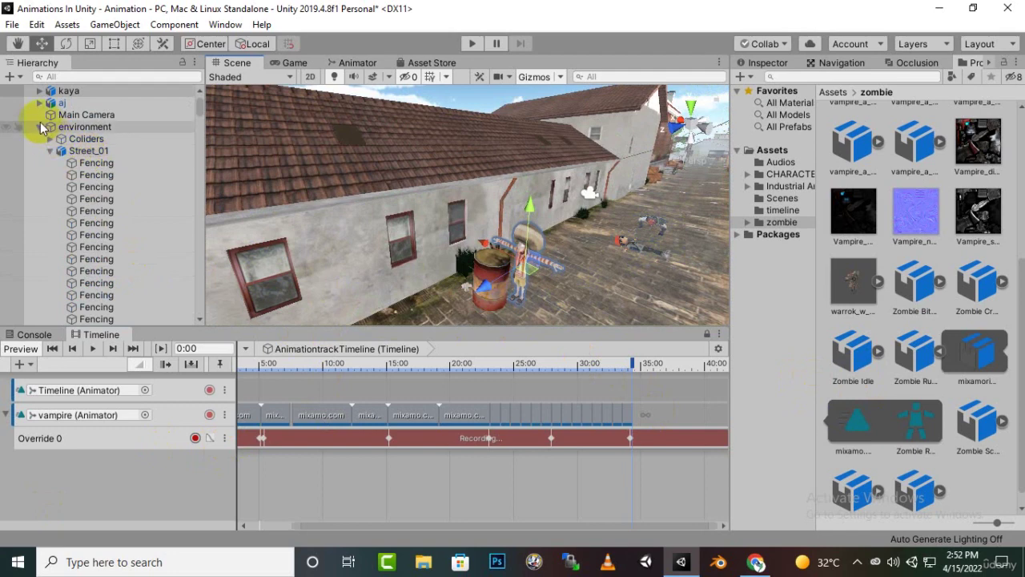
left_click(45, 91)
left_click(40, 127)
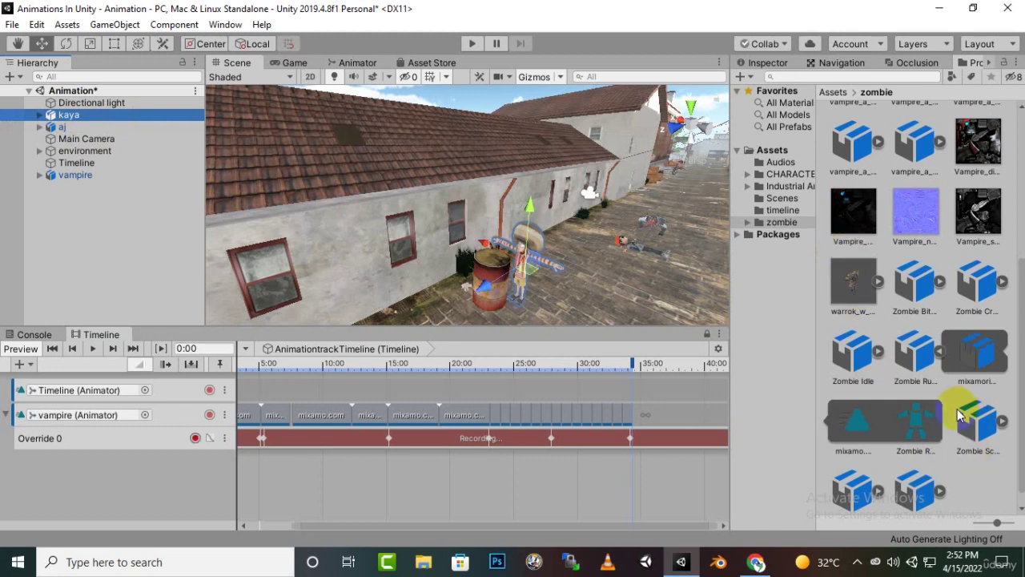
Open the CHARACTERS asset folder and locate kaya's sitting animation file.
scroll(930, 239, "up", 4)
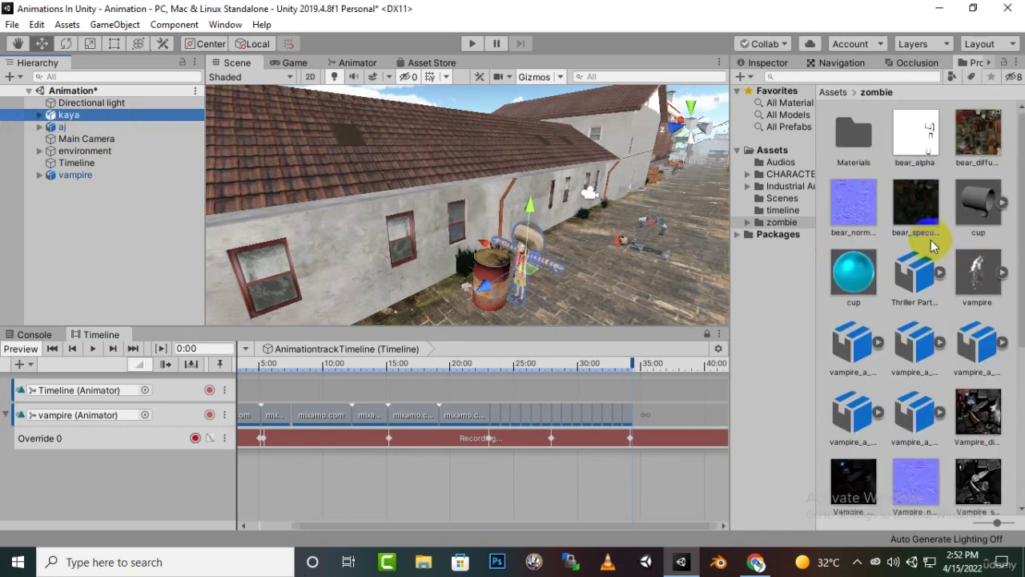
scroll(931, 240, "down", 3)
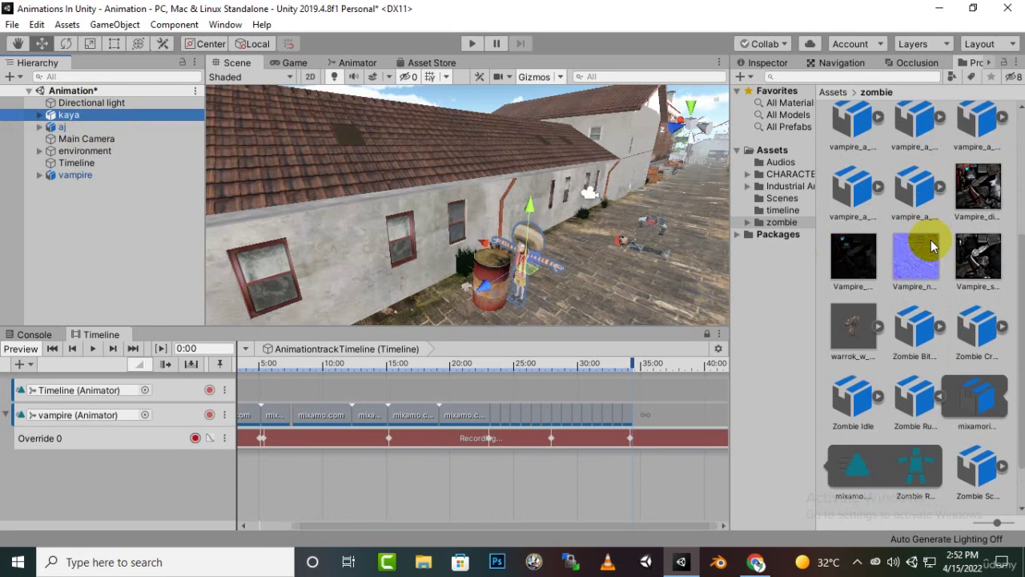
scroll(857, 465, "down", 1)
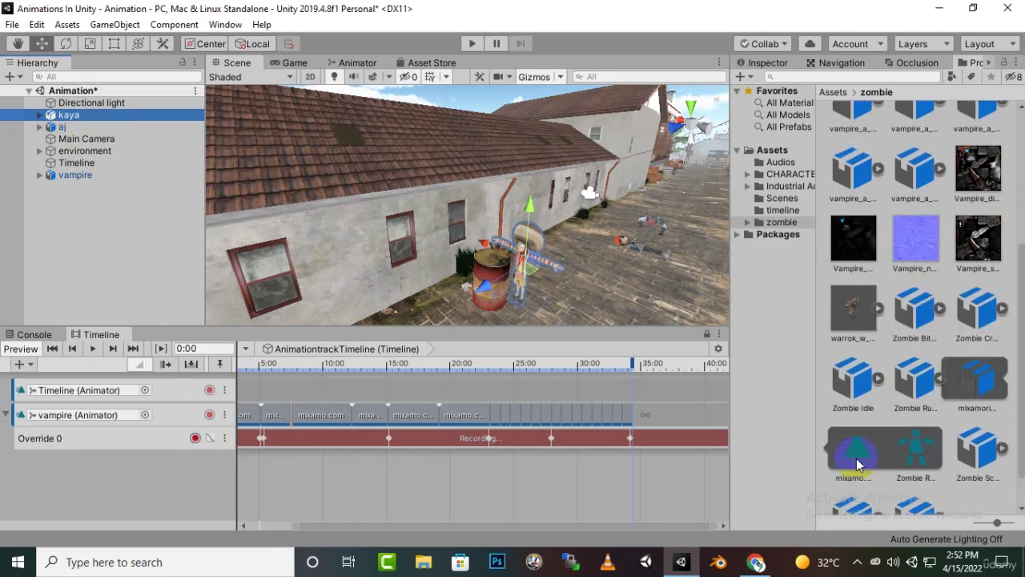
left_click(835, 92)
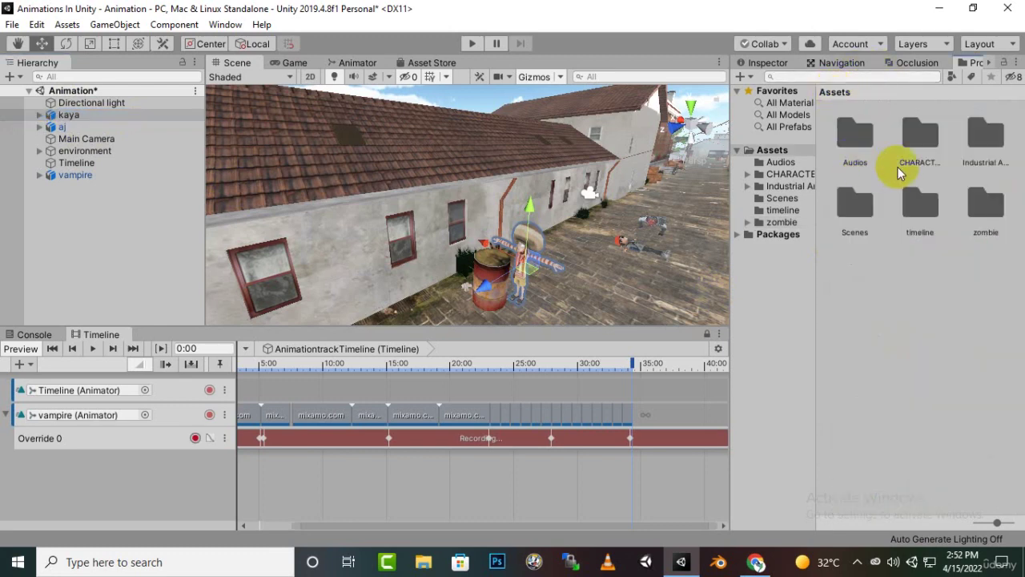
double_click(908, 156)
scroll(936, 297, "down", 2)
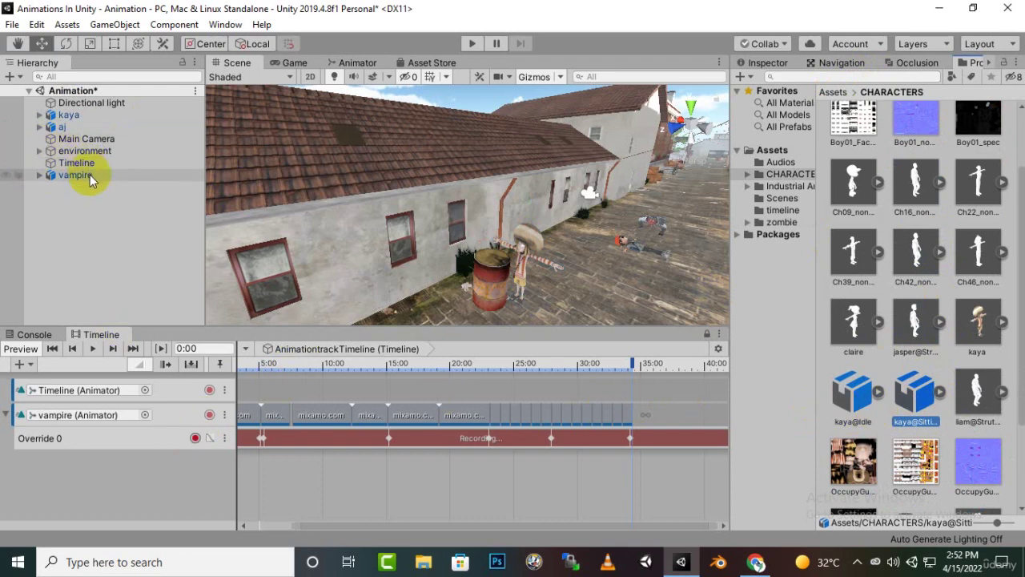
Add an animation track for kaya to the timeline and place the Sitting Talking clip at its start.
left_click_drag(69, 116, 122, 483)
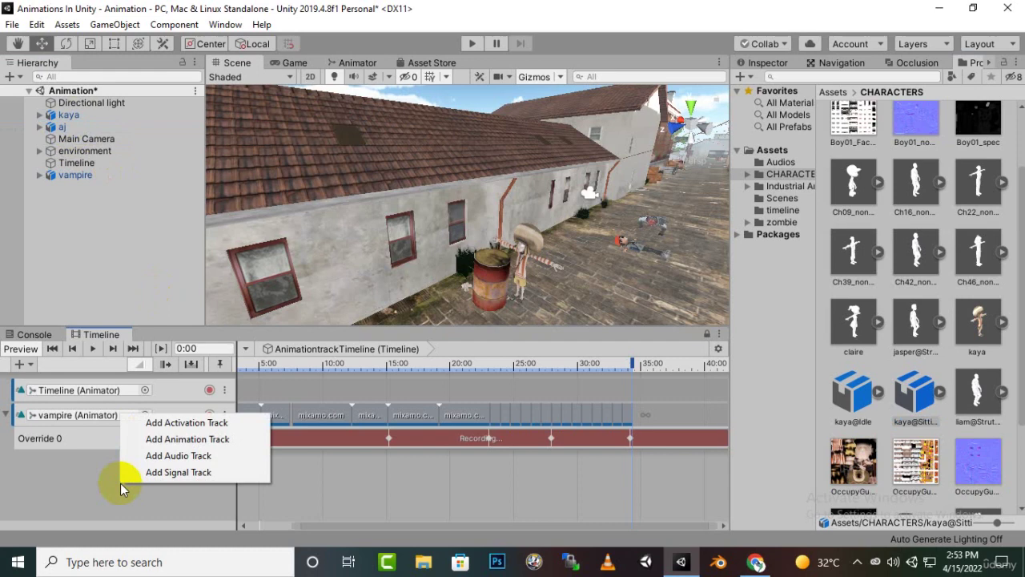
left_click(210, 440)
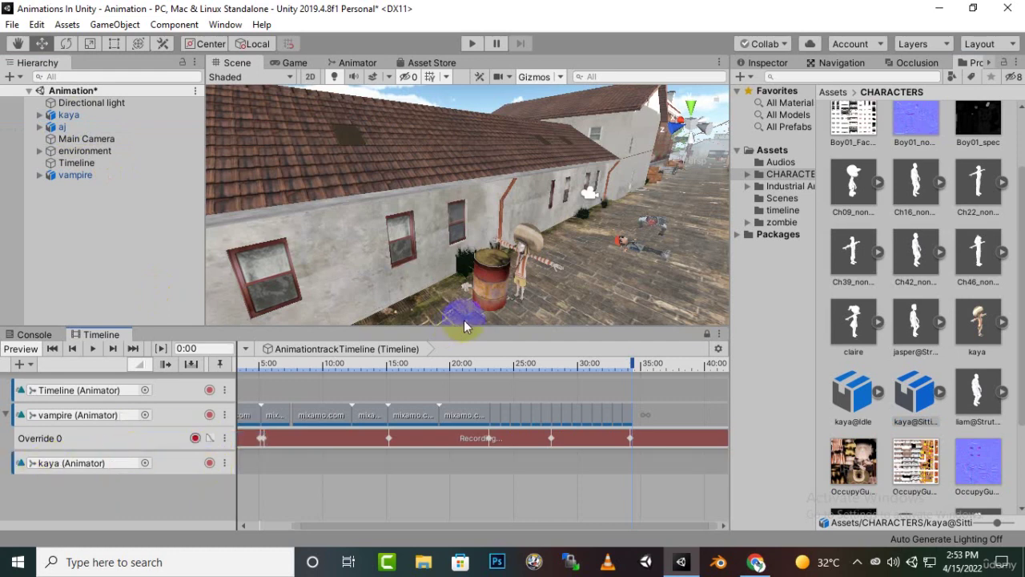
left_click(941, 391)
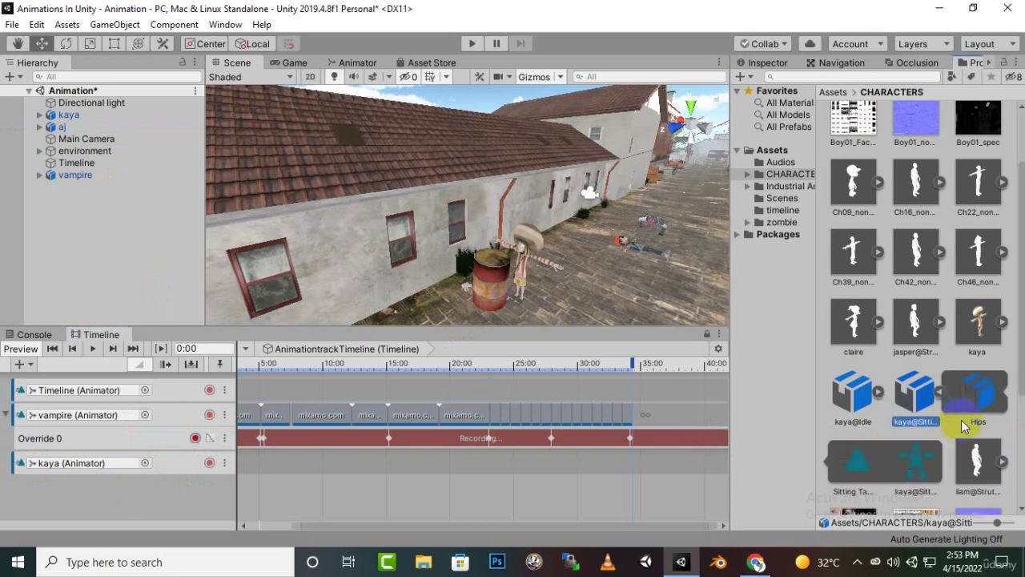
left_click_drag(869, 466, 253, 469)
left_click_drag(316, 468, 302, 468)
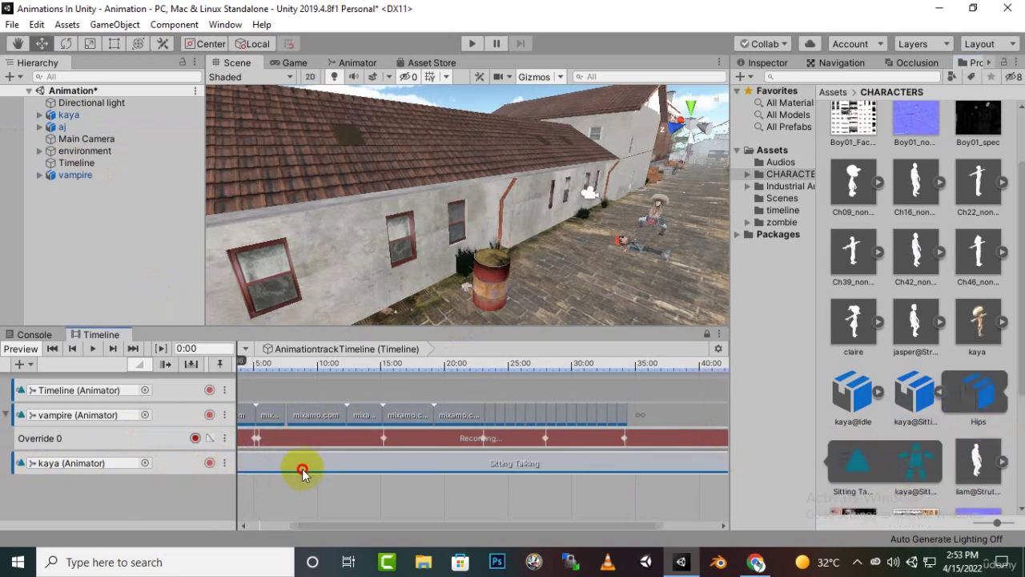
scroll(489, 404, "down", 3)
left_click_drag(430, 458, 407, 467)
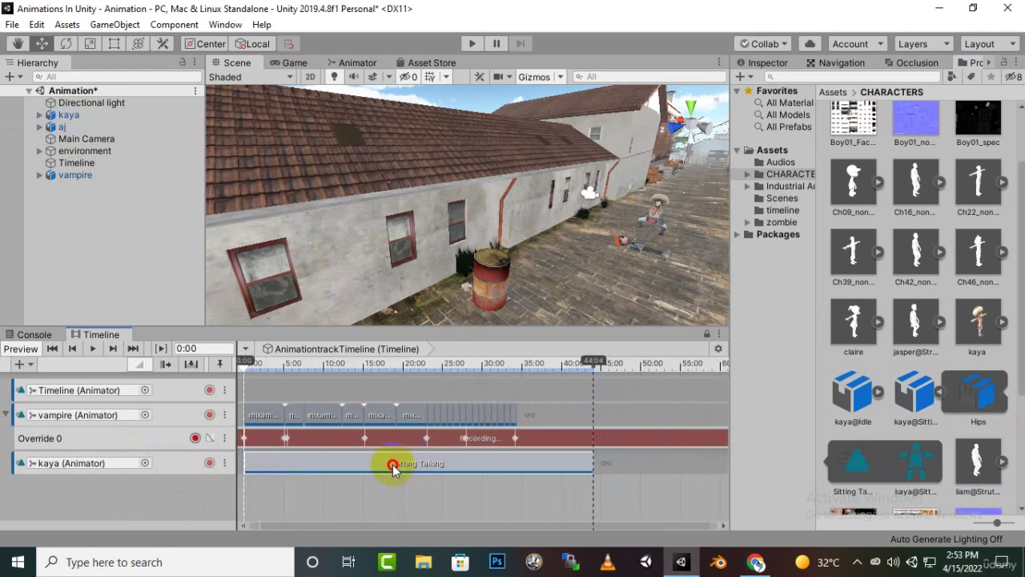
Scrub the timeline to 23:29 and trim the end of kaya's Sitting Talking clip to that time.
scroll(615, 260, "up", 3)
middle_click_drag(615, 260, 383, 272)
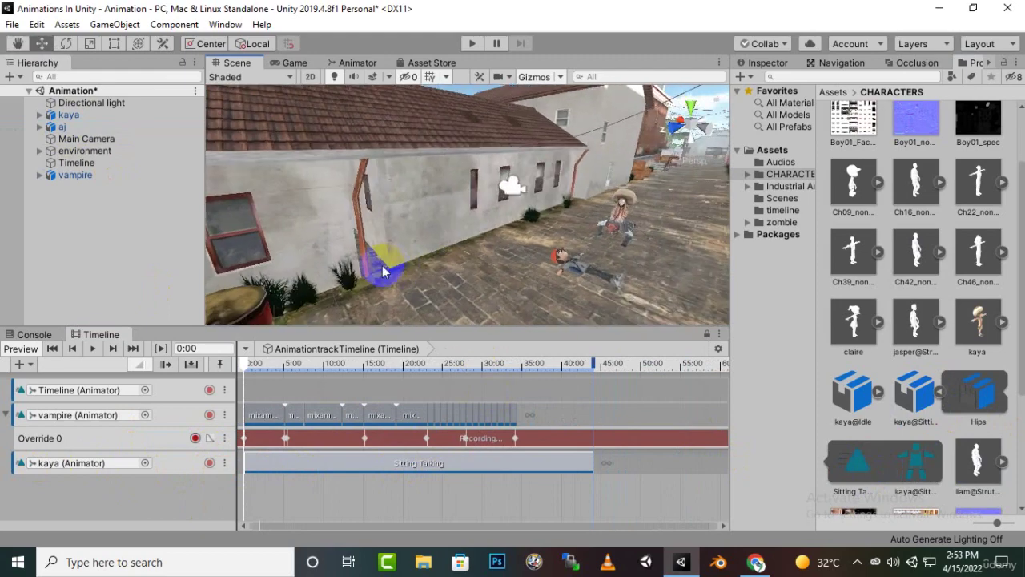
right_click_drag(383, 272, 721, 240)
right_click_drag(521, 272, 412, 233)
scroll(418, 457, "down", 2)
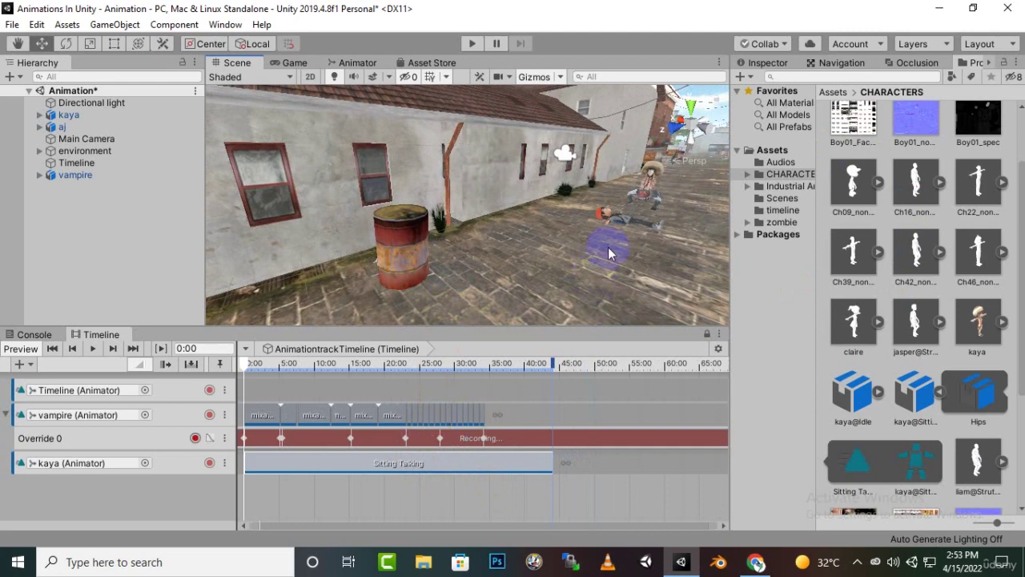
left_click(253, 368)
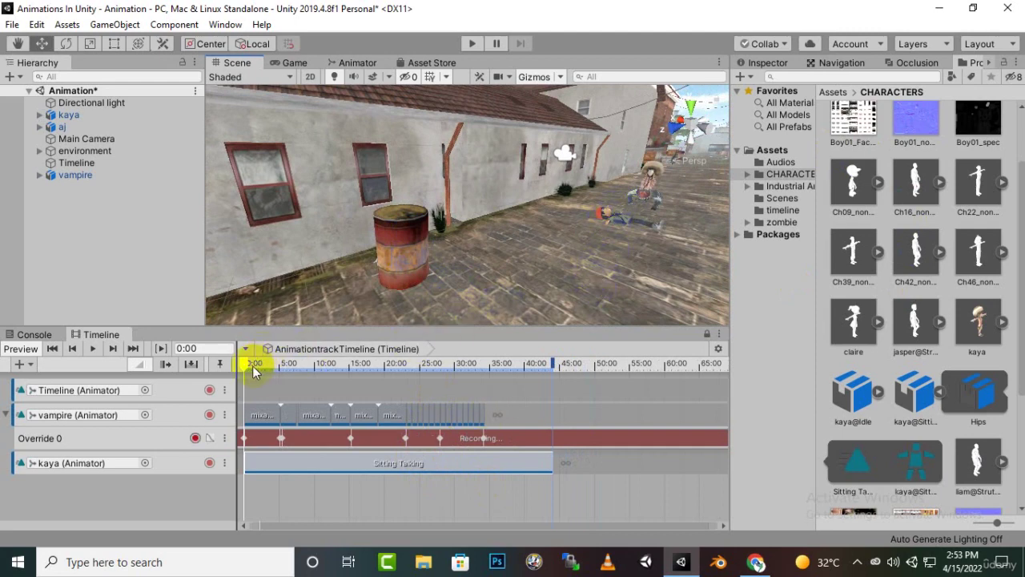
left_click_drag(246, 369, 409, 389)
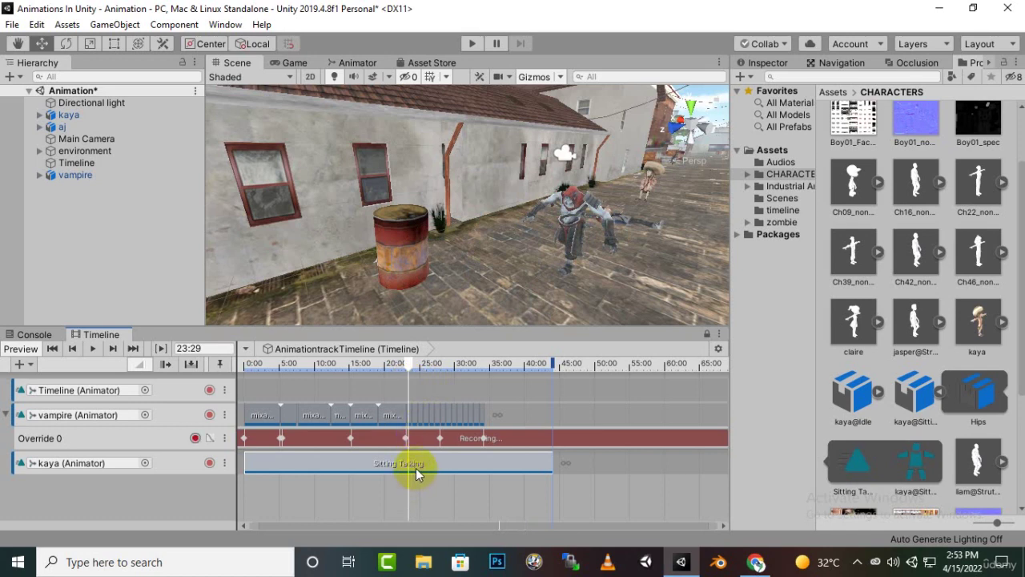
left_click(551, 462)
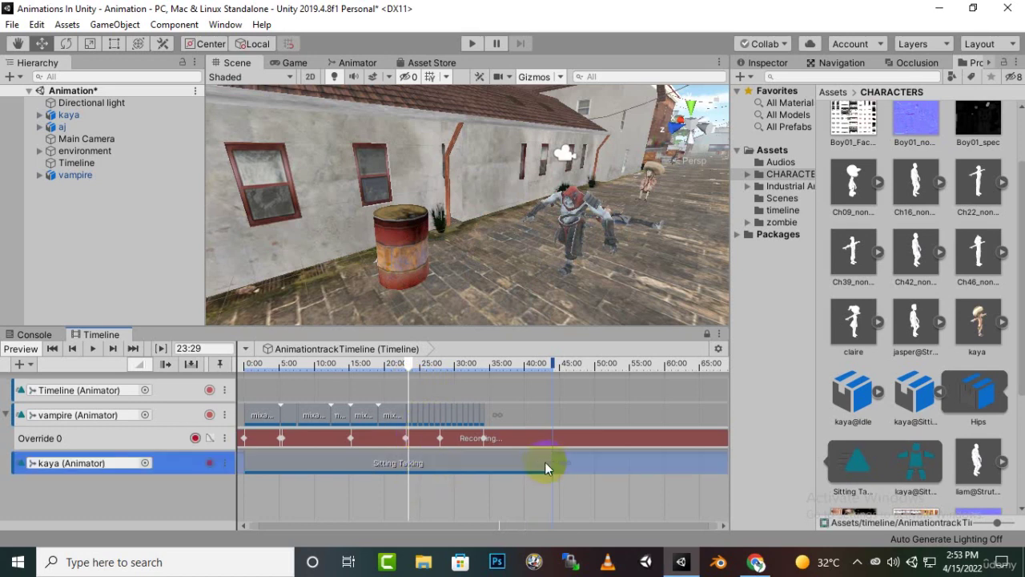
left_click_drag(529, 462, 414, 466)
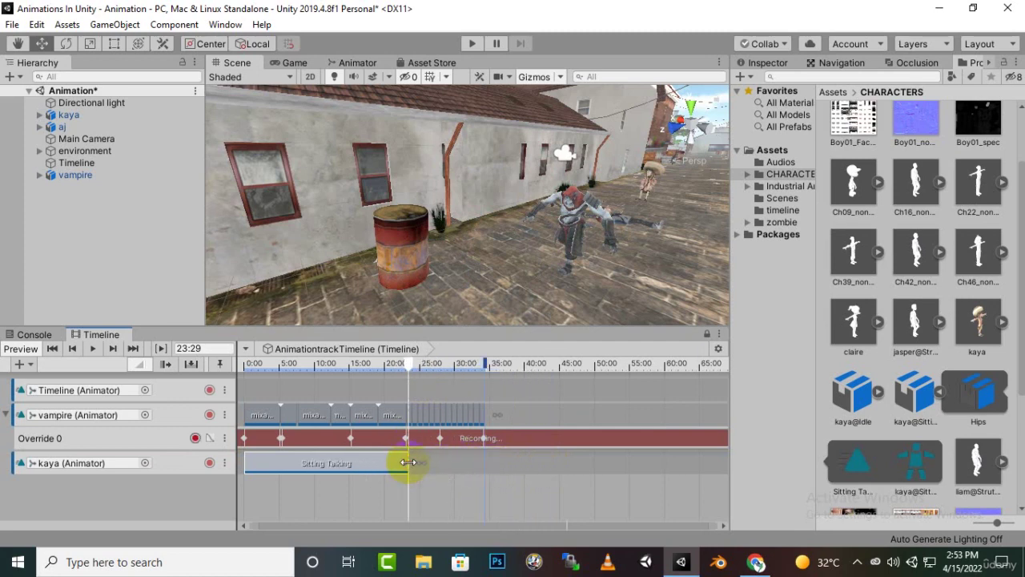
left_click(358, 471)
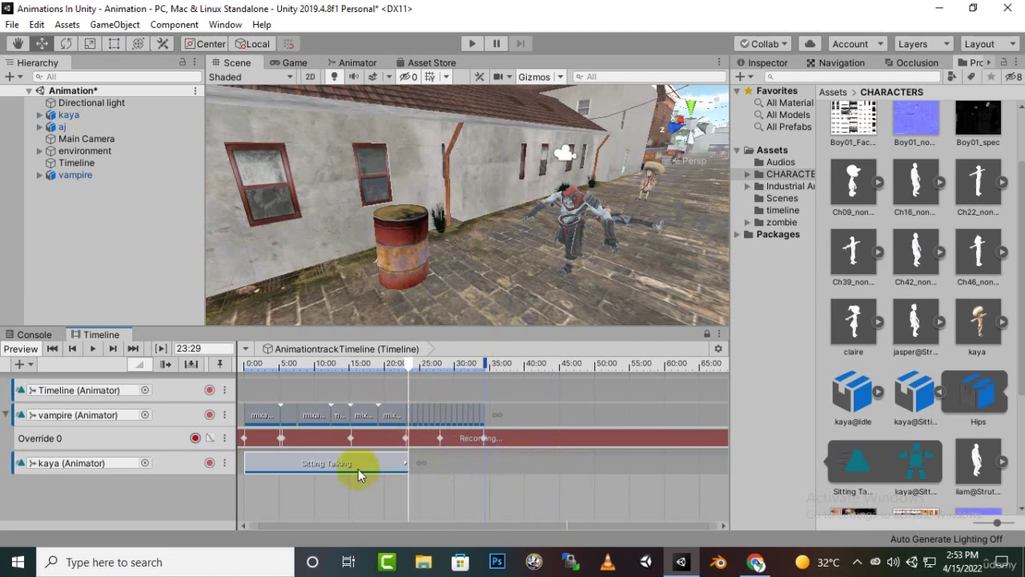
left_click(305, 463)
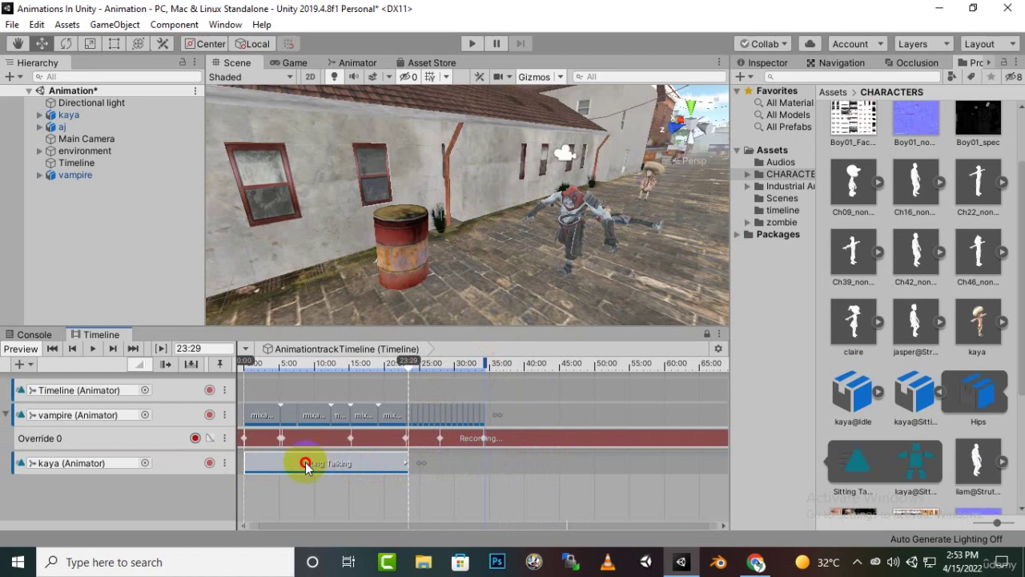
Switch recording from the vampire's override track to a new override track on kaya, with the playhead at 0:00.
right_click(175, 464)
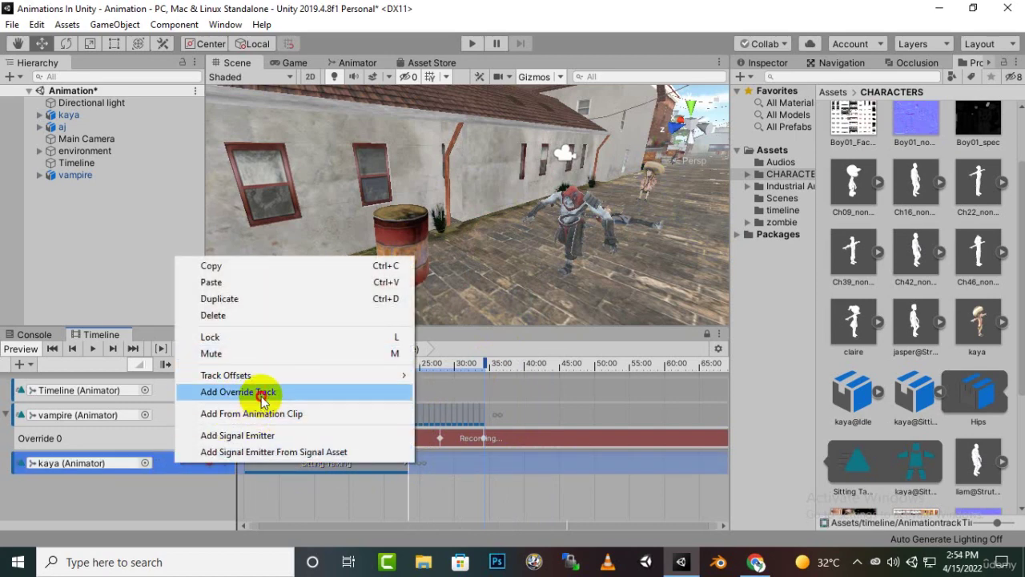
left_click(263, 399)
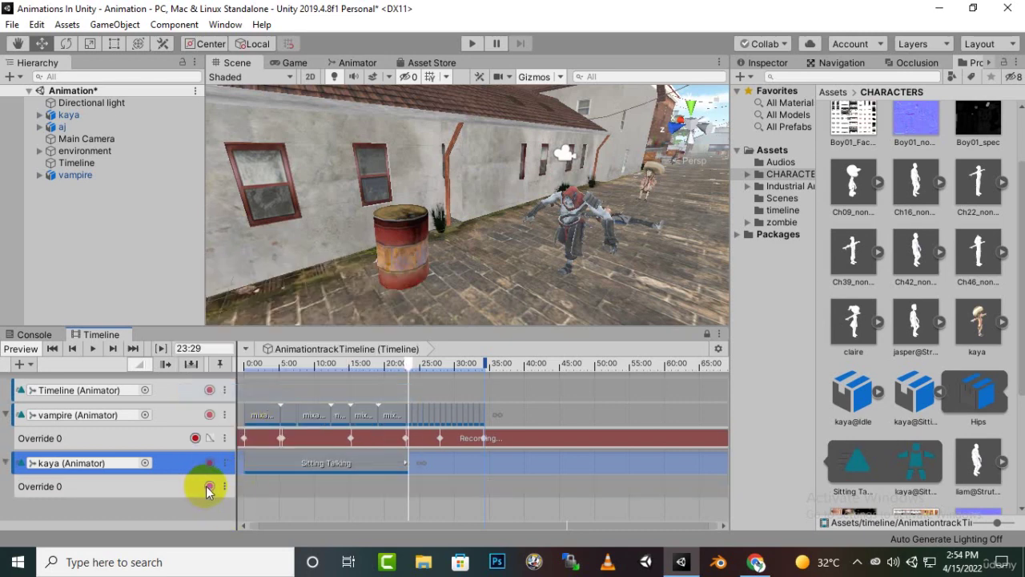
left_click(206, 487)
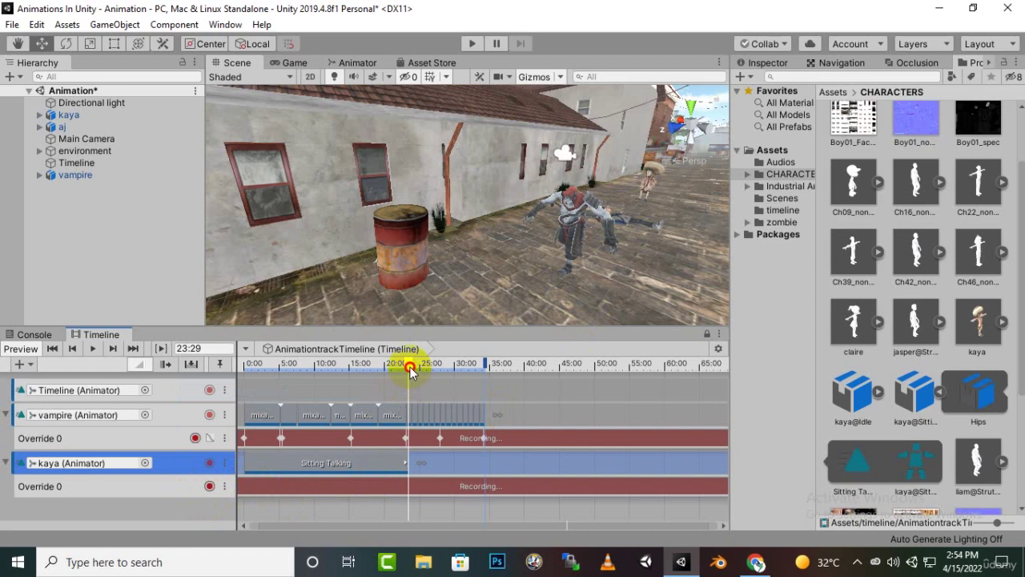
left_click_drag(410, 370, 196, 371)
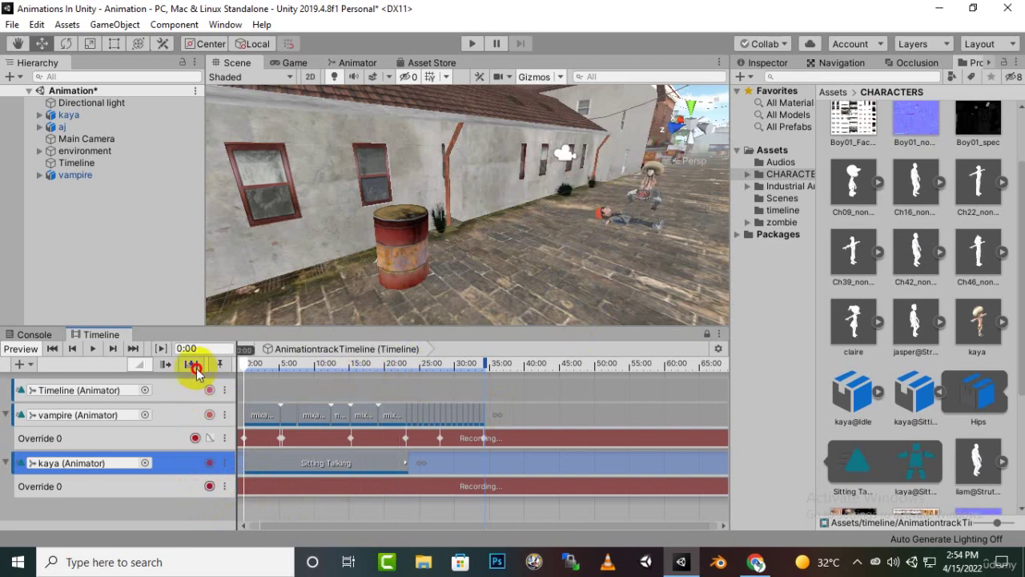
left_click(194, 438)
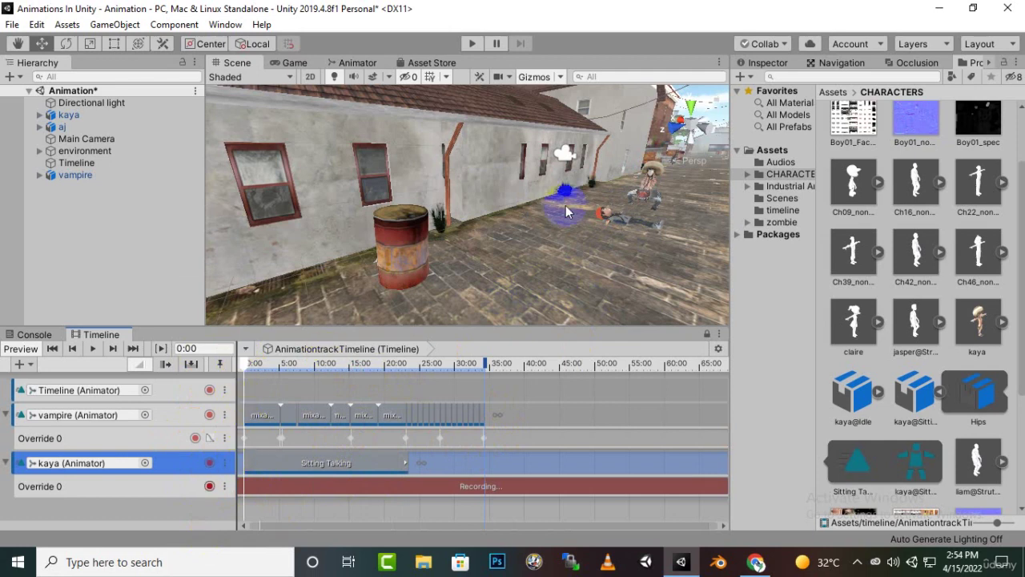
Move kaya along the street to just beside the drum, recording her position at 0:00.
left_click(78, 115)
key("f")
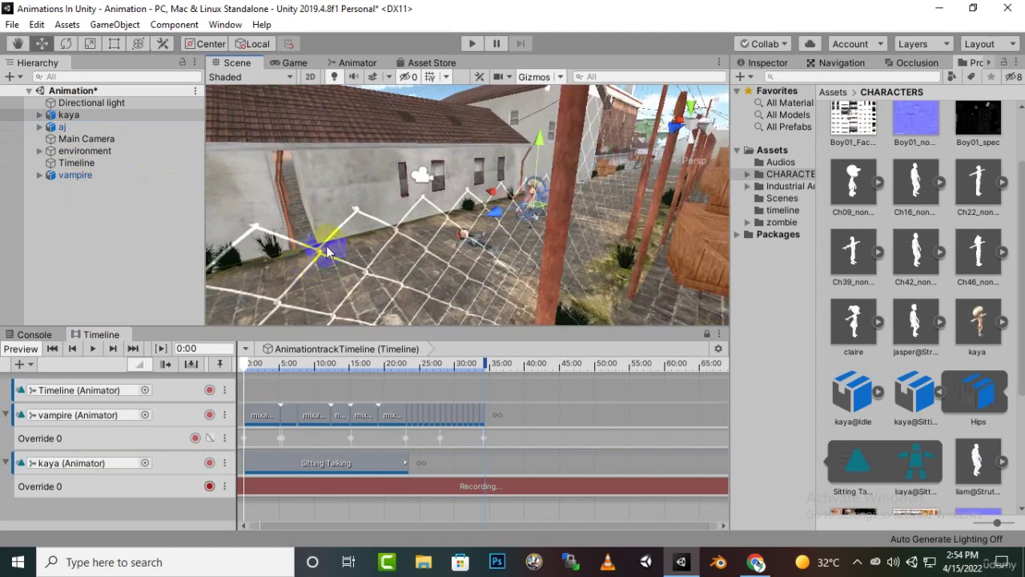
scroll(573, 214, "up", 2)
left_click_drag(535, 213, 459, 260)
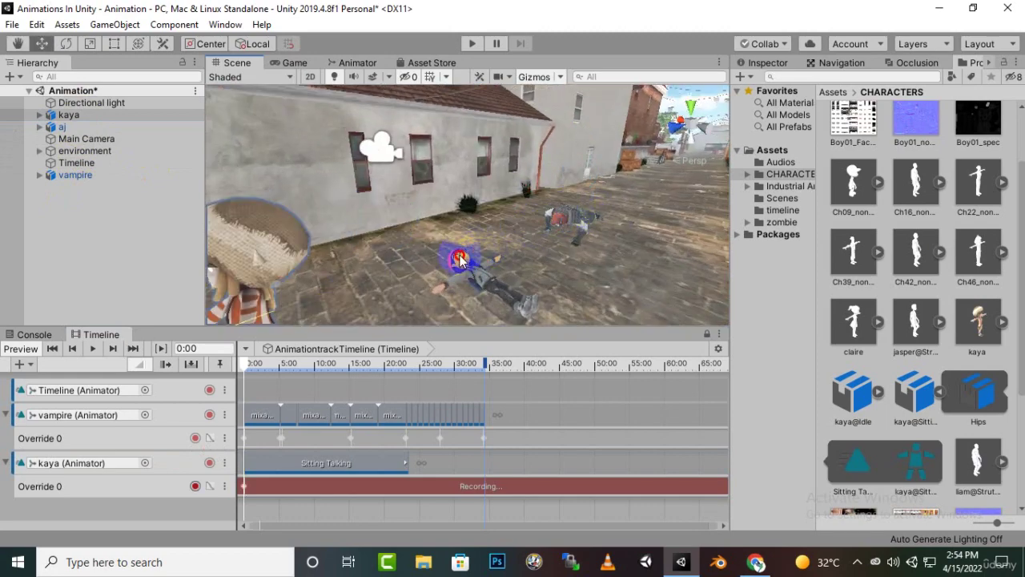
middle_click_drag(449, 256, 634, 250)
scroll(571, 222, "down", 3)
left_click_drag(536, 230, 422, 288)
scroll(439, 271, "down", 3)
mouse_move(439, 272)
middle_mouse_down()
mouse_move(503, 247)
mouse_move(525, 251)
mouse_move(451, 267)
middle_mouse_up()
Lower the drum beside kaya into the ground until only its upper part serves as a seat.
left_click(435, 232)
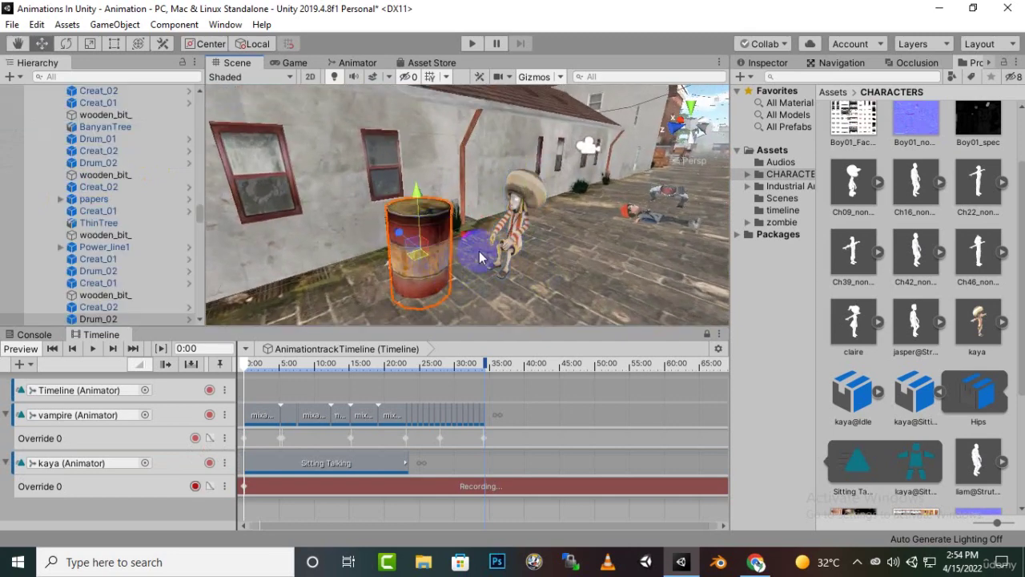
left_click(70, 43)
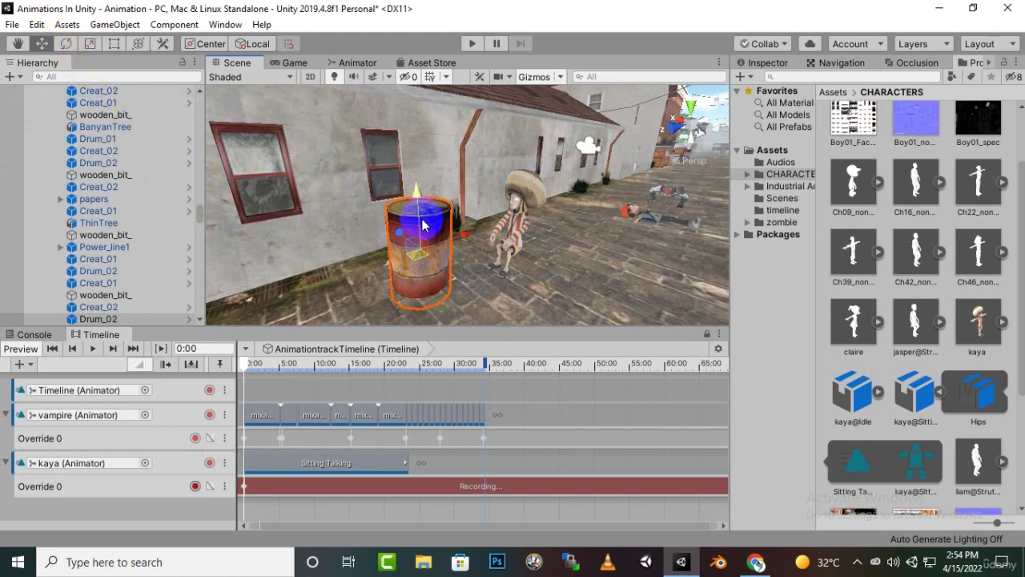
left_click_drag(421, 223, 422, 247)
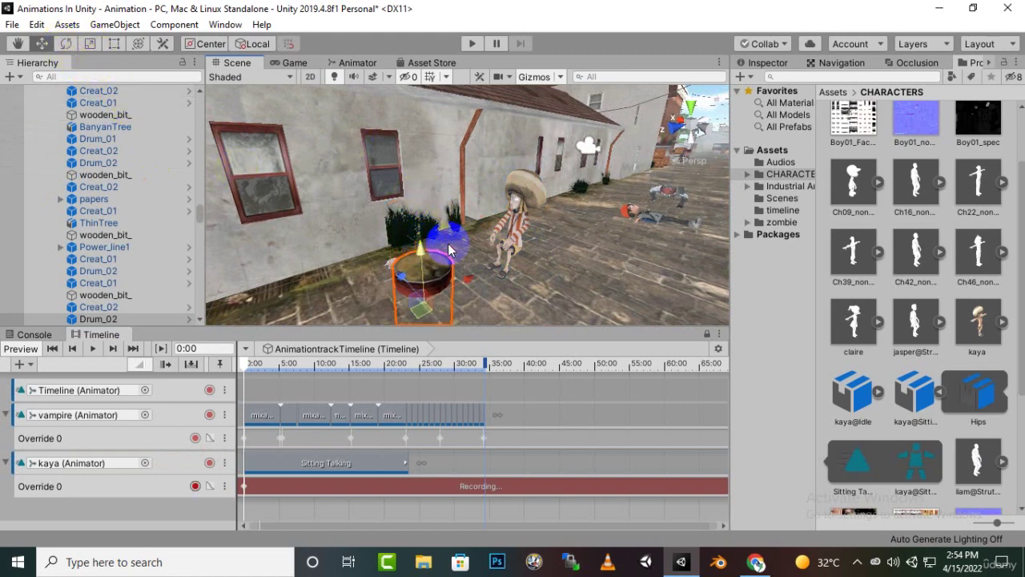
Move kaya onto the lowered drum and rotate her to face the street, away from the wall.
left_click(504, 232)
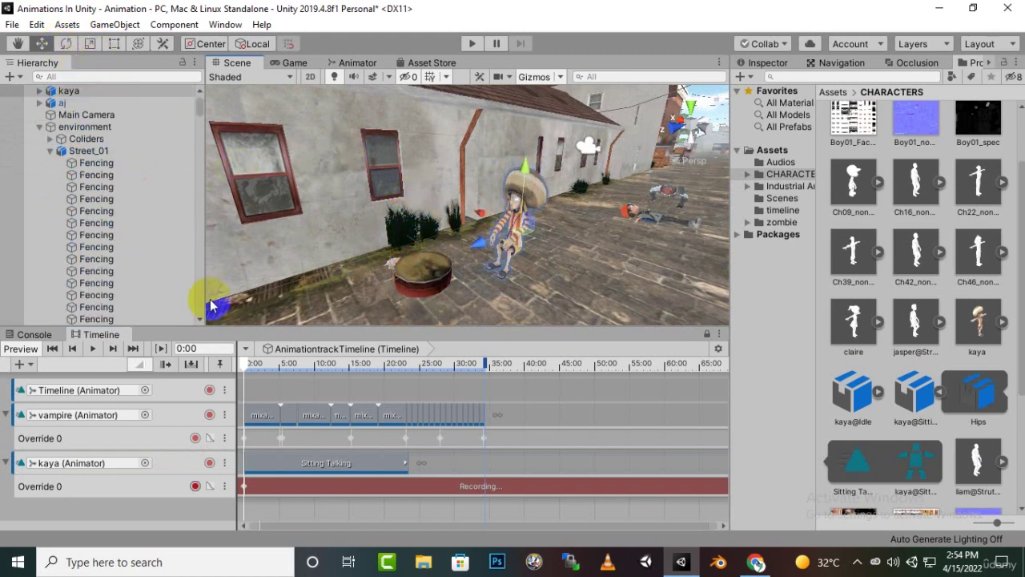
left_click(84, 92)
left_click_drag(479, 243, 404, 274)
left_click(68, 44)
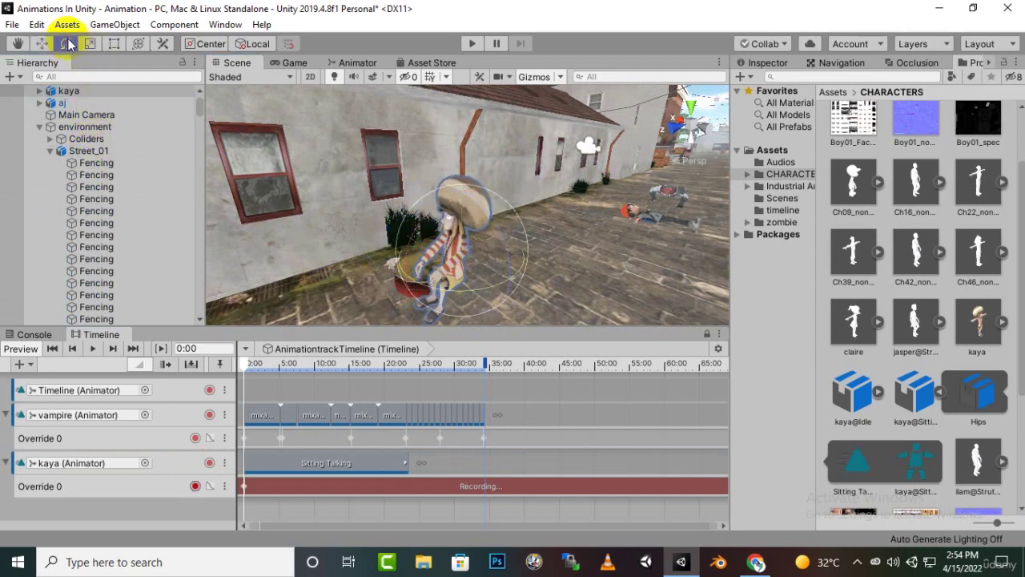
left_click_drag(490, 293, 705, 264)
left_click(42, 44)
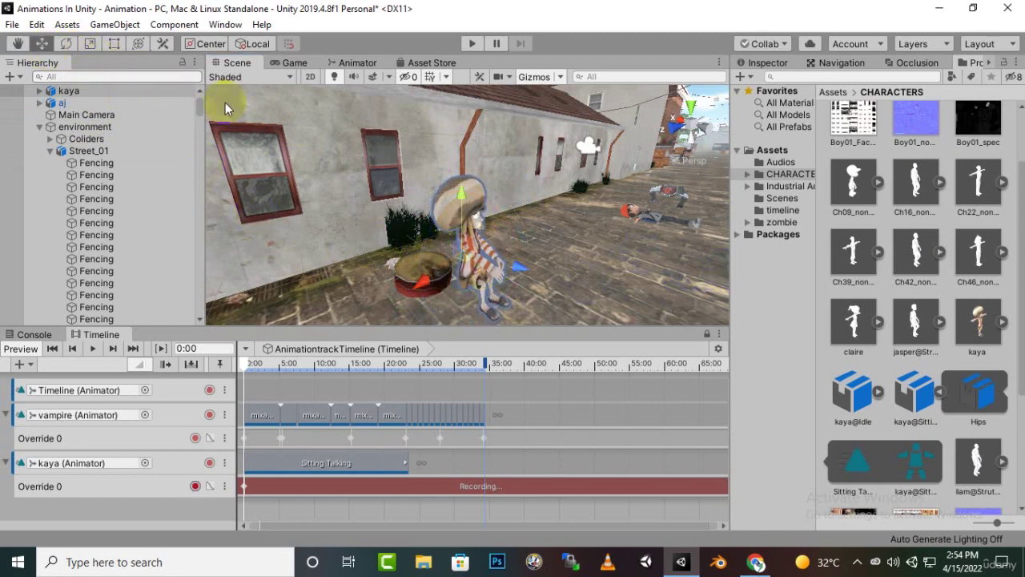
left_click_drag(522, 265, 484, 277)
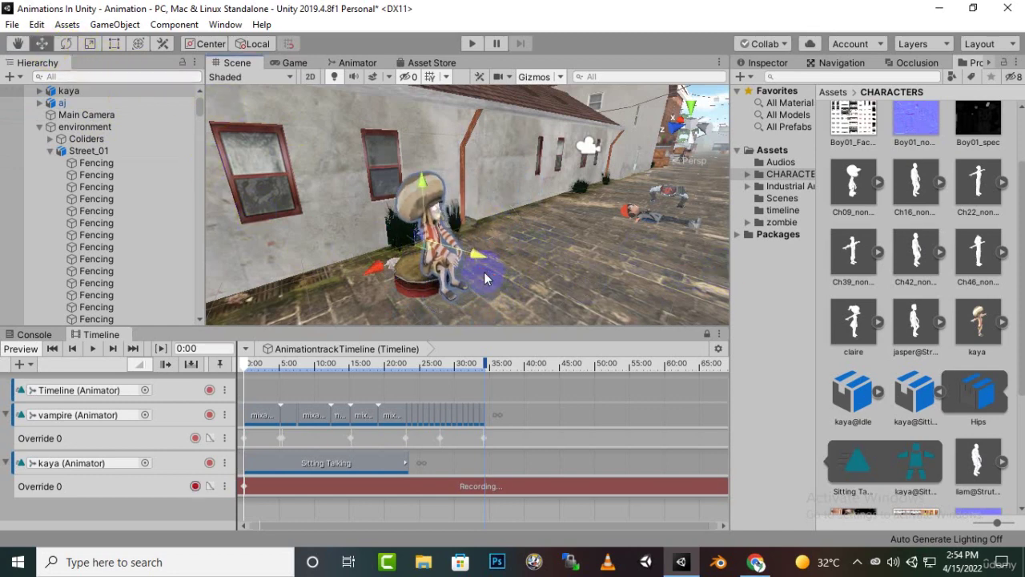
Lower kaya slightly and nudge her back to seat her on the drum's top.
middle_click_drag(484, 277, 542, 171)
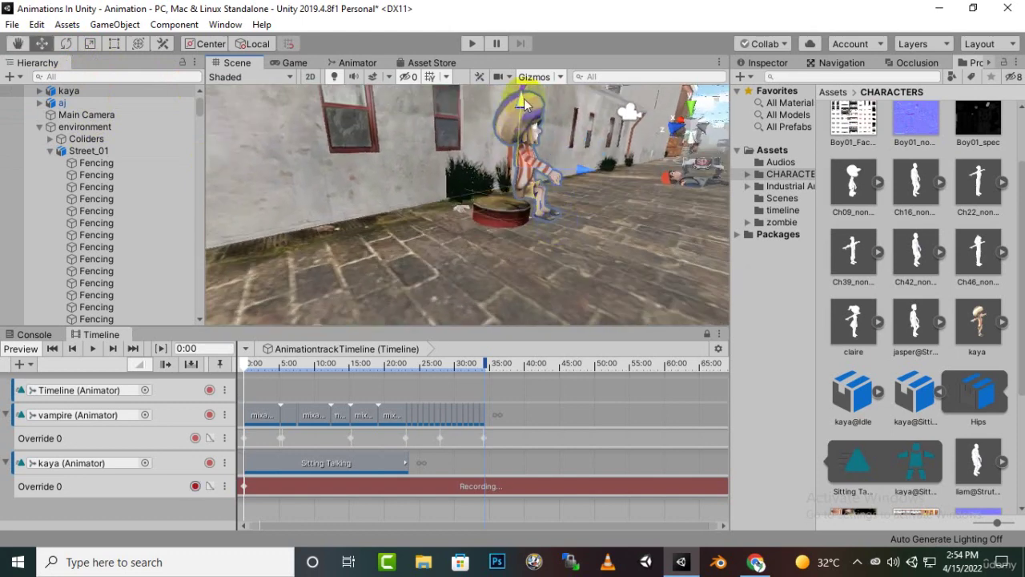
left_click_drag(522, 103, 528, 111)
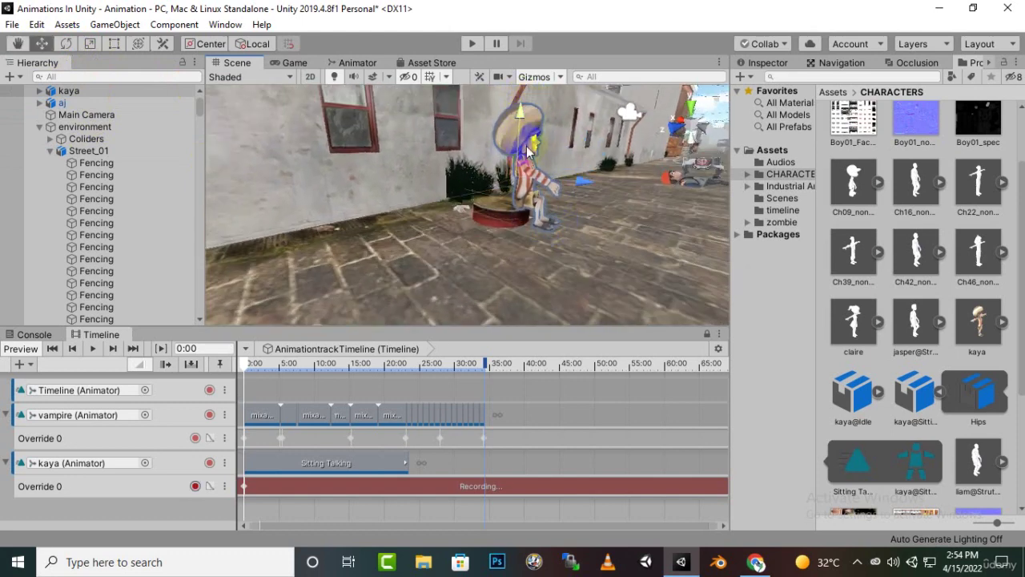
left_click_drag(578, 182, 573, 180)
middle_click_drag(529, 226, 529, 159)
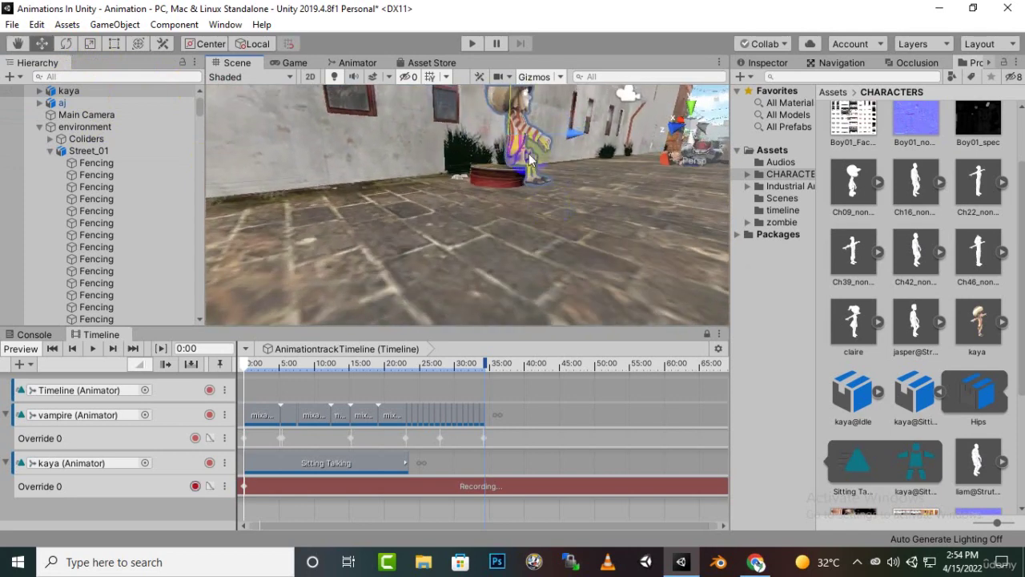
Reselect kaya and lower her a touch more so that she rests on the drum seat.
left_click(516, 108)
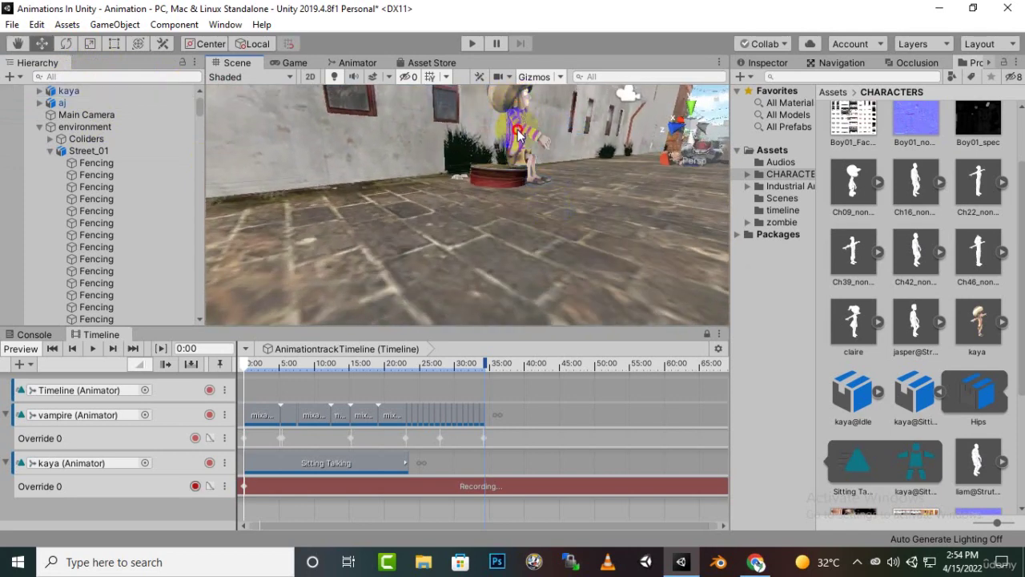
left_click(112, 95)
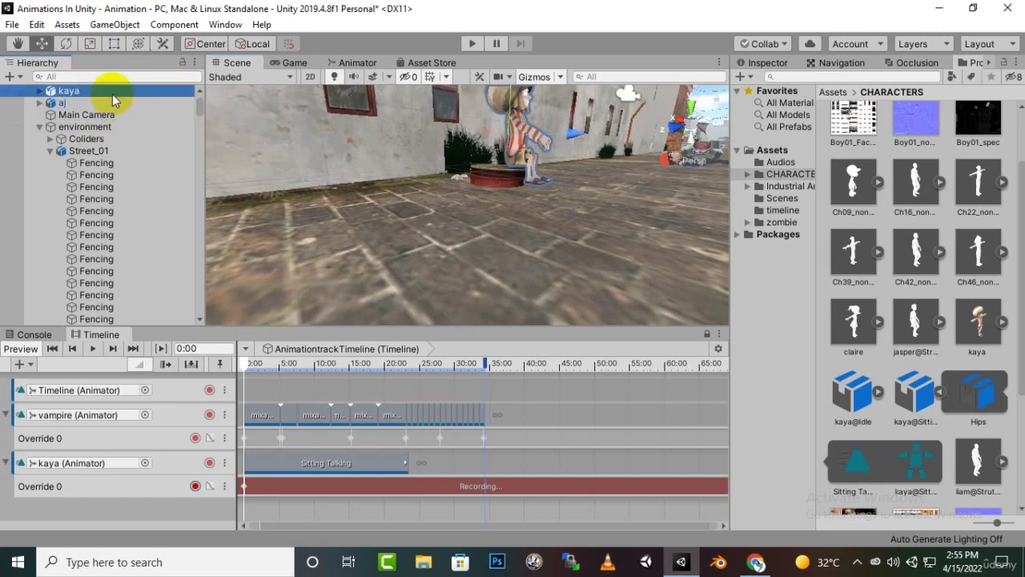
middle_click_drag(516, 103, 516, 171)
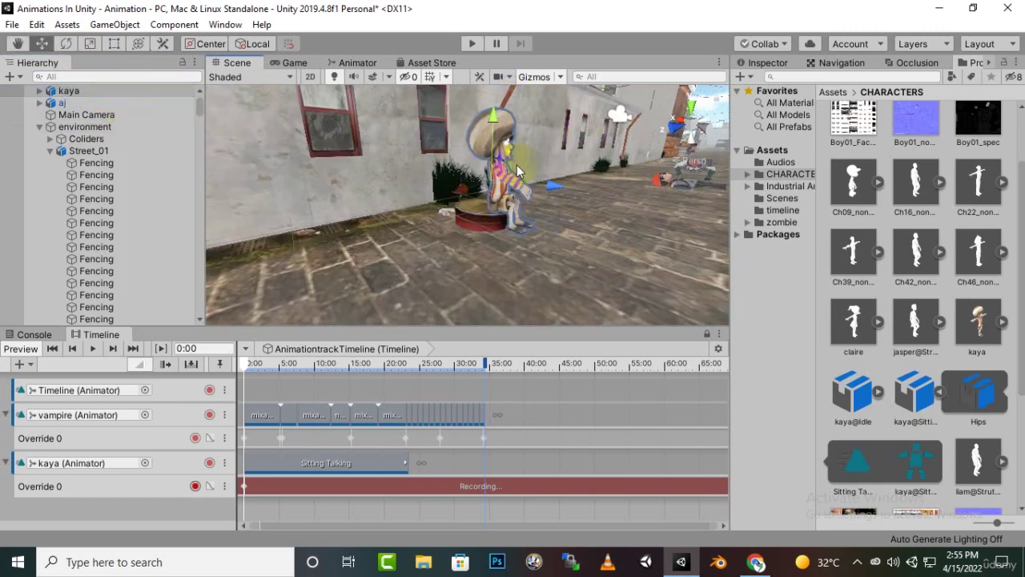
left_click_drag(497, 120, 504, 131)
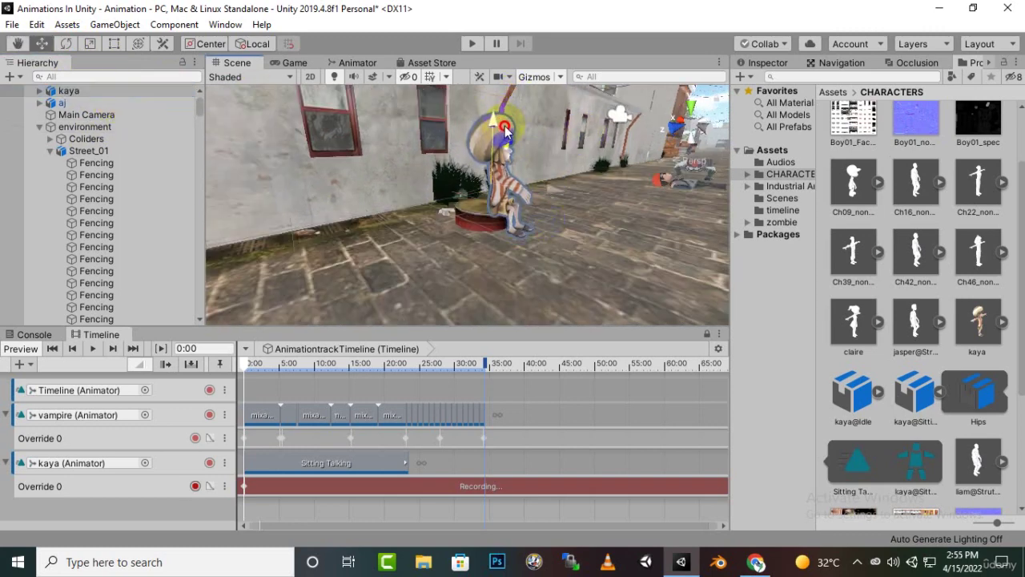
scroll(638, 268, "down", 3)
left_click_drag(637, 268, 558, 308, "alt")
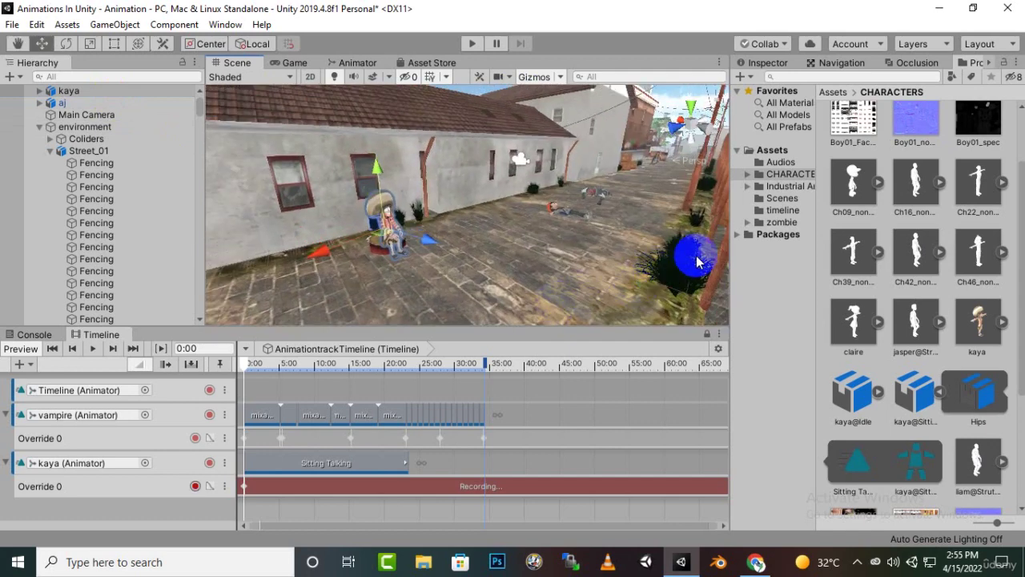
Move the playhead to 23:17, at the end of kaya's Sitting Talking clip, and open the zombie asset folder.
left_click_drag(245, 370, 408, 382)
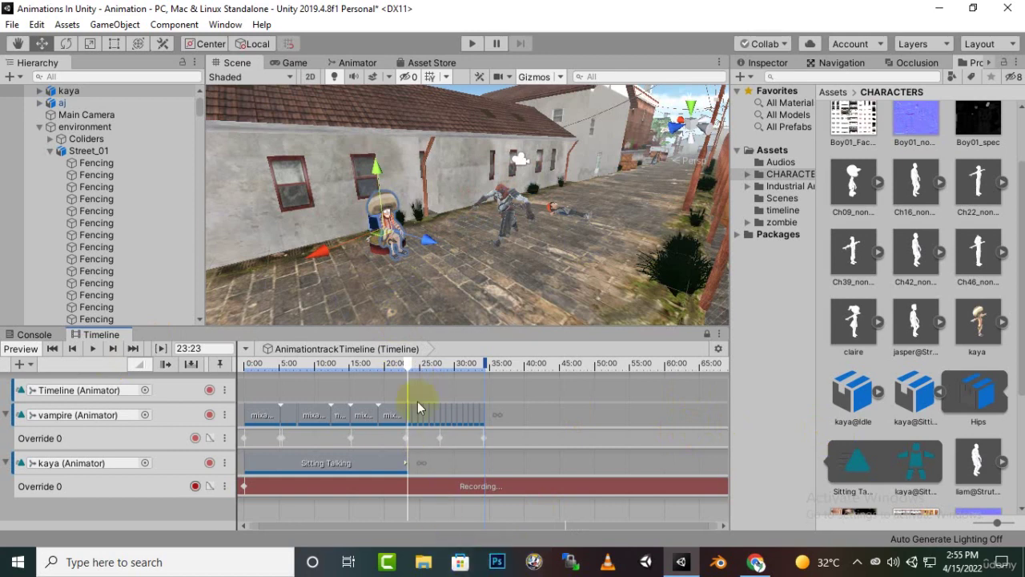
mouse_move(407, 364)
left_mouse_down()
mouse_move(393, 363)
mouse_move(409, 367)
left_mouse_up()
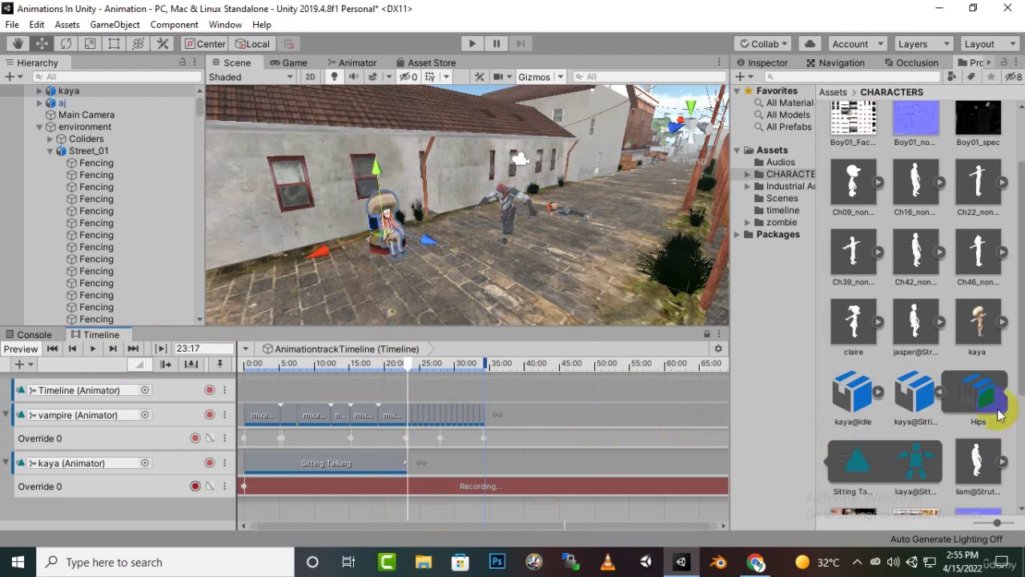
left_click(905, 93)
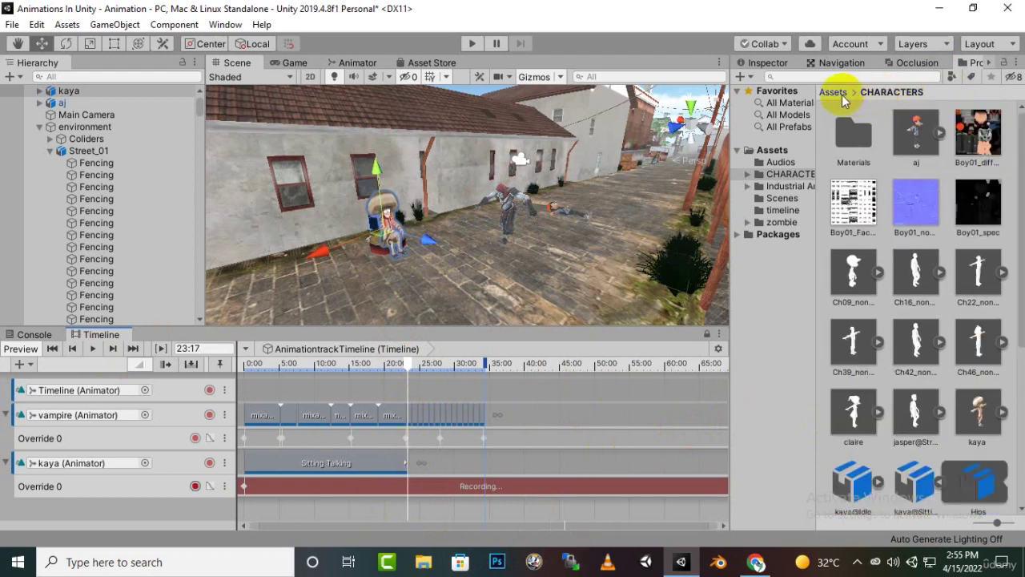
left_click(835, 93)
double_click(987, 222)
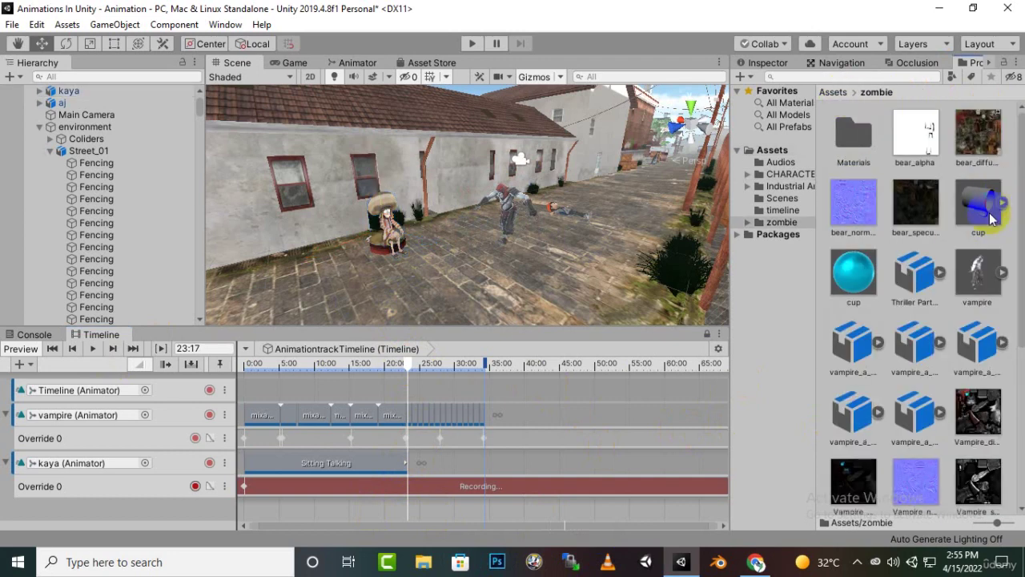
Add the mixamo.com clip of the second Zombie Sc... asset to kaya's track, directly behind her Sitting Talking clip.
scroll(989, 355, "down", 2)
scroll(991, 355, "down", 4)
left_click(941, 395)
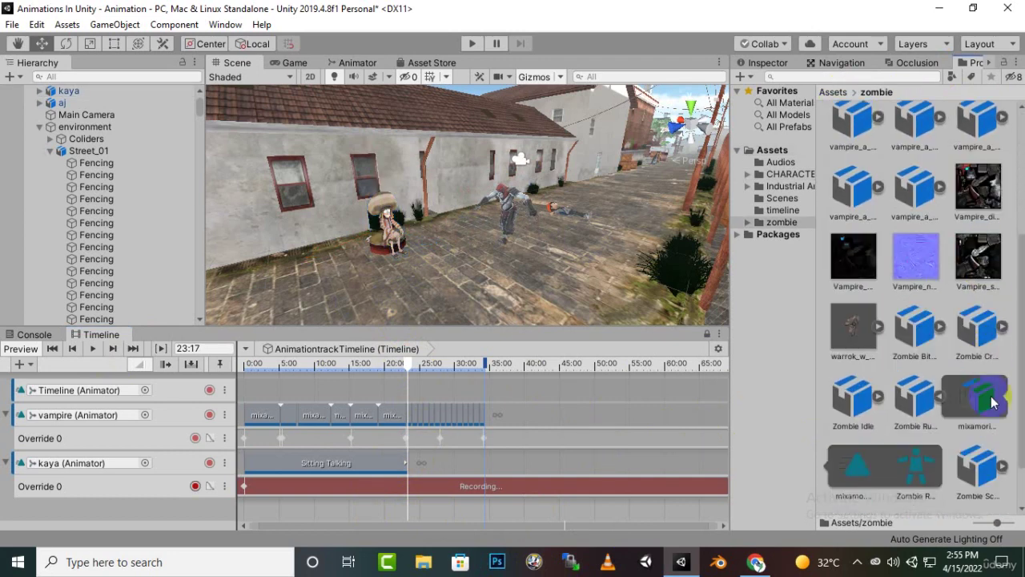
scroll(388, 249, "up", 3)
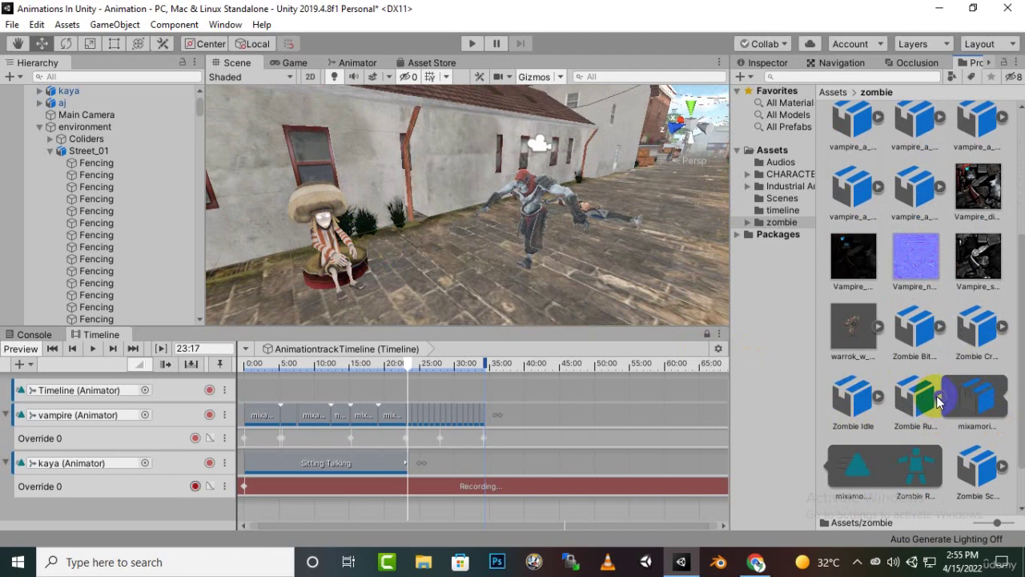
left_click(940, 396)
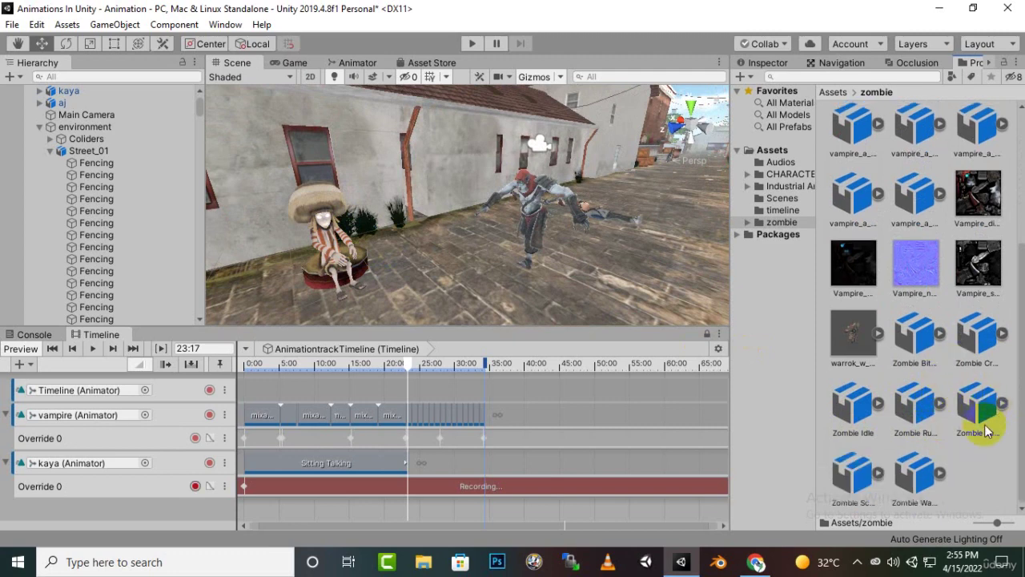
left_click(878, 477)
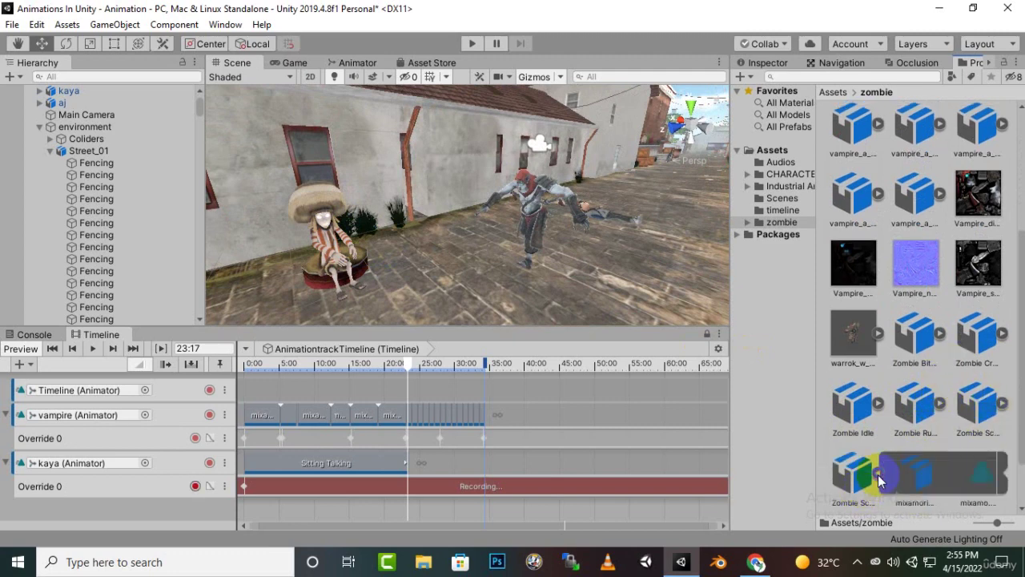
left_click_drag(979, 474, 416, 469)
Trim the end of kaya's Sitting Talking clip and shift her zombie clip earlier to start at frame 1354.
left_click(406, 375)
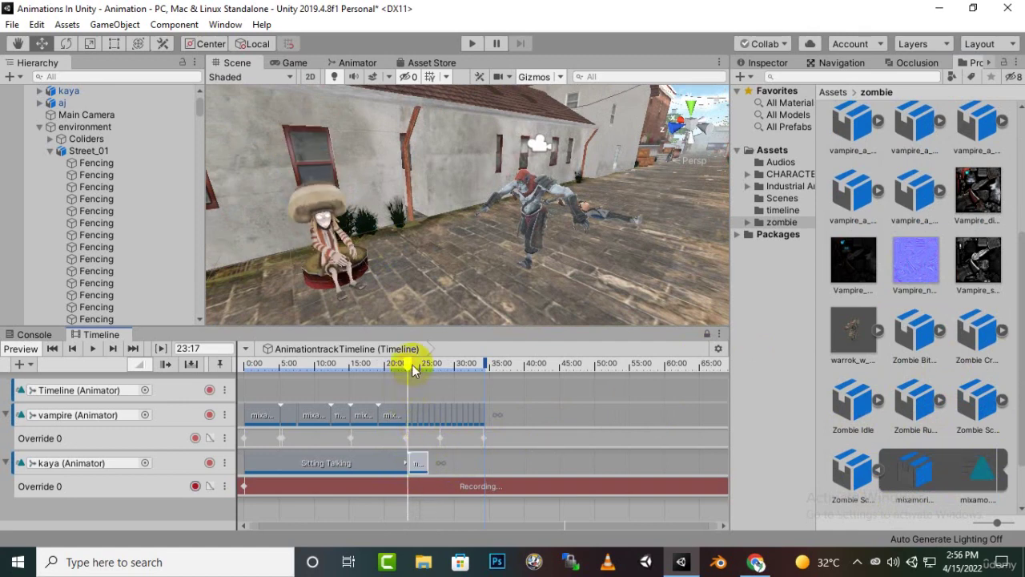
mouse_move(413, 369)
left_mouse_down()
mouse_move(432, 366)
mouse_move(396, 370)
mouse_move(417, 386)
left_mouse_up()
scroll(436, 493, "up", 3)
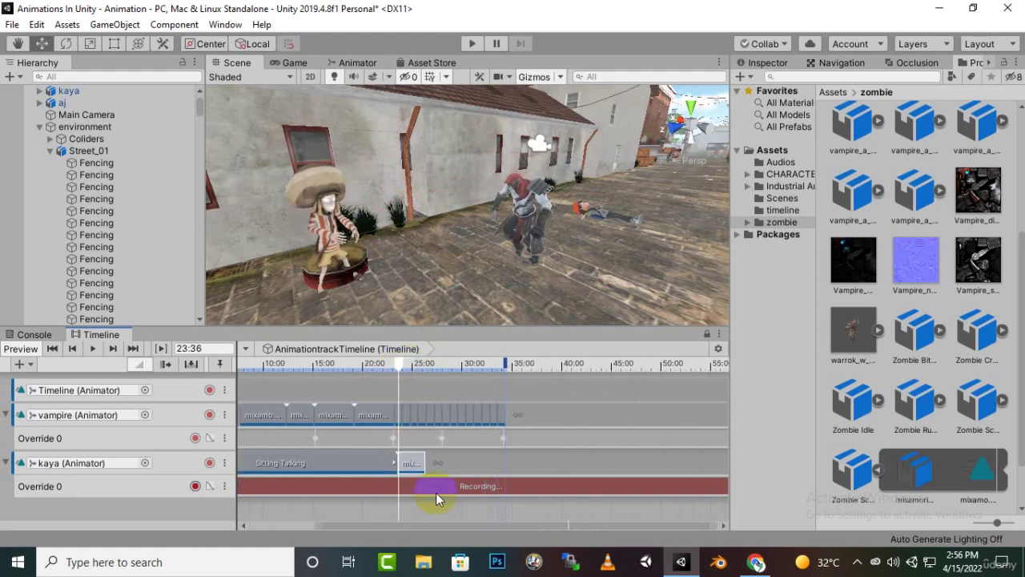
scroll(436, 493, "up", 3)
left_click(327, 464)
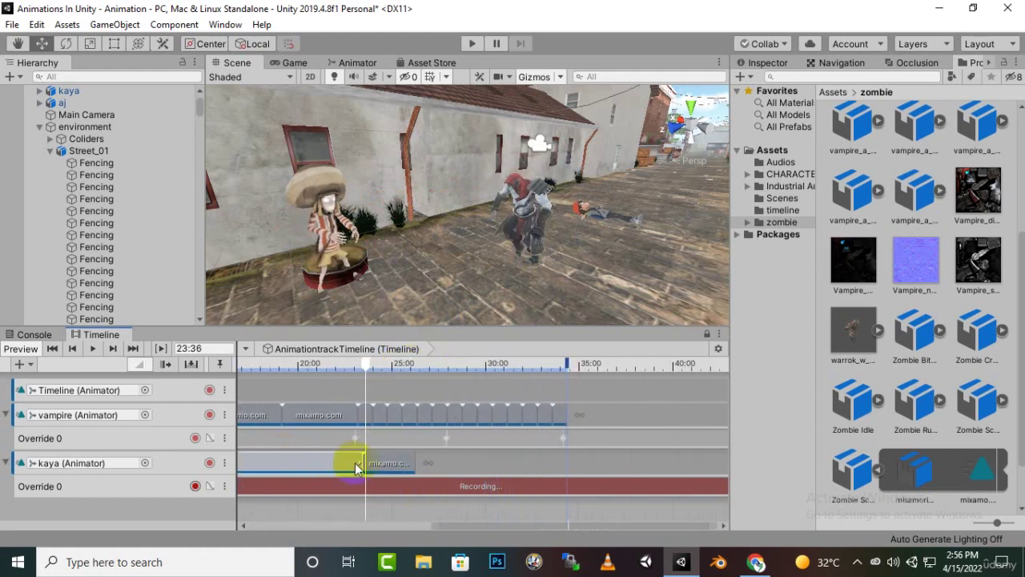
mouse_move(361, 461)
left_mouse_down()
mouse_move(345, 457)
mouse_move(356, 461)
left_mouse_up()
left_click(376, 465)
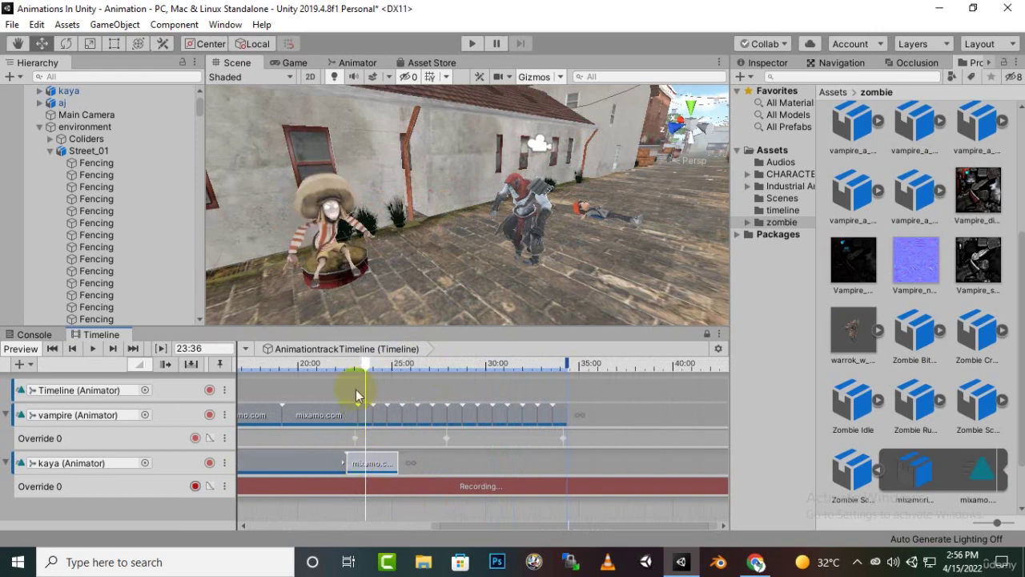
Record a keyframe for kaya at 22:40 with her position X set to 1.53.
left_click_drag(366, 368, 347, 387)
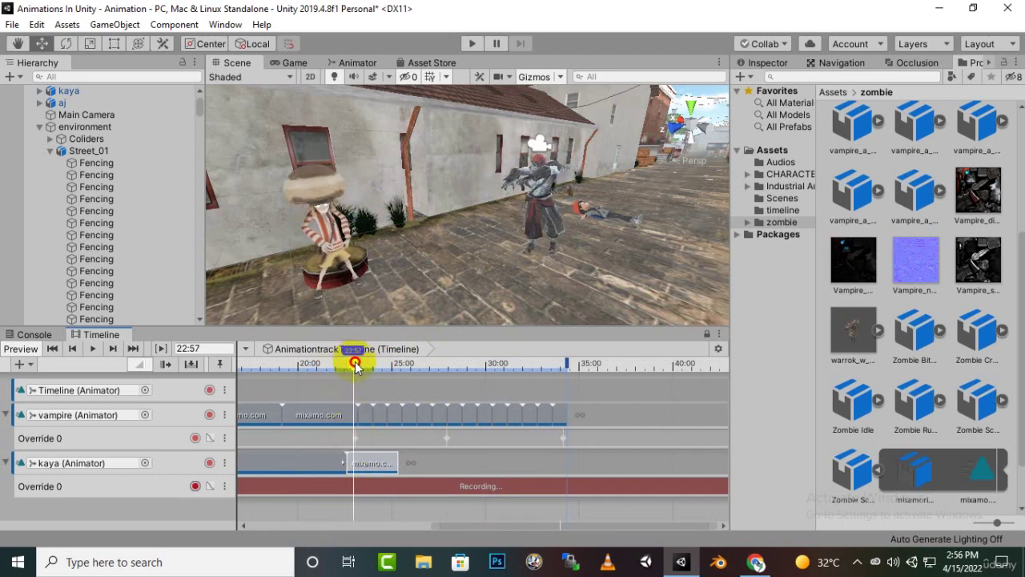
left_click_drag(355, 365, 348, 367)
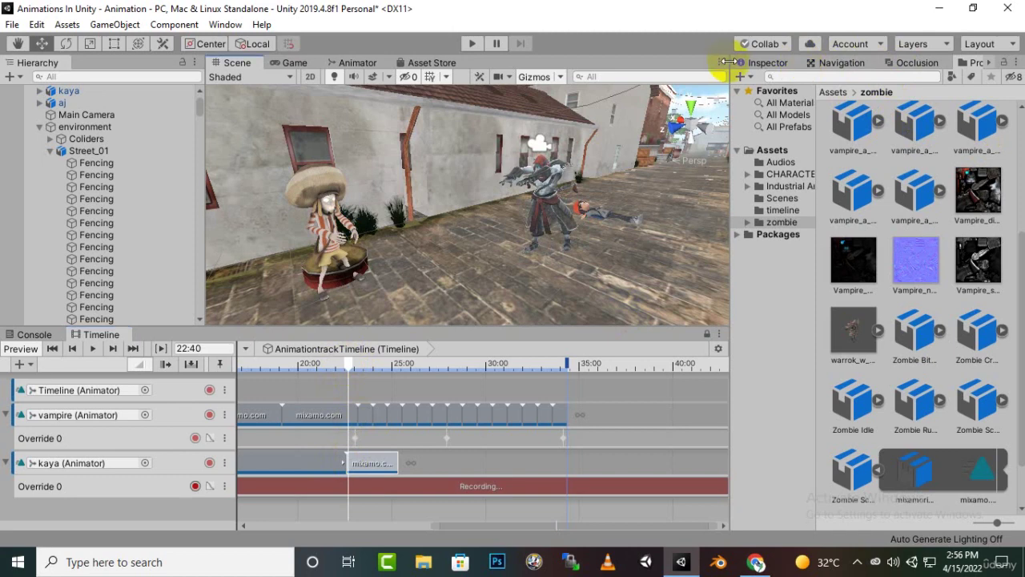
left_click(757, 63)
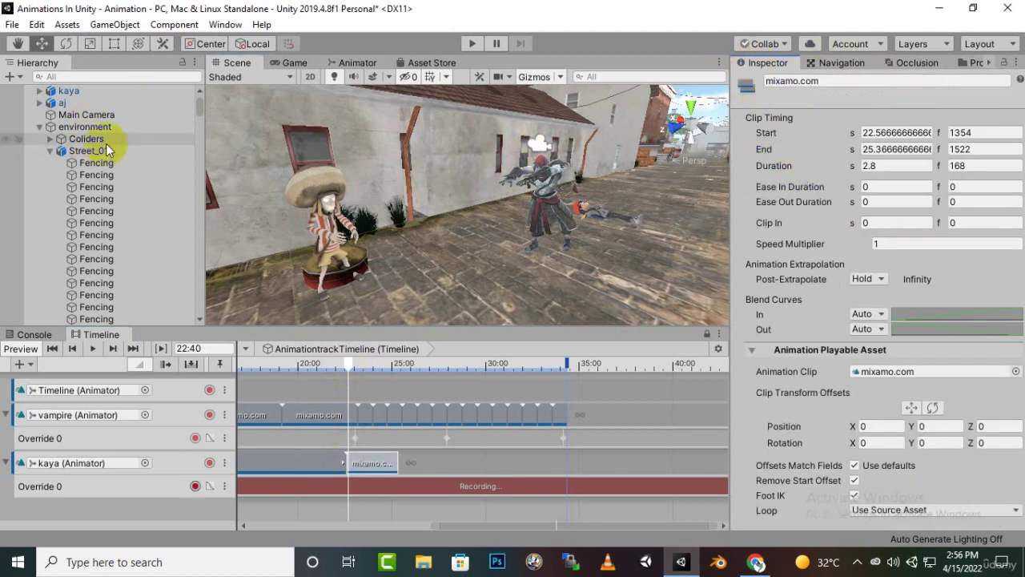
left_click(80, 92)
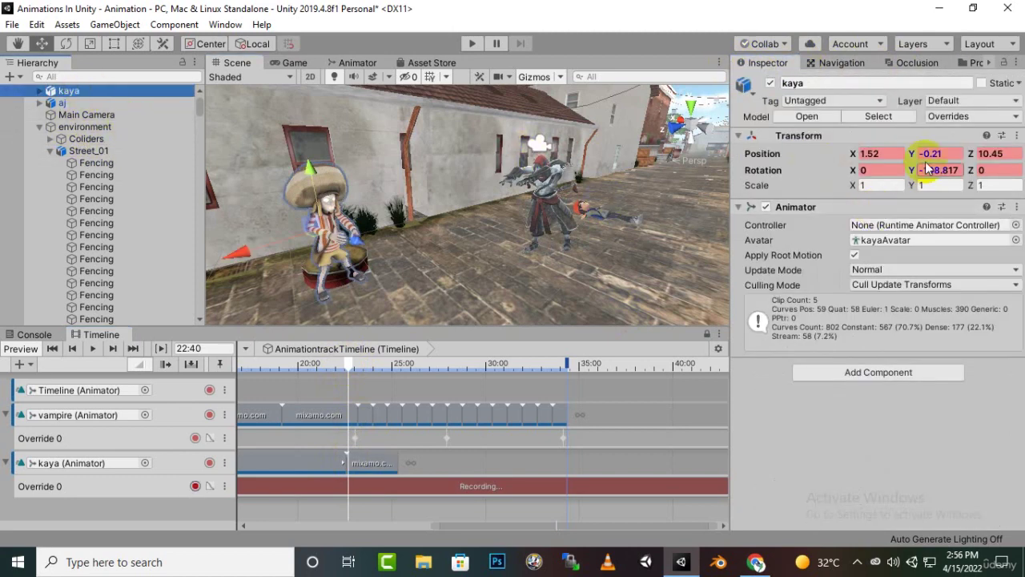
left_click(888, 155)
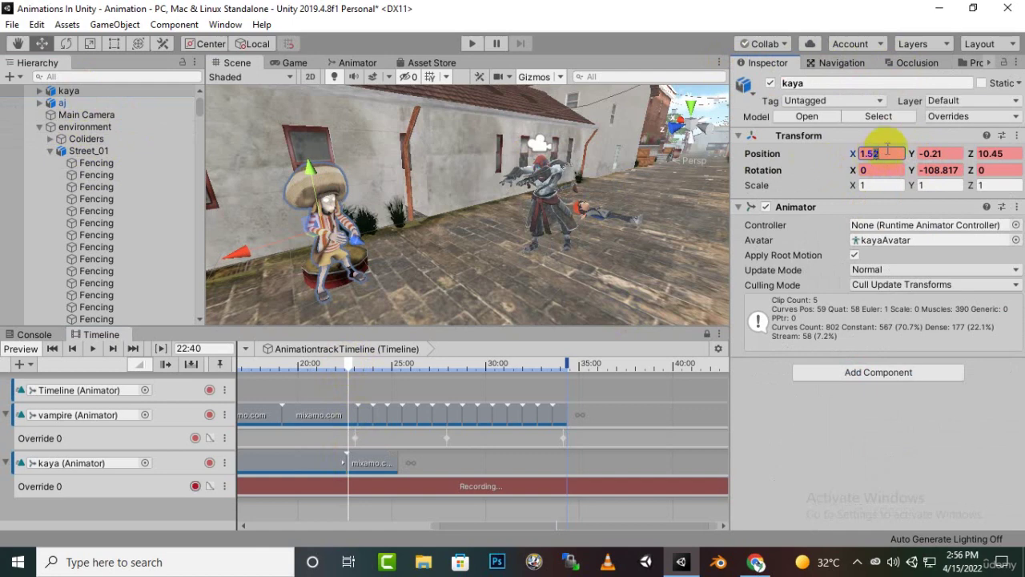
key("Return")
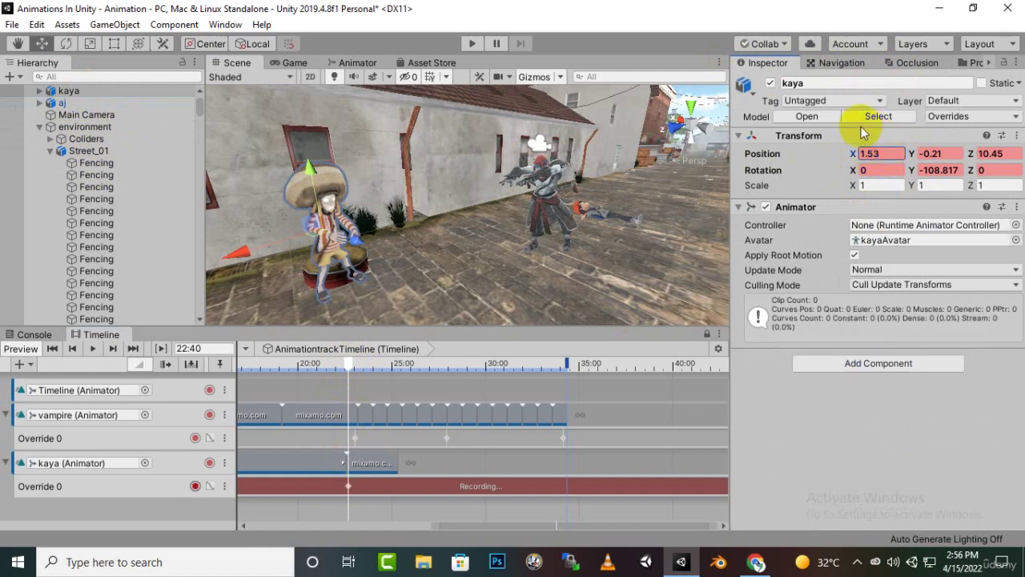
At 25:09, record kaya moved slightly away from the wall to about X 1.31 and rotated to about -89 degrees on Y.
left_click_drag(350, 368, 395, 379)
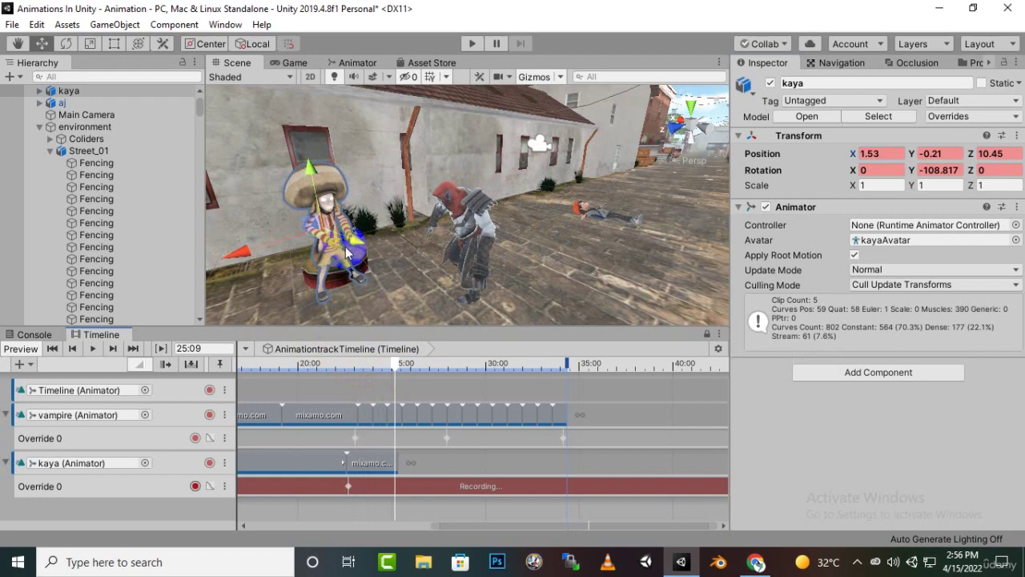
left_click_drag(346, 252, 374, 256)
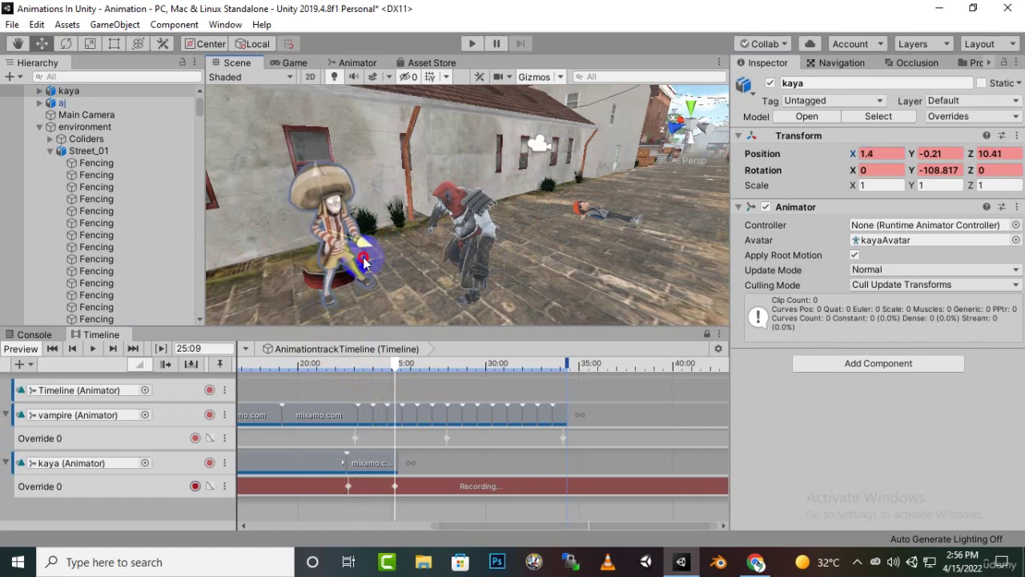
left_click(66, 43)
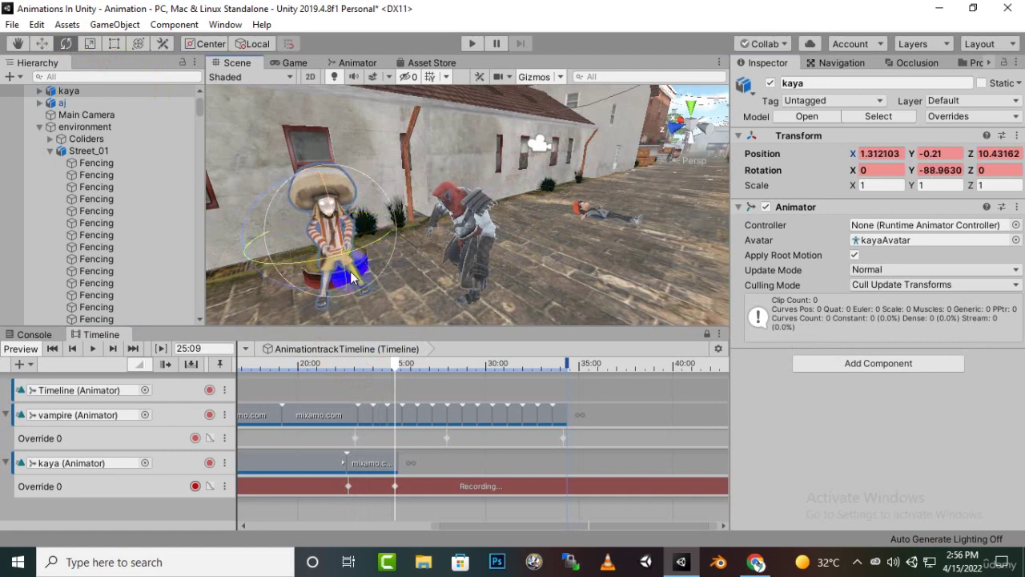
left_click(405, 377)
left_click_drag(387, 370, 398, 417)
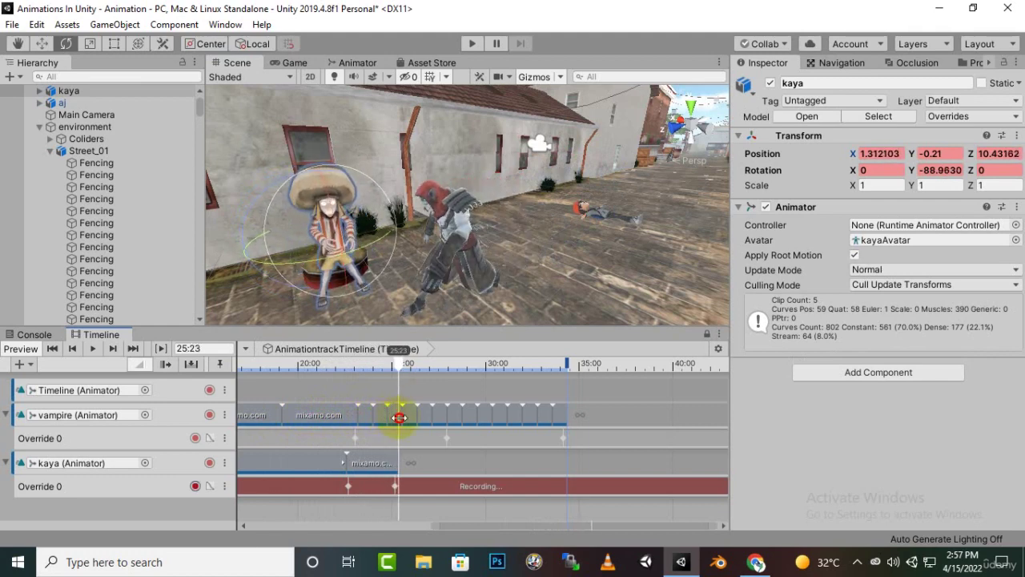
Add two copies of the mixamo.com clip from the Zombie Ru... asset to kaya's track, directly behind her first zombie clip.
left_click(976, 63)
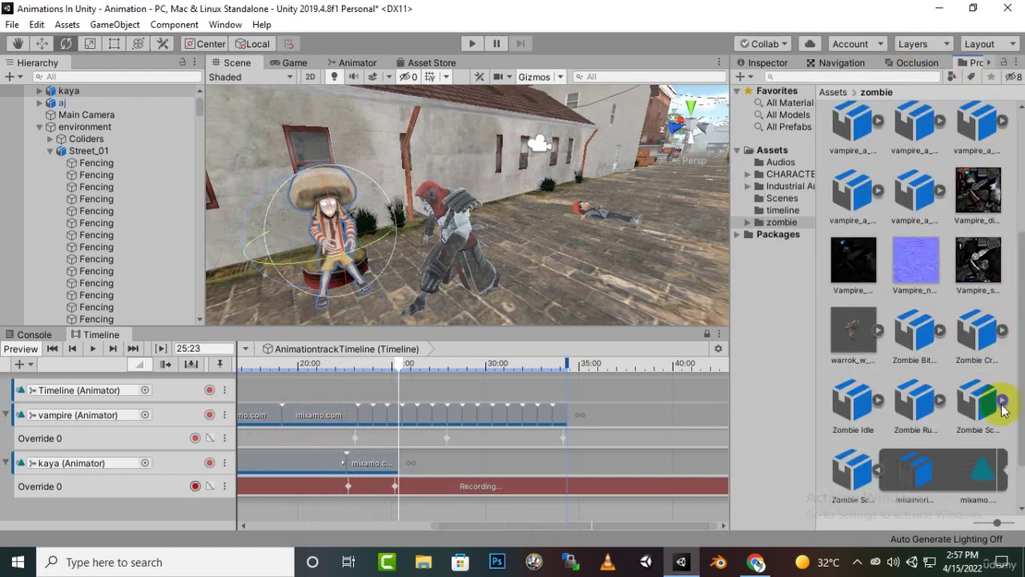
scroll(895, 337, "down", 2)
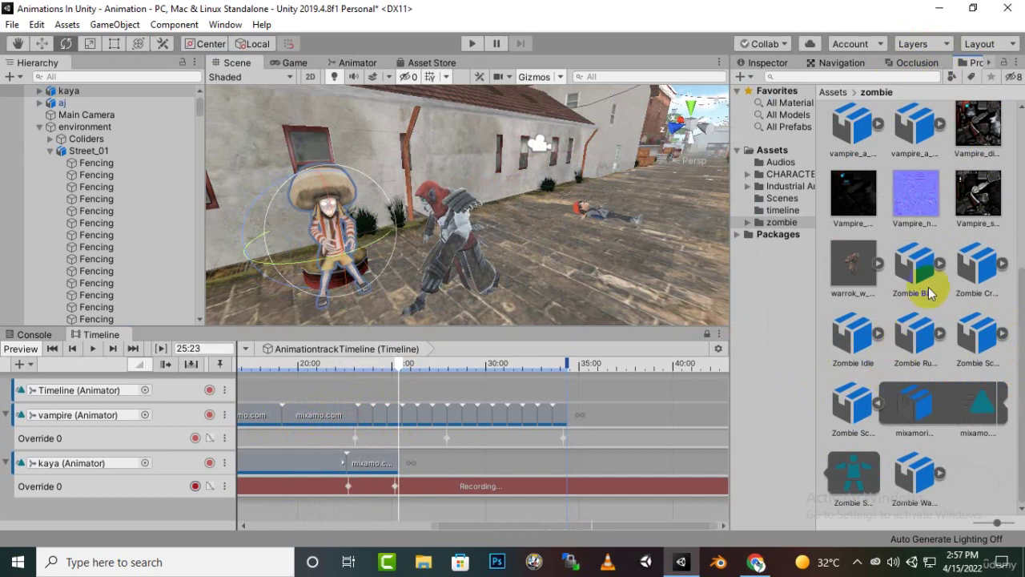
scroll(938, 265, "up", 2)
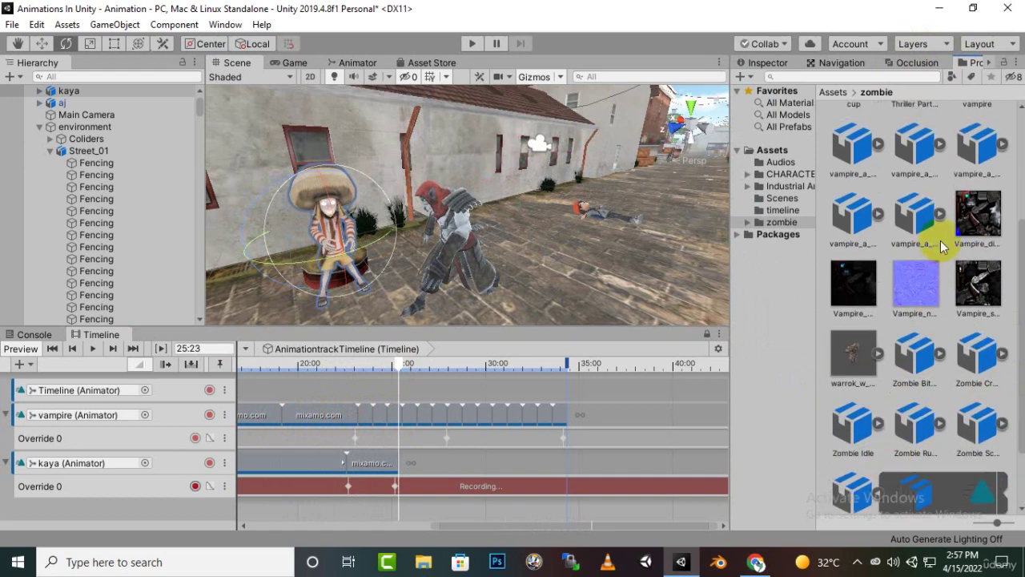
scroll(935, 259, "down", 2)
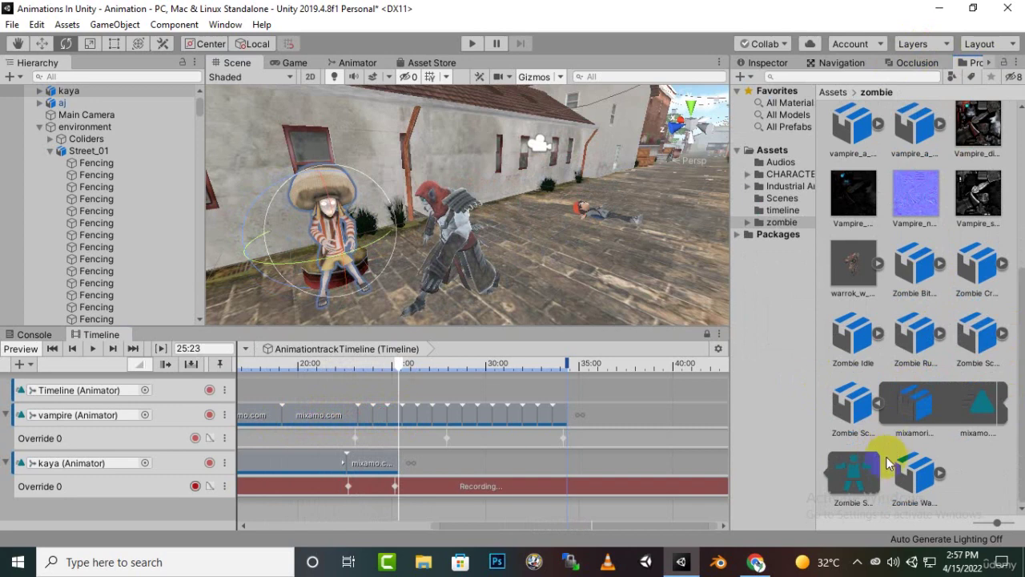
left_click(939, 332)
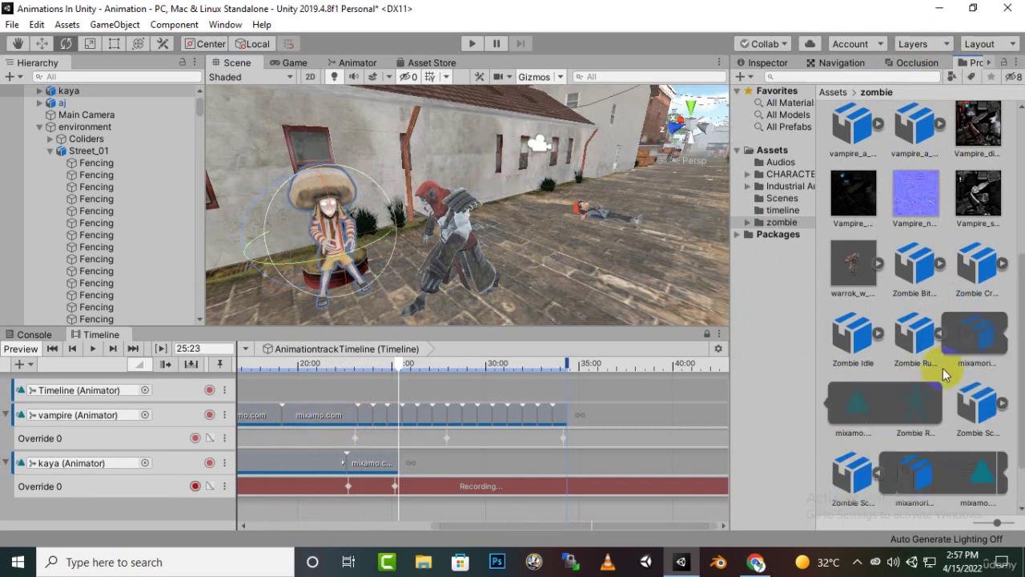
left_click_drag(856, 404, 406, 473)
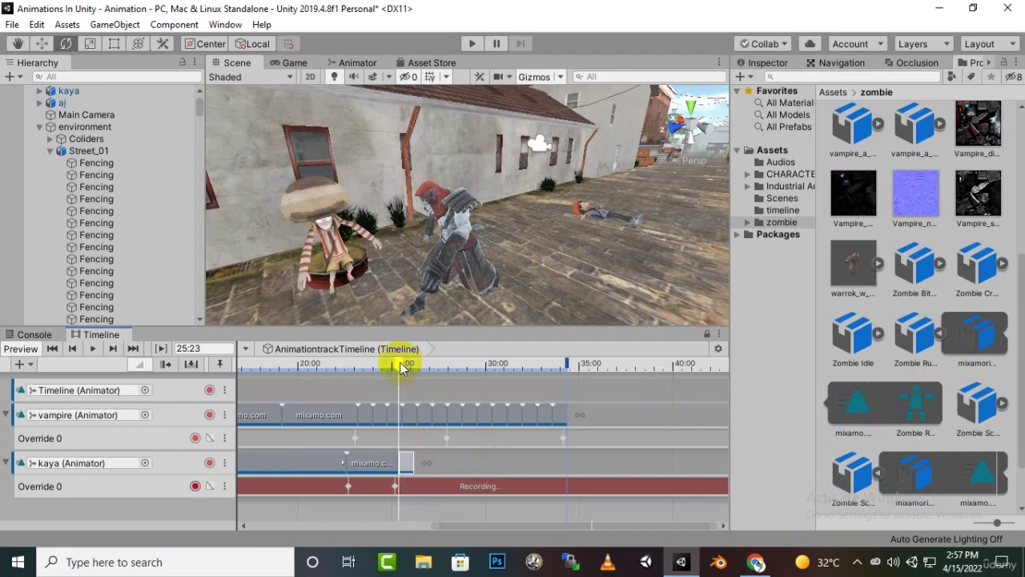
mouse_move(400, 366)
left_mouse_down()
mouse_move(418, 366)
mouse_move(400, 370)
left_mouse_up()
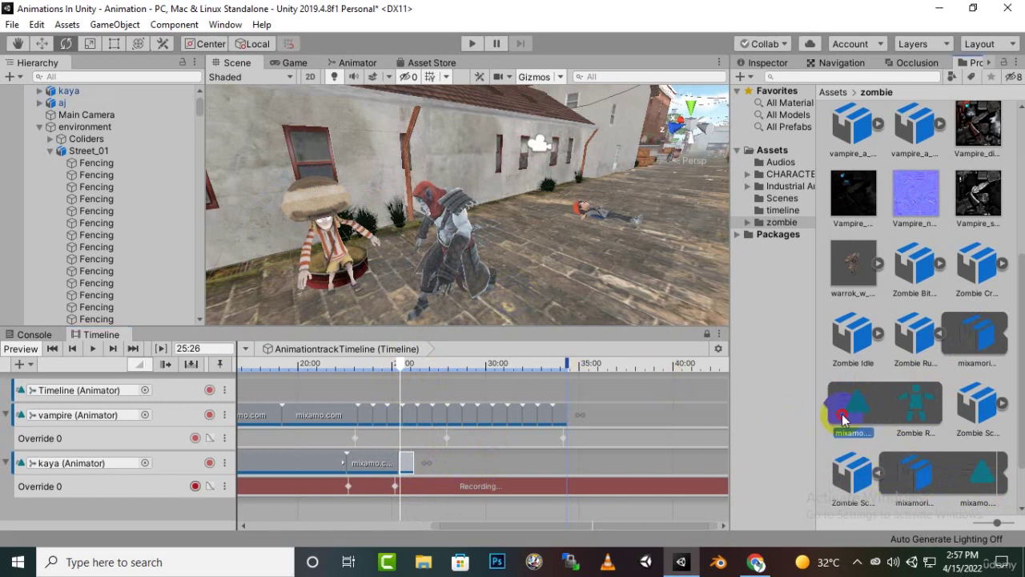
left_click_drag(843, 418, 423, 464)
left_click_drag(857, 416, 438, 469)
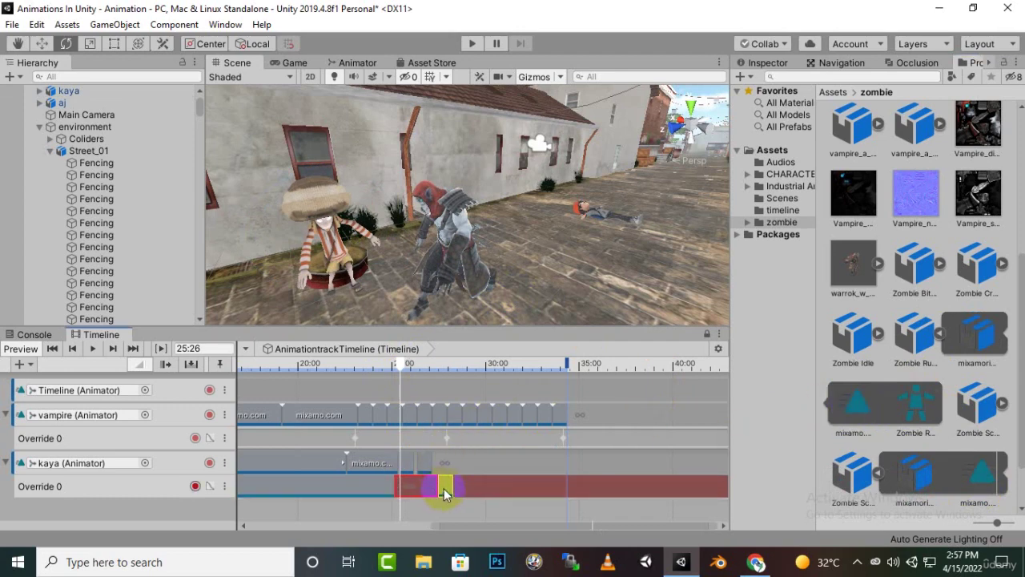
key("ctrl+z")
left_click_drag(851, 420, 445, 465)
key("ctrl+z")
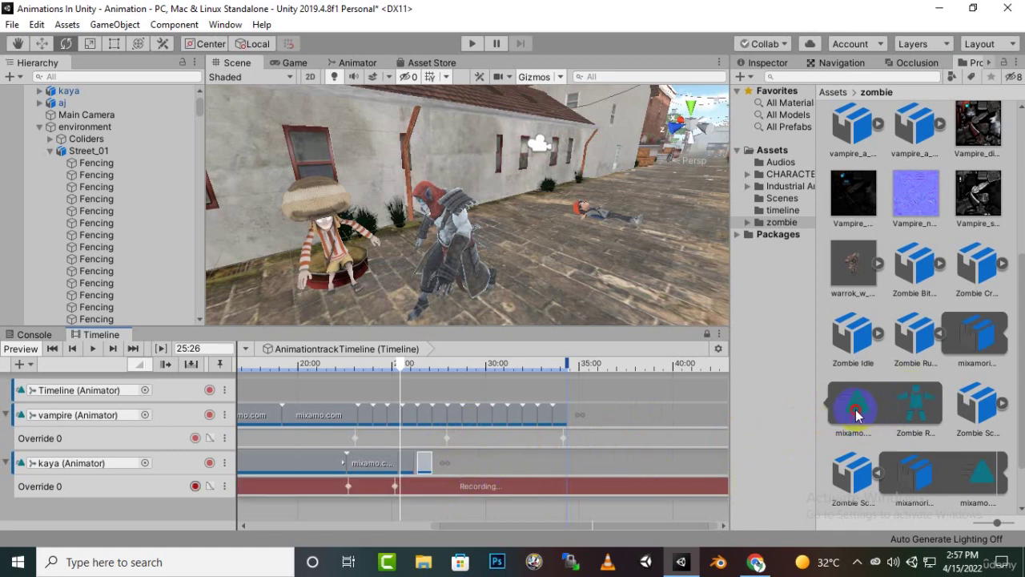
Append more copies of the Zombie Ru... mixamo.com clip to kaya's track until it ends level with the vampire's last clip.
left_click_drag(852, 407, 441, 463)
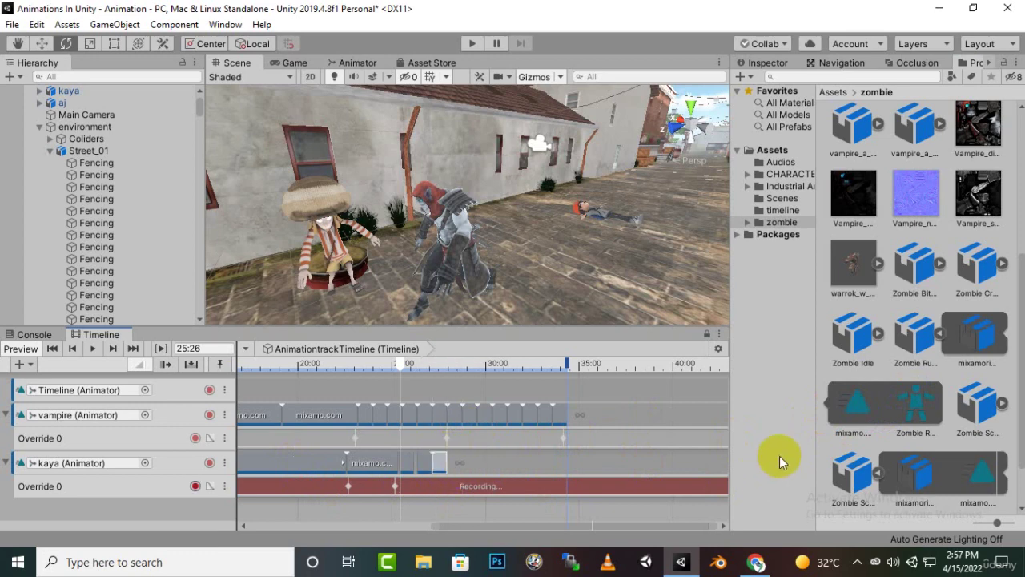
left_click_drag(843, 414, 454, 463)
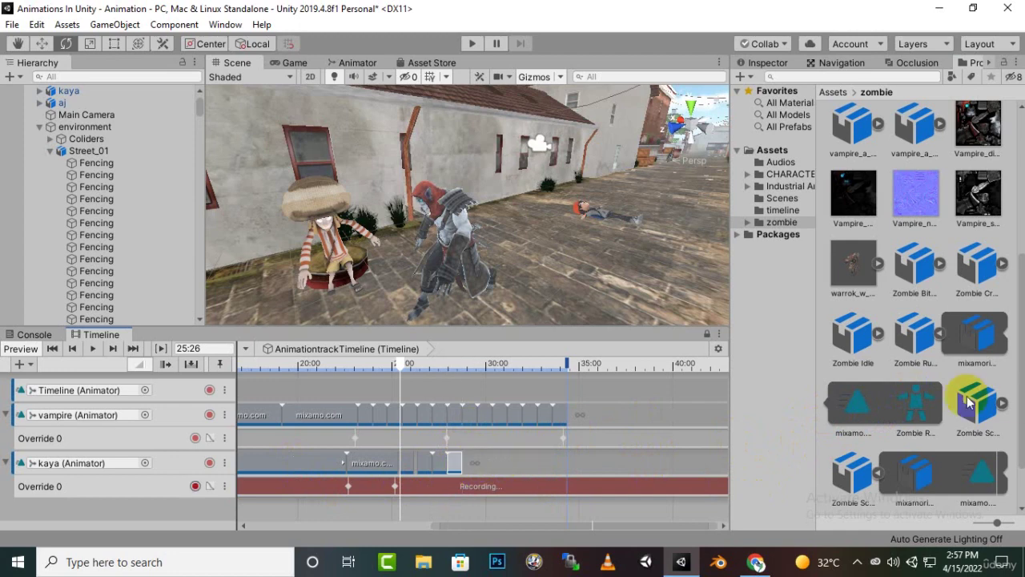
left_click_drag(863, 408, 500, 466)
left_click_drag(866, 409, 514, 467)
left_click_drag(866, 417, 545, 464)
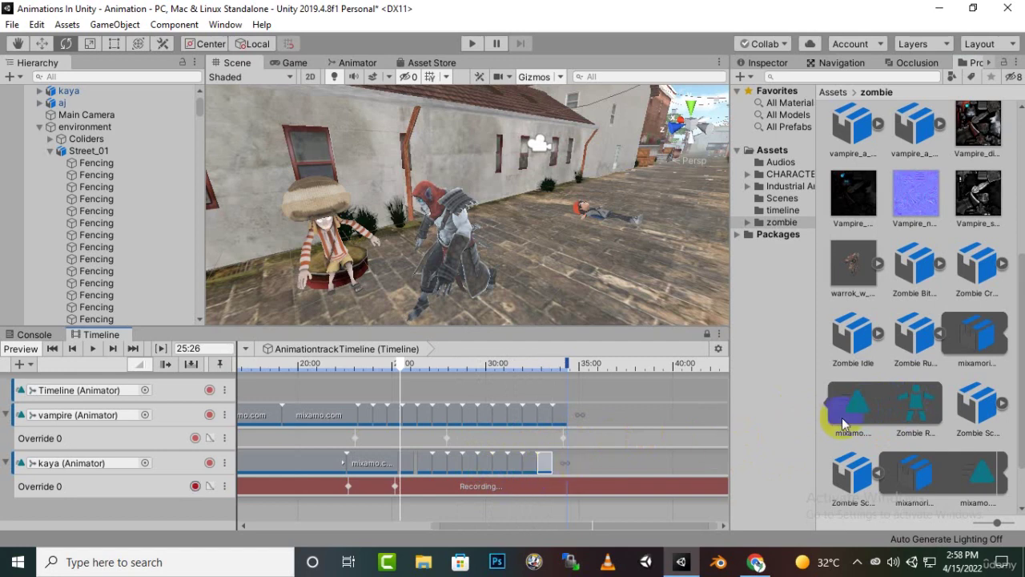
mouse_move(841, 417)
left_mouse_down()
mouse_move(558, 464)
mouse_move(579, 472)
mouse_move(554, 466)
left_mouse_up()
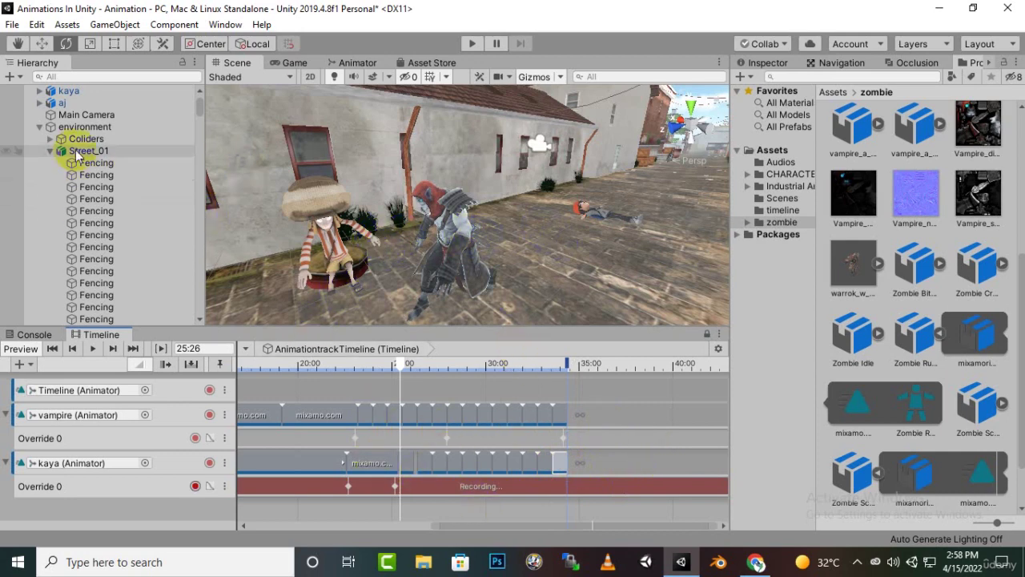
Collapse the environment group and, at 26:07, record kaya moved off the drum onto the pavement in front of it.
left_click(39, 126)
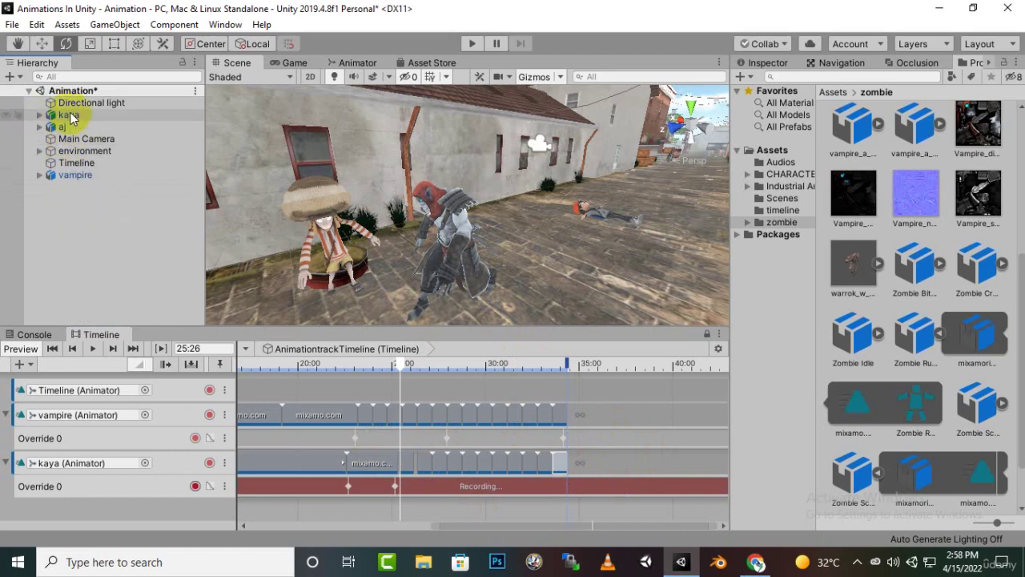
left_click(68, 115)
left_click_drag(400, 368, 413, 369)
scroll(645, 167, "down", 3)
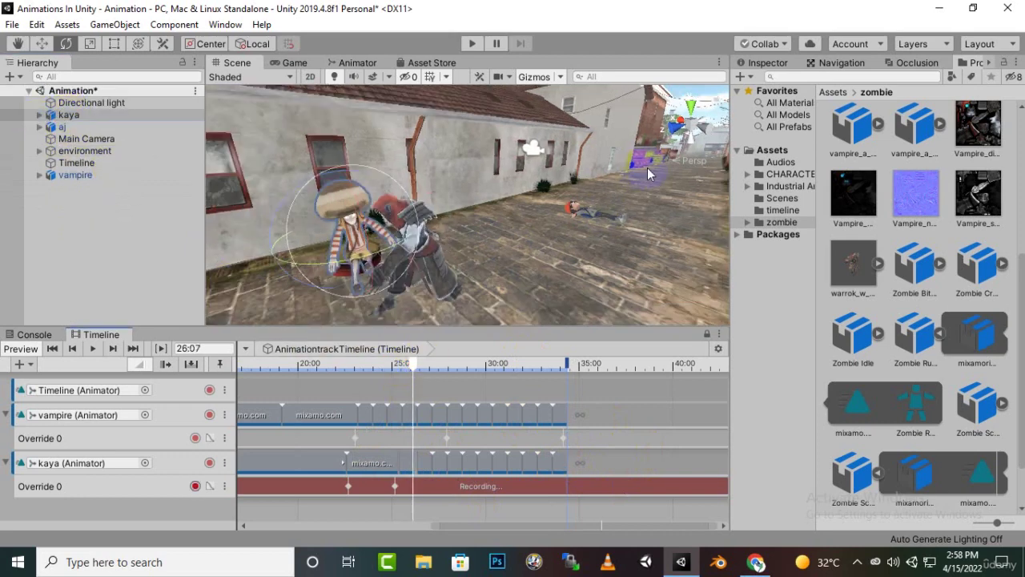
left_click(43, 46)
left_click(41, 44)
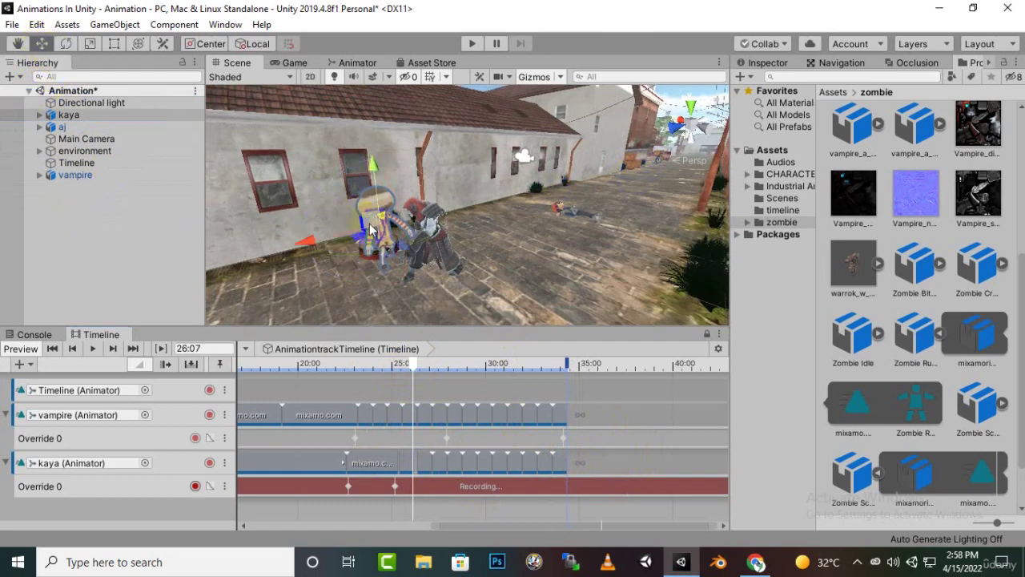
middle_click_drag(396, 264, 469, 269)
left_click_drag(498, 260, 385, 279)
left_click(66, 43)
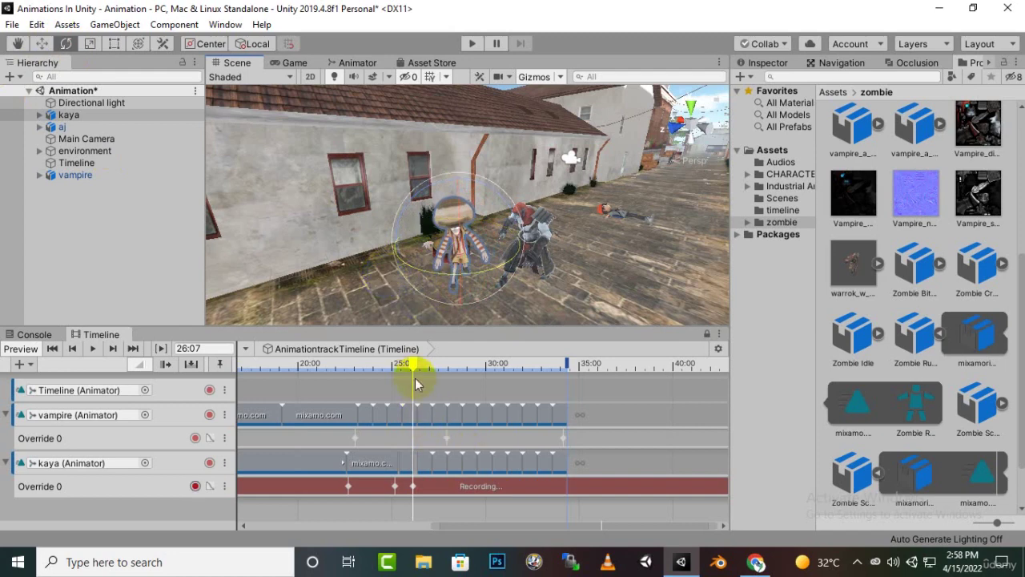
At 27:40, record kaya moved further along the street, ahead of the vampire.
left_click_drag(413, 370, 441, 368)
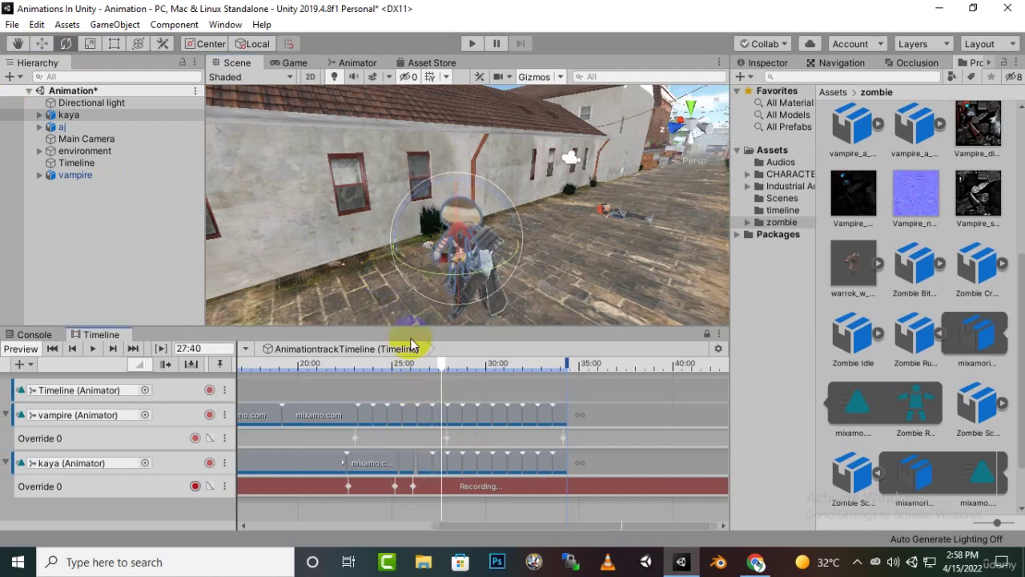
left_click(41, 44)
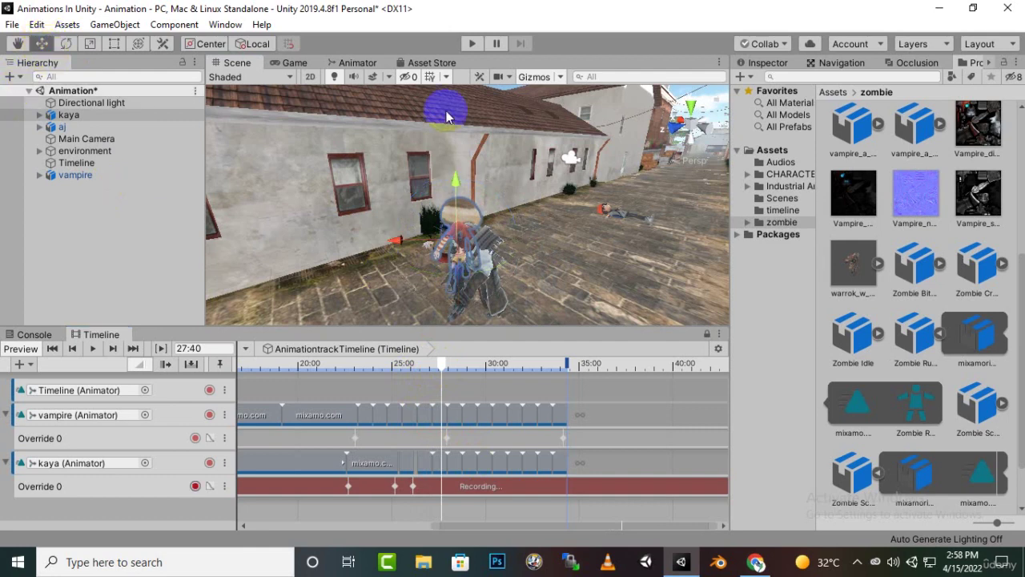
scroll(513, 254, "down", 3)
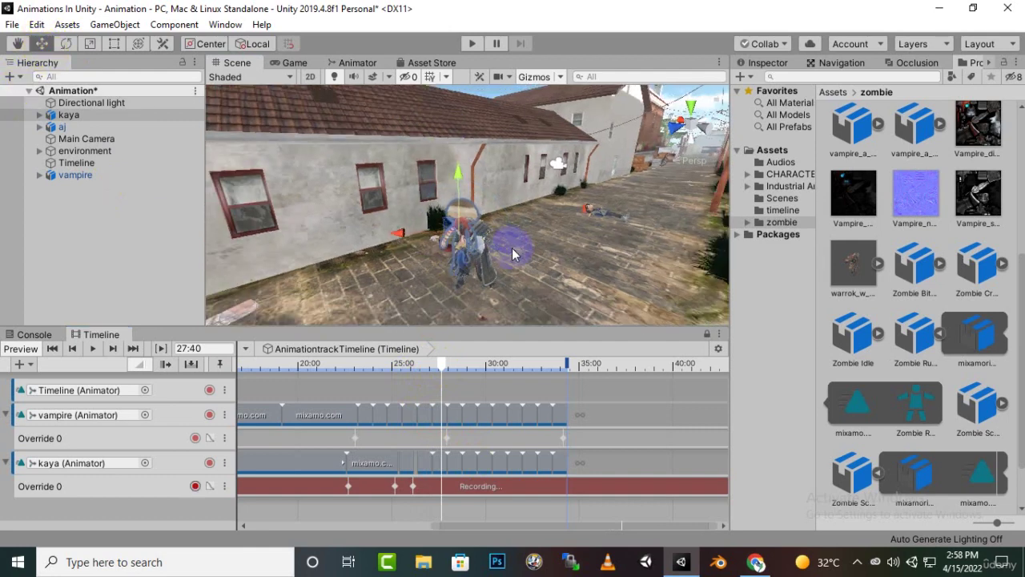
left_click_drag(477, 266, 355, 277)
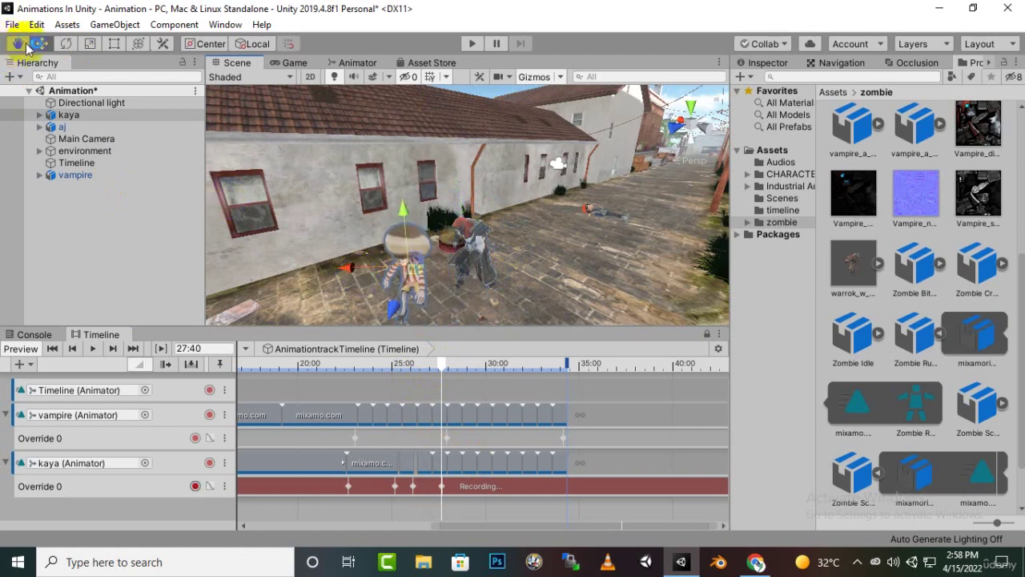
left_click(66, 43)
left_click_drag(453, 301, 396, 312)
middle_click_drag(458, 277, 507, 242)
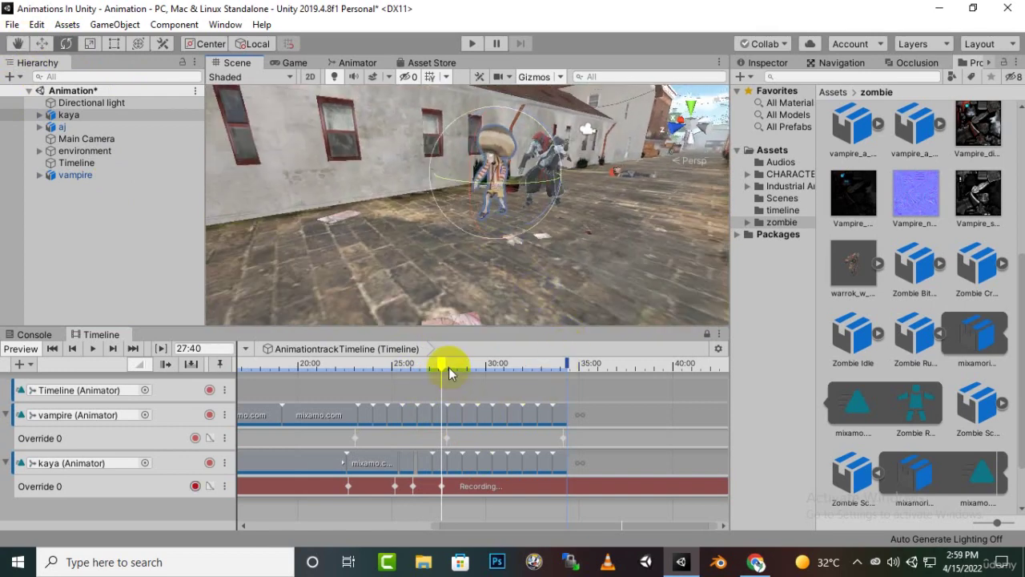
At 29:46, record kaya moved forward along the street so that she runs ahead of the vampire.
left_click_drag(448, 366, 481, 370)
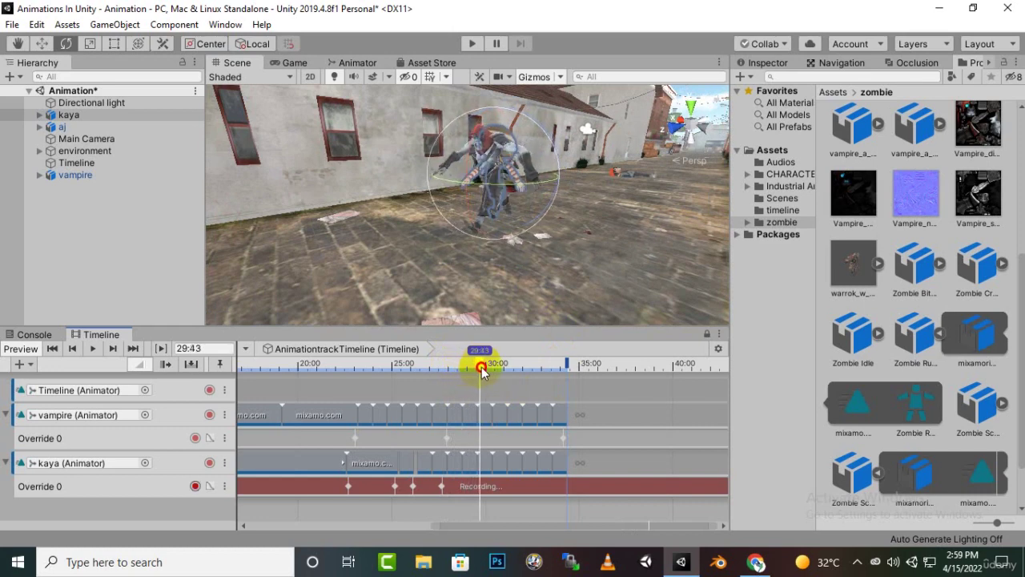
left_click(126, 116)
left_click(41, 43)
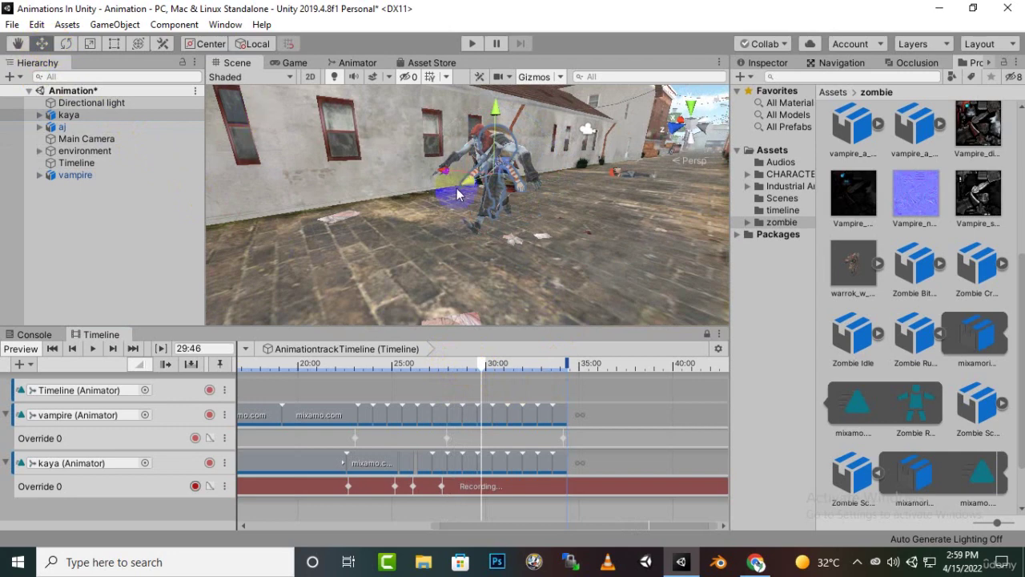
left_click_drag(463, 199, 381, 211)
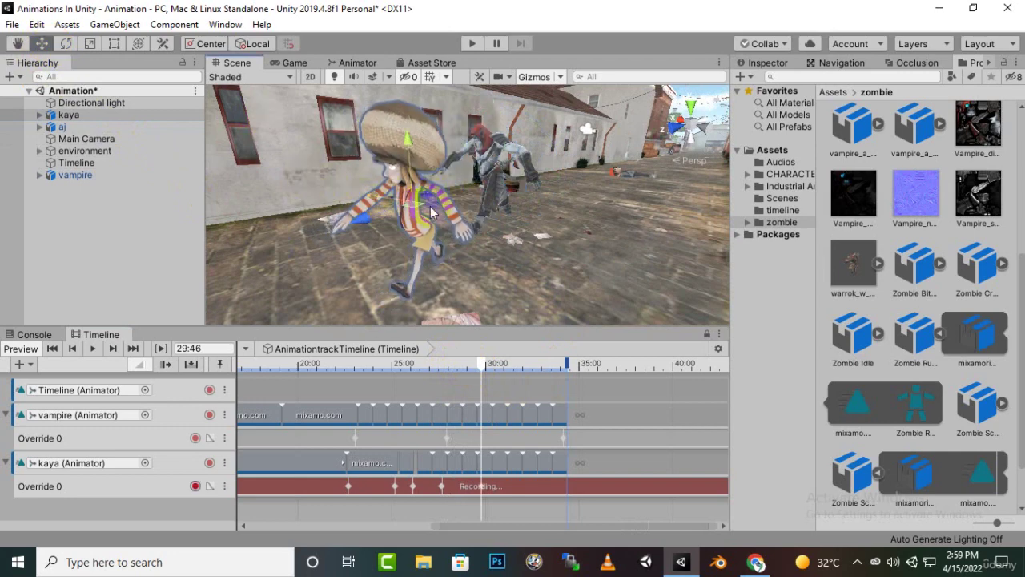
middle_click_drag(520, 236, 267, 224)
scroll(273, 224, "down", 3)
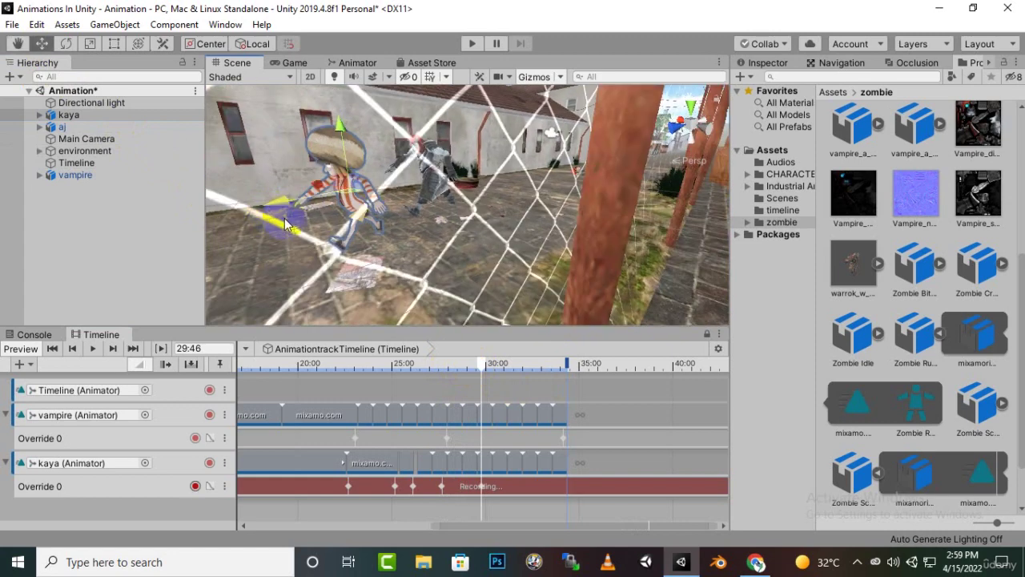
At 34:08, record kaya's final running position further down the street, in front of the vampire.
left_click(489, 367)
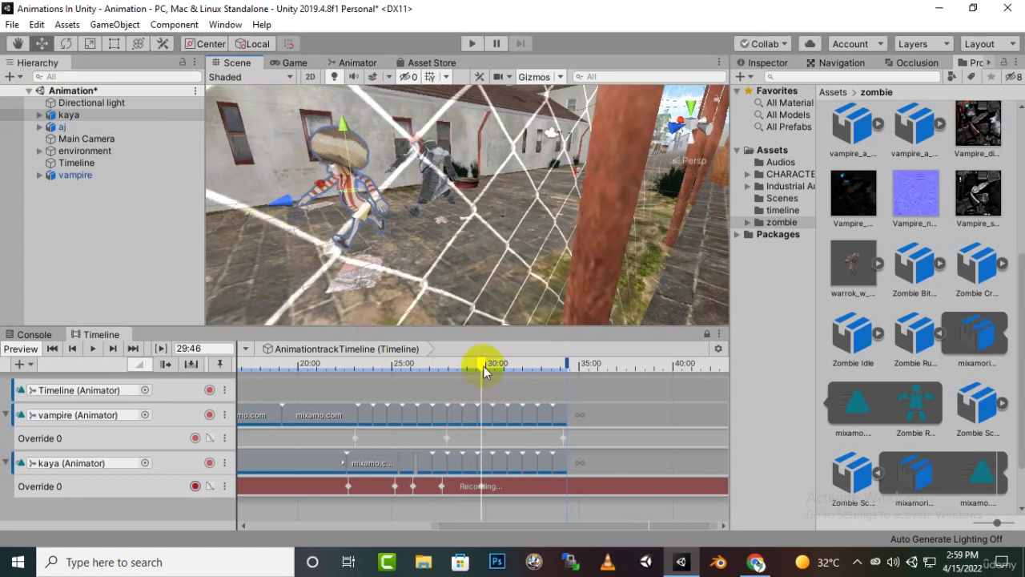
left_click_drag(491, 371, 565, 386)
scroll(405, 192, "down", 3)
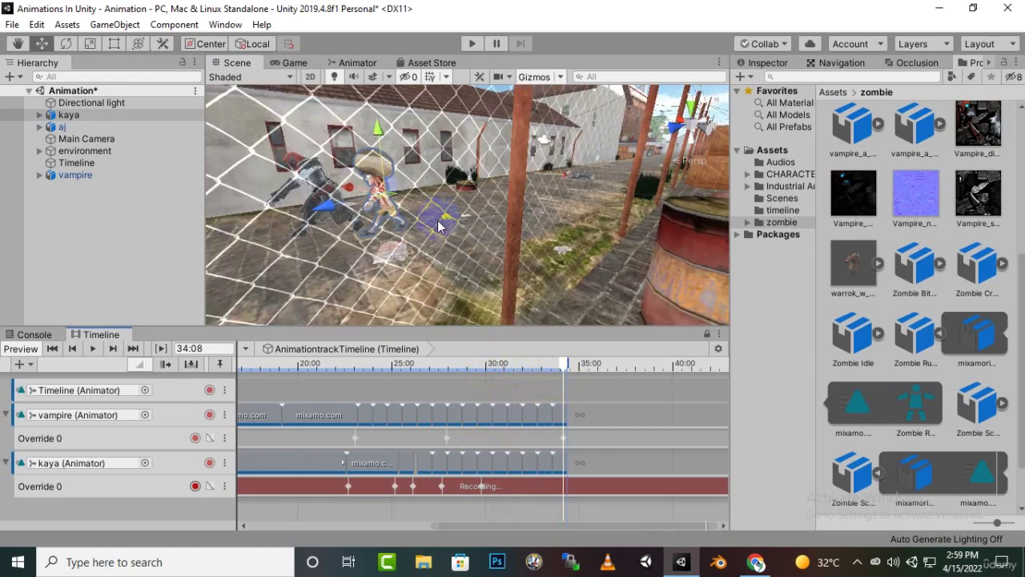
middle_click_drag(437, 220, 498, 222)
left_click_drag(528, 257, 374, 262)
middle_click_drag(472, 272, 437, 296)
left_click_drag(435, 296, 467, 260, "alt")
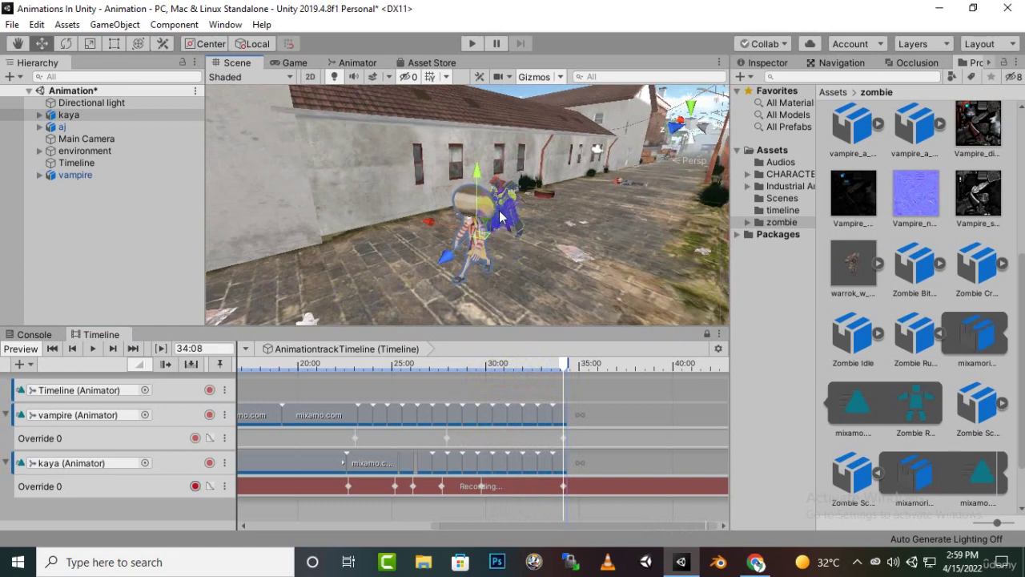
Play the timeline from about 19:20 and check kaya's transition from sitting to running along the street with the vampire.
left_click_drag(565, 362, 286, 390)
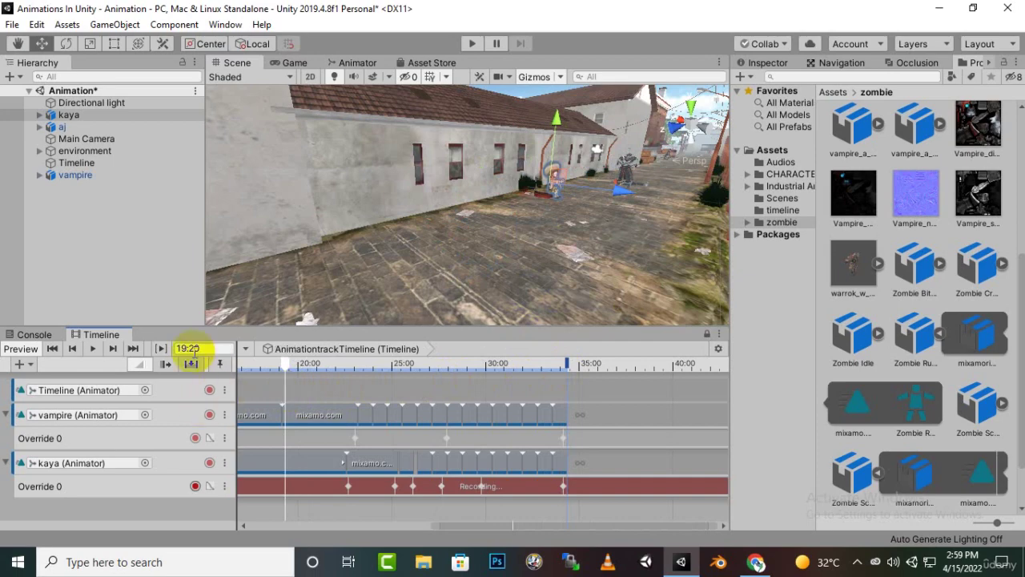
left_click(93, 348)
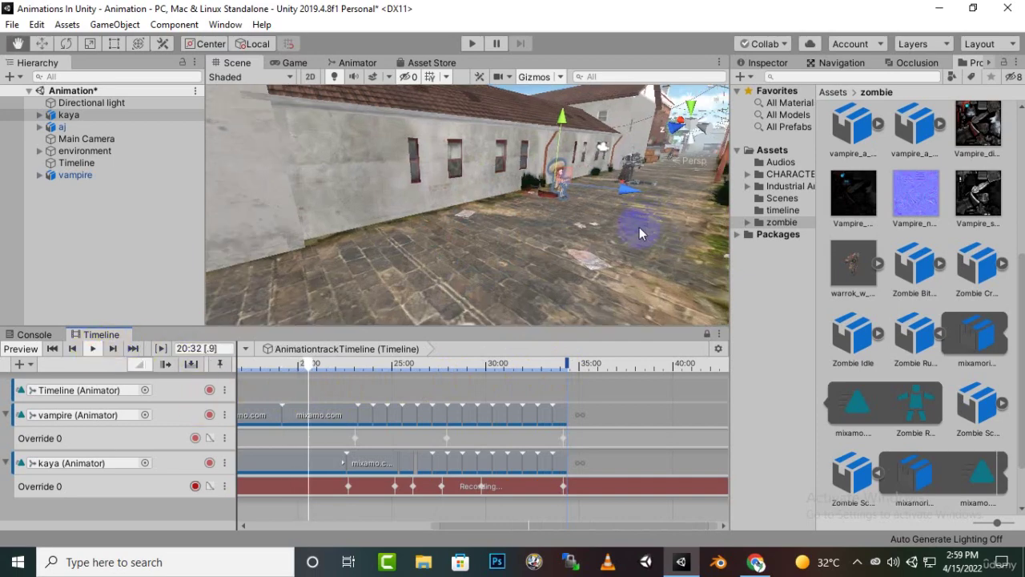
left_click_drag(639, 227, 556, 262, "alt")
key("f")
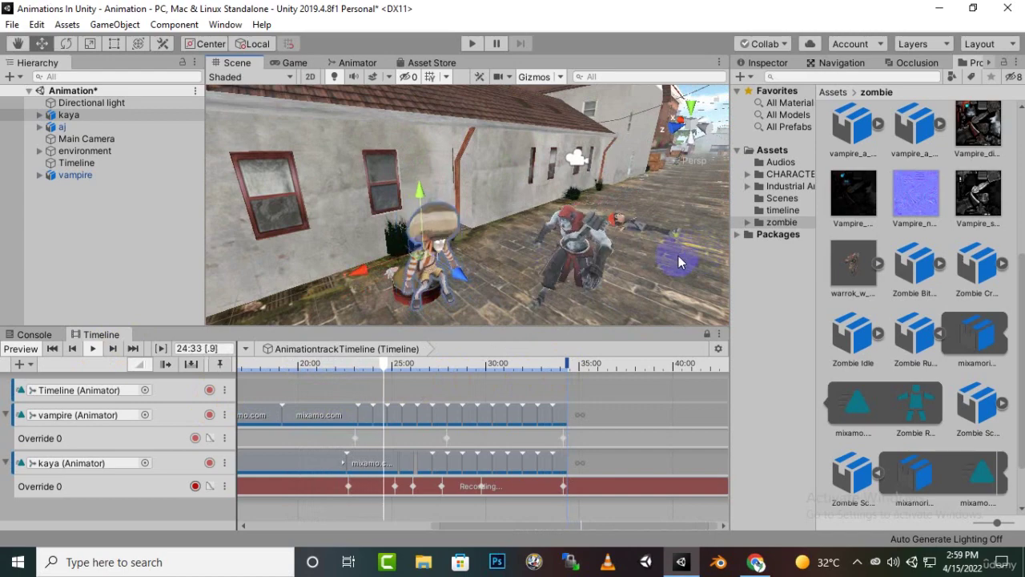
left_click_drag(689, 255, 631, 176, "alt")
scroll(571, 228, "down", 8)
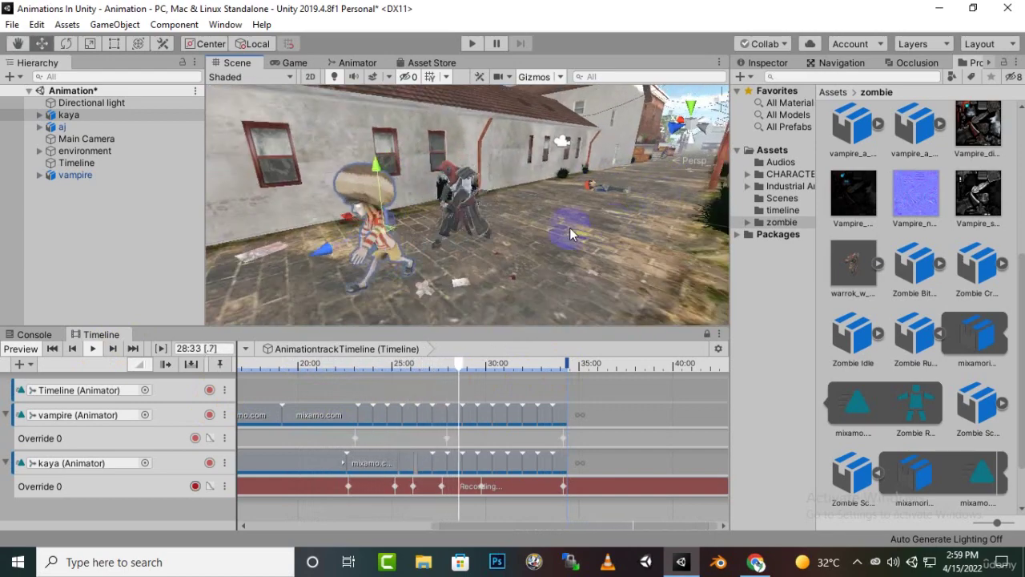
scroll(592, 227, "down", 2)
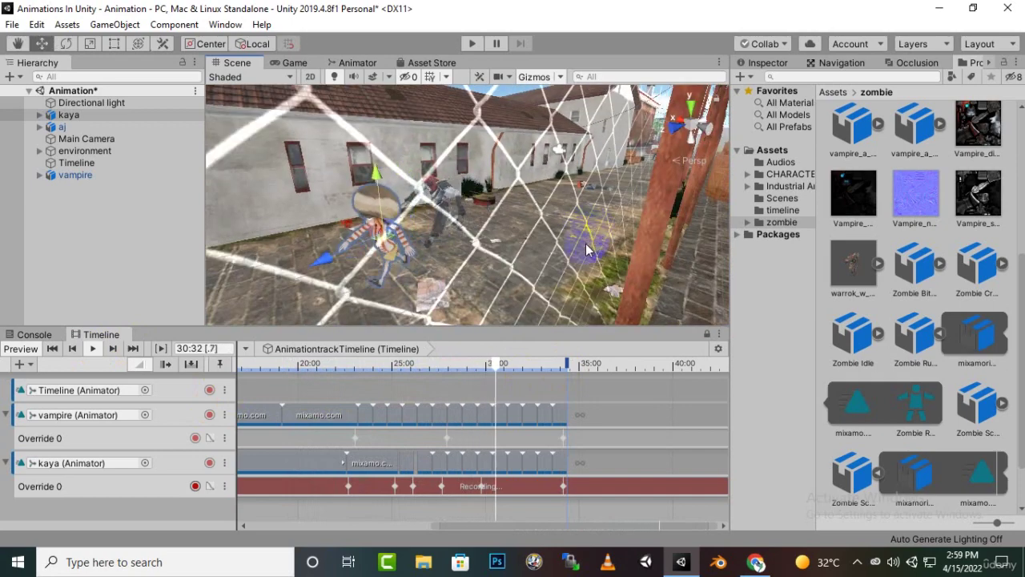
middle_click_drag(584, 247, 607, 226)
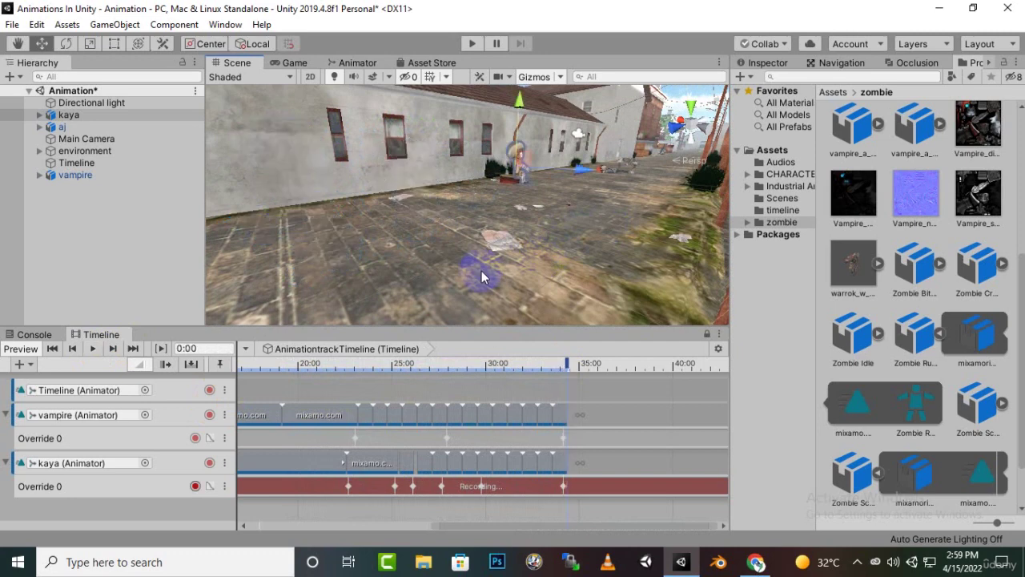
Add an animation track for the Main Camera to the timeline and switch recording from kaya's override track to it.
left_click_drag(481, 270, 459, 233, "alt")
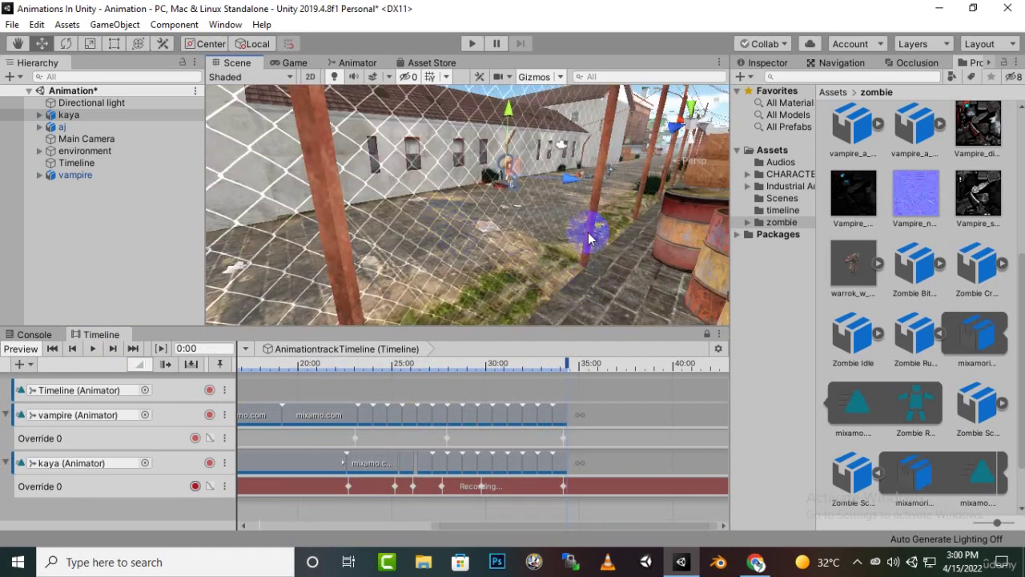
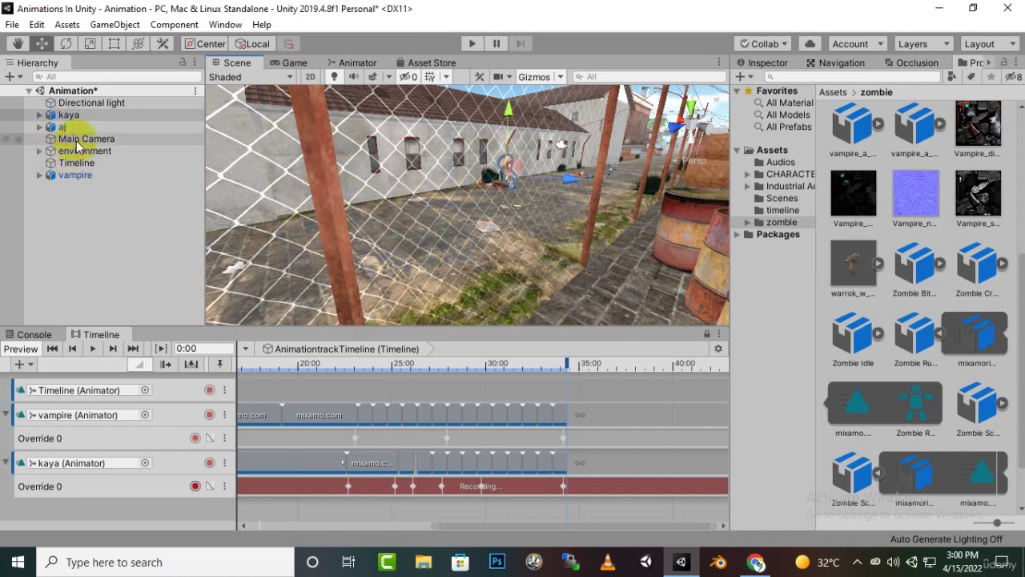
left_click(72, 139)
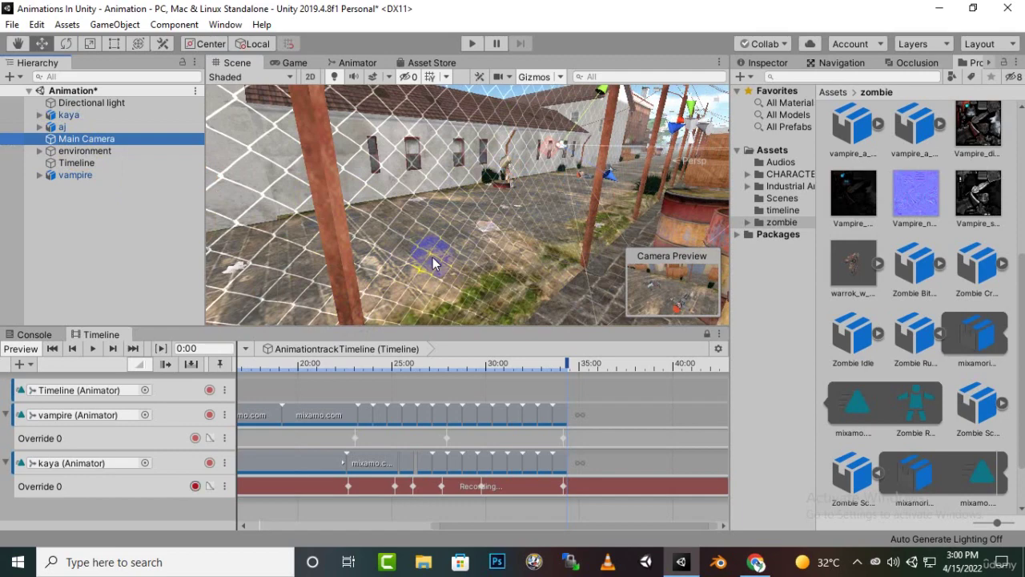
scroll(510, 232, "up", 3)
middle_click_drag(510, 233, 444, 291)
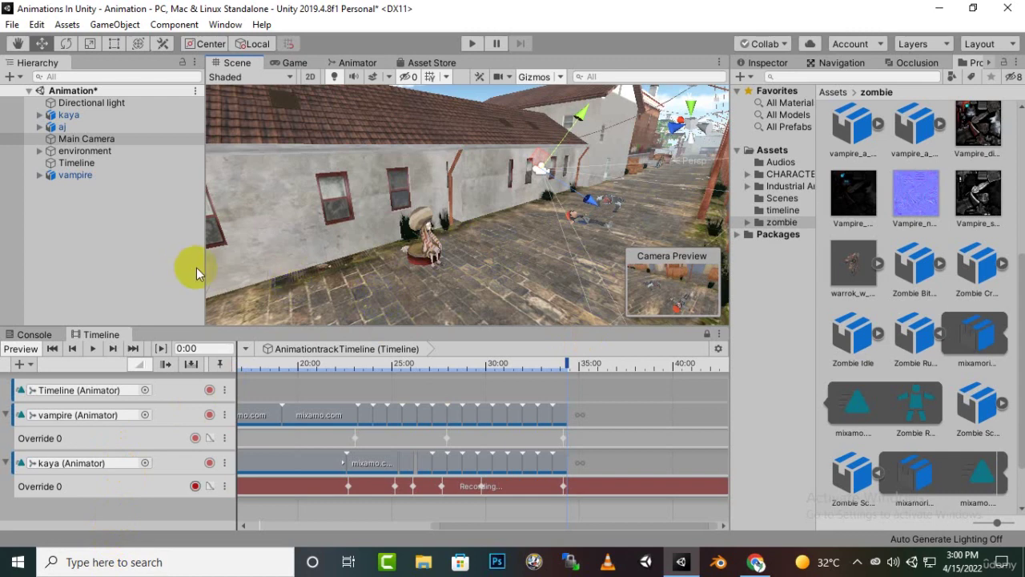
left_click(108, 142)
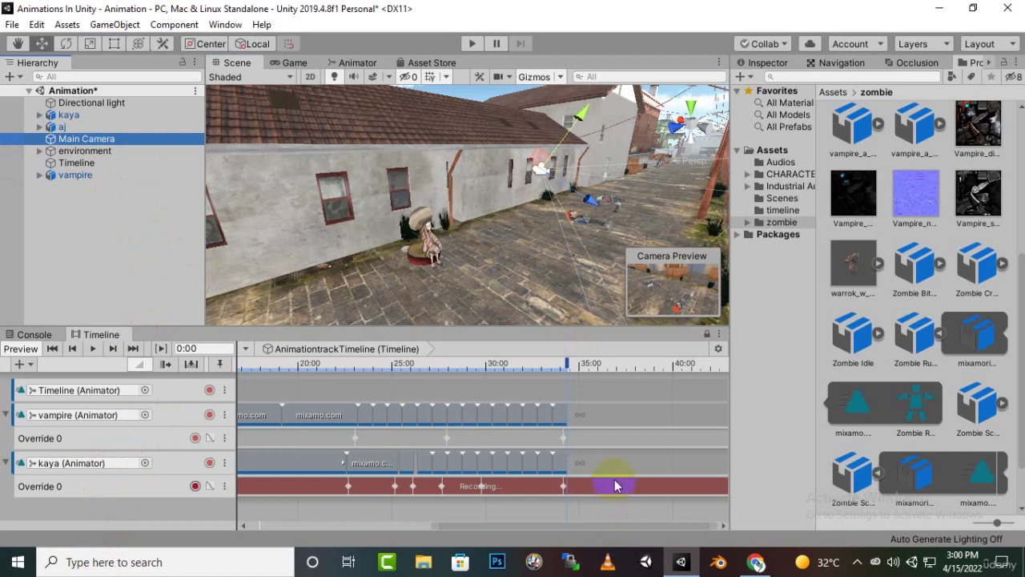
right_click(115, 519)
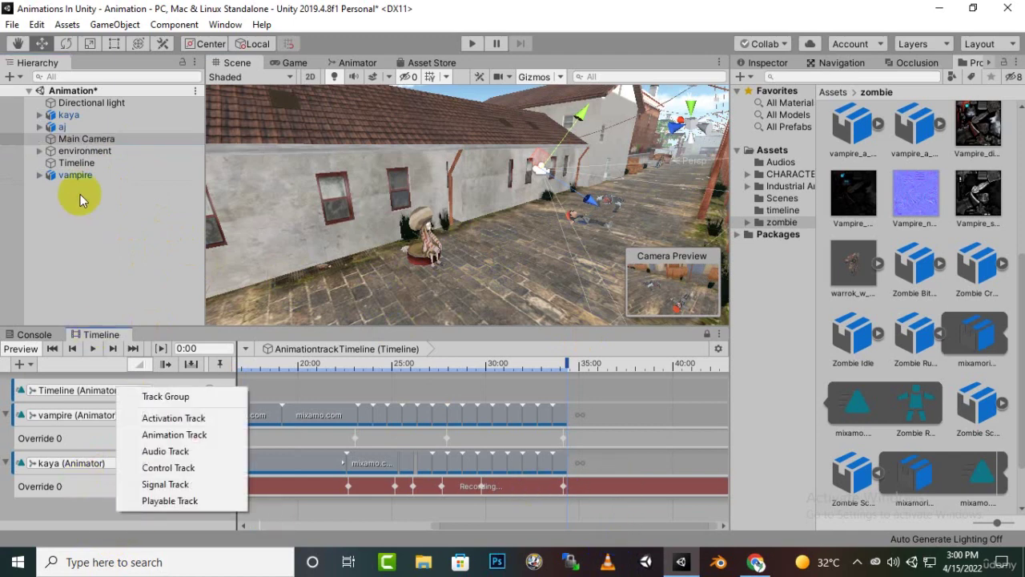
left_click(85, 143)
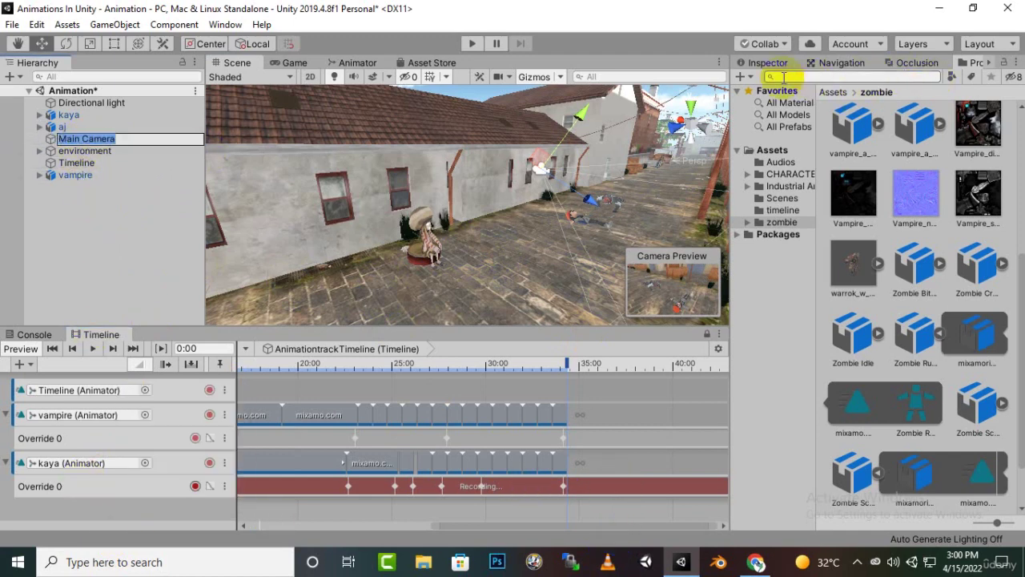
left_click(765, 63)
scroll(877, 269, "down", 5)
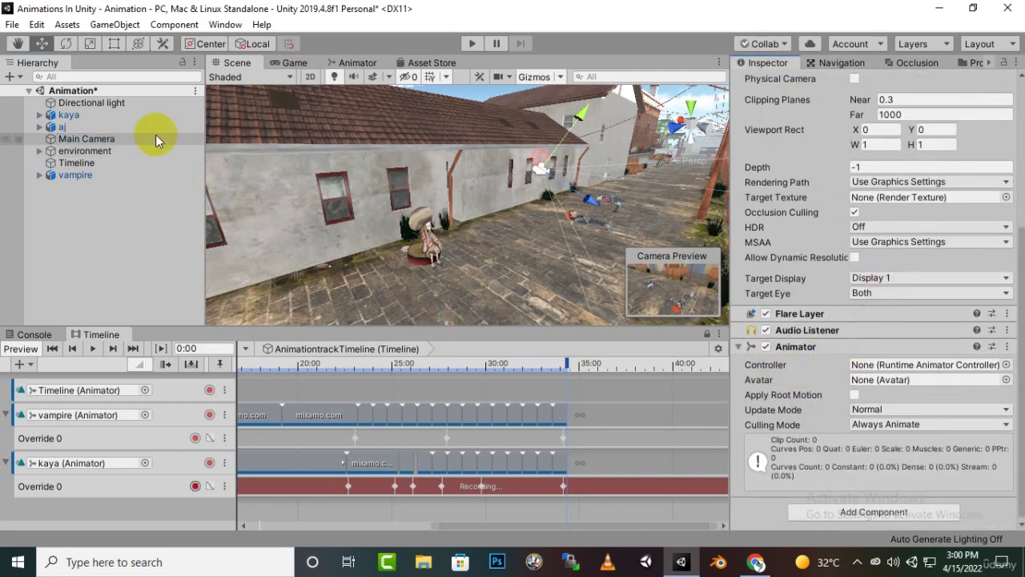
left_click_drag(131, 137, 117, 512)
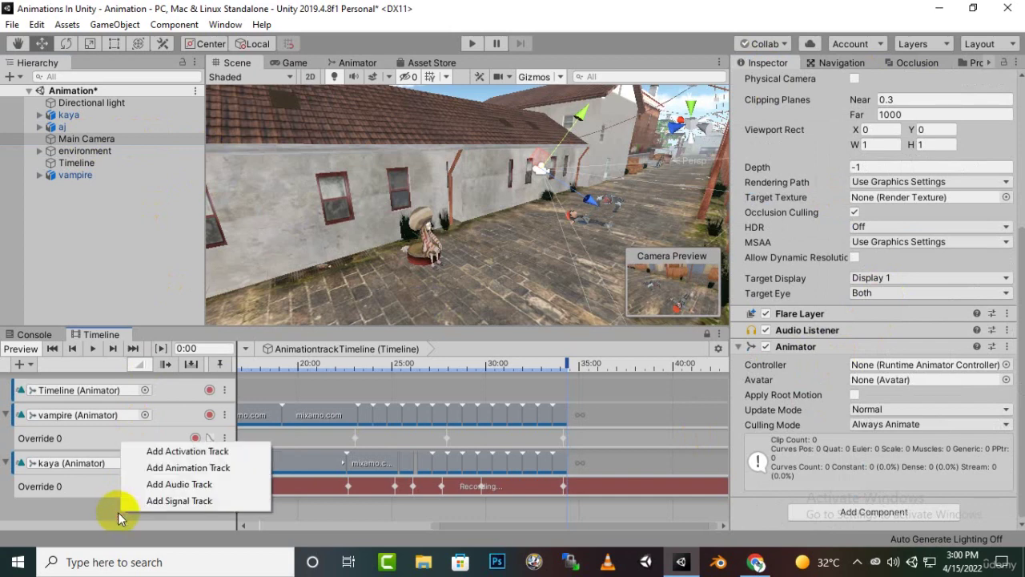
left_click(240, 468)
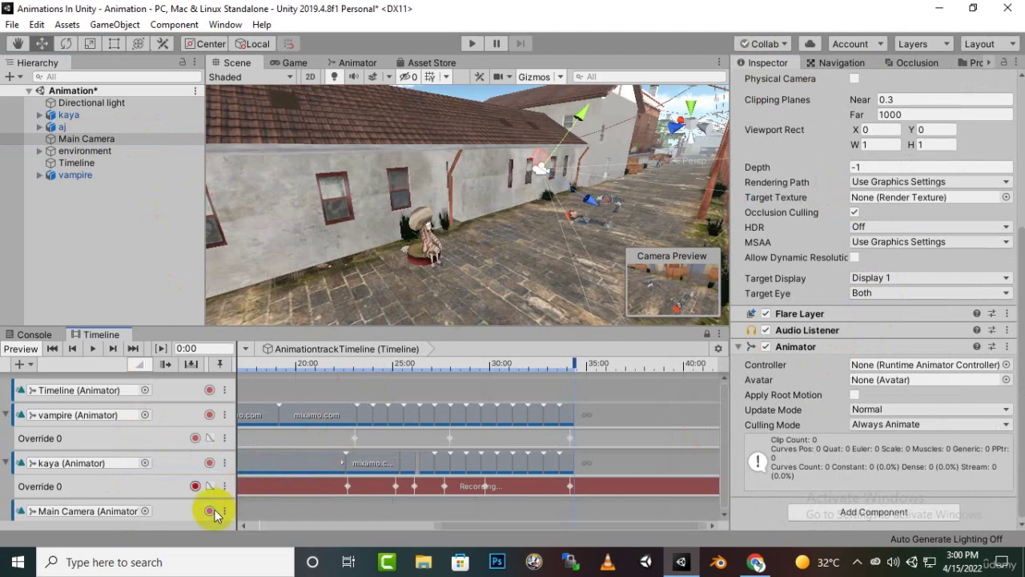
left_click(194, 487)
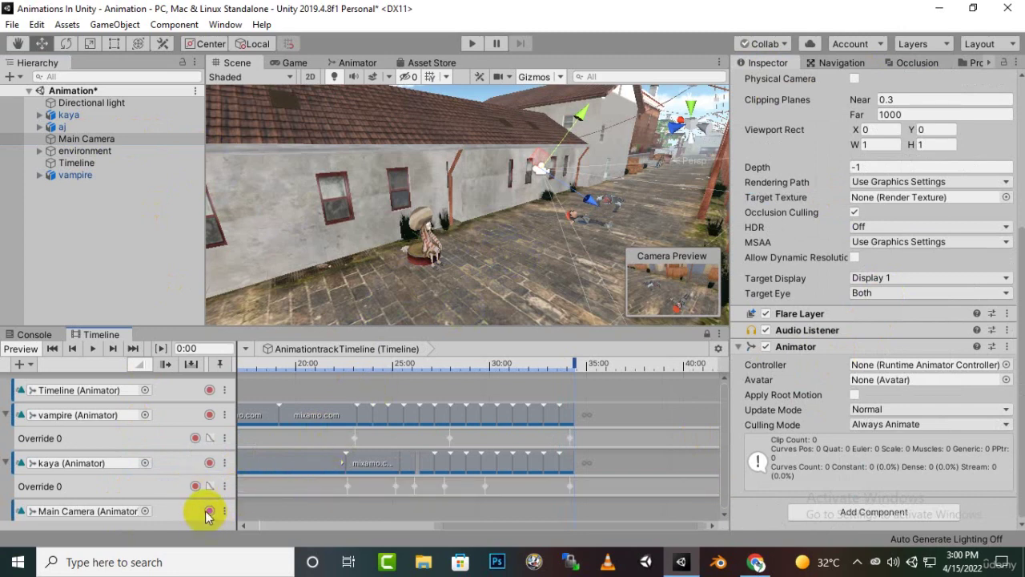
left_click(209, 511)
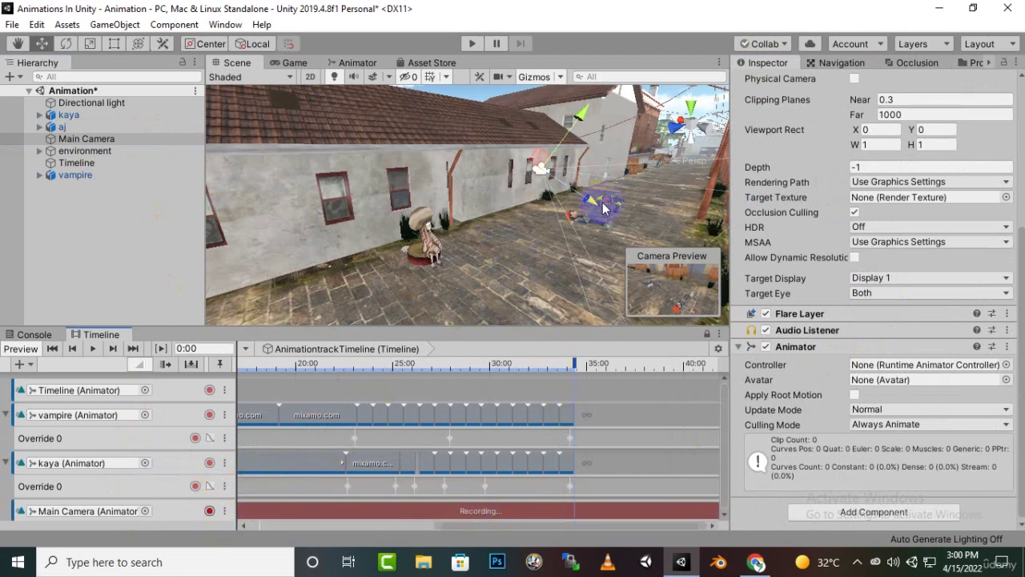
At 0:00, record the Main Camera aligned to a view along the street behind the lying vampire, at about X 1.63, Y 2.51, Z -4.6.
middle_click_drag(602, 208, 538, 248)
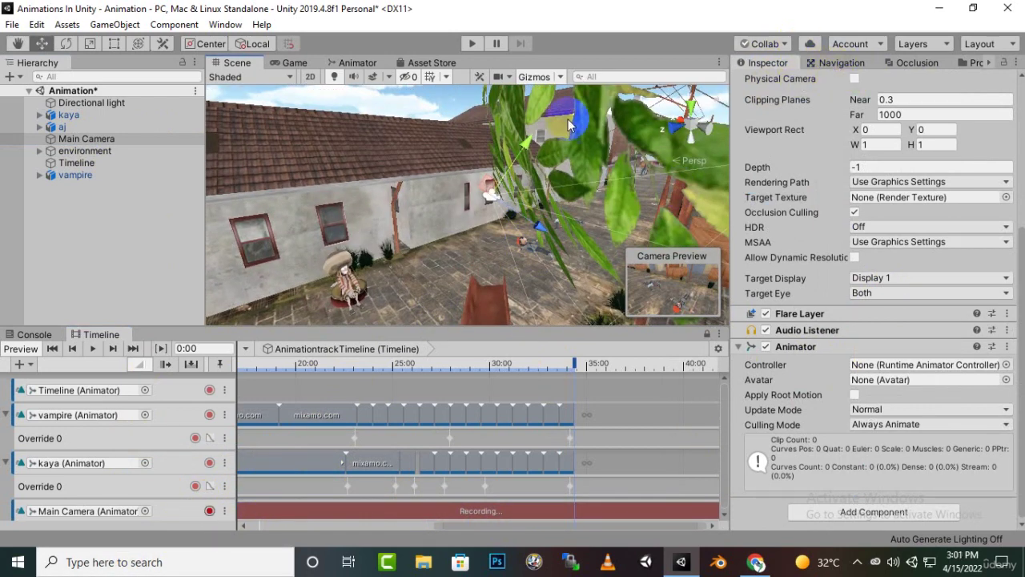
left_click(165, 137)
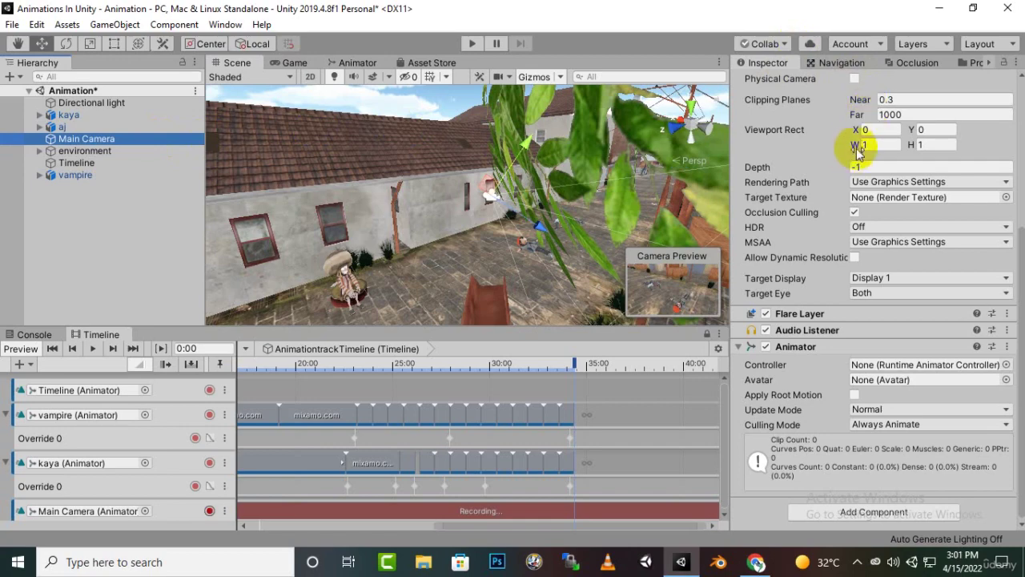
scroll(859, 151, "up", 5)
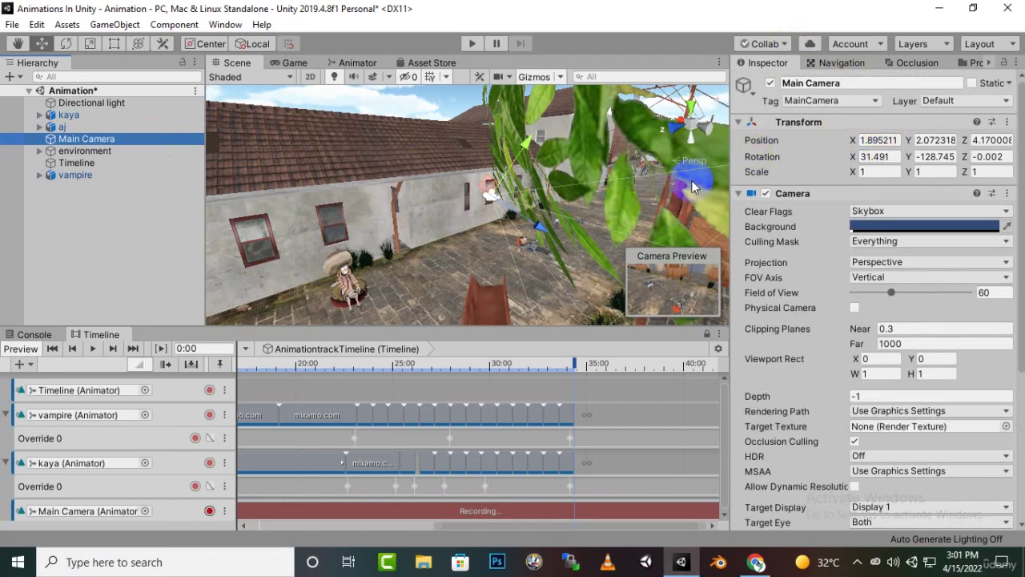
right_click_drag(691, 180, 580, 247)
left_click_drag(574, 241, 309, 237, "alt")
scroll(526, 242, "up", 5)
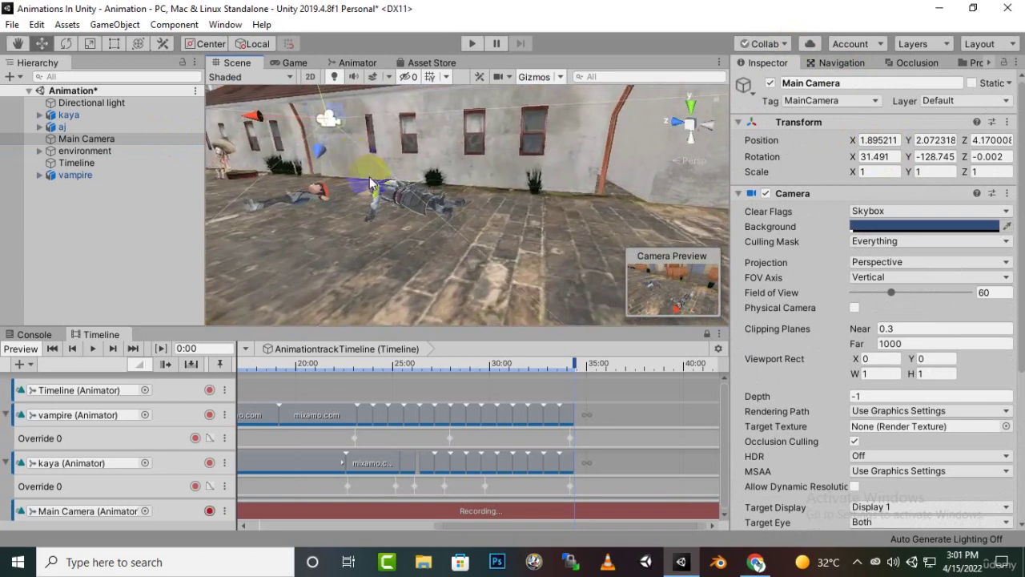
scroll(448, 192, "down", 3)
left_click_drag(495, 245, 376, 262, "alt")
right_click_drag(376, 262, 428, 279)
middle_click_drag(429, 274, 459, 283)
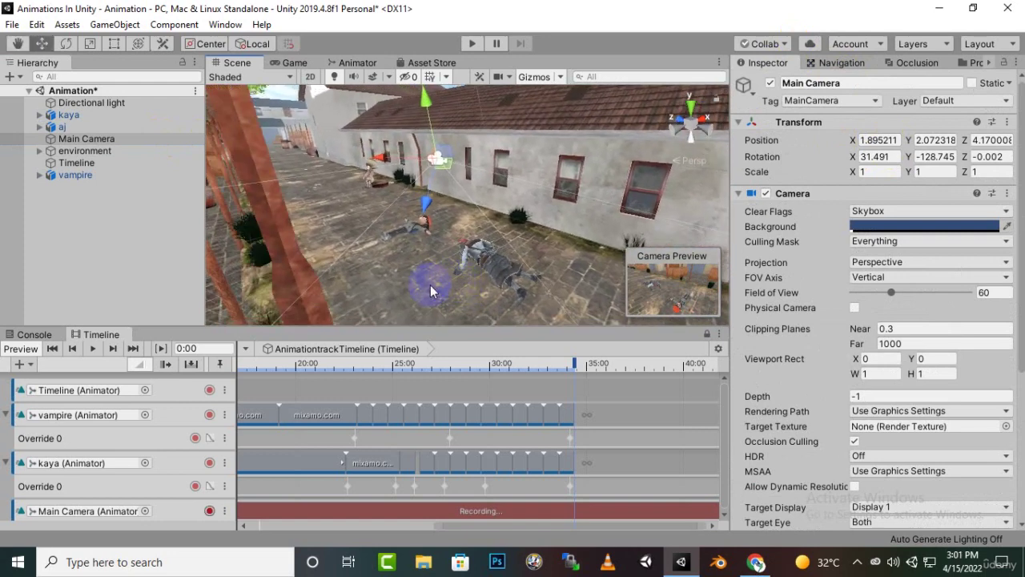
right_click_drag(430, 299, 200, 247)
right_click_drag(464, 248, 524, 265)
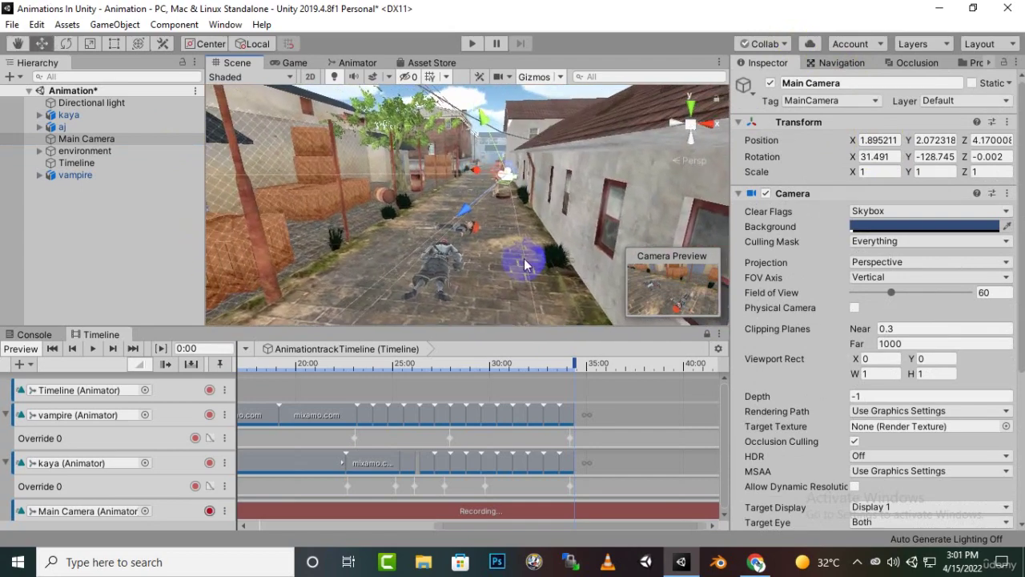
right_click_drag(583, 315, 574, 316)
left_click_drag(546, 248, 494, 250, "alt")
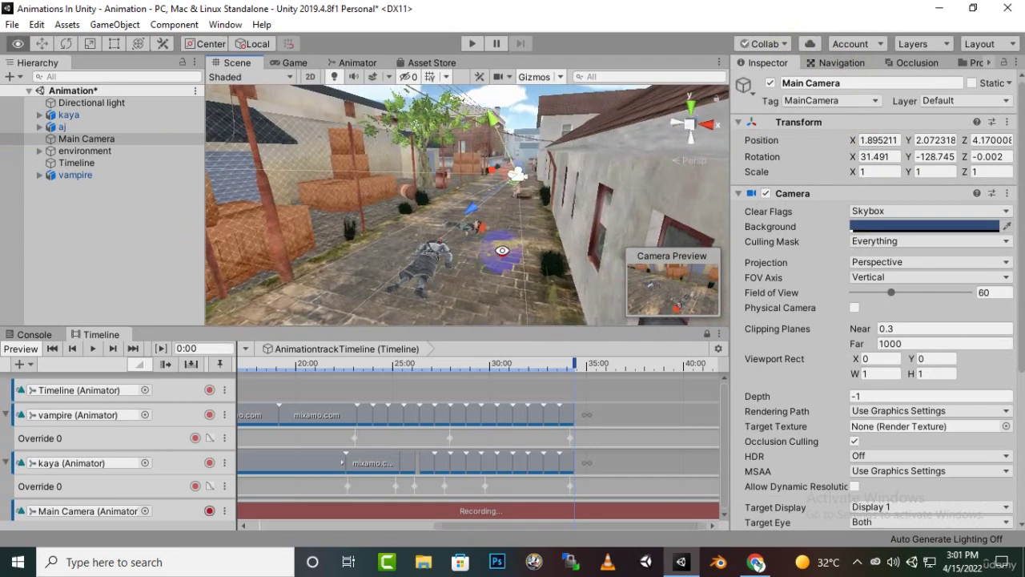
right_click_drag(609, 200, 553, 208)
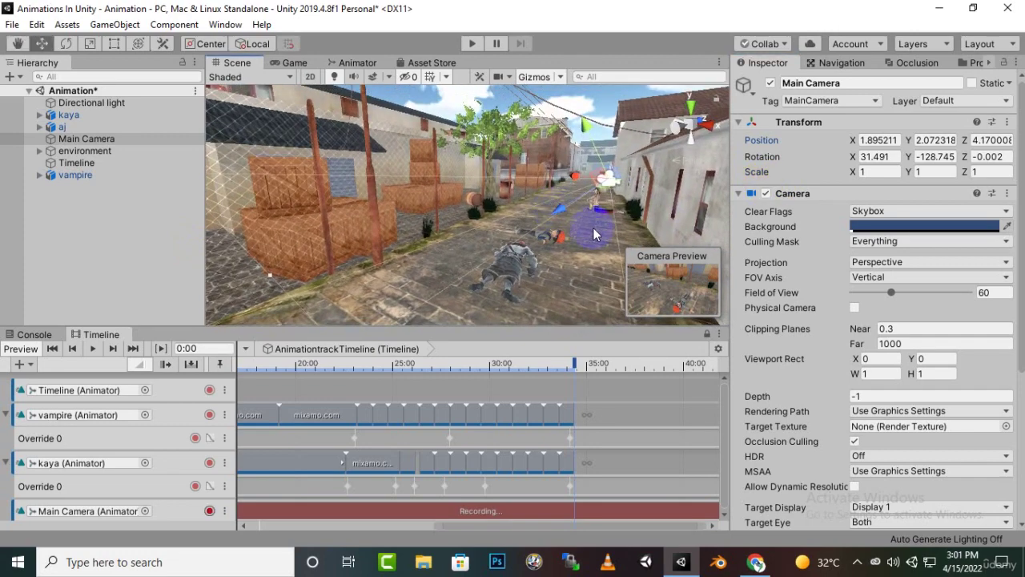
left_click(83, 138)
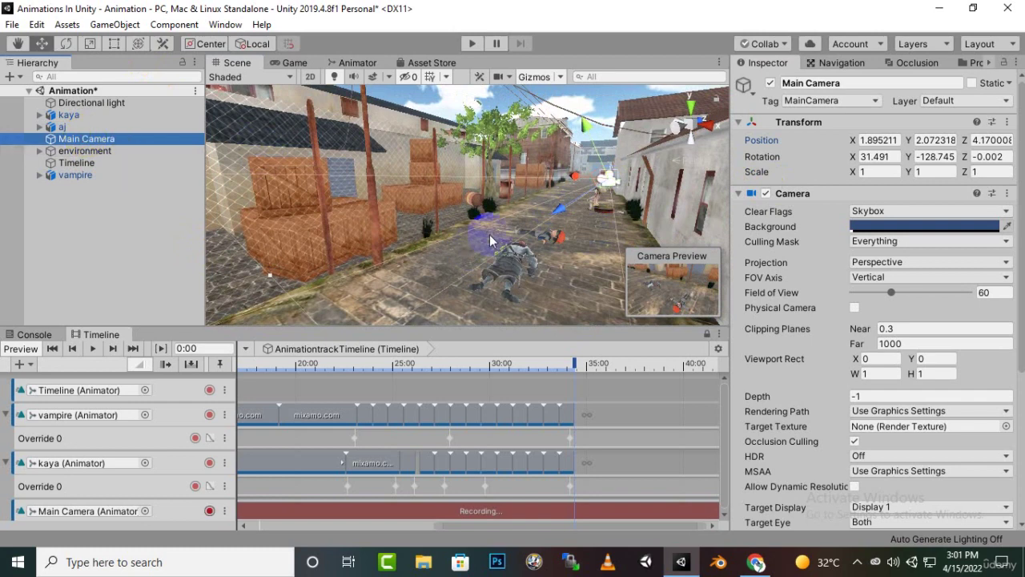
key("ctrl+shift+f")
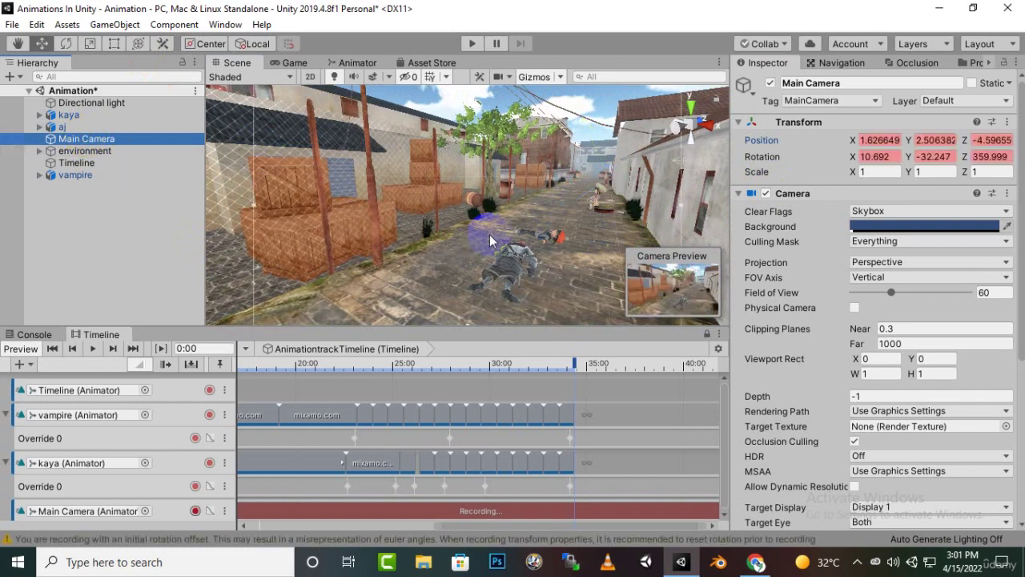
At 3:38, record the Main Camera aligned to a raised view down onto aj and the vampire, at about X -4.15, Y 4.09, Z 5.13.
left_click_drag(480, 524, 340, 528)
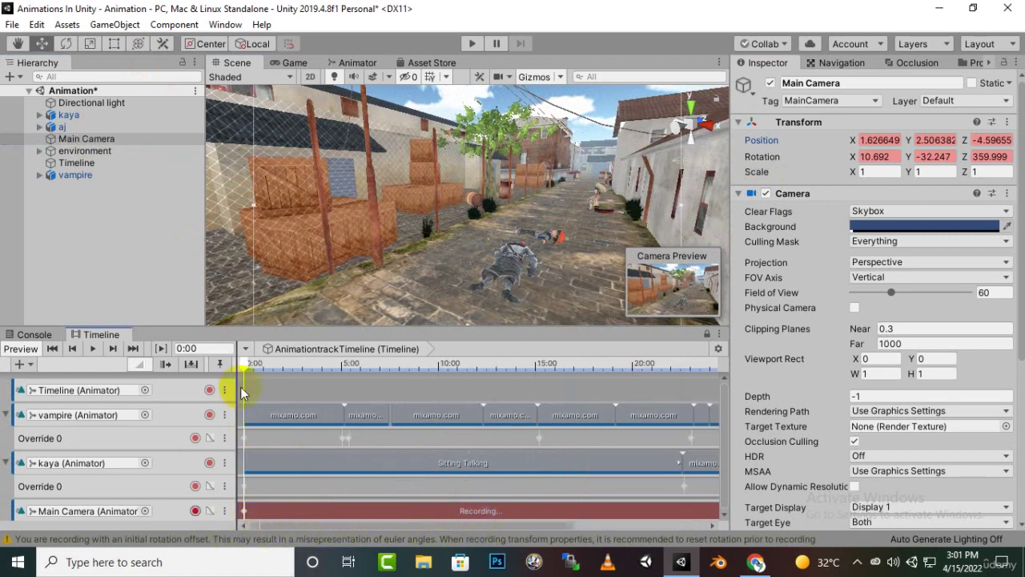
left_click_drag(249, 370, 317, 388)
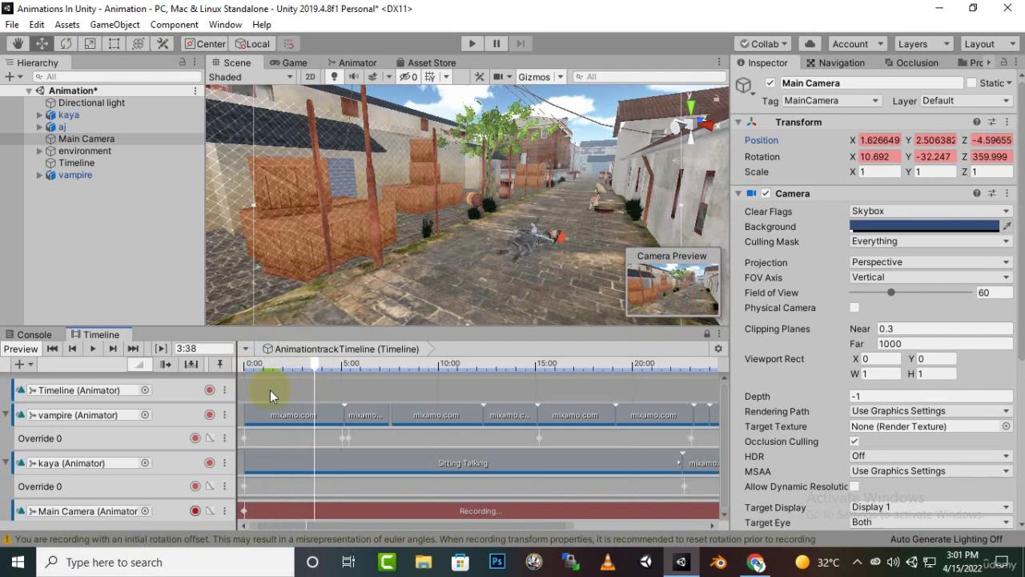
left_click(89, 140)
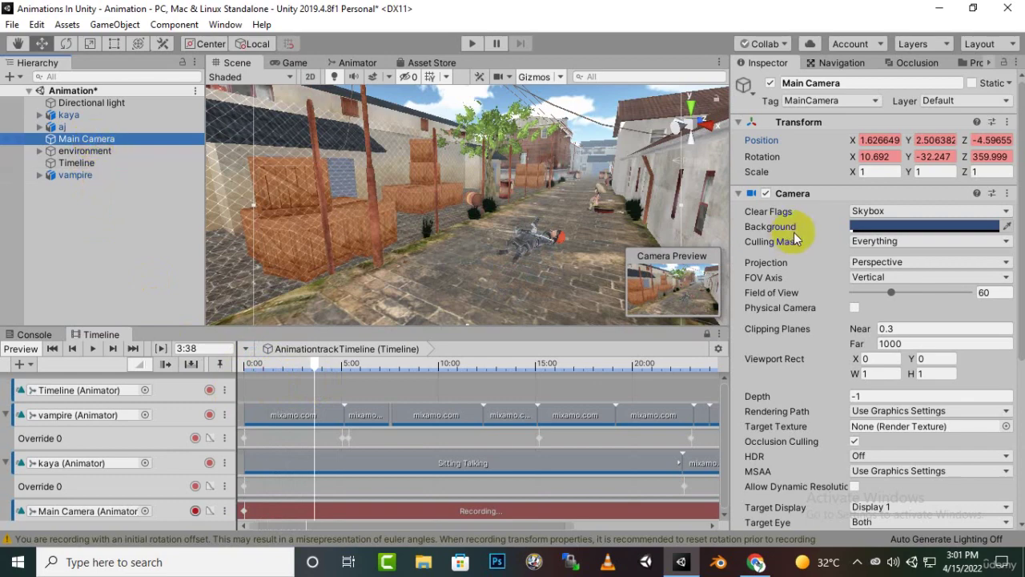
right_click_drag(611, 239, 151, 284)
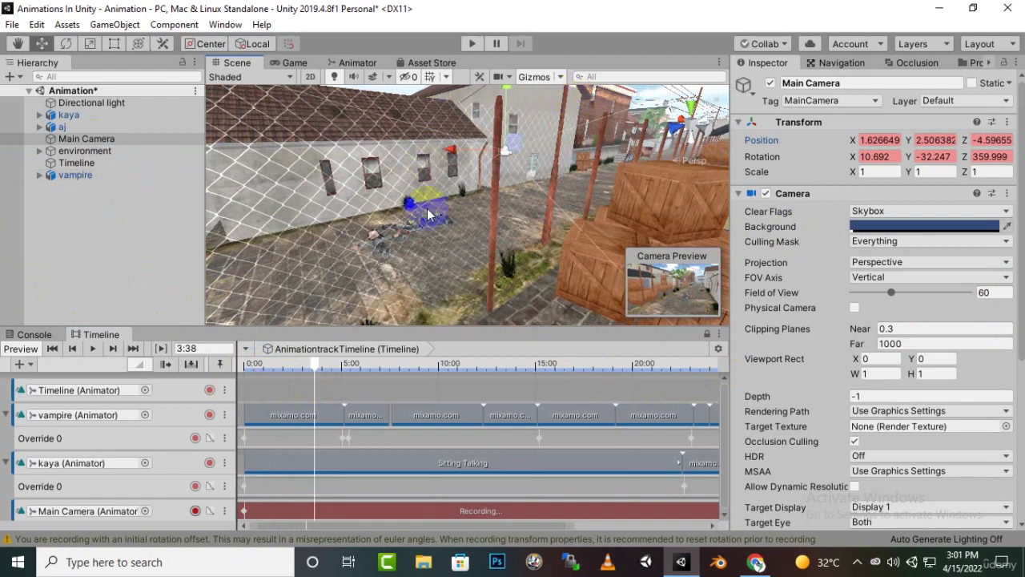
right_click_drag(419, 213, 462, 258)
scroll(462, 258, "up", 6)
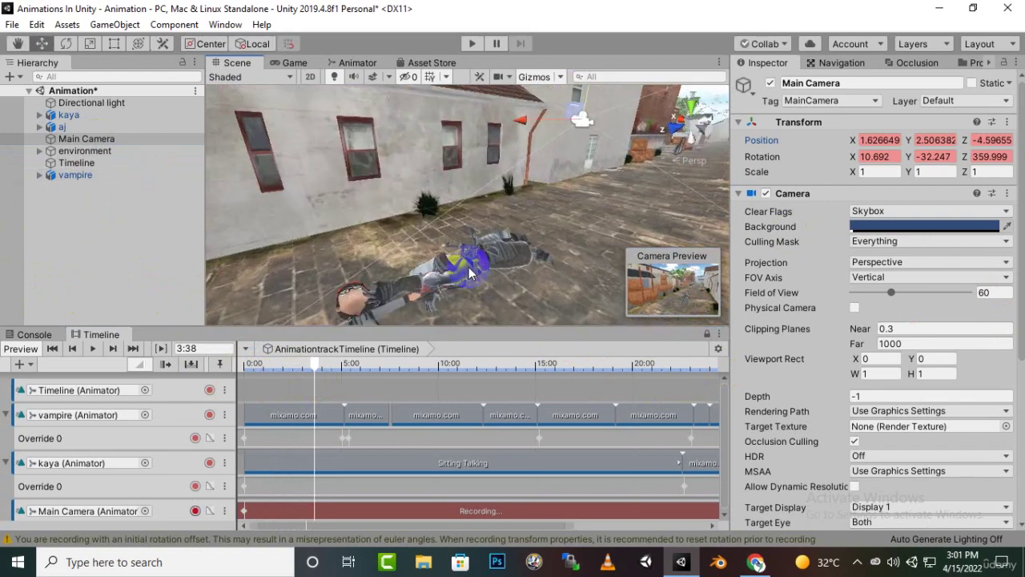
middle_click_drag(468, 260, 446, 126)
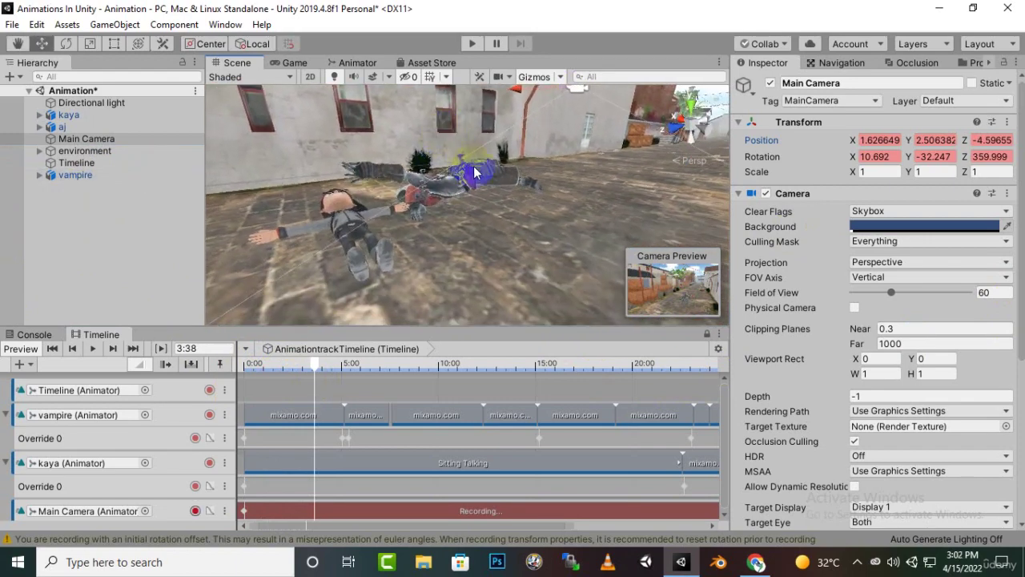
scroll(473, 186, "down", 4)
right_click_drag(485, 217, 469, 293)
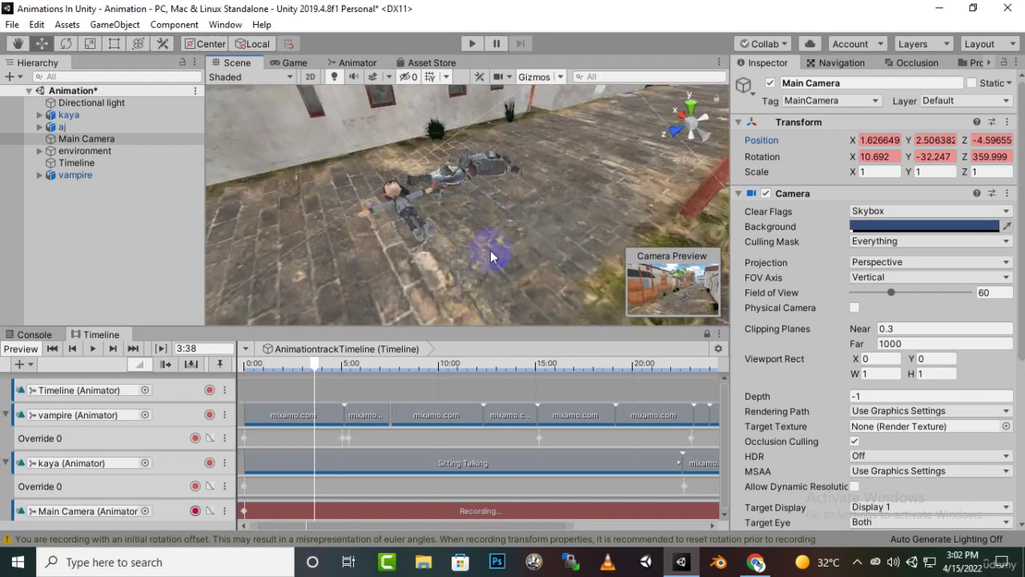
middle_click_drag(470, 293, 507, 263)
scroll(507, 264, "down", 2)
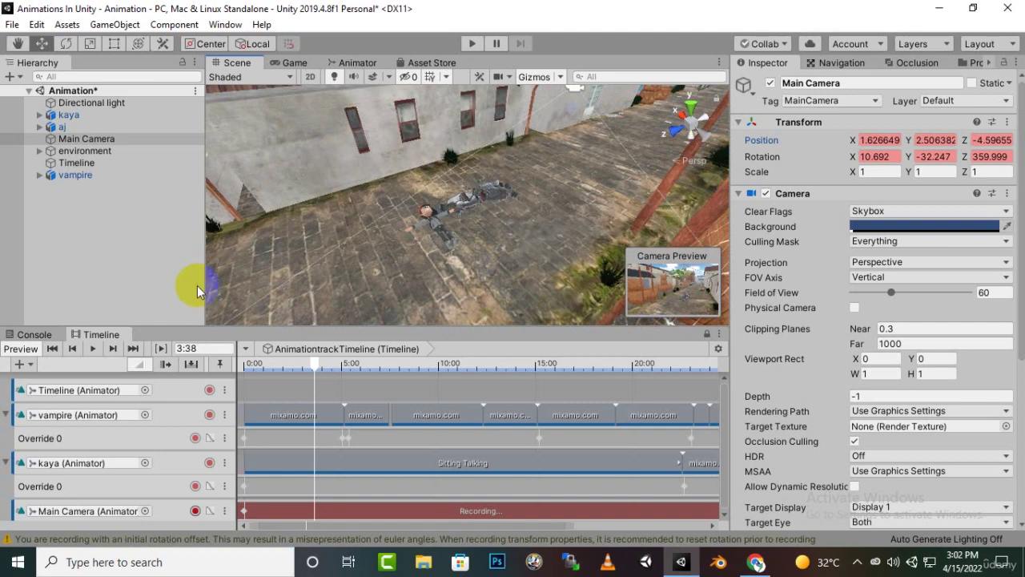
left_click(124, 138)
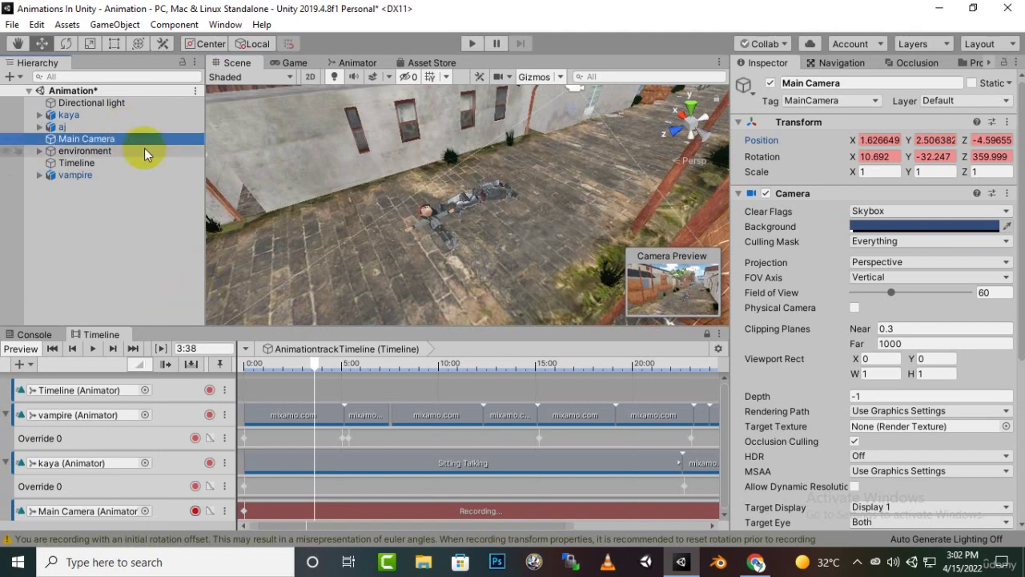
key("ctrl+shift+f")
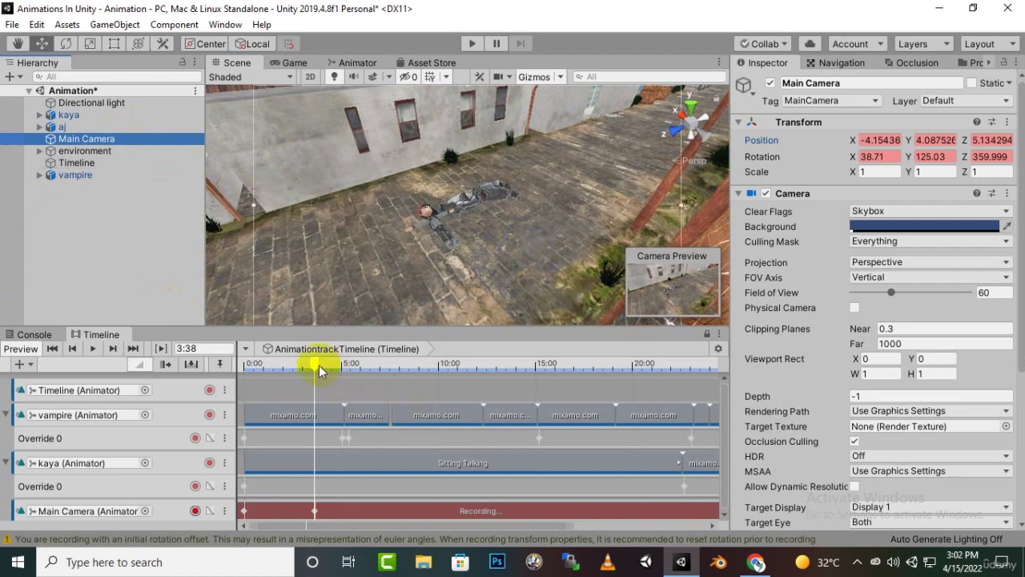
At 6:21, record the Main Camera aligned to a low close view of the vampire over aj, at about X -2.12, Y 1.12, Z 5.27.
left_click_drag(318, 370, 368, 376)
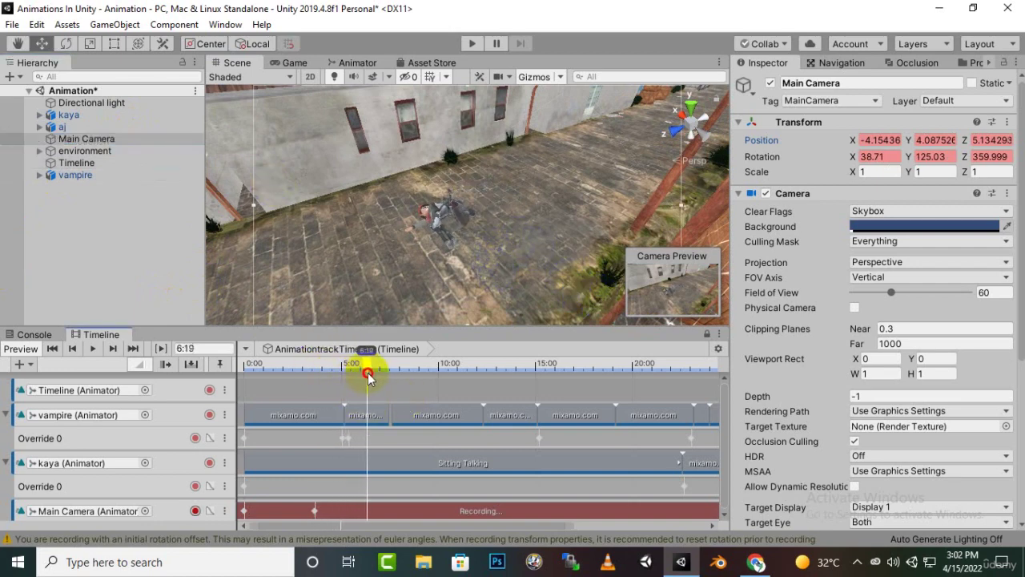
scroll(410, 282, "up", 5)
middle_click_drag(424, 264, 564, 210)
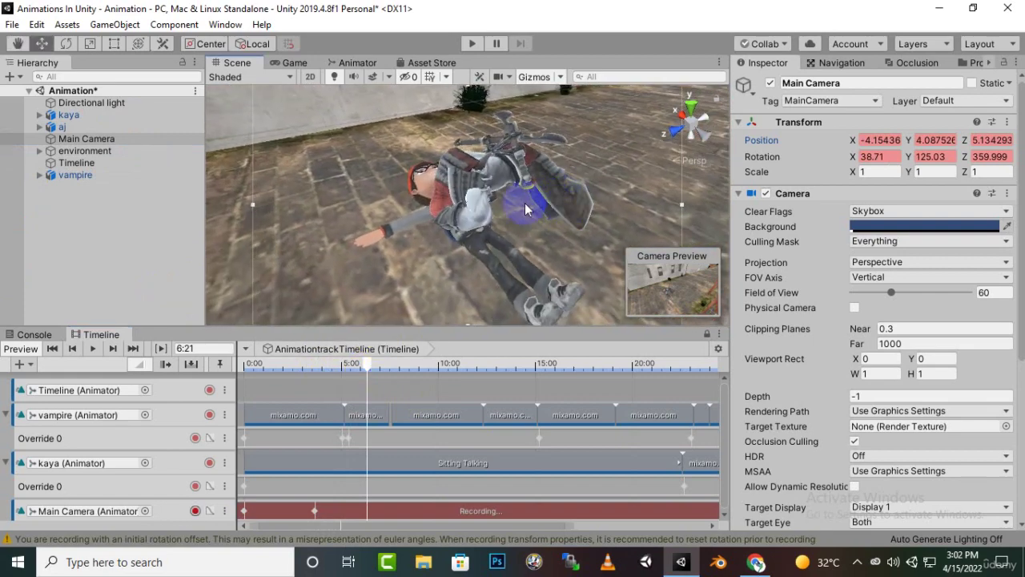
left_click_drag(522, 205, 475, 127, "alt")
scroll(493, 160, "down", 3)
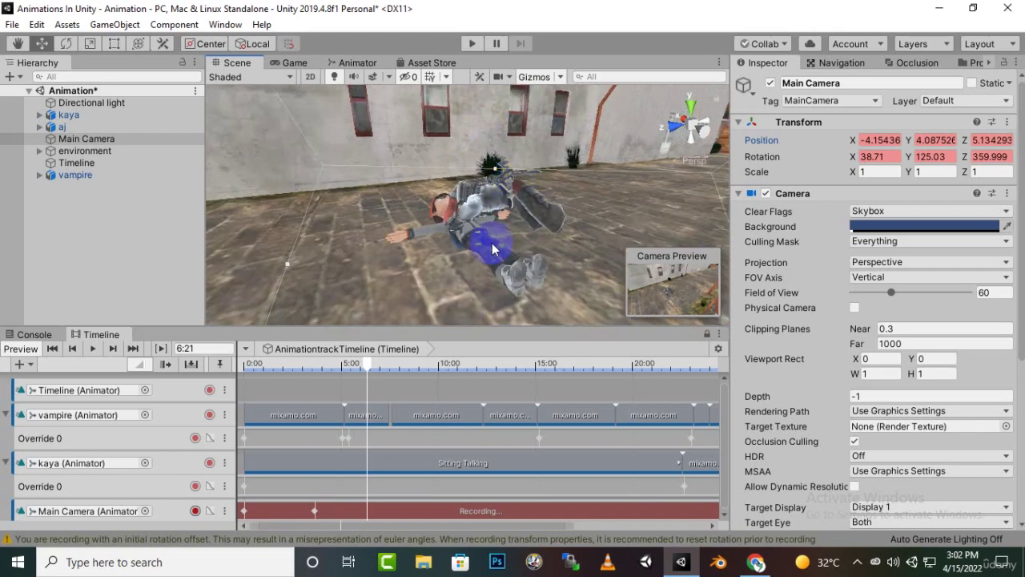
middle_click_drag(492, 247, 574, 238)
scroll(485, 253, "down", 3)
left_click_drag(483, 253, 500, 261, "alt")
middle_click_drag(500, 261, 490, 263)
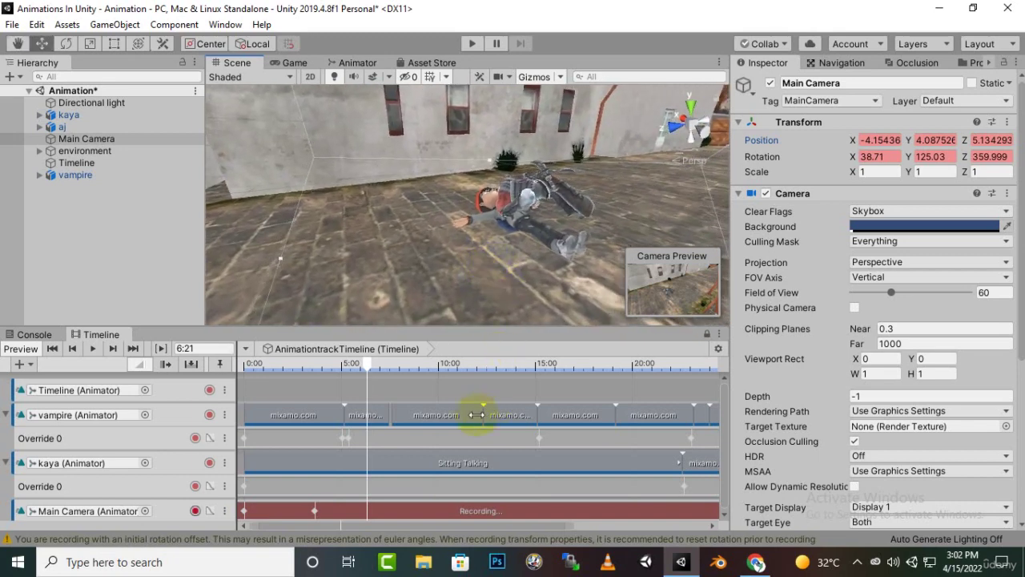
left_click(151, 141)
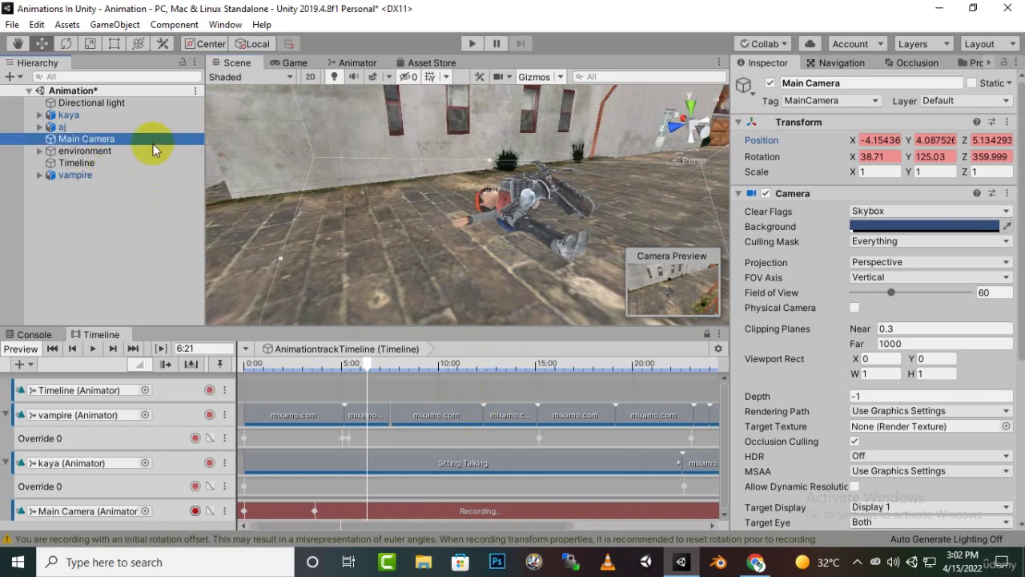
key("ctrl+shift+f")
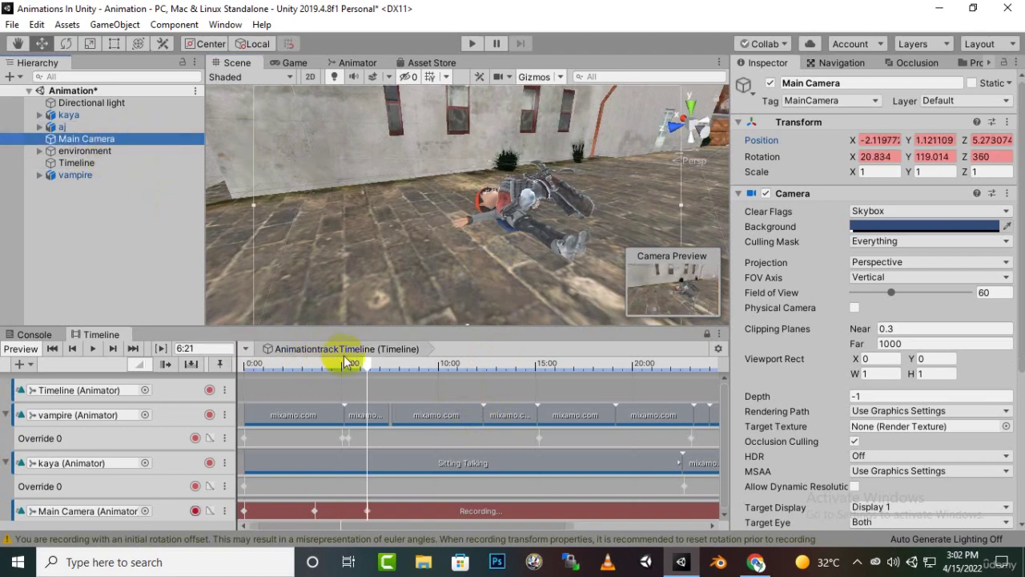
At 8:38, record the Main Camera aligned to a wider, higher view of the standing vampire, at about X -3.74, Y 2.86, Z 6.28.
left_click_drag(366, 363, 411, 367)
middle_click_drag(400, 211, 418, 251)
scroll(417, 200, "down", 3)
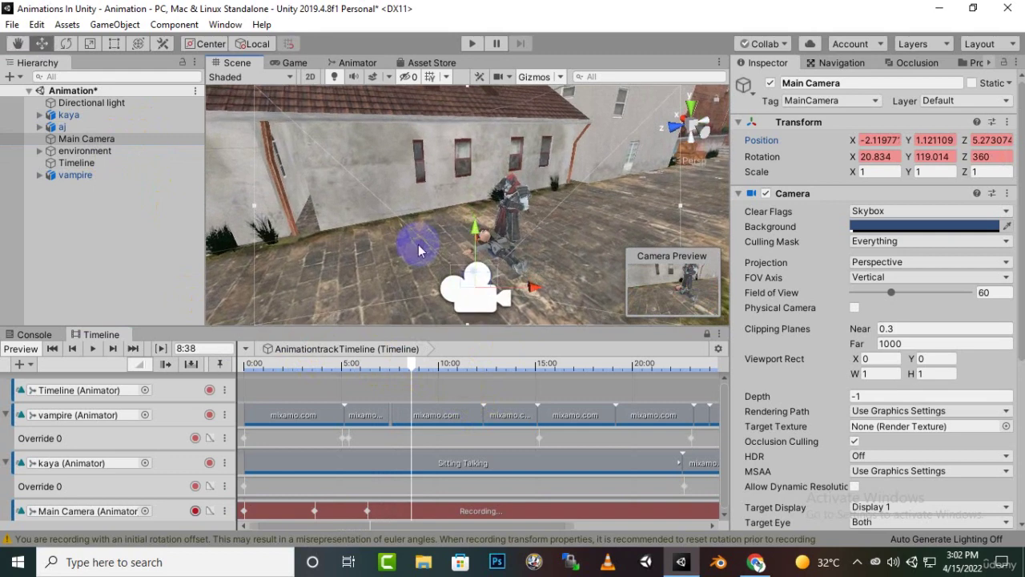
left_click(147, 138)
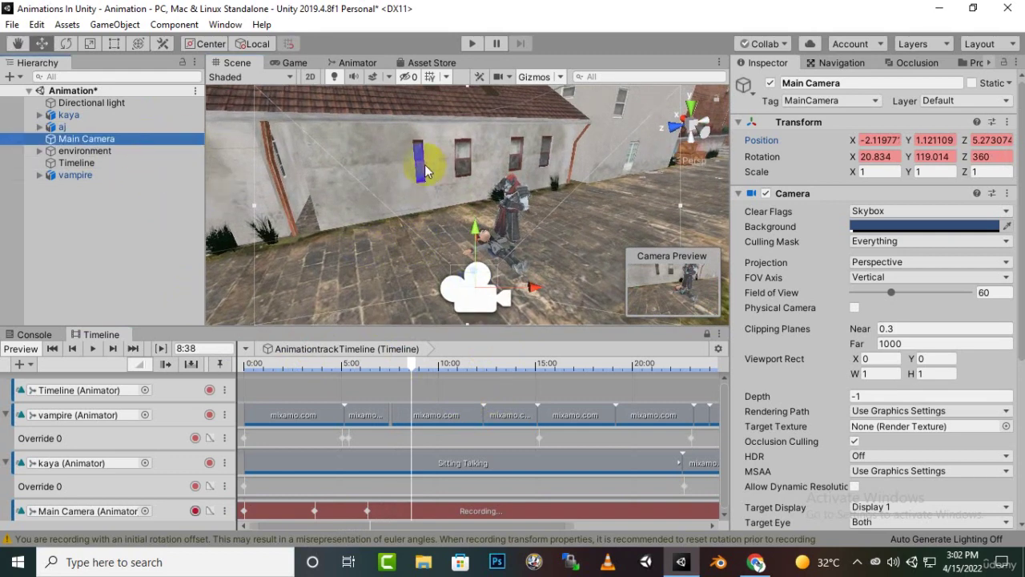
key("ctrl+alt+f")
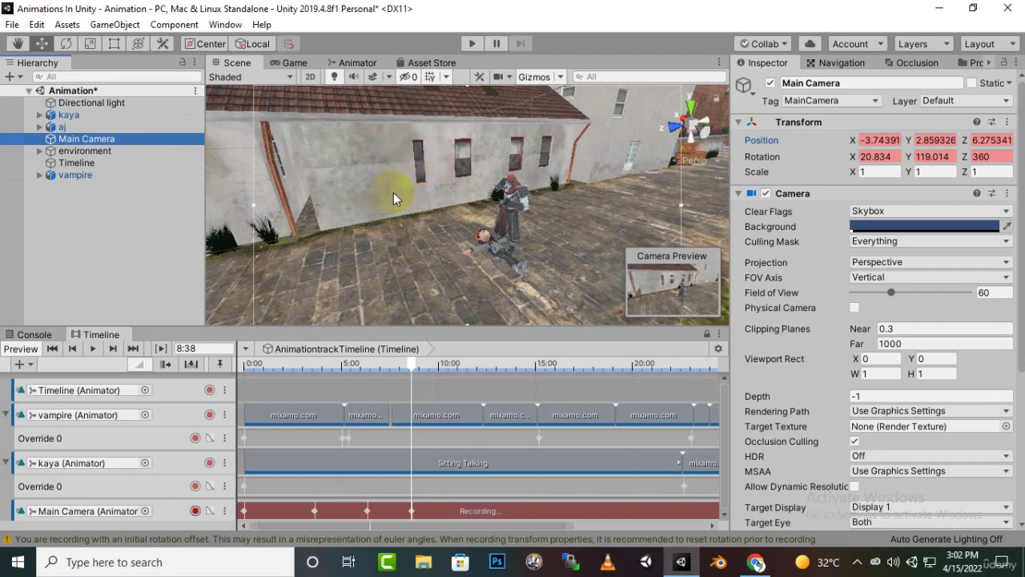
At 13:31, record the Main Camera aligned to a view down the street facing the vampire behind aj, at about X -0.73, Y 1.92, Z 5.62.
left_click_drag(411, 367, 506, 378)
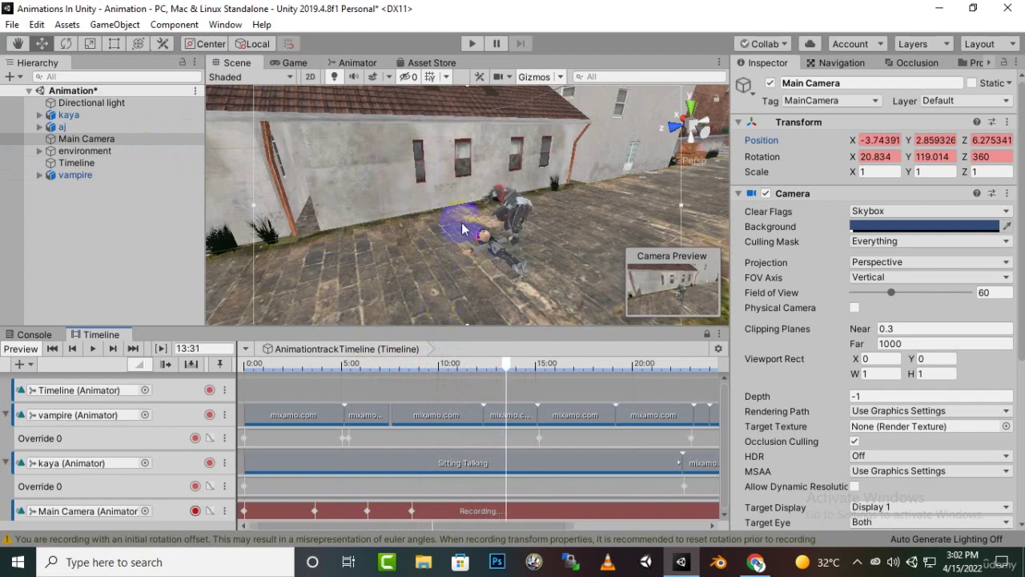
left_click_drag(462, 228, 558, 162, "alt")
scroll(538, 188, "up", 6)
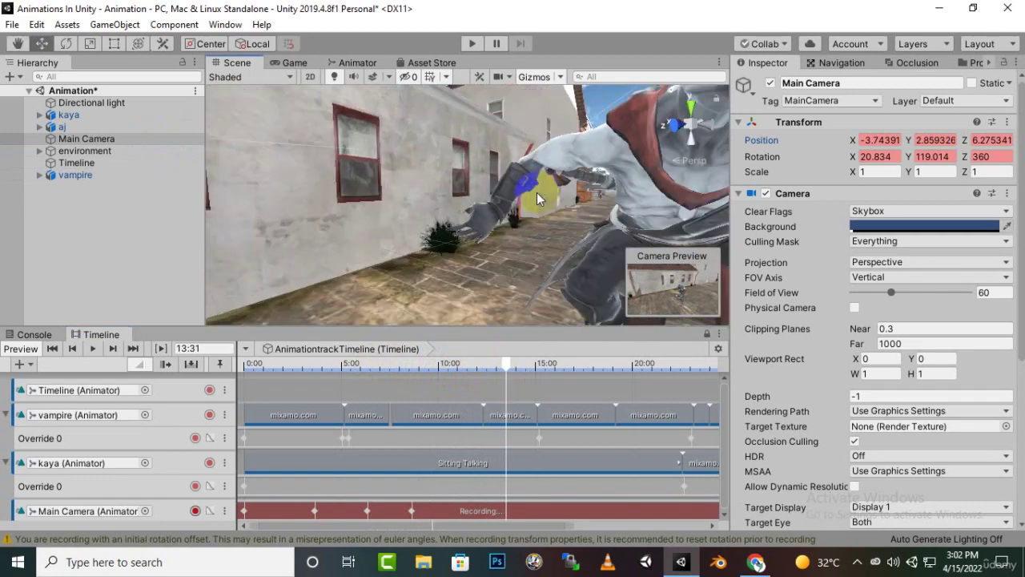
right_click_drag(537, 198, 559, 264)
scroll(558, 262, "up", 2)
scroll(558, 262, "down", 2)
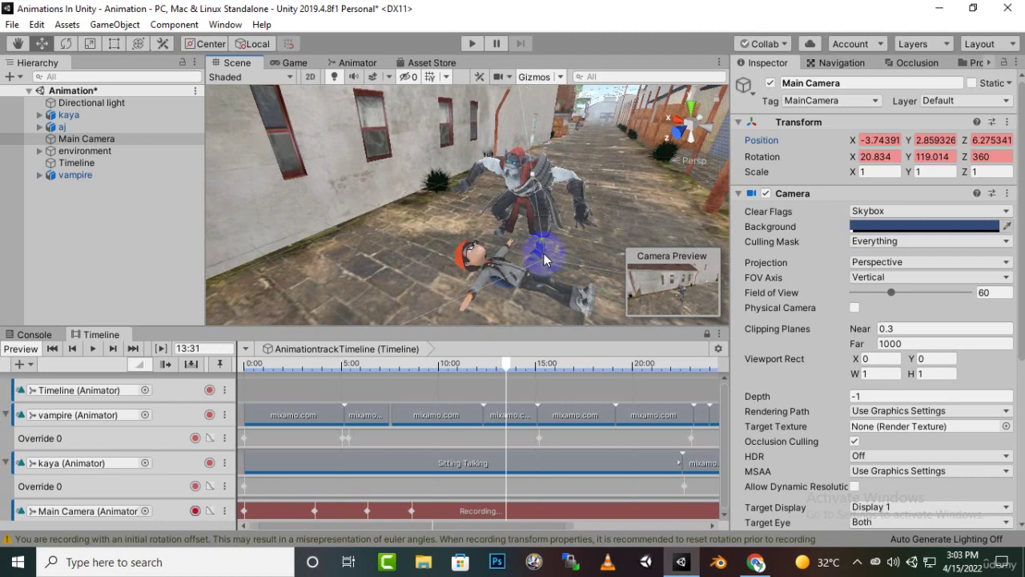
key("ctrl+shift+f")
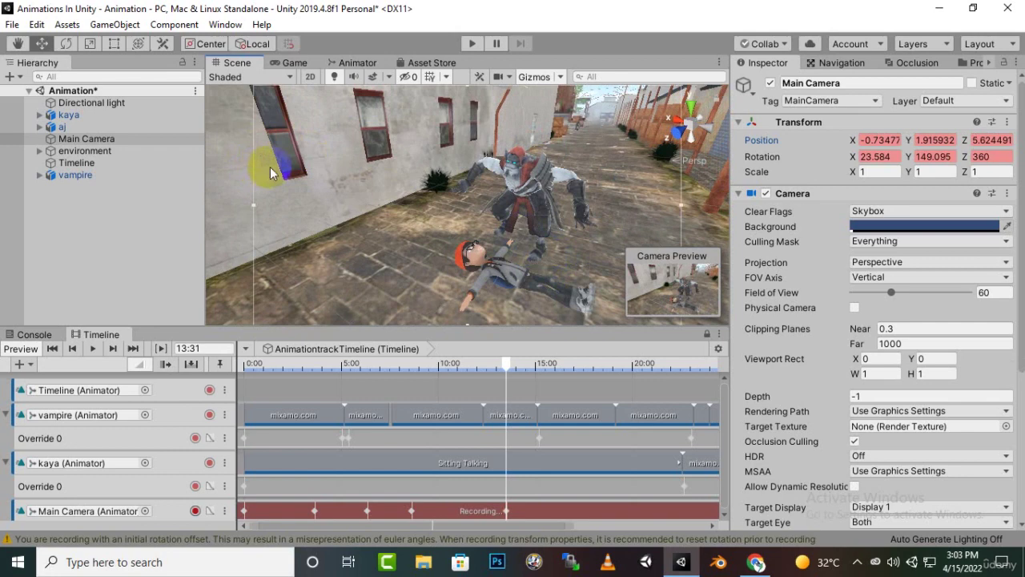
At 21:25, record the Main Camera aligned to a street view in front of the approaching vampire, at about X -1.22, Y 2.13, Z 9.15.
left_click(494, 371)
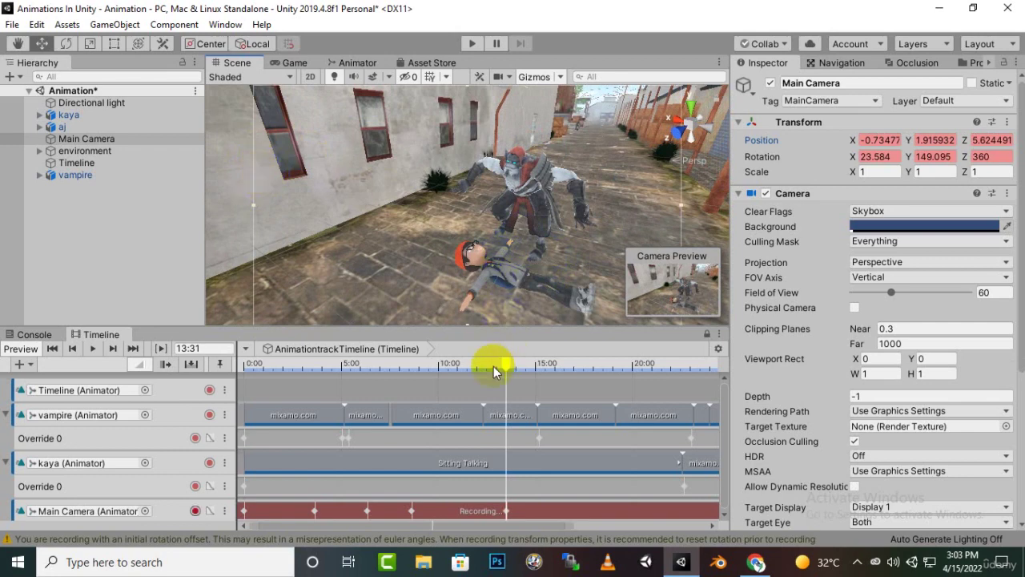
left_click_drag(508, 372, 631, 374)
key("f")
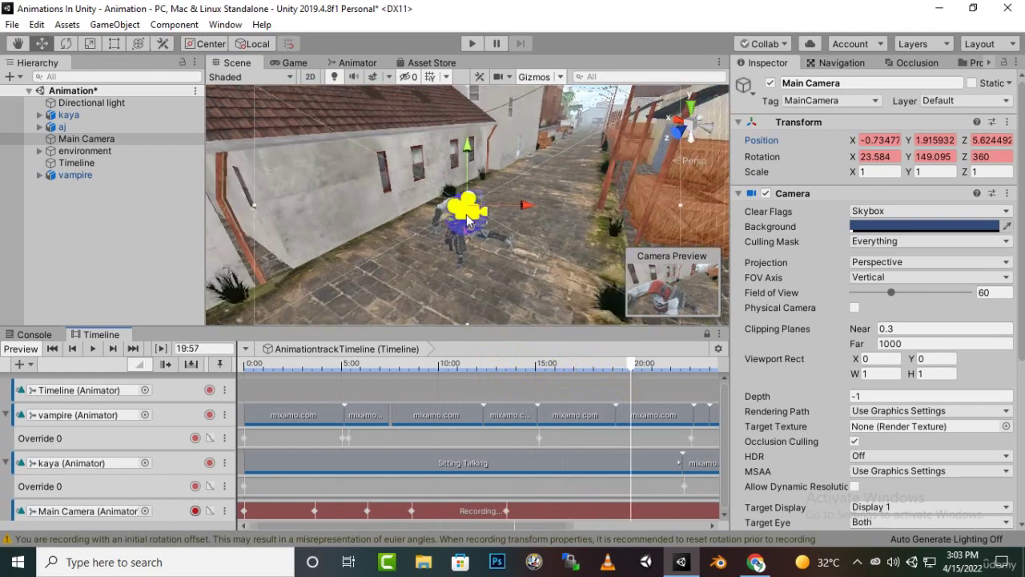
mouse_move(451, 266)
middle_mouse_down()
mouse_move(393, 240)
mouse_move(405, 261)
mouse_move(431, 265)
middle_mouse_up()
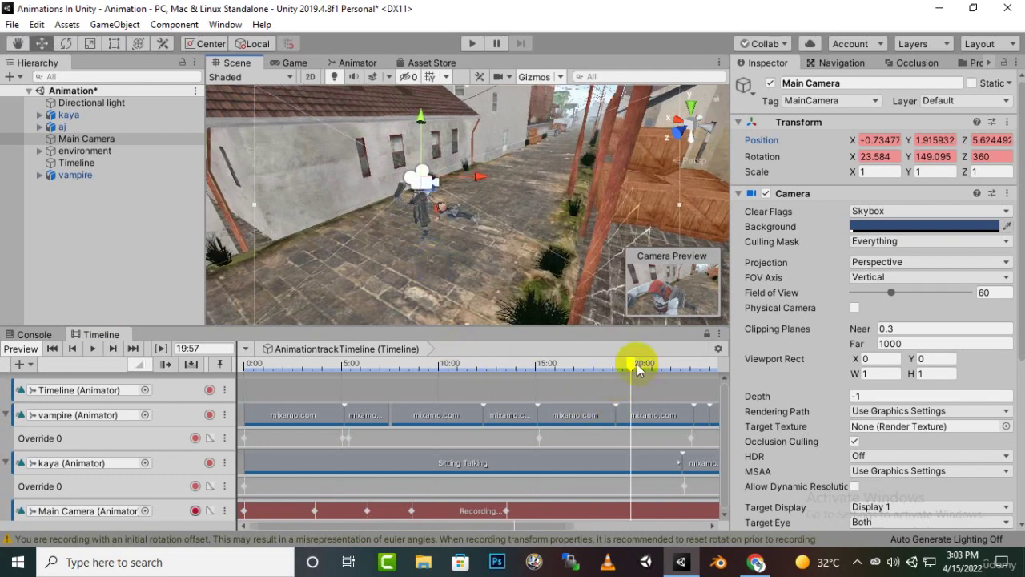
left_click_drag(638, 369, 661, 373)
right_click_drag(422, 270, 522, 252)
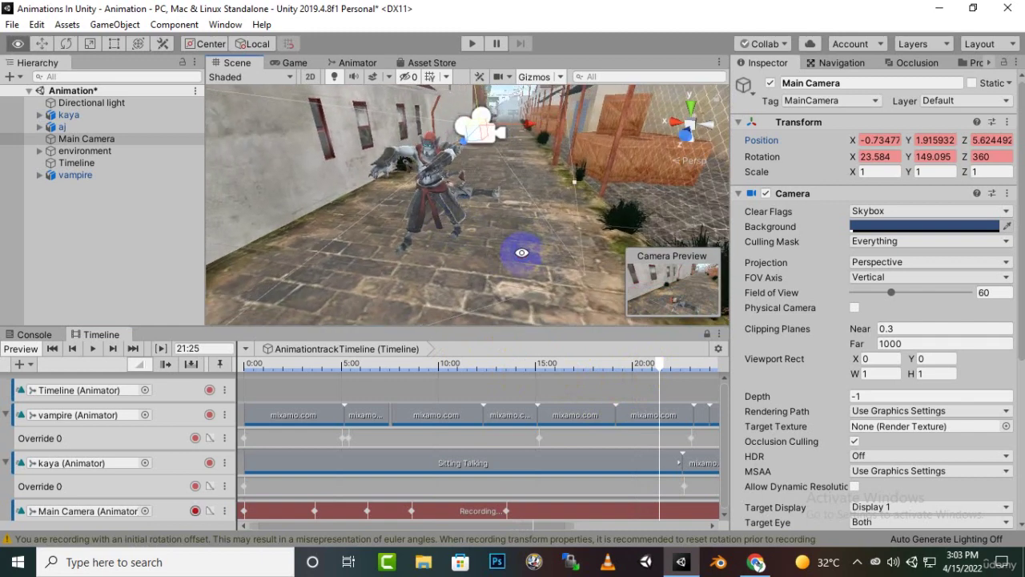
key("ctrl+shift+f")
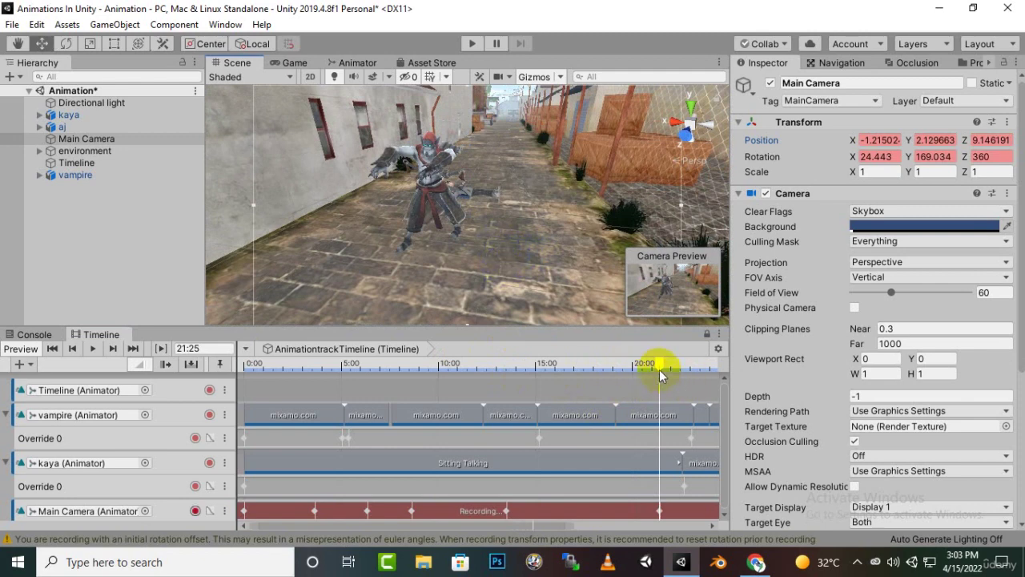
At 23:33, record the Main Camera aligned to a side view of the vampire and kaya against the wall, at about X -2.91, Y 2.22, Z 7.52.
left_click_drag(659, 367, 696, 378)
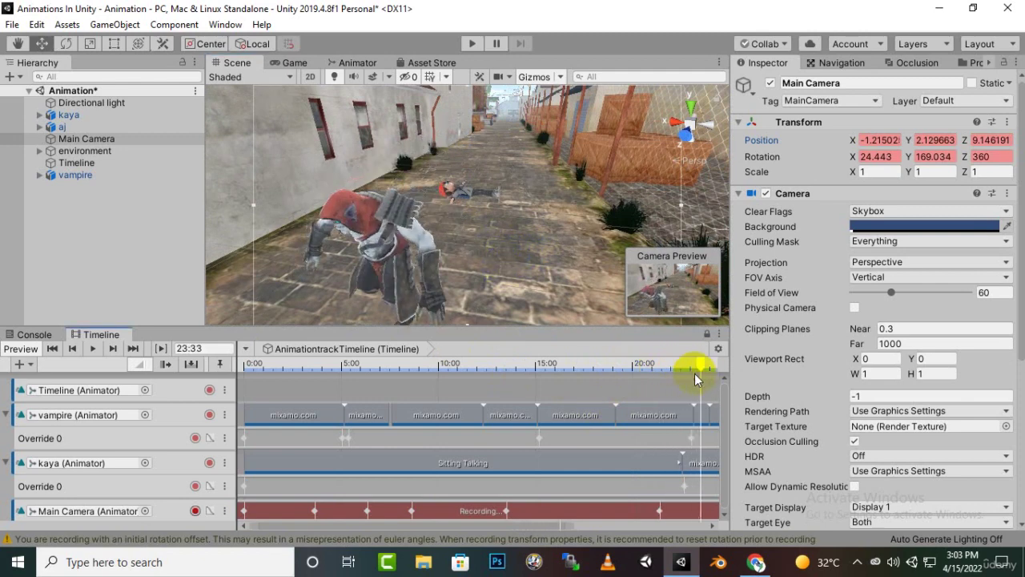
left_click_drag(508, 253, 169, 285, "alt")
right_click_drag(298, 226, 612, 271)
right_click_drag(548, 271, 476, 253)
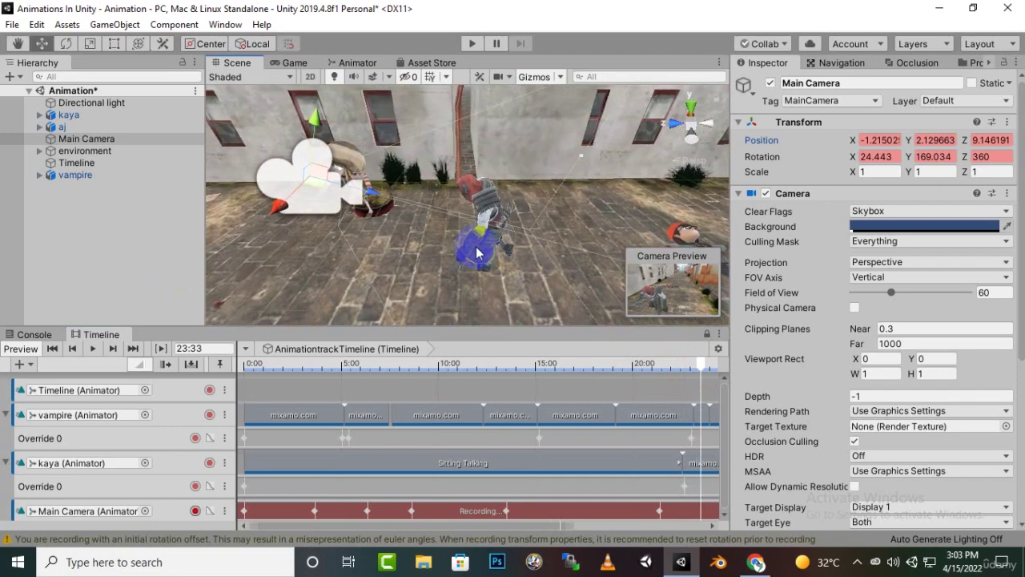
left_click_drag(450, 275, 422, 251, "alt")
middle_click_drag(421, 250, 436, 277)
left_click_drag(427, 253, 463, 250, "alt")
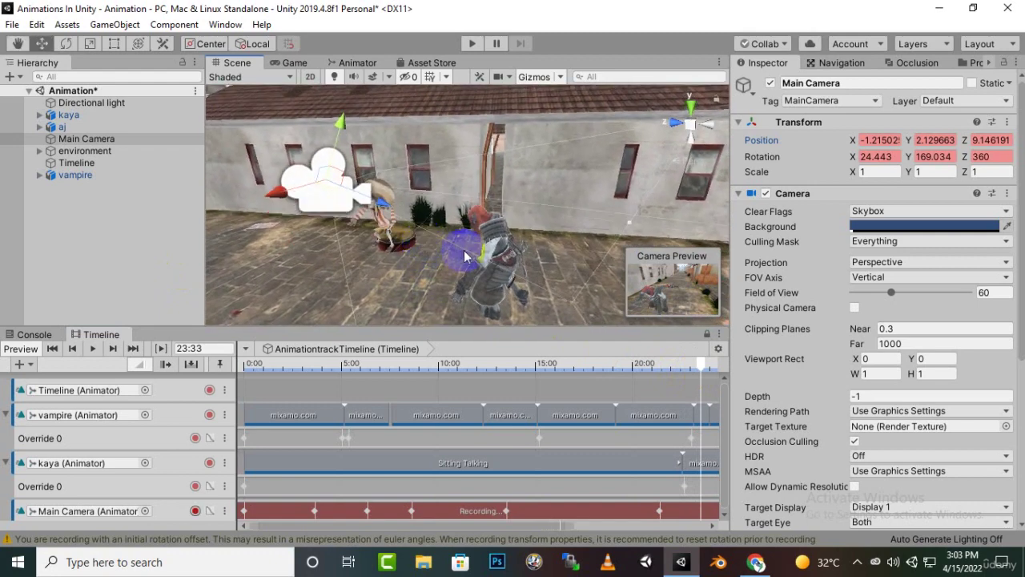
middle_click_drag(463, 249, 459, 234)
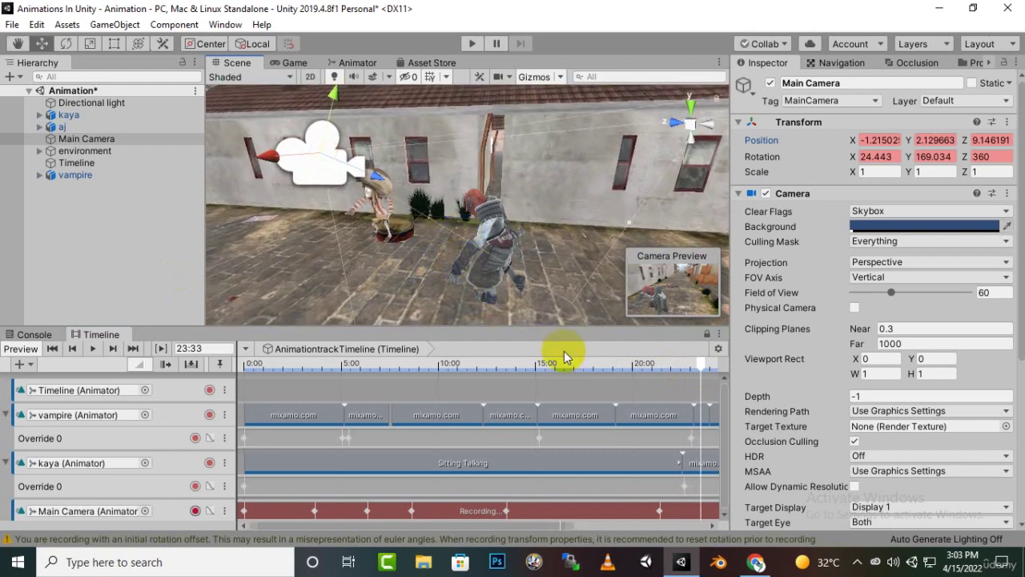
key("ctrl+shift+f")
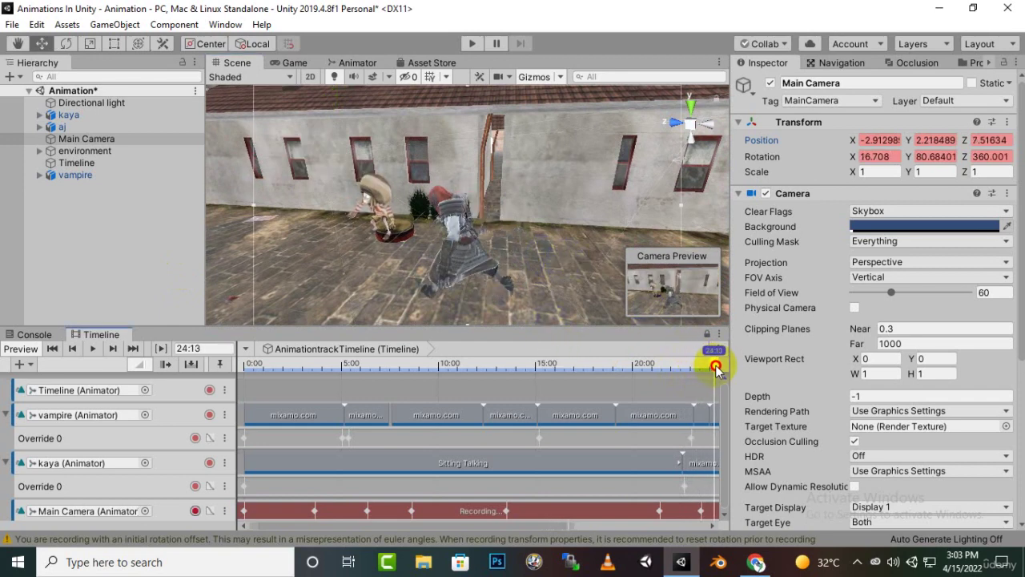
At 27:20, record the Main Camera aligned to a side view of kaya and the vampire running, at about X -2.97, Y 2.11, Z 11.35.
middle_click_drag(422, 271, 507, 265)
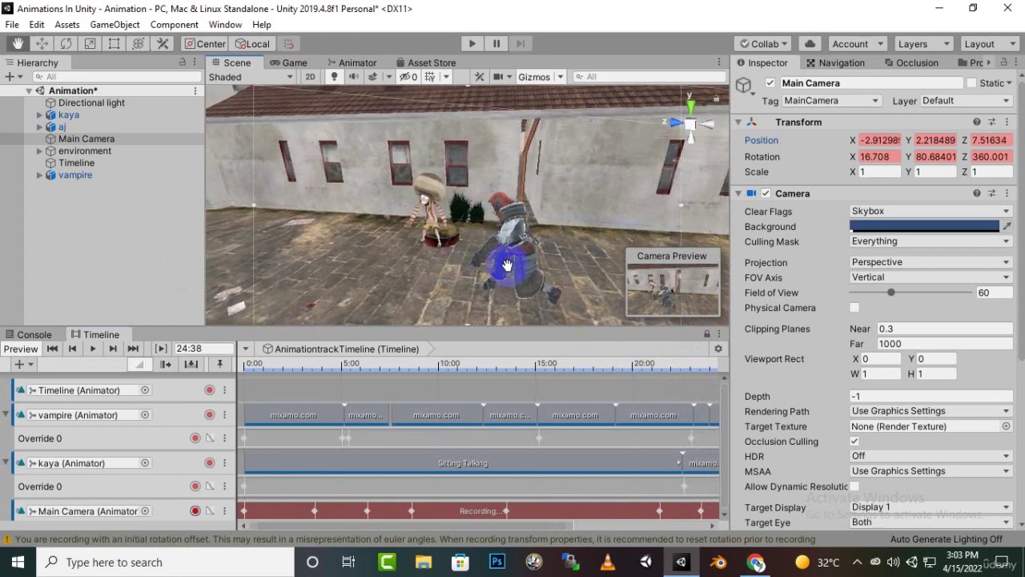
left_click_drag(503, 262, 384, 218, "alt")
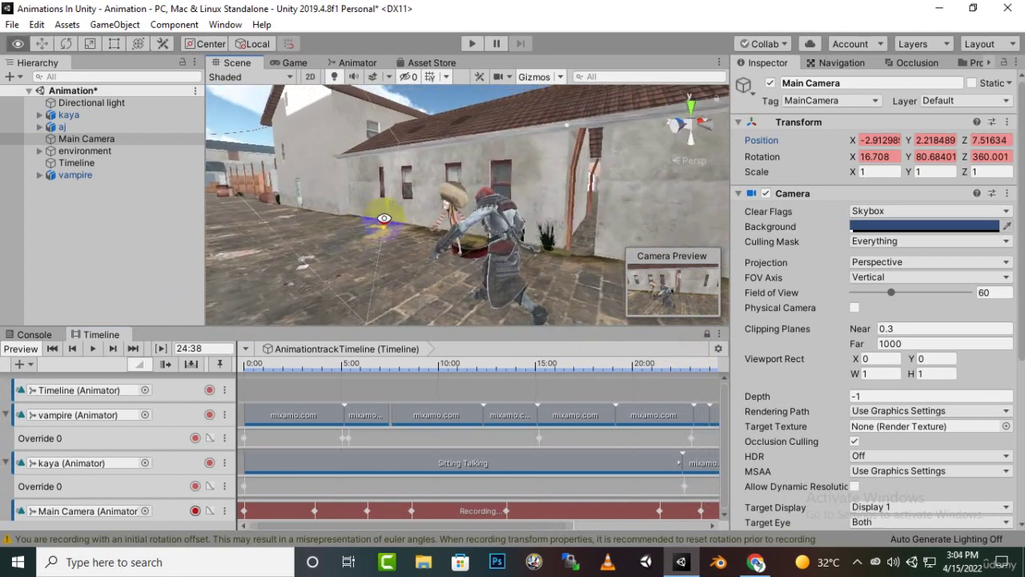
left_click_drag(490, 271, 453, 264, "alt")
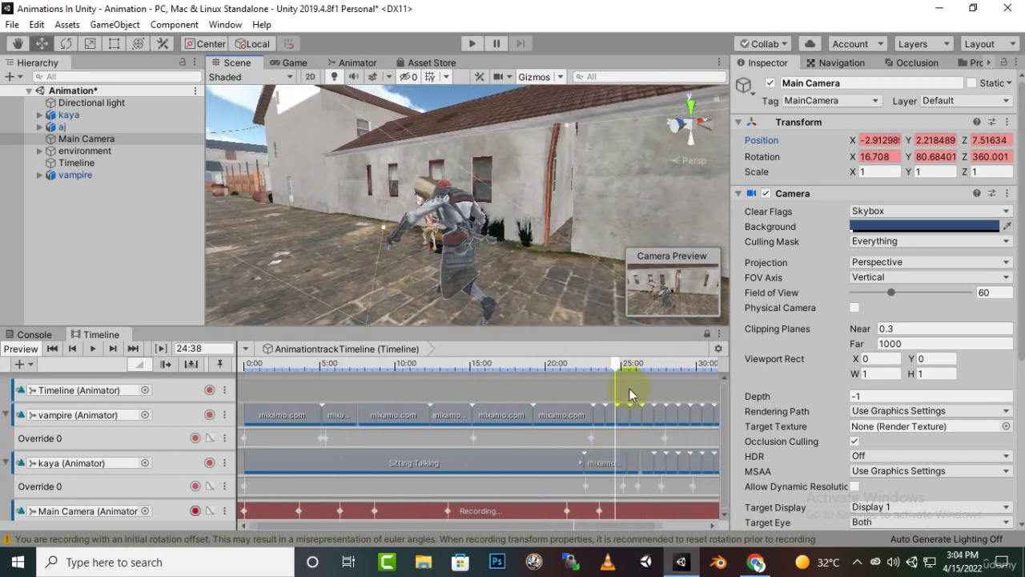
left_click_drag(617, 364, 632, 367)
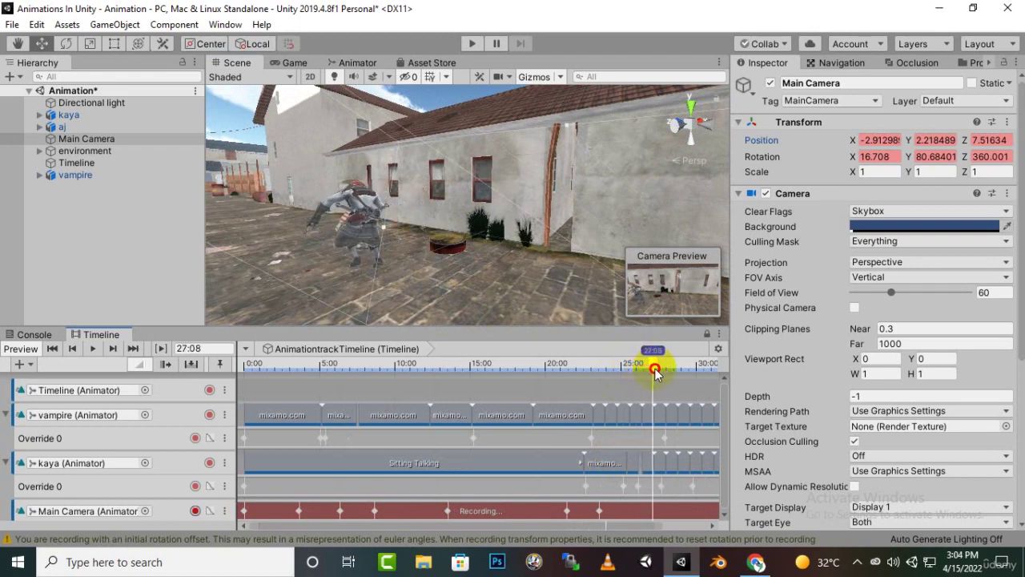
left_click_drag(312, 226, 546, 295, "alt")
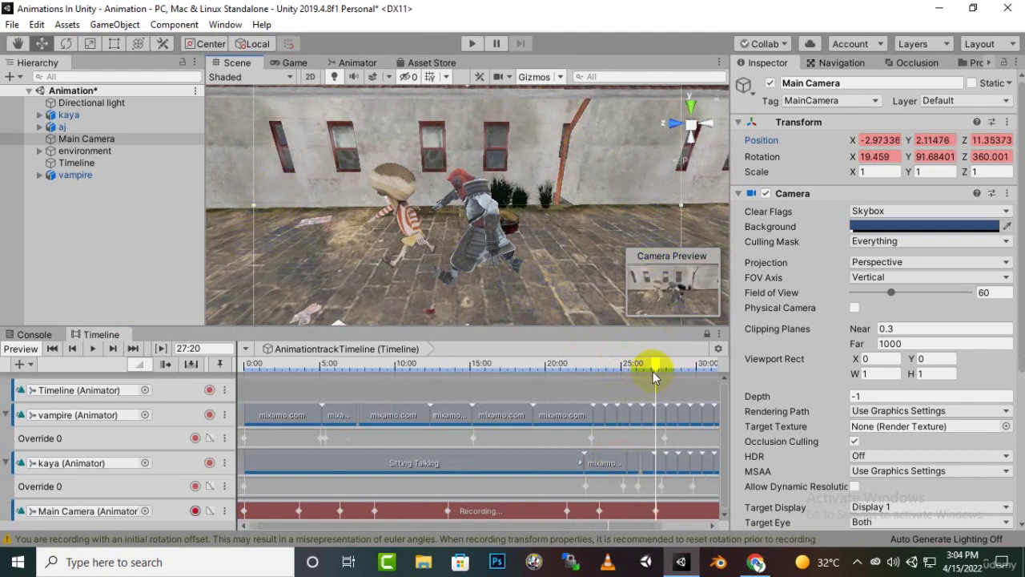
At 31:02, record the Main Camera aligned to a front view of the runners along the street, at about X 0.73, Y 2.21, Z 20.91.
left_click_drag(653, 371, 711, 374)
left_click_drag(463, 271, 602, 228, "alt")
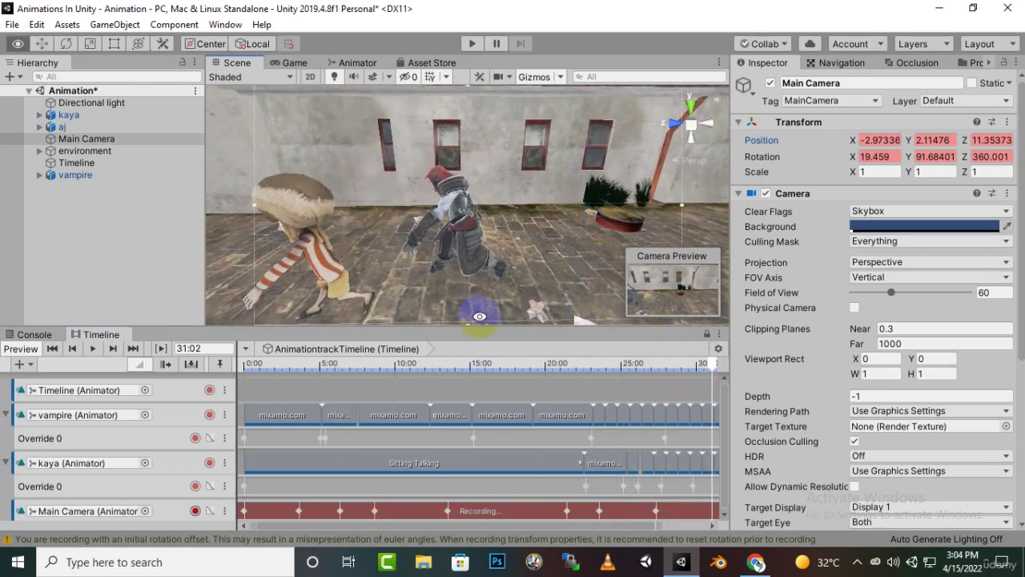
left_click_drag(479, 315, 801, 298, "alt")
scroll(459, 141, "down", 3)
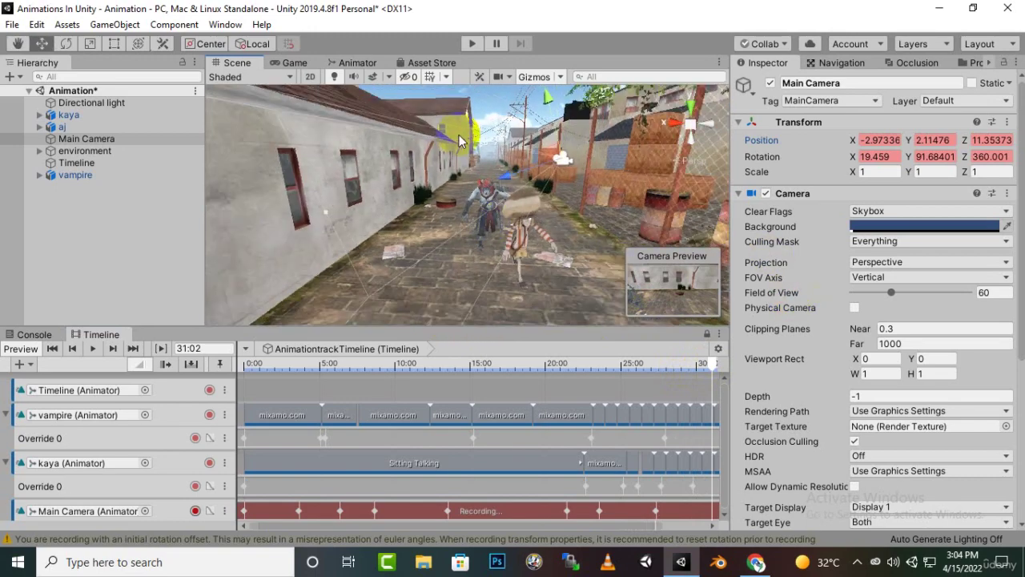
middle_click_drag(513, 249, 501, 246)
left_click_drag(479, 279, 531, 282, "alt")
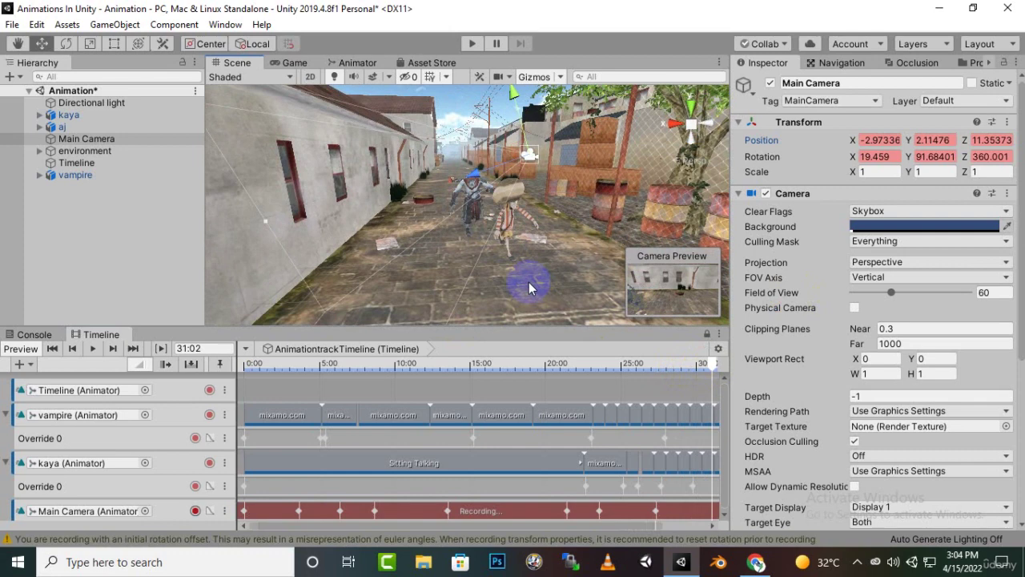
At 34:10, record the Main Camera aligned to a view farther back in front of the runners, at about X 1.52, Y 2.56, Z 23.21.
scroll(475, 428, "down", 2)
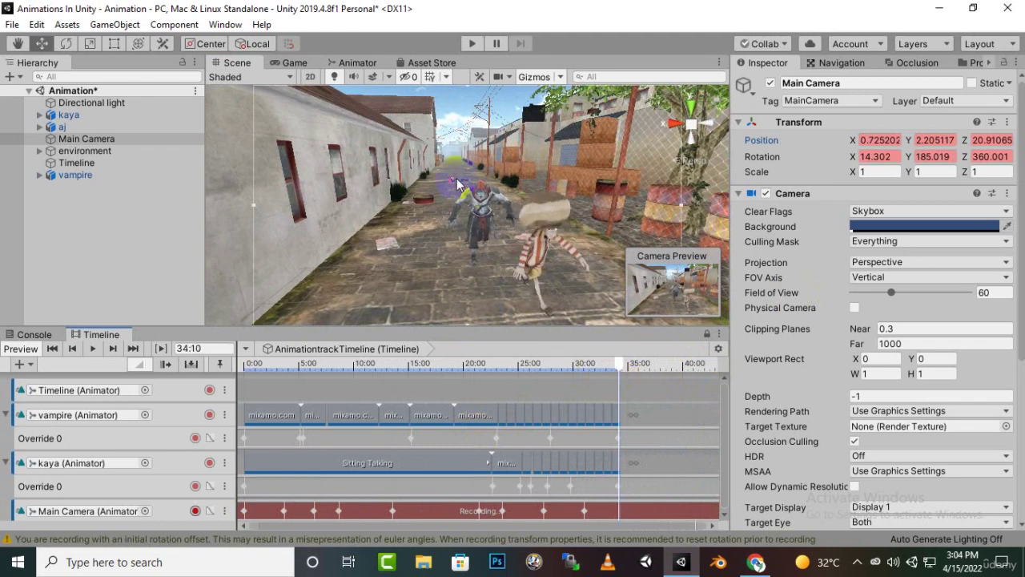
key("f")
left_click_drag(469, 265, 486, 258, "alt")
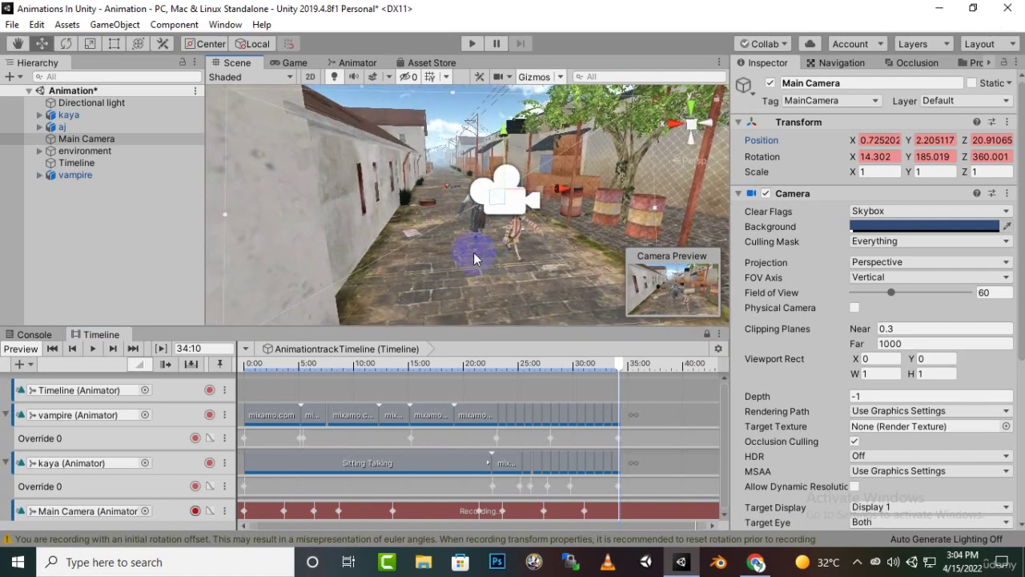
key("ctrl+shift+f")
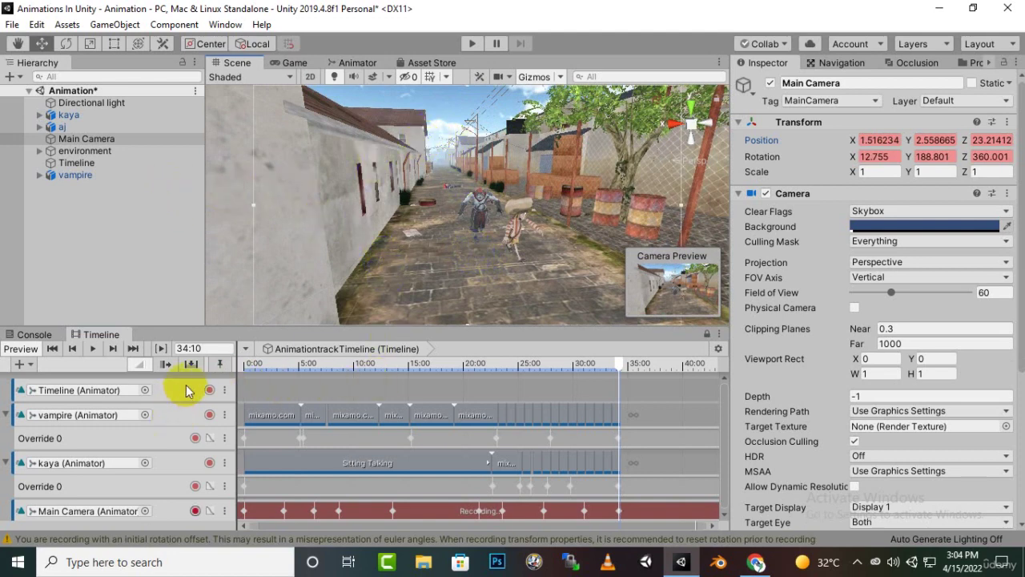
scroll(660, 424, "down", 1)
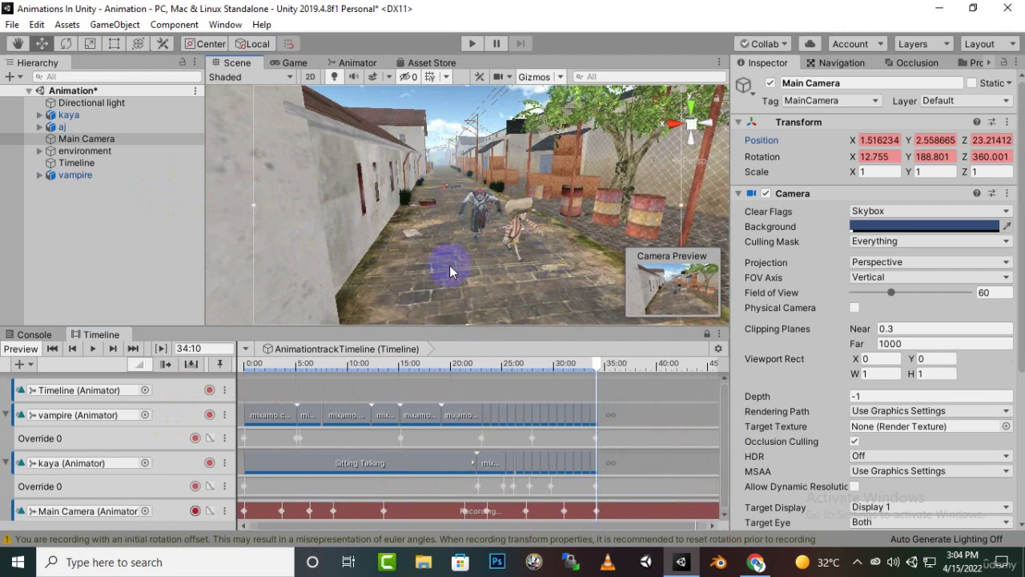
Check the Main Camera's final shot in the game view, play the whole scene through once and stop playback.
left_click(293, 64)
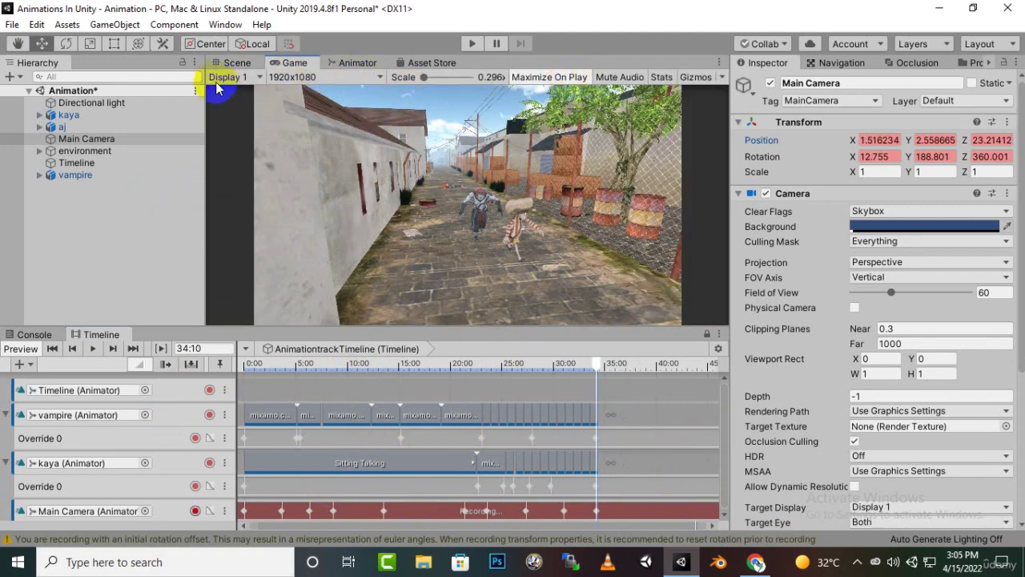
left_click(234, 63)
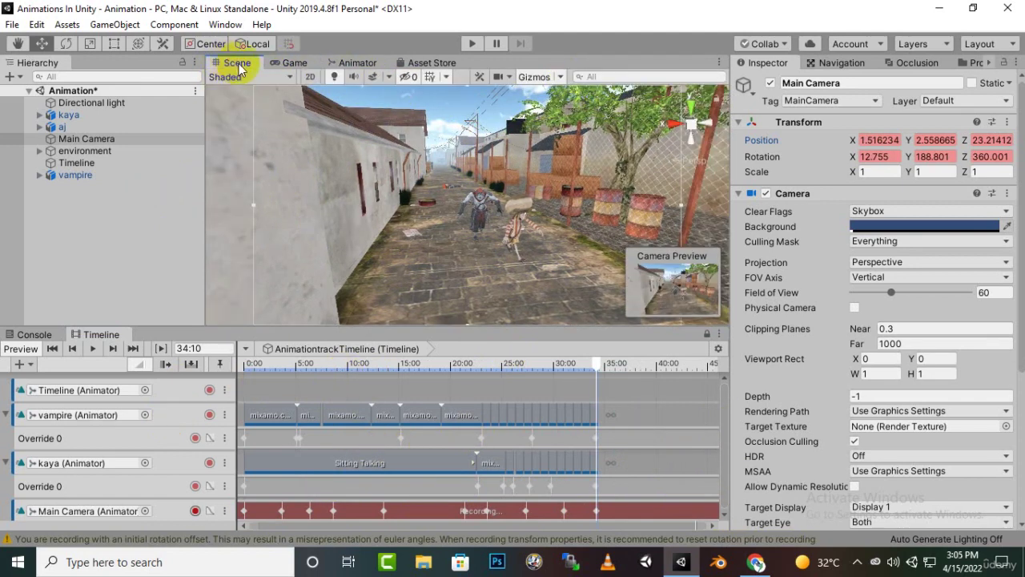
left_click(470, 45)
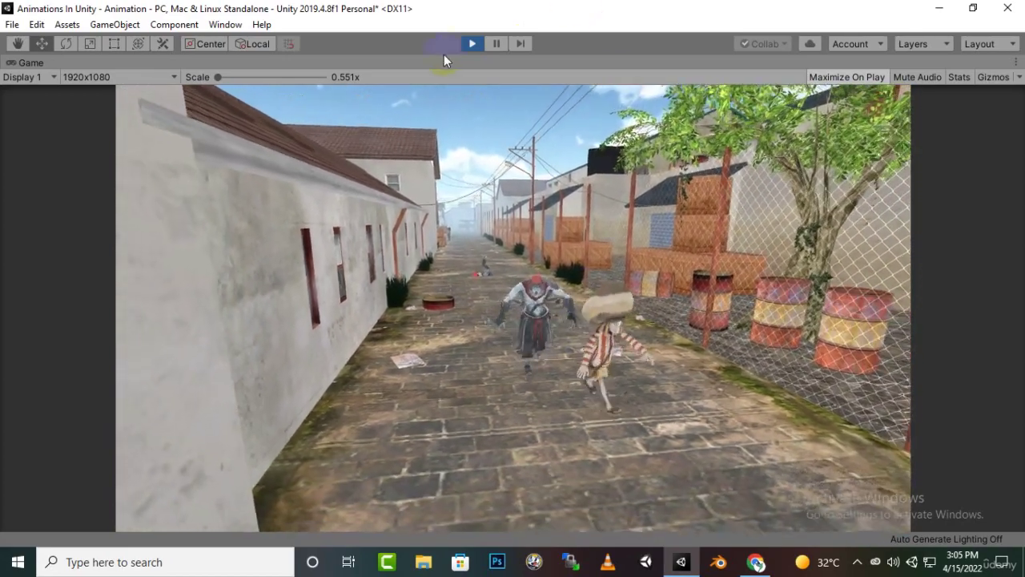
left_click(479, 44)
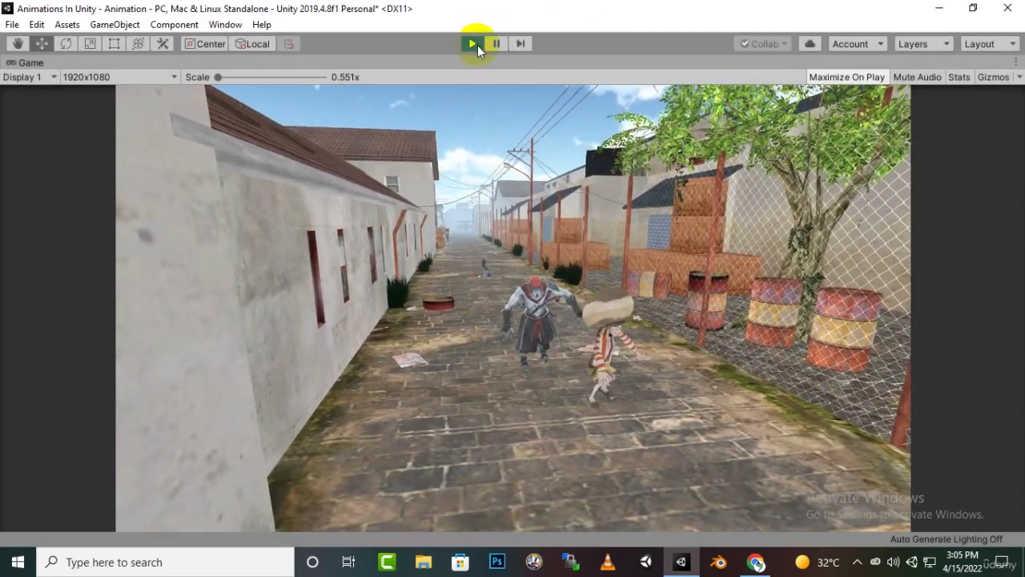
Remove the sleeping controller from aj's Animator by setting it to None, and play the scene through again to check it.
scroll(422, 229, "up", 4)
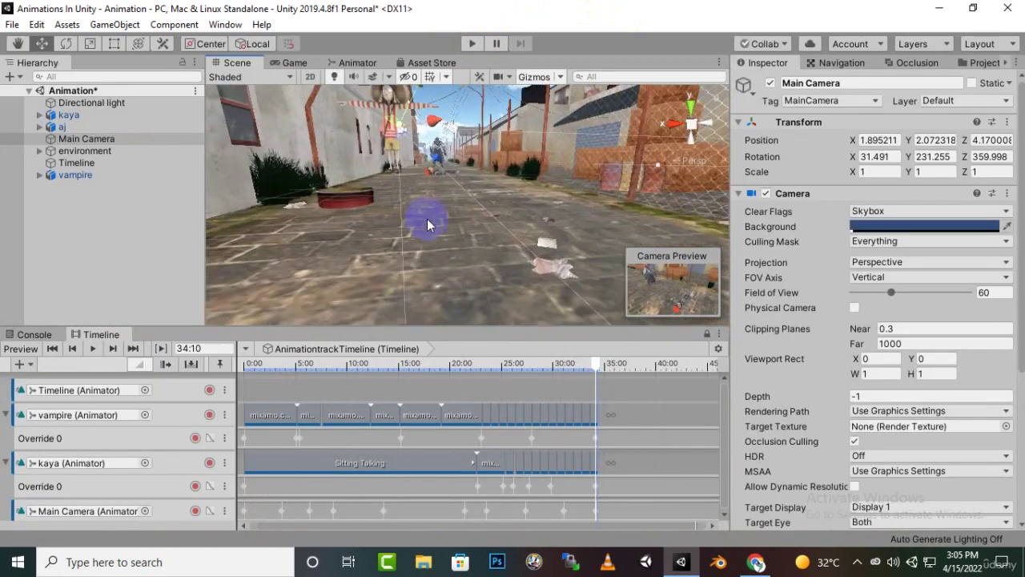
middle_click_drag(429, 216, 405, 306)
scroll(446, 328, "down", 1)
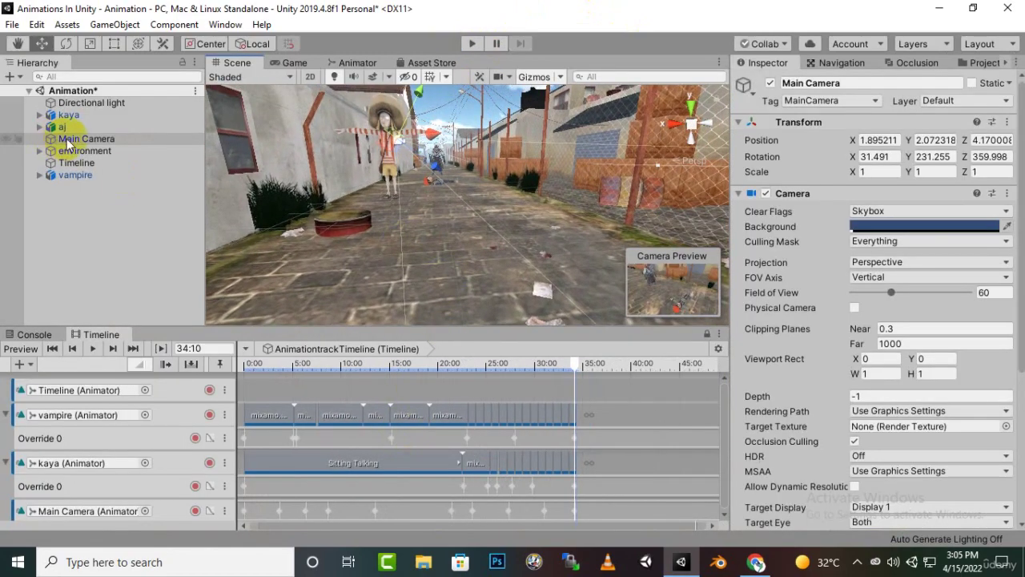
left_click(386, 197)
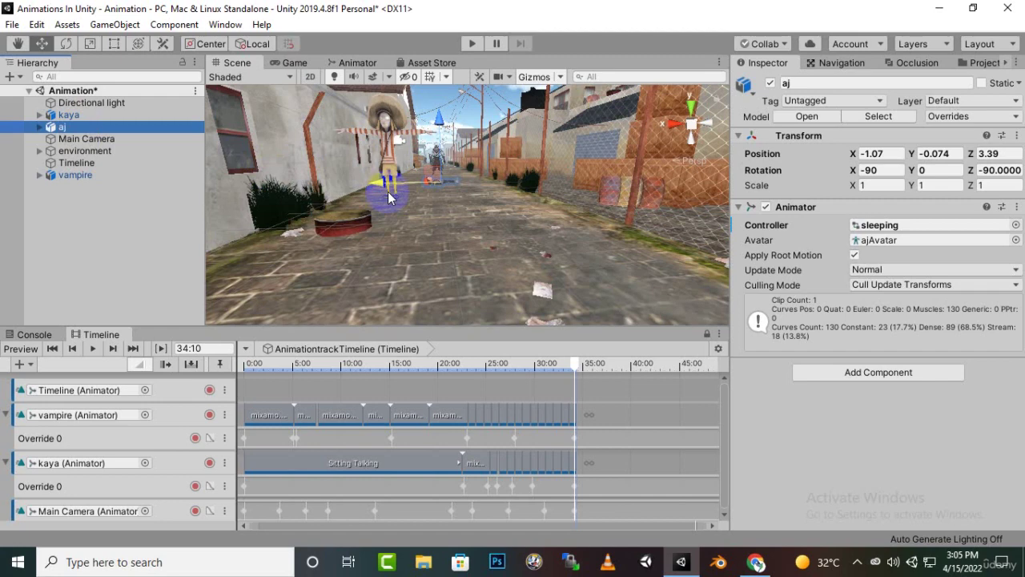
key("f")
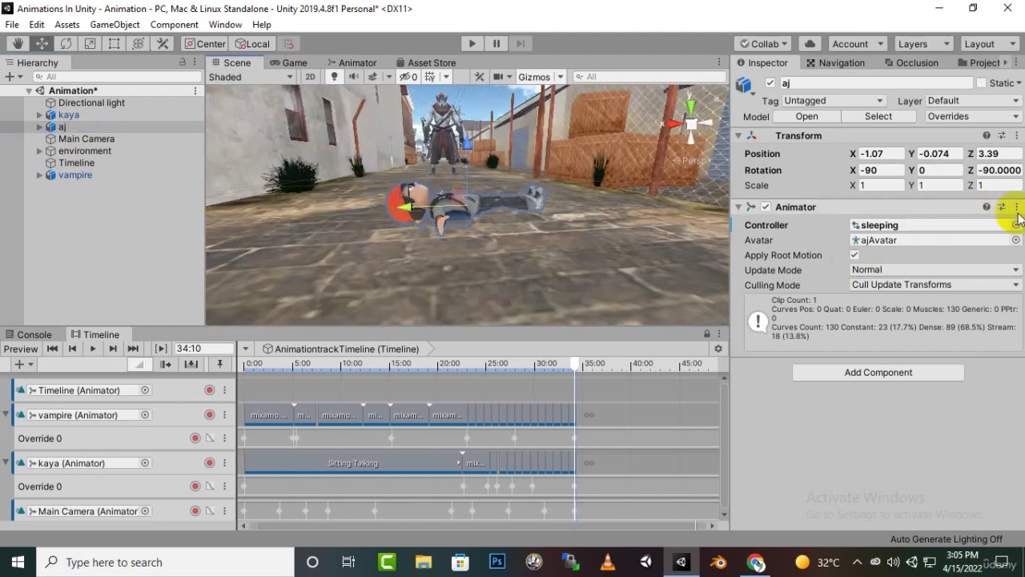
left_click(1014, 226)
double_click(510, 288)
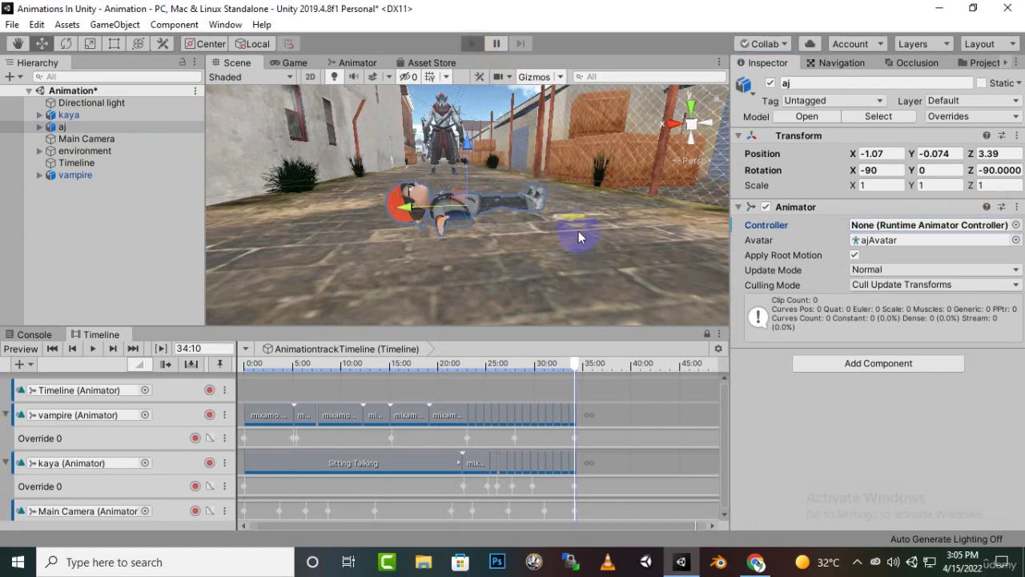
key("ctrl+p")
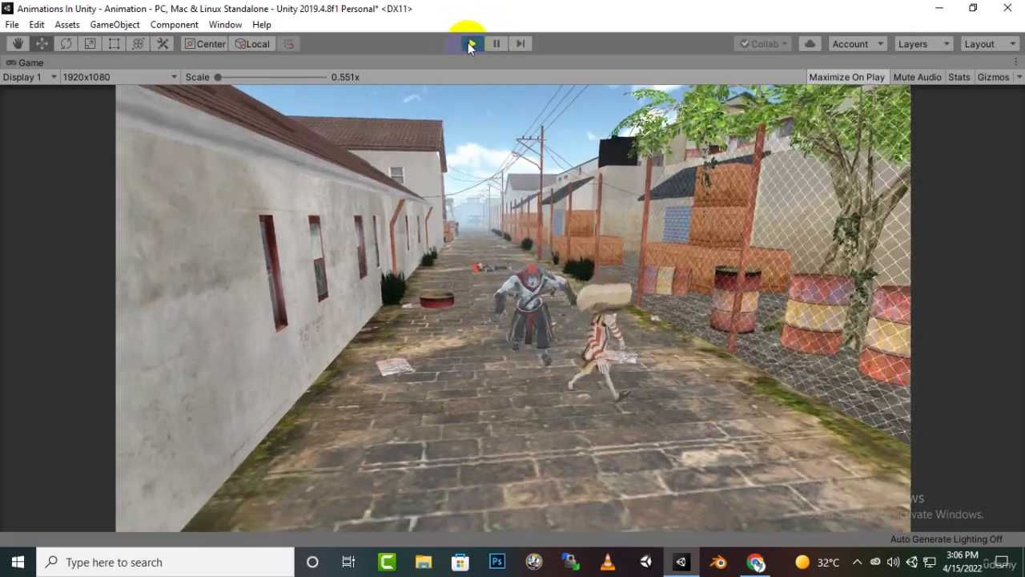
left_click(469, 43)
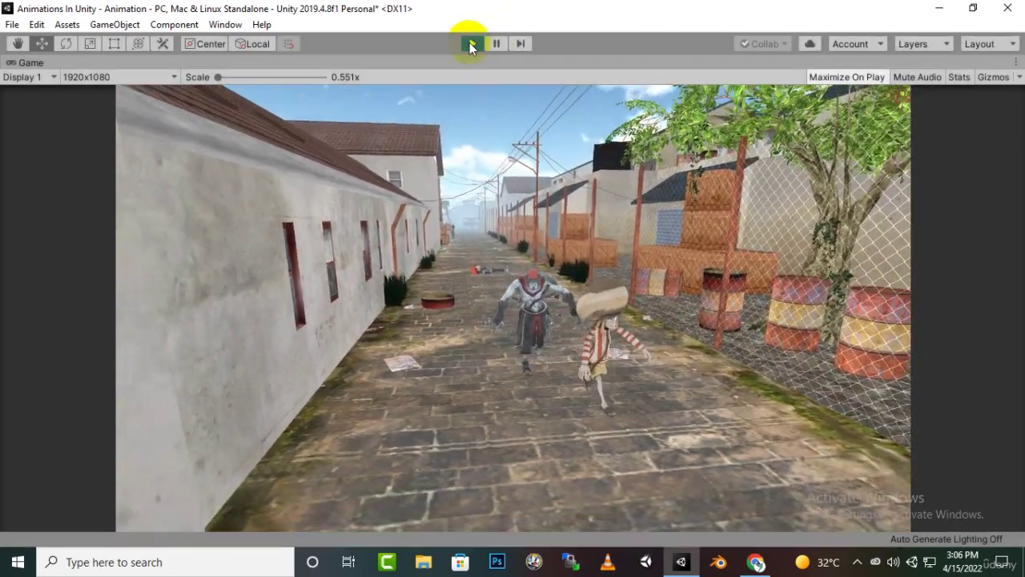